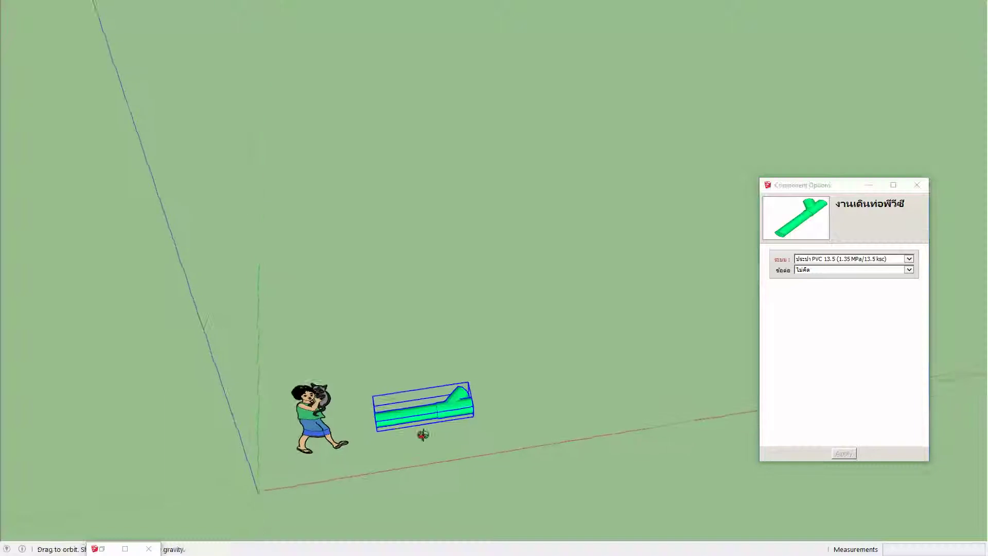
Copy the pipe component and place the copy above the original
{"action": "key", "text": "m"}
{"action": "left_click", "coordinate": [432, 407]}
{"action": "key", "text": "ctrl"}
{"action": "left_click", "coordinate": [412, 320]}
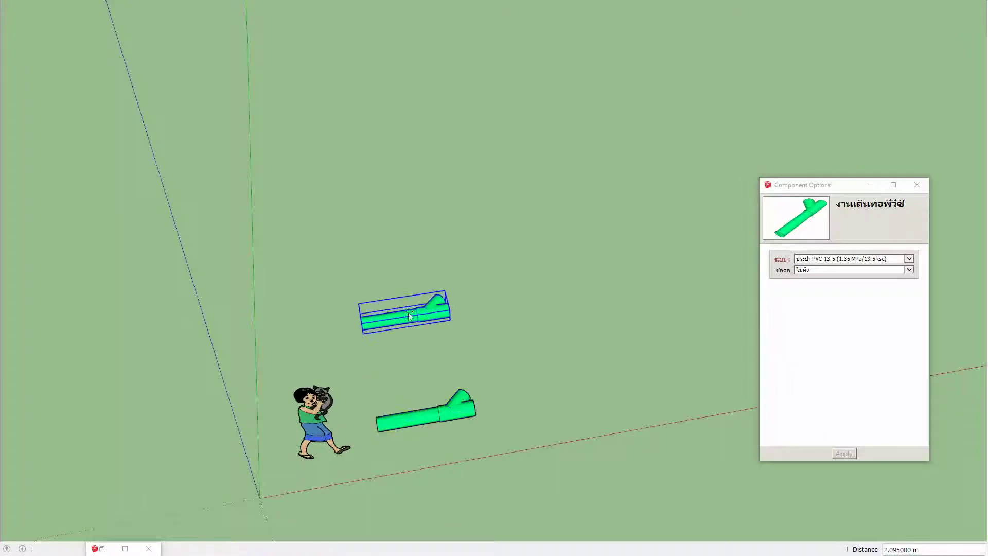
{"action": "middle_click_drag", "start_coordinate": [375, 316], "coordinate": [376, 348]}
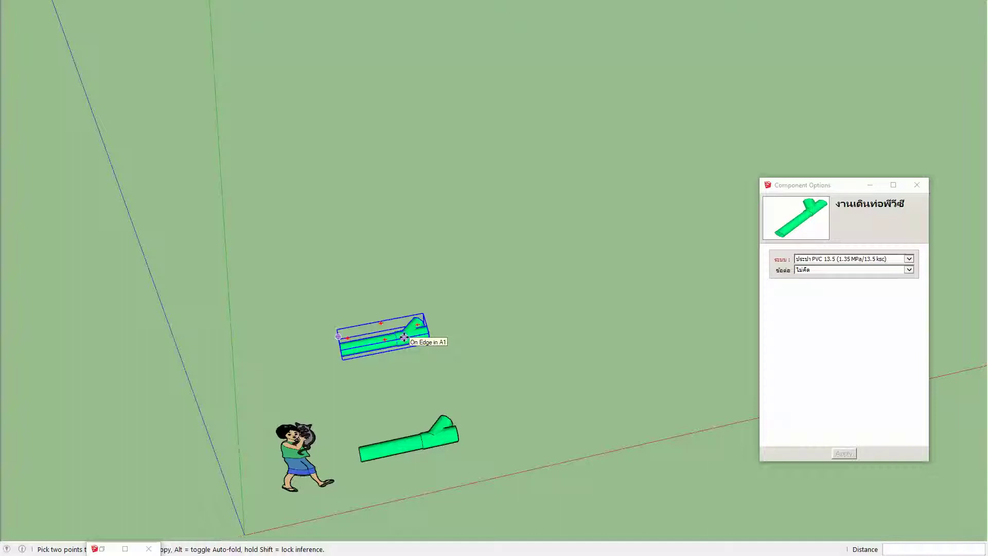
Set the copy's ข้อต่อ (fittings) option to คิด and apply it
{"action": "key", "text": "space"}
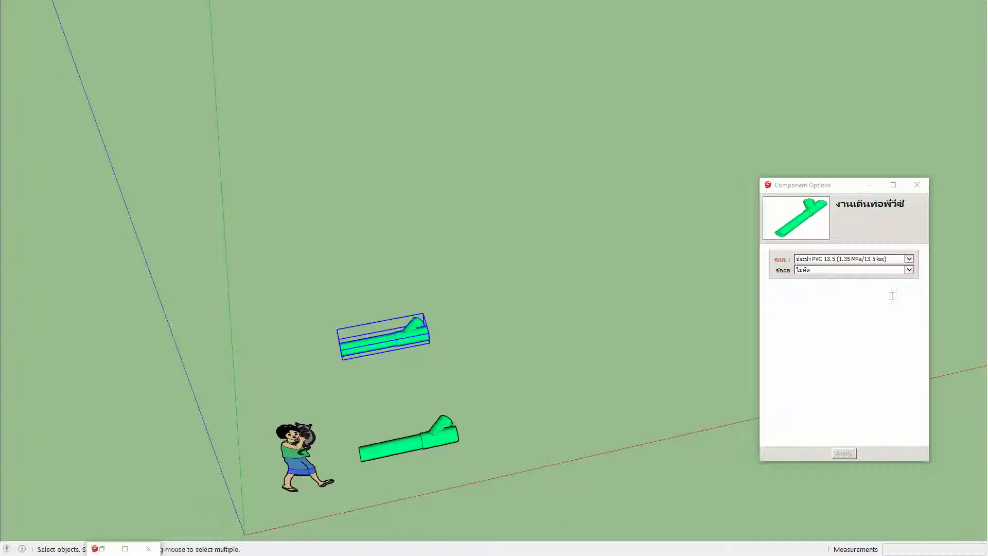
{"action": "left_click", "coordinate": [861, 271]}
{"action": "left_click", "coordinate": [845, 284]}
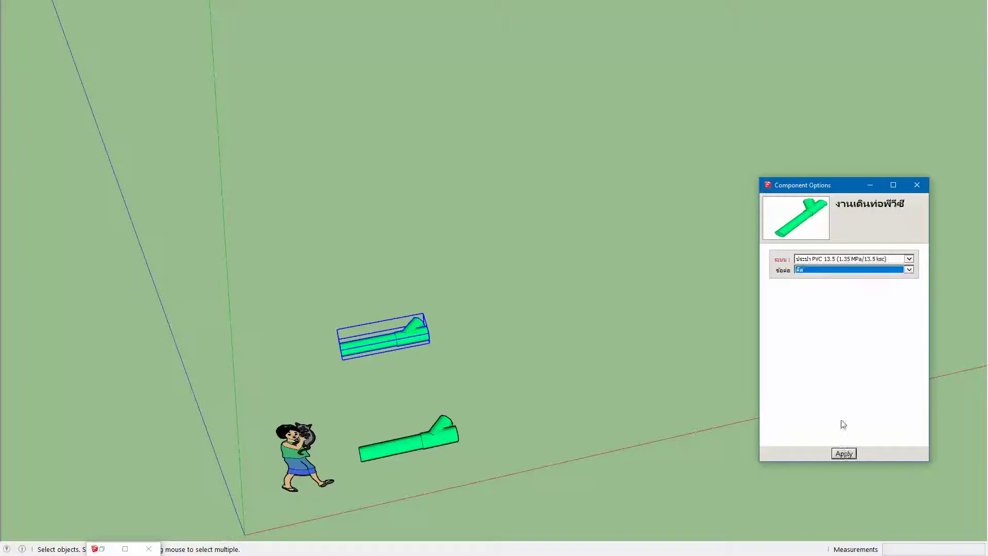
{"action": "left_click", "coordinate": [844, 454]}
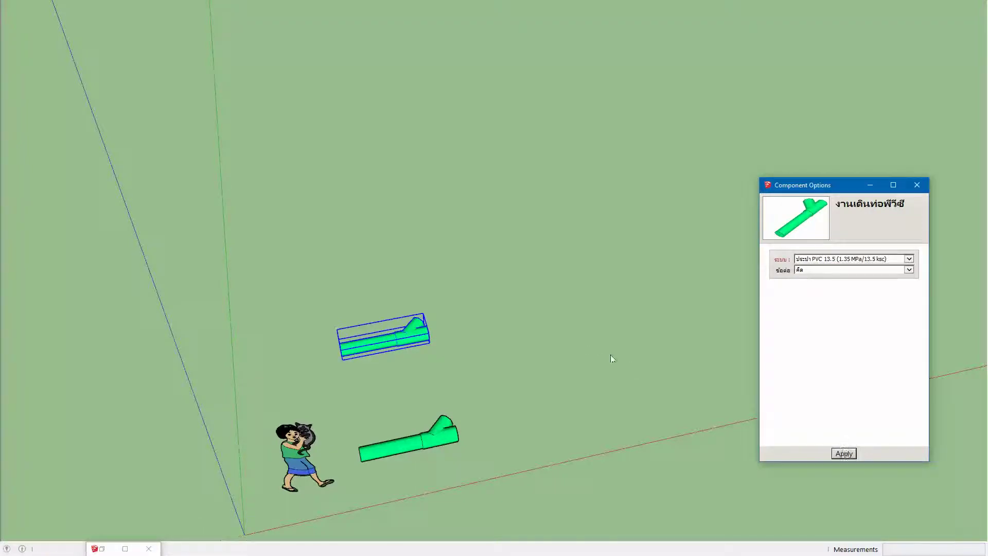
Rebuild the copied pipe at 18 mm (1/2") diameter
{"action": "double_click", "coordinate": [364, 350]}
{"action": "left_click", "coordinate": [363, 348]}
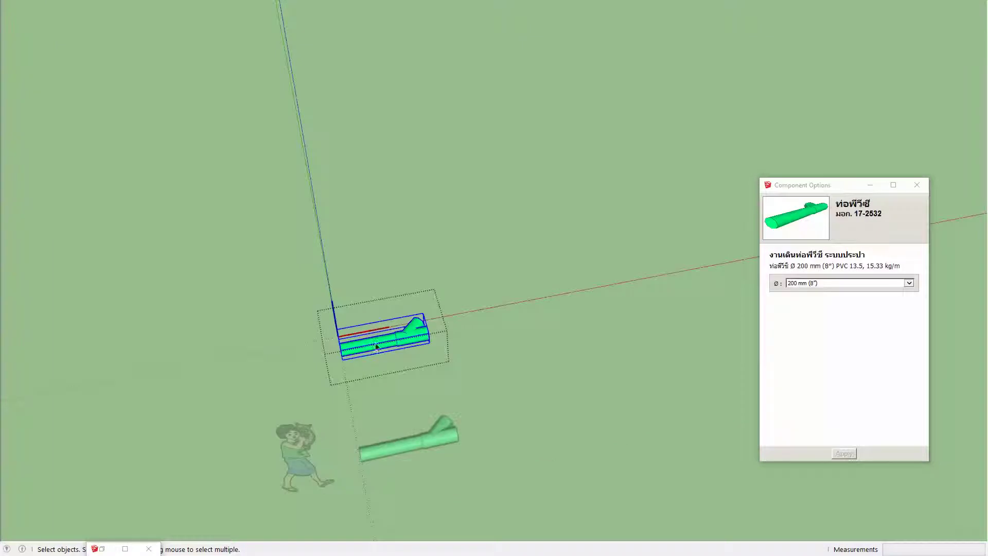
{"action": "left_click", "coordinate": [839, 284]}
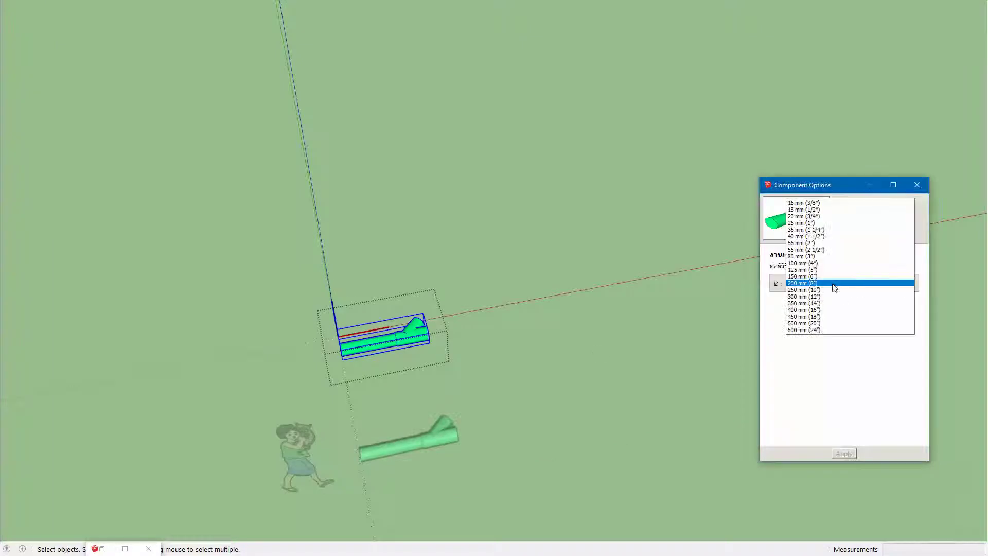
{"action": "left_click", "coordinate": [821, 210]}
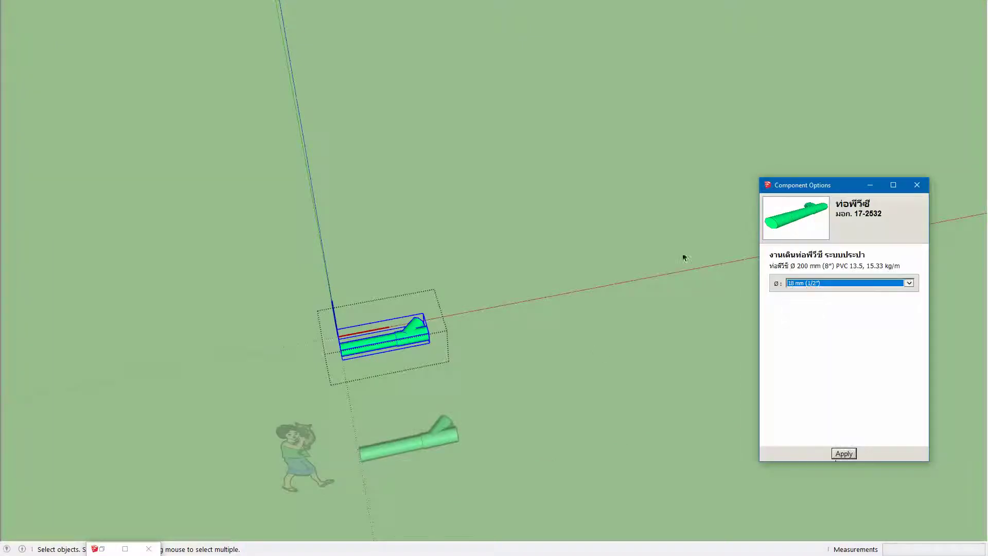
{"action": "left_click", "coordinate": [842, 455]}
Place a copy of the thin pipe parallel to the original
{"action": "mouse_move", "coordinate": [331, 347]}
{"action": "middle_mouse_down", "text": "shift"}
{"action": "mouse_move", "coordinate": [379, 392]}
{"action": "mouse_move", "coordinate": [530, 441]}
{"action": "middle_mouse_up", "text": "shift"}
{"action": "scroll", "coordinate": [379, 391], "scroll_direction": "up", "scroll_amount": 3}
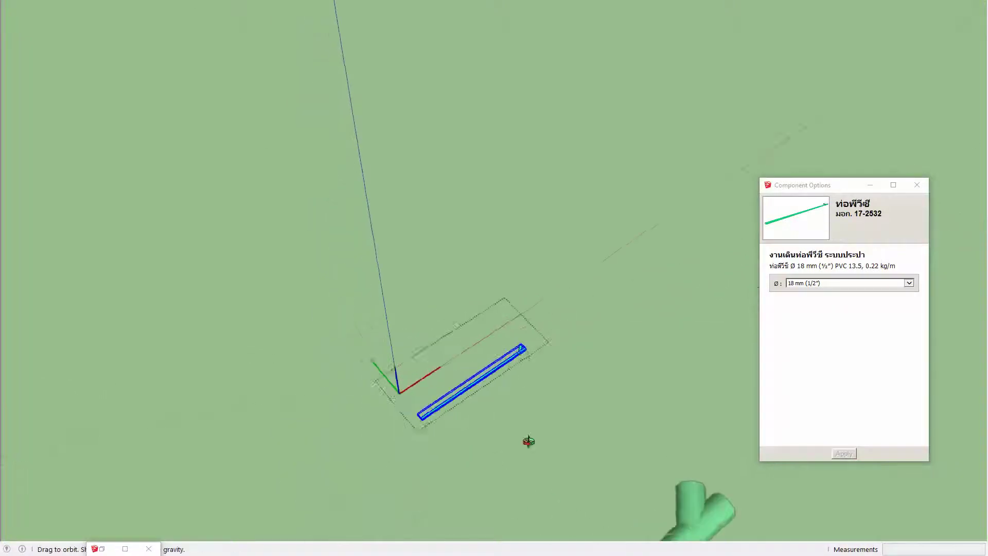
{"action": "scroll", "coordinate": [429, 423], "scroll_direction": "up", "scroll_amount": 4}
{"action": "scroll", "coordinate": [429, 420], "scroll_direction": "down", "scroll_amount": 3}
{"action": "key", "text": "m"}
{"action": "left_click", "coordinate": [427, 425]}
{"action": "key", "text": "ctrl"}
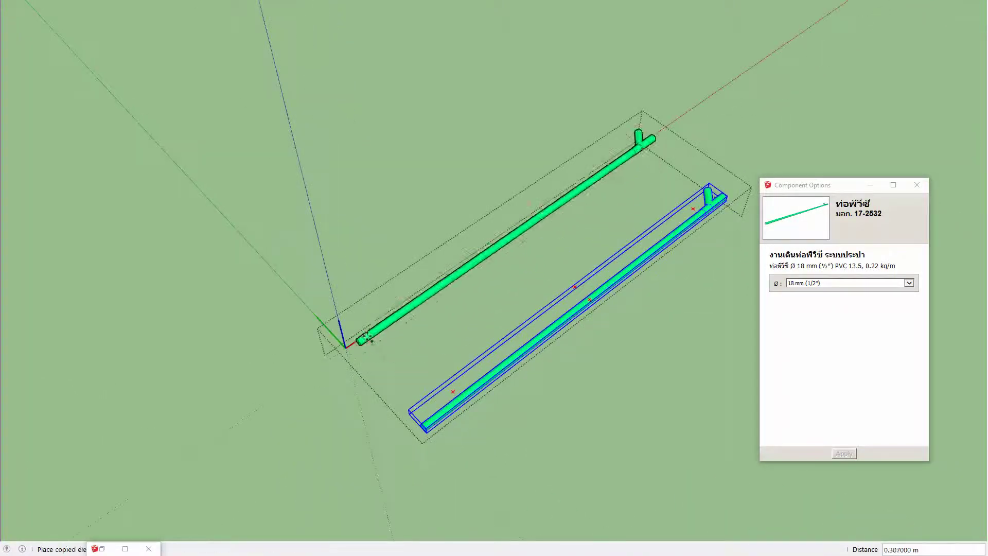
{"action": "left_click", "coordinate": [353, 344]}
{"action": "middle_click_drag", "start_coordinate": [398, 360], "coordinate": [450, 383]}
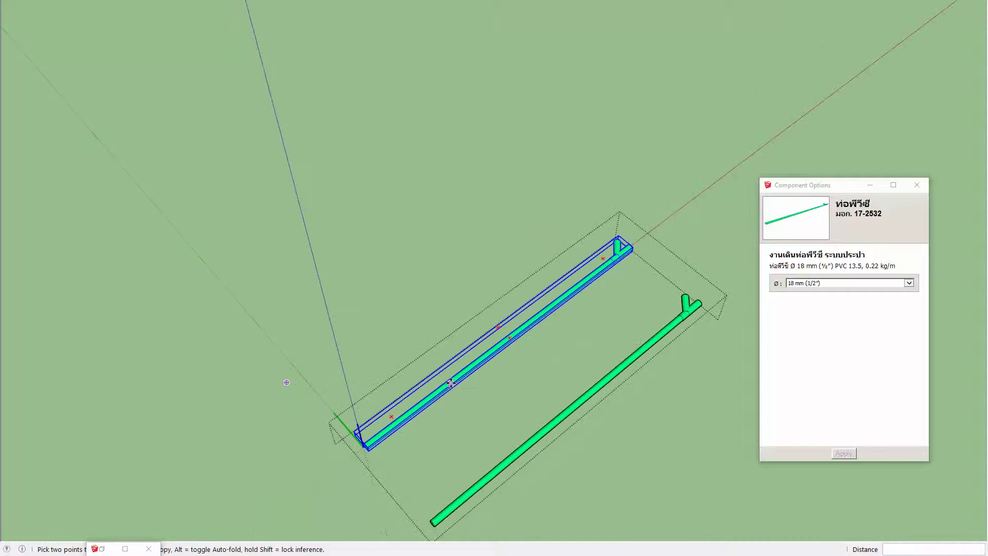
Select only the upper of the two thin pipes
{"action": "key", "text": "s"}
{"action": "key", "text": "space"}
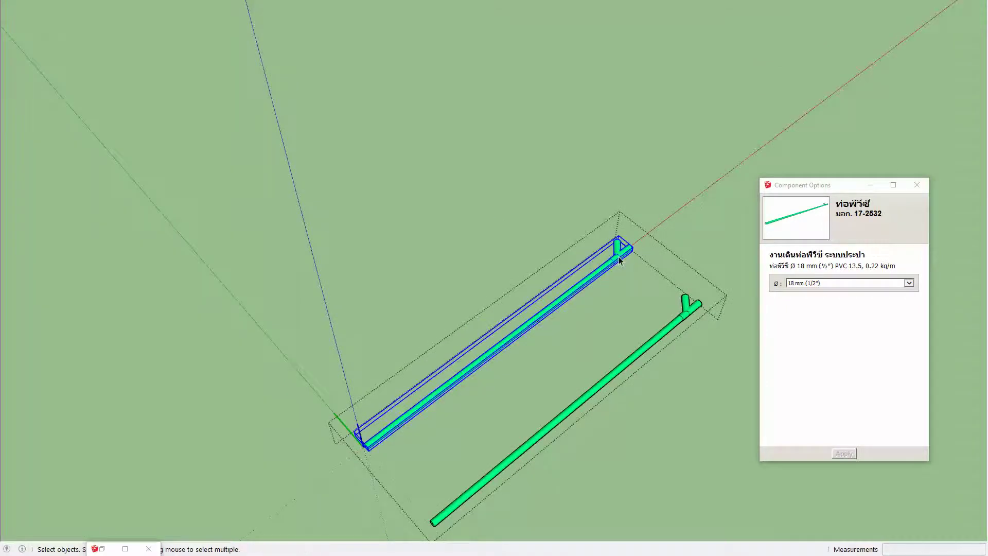
{"action": "left_click", "coordinate": [619, 256]}
{"action": "left_click", "coordinate": [620, 265]}
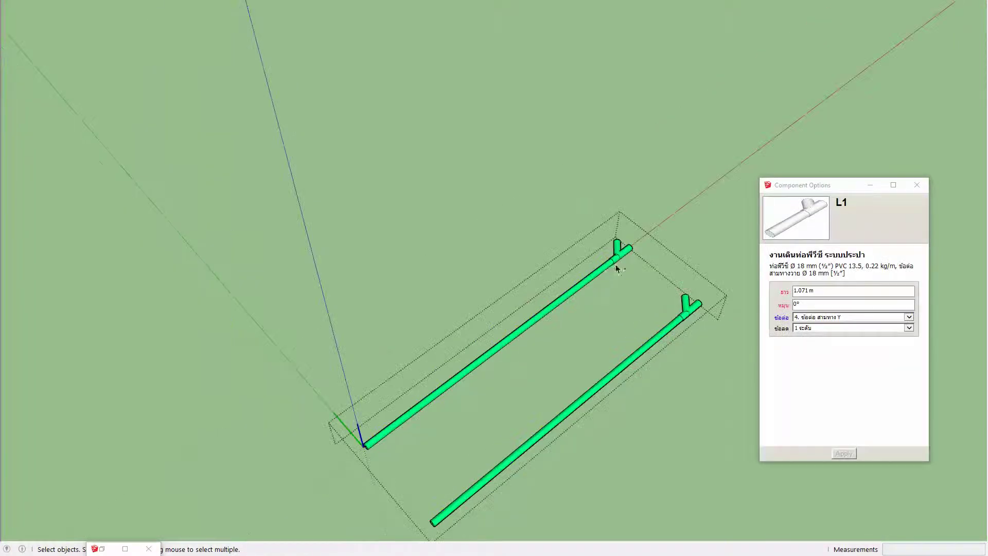
Make the upper pipe unique and scale it shorter to 0.835 m from its far end
{"action": "right_click", "coordinate": [605, 268]}
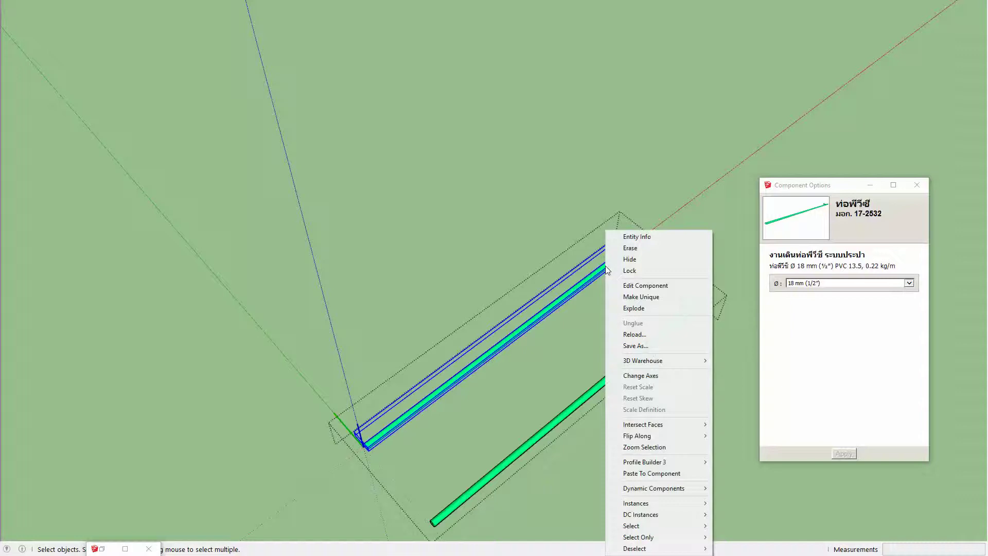
{"action": "left_click", "coordinate": [638, 297]}
{"action": "double_click", "coordinate": [582, 285]}
{"action": "left_click", "coordinate": [586, 286]}
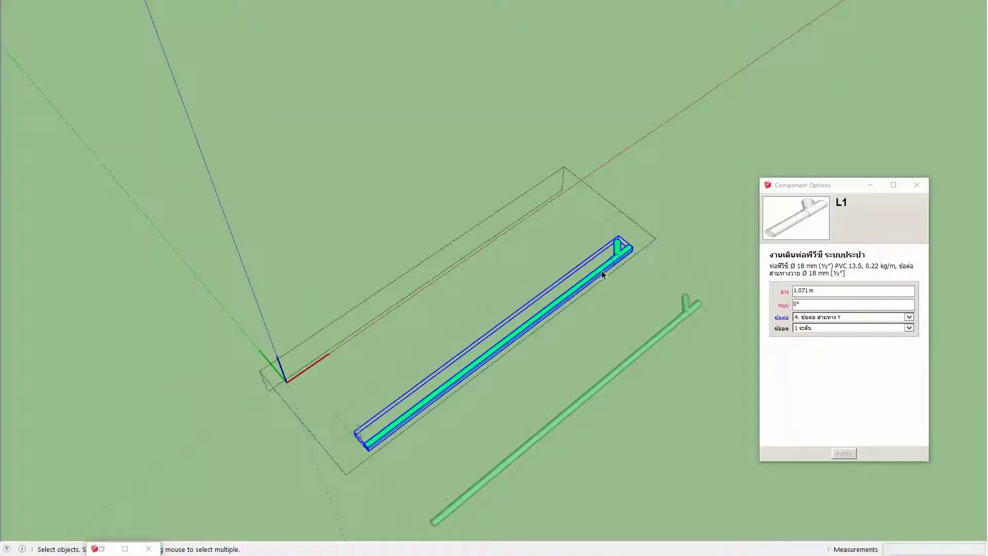
{"action": "key", "text": "s"}
{"action": "left_click_drag", "start_coordinate": [618, 249], "coordinate": [570, 278]}
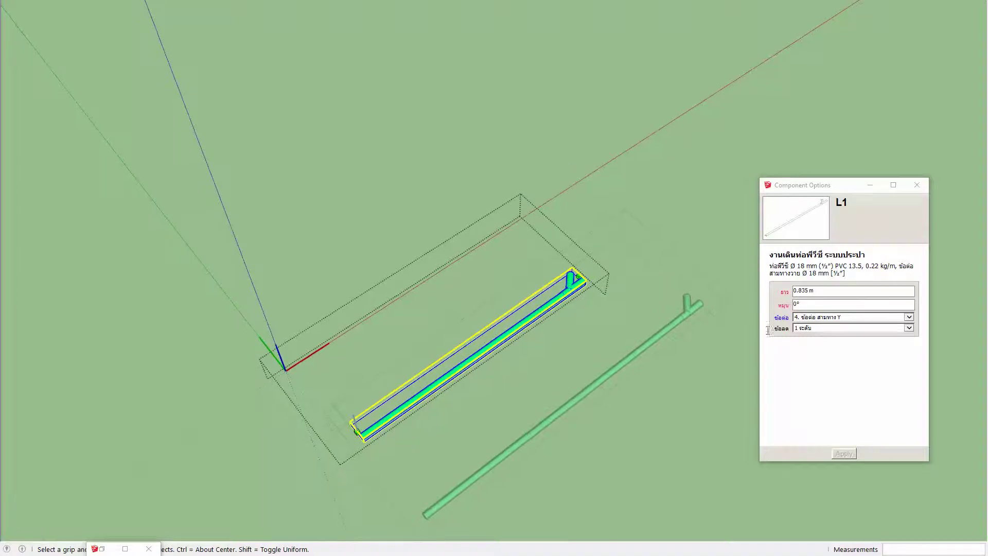
Replace the pipe's Y tee with the 1. ข้องอ 45° elbow fitting
{"action": "left_click", "coordinate": [821, 318]}
{"action": "left_click", "coordinate": [823, 296]}
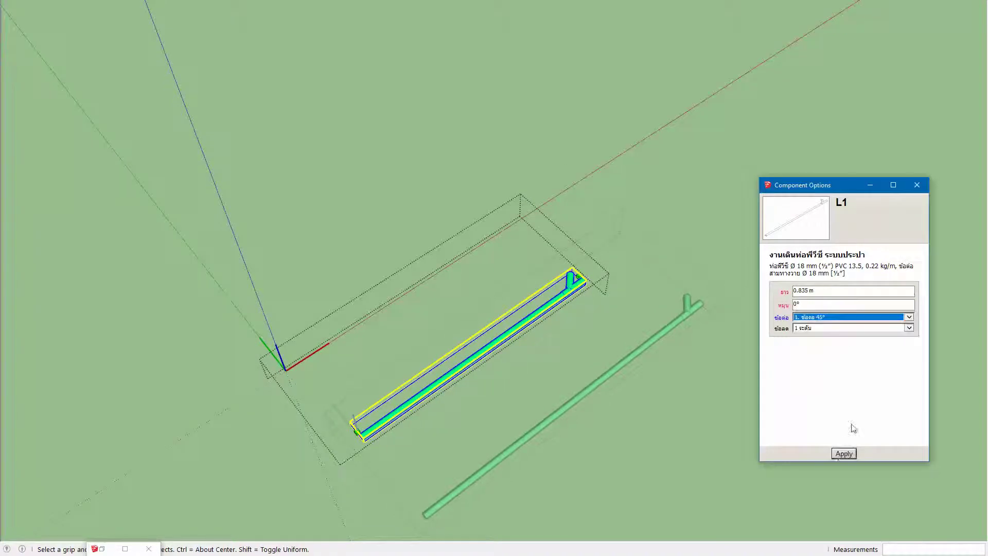
{"action": "left_click", "coordinate": [843, 455]}
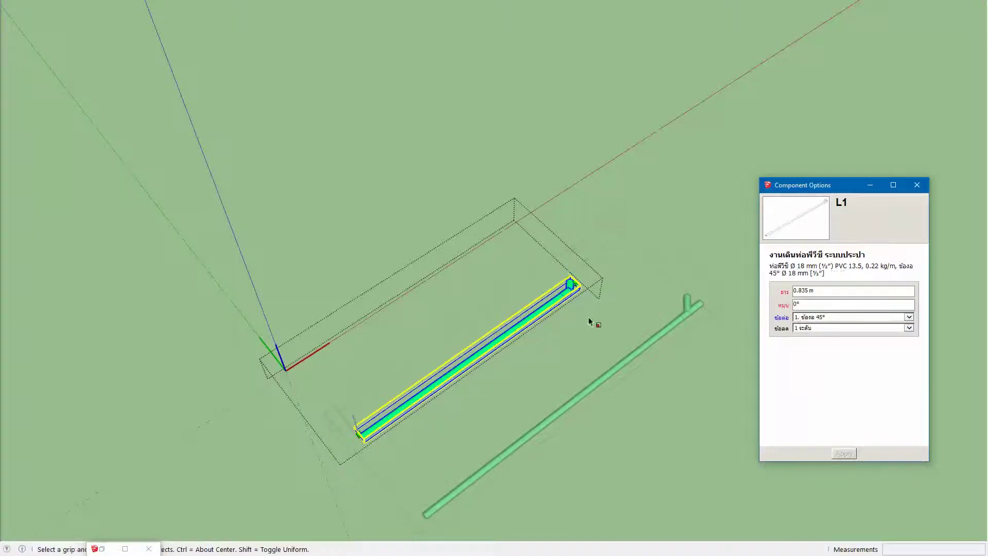
{"action": "scroll", "coordinate": [573, 291], "scroll_direction": "up", "scroll_amount": 3}
{"action": "mouse_move", "coordinate": [574, 286]}
{"action": "middle_mouse_down"}
{"action": "mouse_move", "coordinate": [446, 357]}
{"action": "mouse_move", "coordinate": [450, 371]}
{"action": "mouse_move", "coordinate": [414, 390]}
{"action": "middle_mouse_up"}
{"action": "scroll", "coordinate": [517, 337], "scroll_direction": "down", "scroll_amount": 2}
{"action": "scroll", "coordinate": [530, 349], "scroll_direction": "down", "scroll_amount": 1}
Move the shortened pipe so its end sits at the origin
{"action": "key", "text": "m"}
{"action": "left_click", "coordinate": [353, 400]}
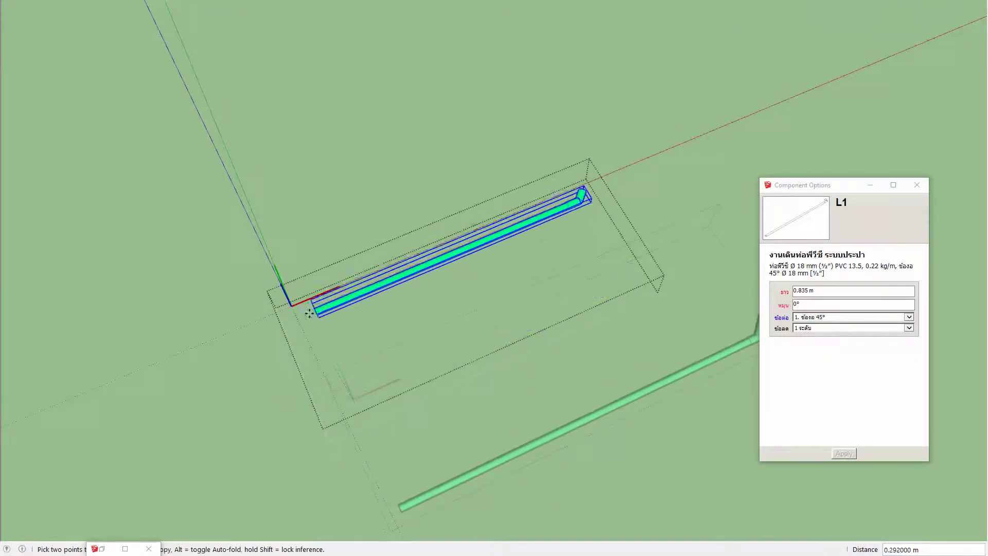
{"action": "left_click", "coordinate": [291, 306]}
{"action": "mouse_move", "coordinate": [292, 306]}
{"action": "middle_mouse_down"}
{"action": "mouse_move", "coordinate": [416, 348]}
{"action": "mouse_move", "coordinate": [394, 365]}
{"action": "middle_mouse_up"}
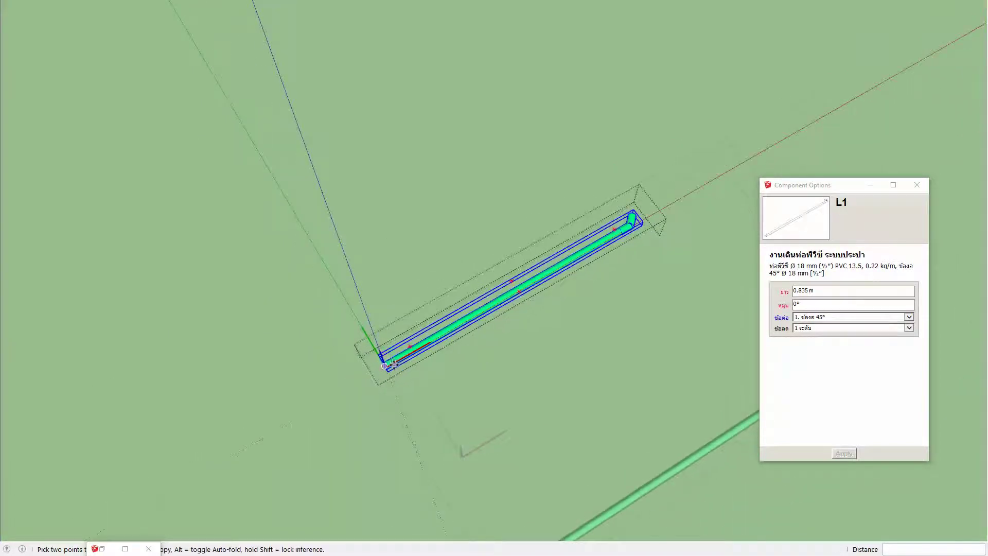
{"action": "scroll", "coordinate": [636, 215], "scroll_direction": "up", "scroll_amount": 2}
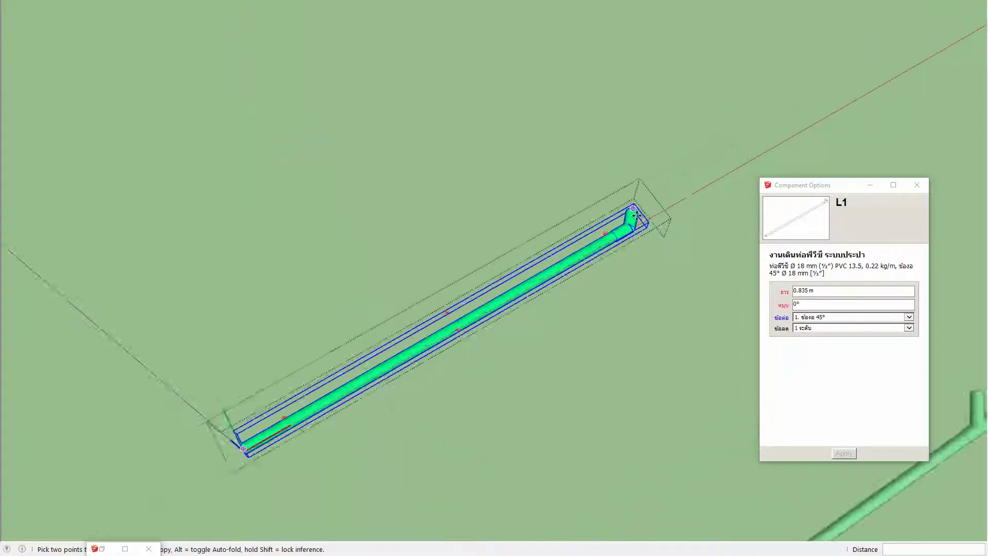
{"action": "scroll", "coordinate": [637, 215], "scroll_direction": "up", "scroll_amount": 2}
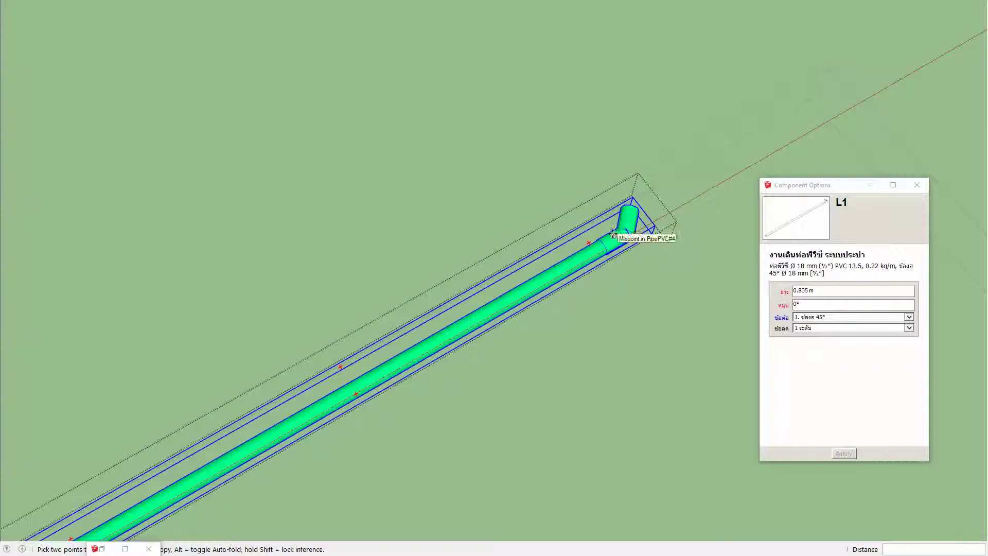
Switch the pipe's fitting to the 2. ข้องอ 90° elbow
{"action": "left_click", "coordinate": [842, 317]}
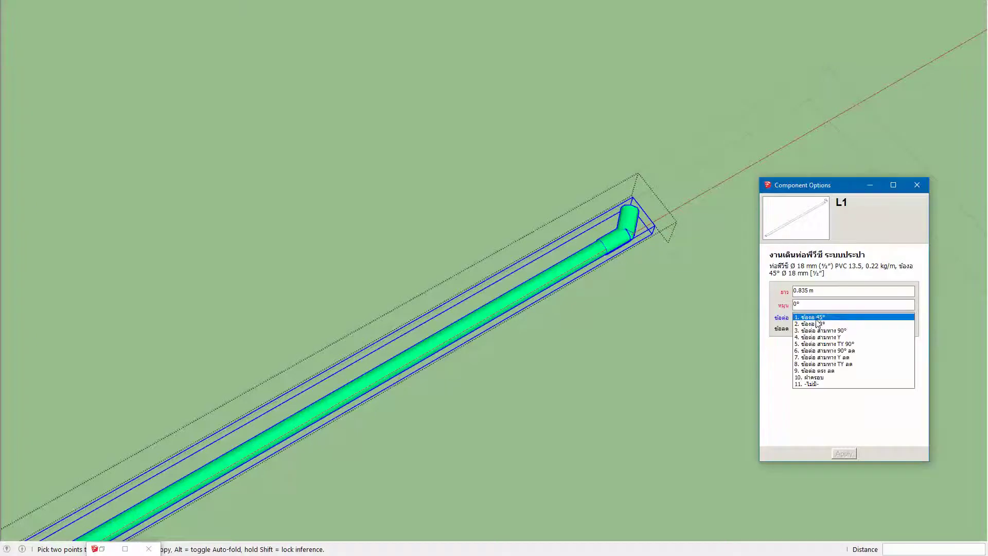
{"action": "left_click", "coordinate": [819, 324]}
{"action": "left_click", "coordinate": [844, 454]}
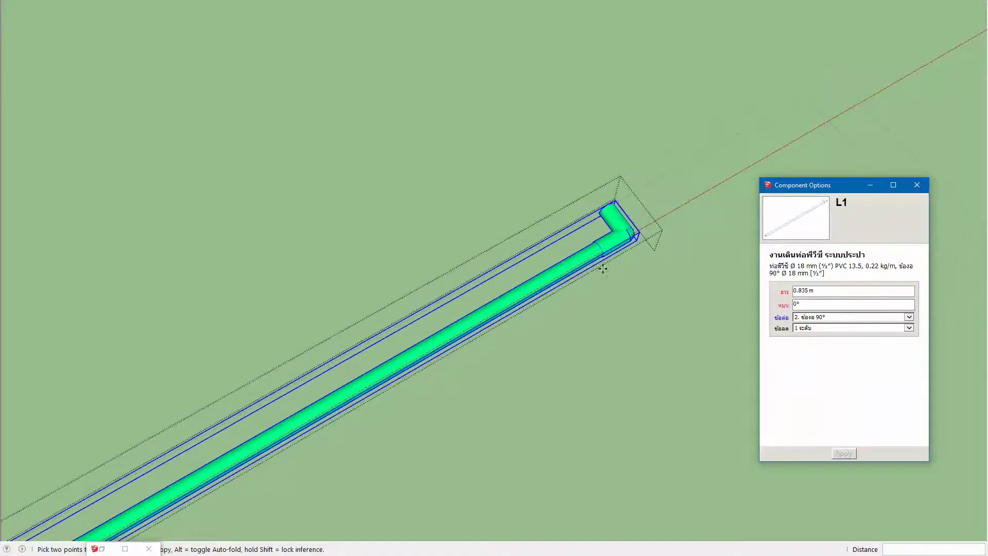
{"action": "scroll", "coordinate": [590, 243], "scroll_direction": "down", "scroll_amount": 1}
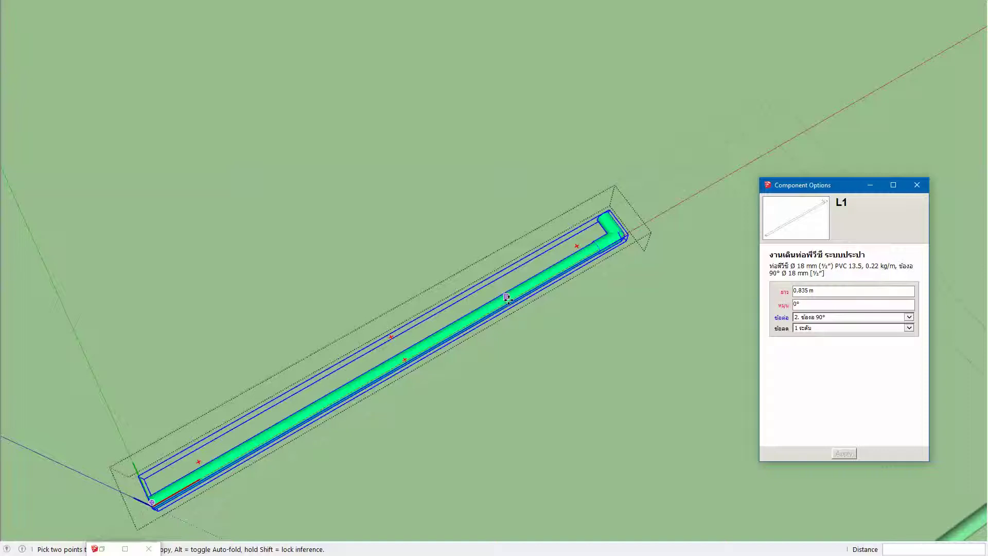
Measure the pipe with Tape Measure and set its ยาว length to 1 m
{"action": "key", "text": "t"}
{"action": "left_click", "coordinate": [148, 501]}
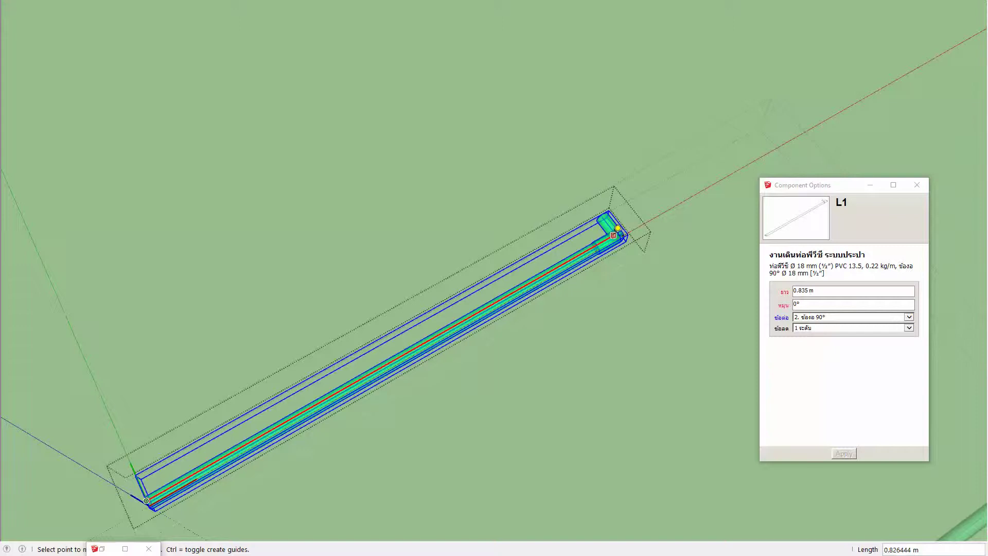
{"action": "scroll", "coordinate": [614, 235], "scroll_direction": "up", "scroll_amount": 2}
{"action": "scroll", "coordinate": [618, 237], "scroll_direction": "up", "scroll_amount": 2}
{"action": "scroll", "coordinate": [625, 240], "scroll_direction": "up", "scroll_amount": 2}
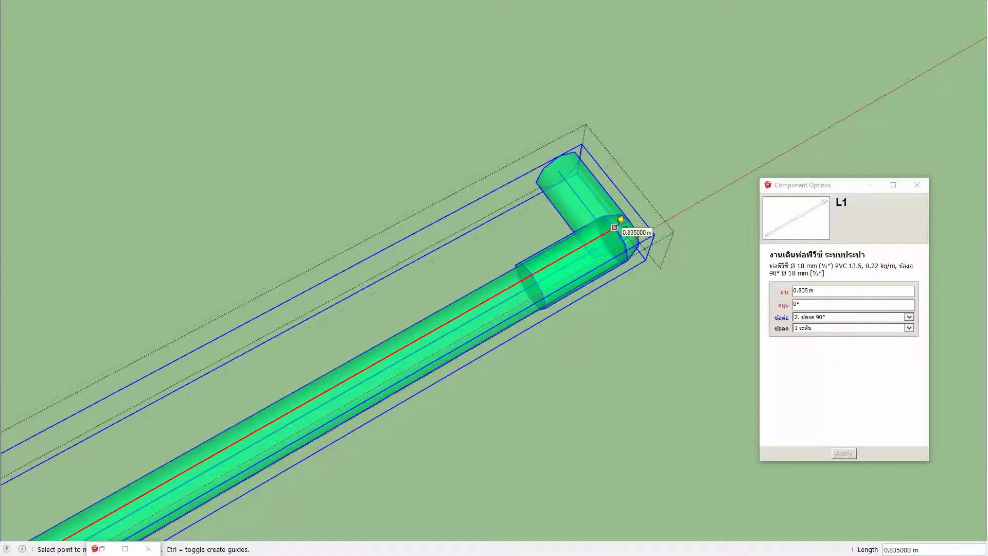
{"action": "left_click", "coordinate": [621, 219]}
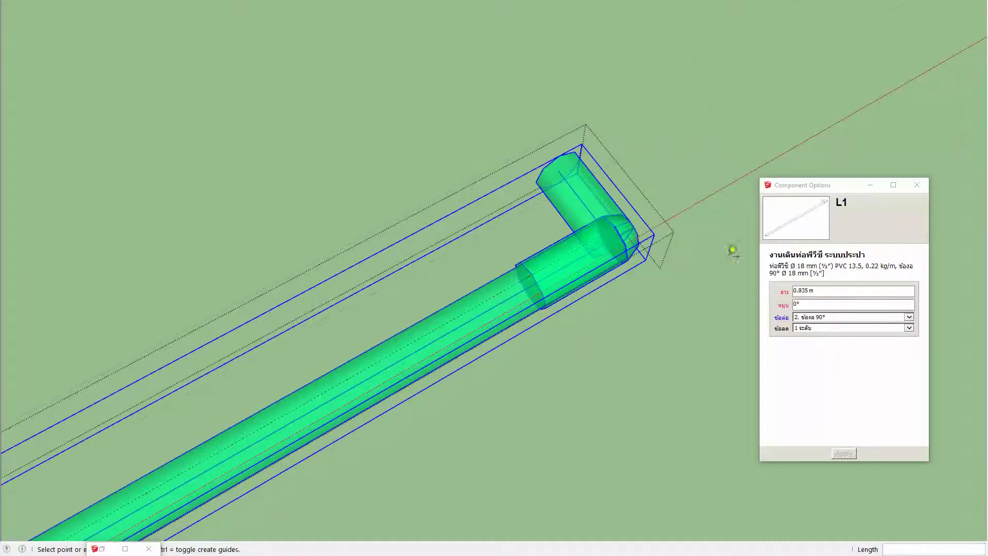
{"action": "left_click", "coordinate": [818, 291]}
{"action": "type", "text": "1"}
{"action": "key", "text": "Return"}
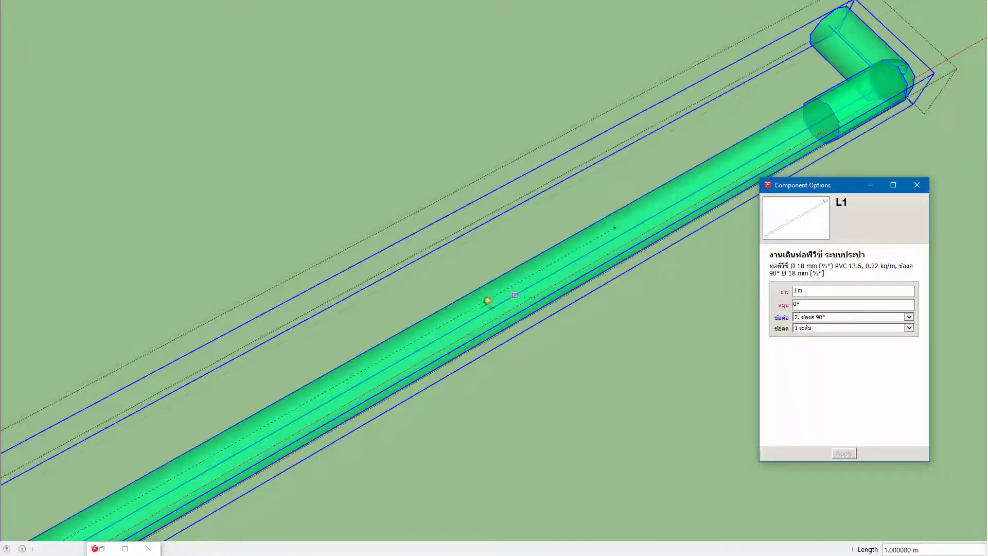
{"action": "scroll", "coordinate": [419, 326], "scroll_direction": "down", "scroll_amount": 2}
{"action": "scroll", "coordinate": [419, 326], "scroll_direction": "down", "scroll_amount": 2}
{"action": "scroll", "coordinate": [423, 328], "scroll_direction": "down", "scroll_amount": 2}
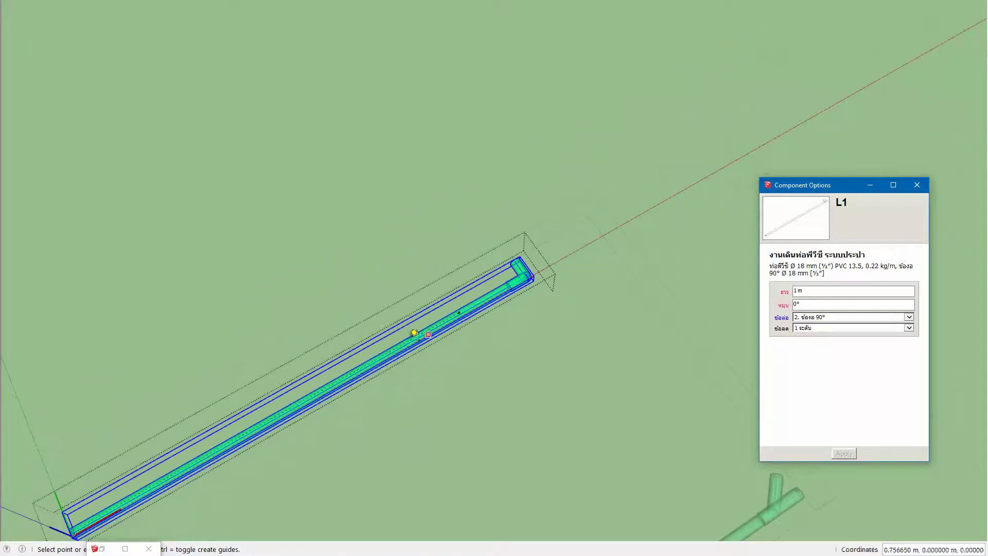
{"action": "mouse_move", "coordinate": [422, 328]}
{"action": "middle_mouse_down"}
{"action": "mouse_move", "coordinate": [397, 348]}
{"action": "mouse_move", "coordinate": [476, 317]}
{"action": "mouse_move", "coordinate": [335, 409]}
{"action": "mouse_move", "coordinate": [364, 379]}
{"action": "mouse_move", "coordinate": [278, 457]}
{"action": "middle_mouse_up"}
Copy the 1 m pipe and place the copy near the elbow's open end
{"action": "key", "text": "m"}
{"action": "left_click", "coordinate": [238, 471]}
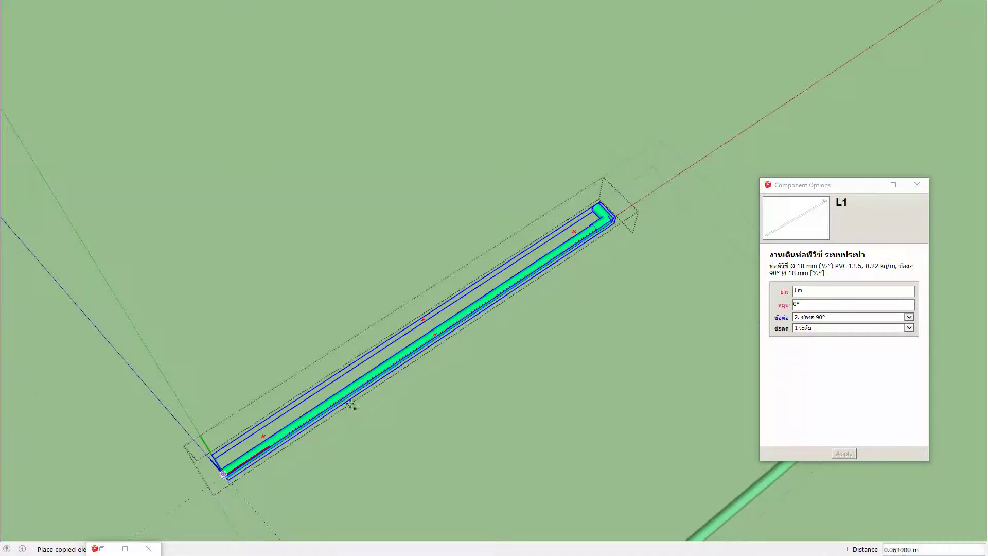
{"action": "key", "text": "ctrl"}
{"action": "scroll", "coordinate": [601, 210], "scroll_direction": "up", "scroll_amount": 2}
{"action": "middle_click_drag", "start_coordinate": [601, 210], "coordinate": [452, 238]}
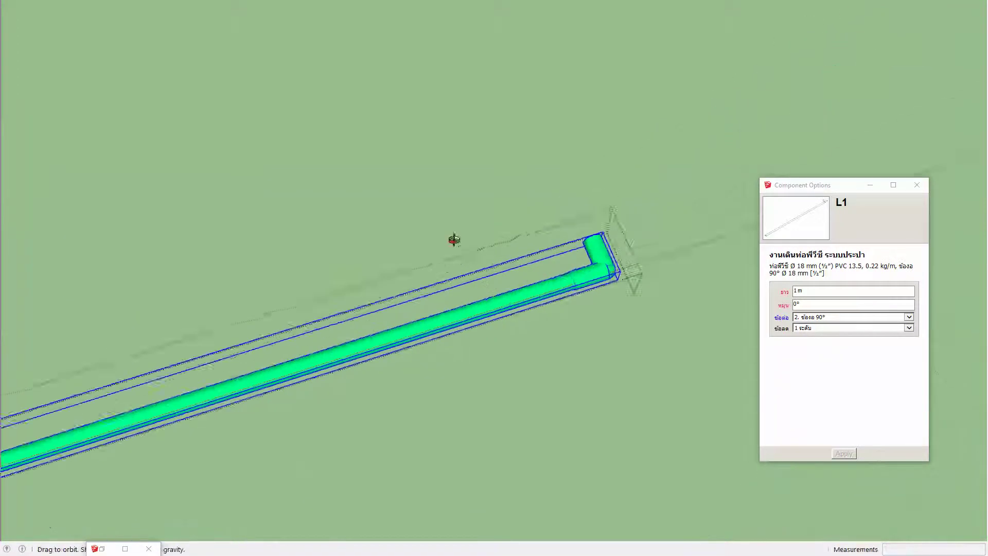
{"action": "left_click", "coordinate": [604, 223]}
Zoom to the copy's end and select the nested parts at that end
{"action": "scroll", "coordinate": [591, 220], "scroll_direction": "up", "scroll_amount": 2}
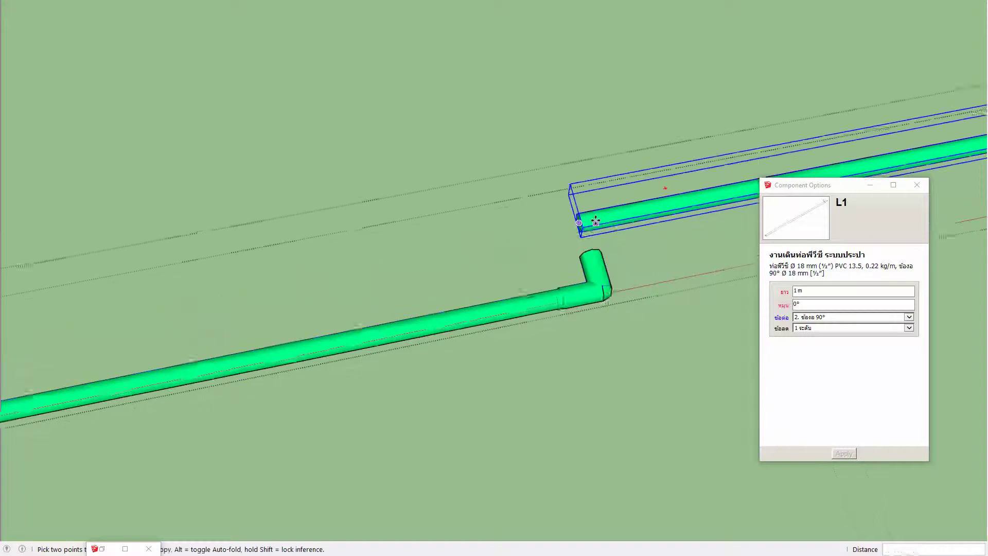
{"action": "scroll", "coordinate": [587, 222], "scroll_direction": "up", "scroll_amount": 2}
{"action": "scroll", "coordinate": [583, 225], "scroll_direction": "up", "scroll_amount": 2}
{"action": "scroll", "coordinate": [579, 224], "scroll_direction": "up", "scroll_amount": 2}
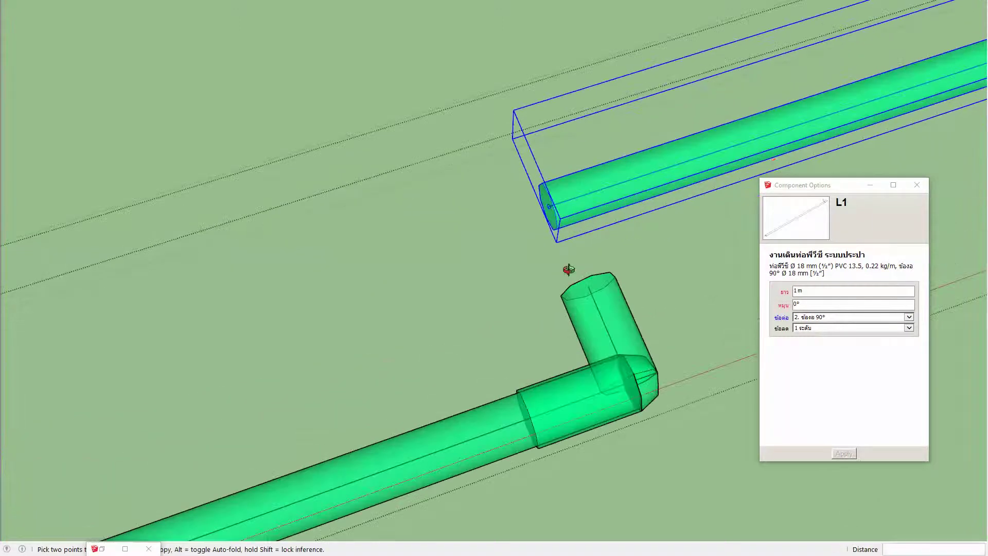
{"action": "scroll", "coordinate": [569, 269], "scroll_direction": "up", "scroll_amount": 3}
{"action": "scroll", "coordinate": [599, 269], "scroll_direction": "down", "scroll_amount": 2}
{"action": "scroll", "coordinate": [565, 193], "scroll_direction": "up", "scroll_amount": 1}
{"action": "scroll", "coordinate": [562, 198], "scroll_direction": "up", "scroll_amount": 2}
{"action": "scroll", "coordinate": [552, 206], "scroll_direction": "up", "scroll_amount": 2}
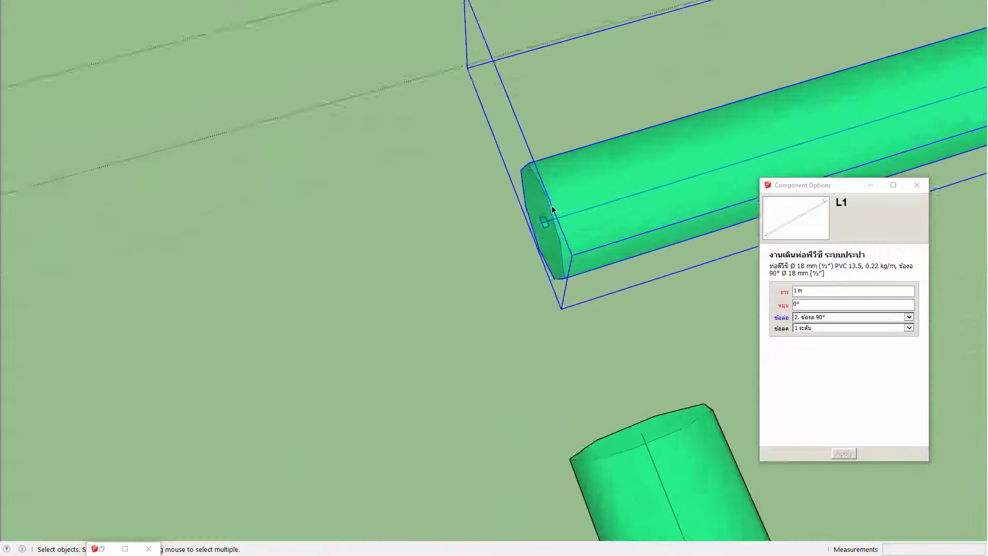
{"action": "mouse_move", "coordinate": [551, 205]}
{"action": "middle_mouse_down"}
{"action": "mouse_move", "coordinate": [571, 169]}
{"action": "mouse_move", "coordinate": [544, 171]}
{"action": "mouse_move", "coordinate": [550, 234]}
{"action": "middle_mouse_up"}
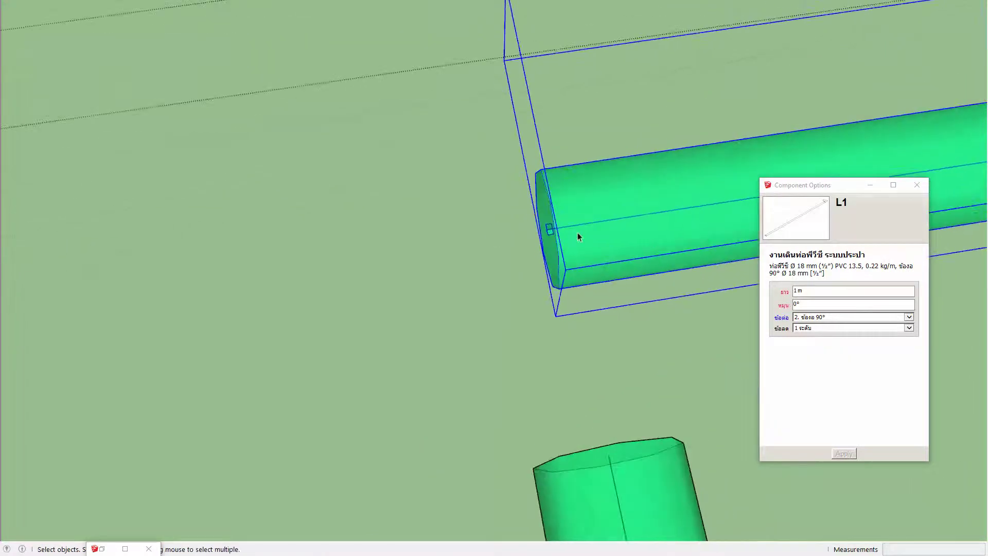
{"action": "double_click", "coordinate": [578, 234]}
{"action": "left_click", "coordinate": [575, 233]}
{"action": "double_click", "coordinate": [575, 233]}
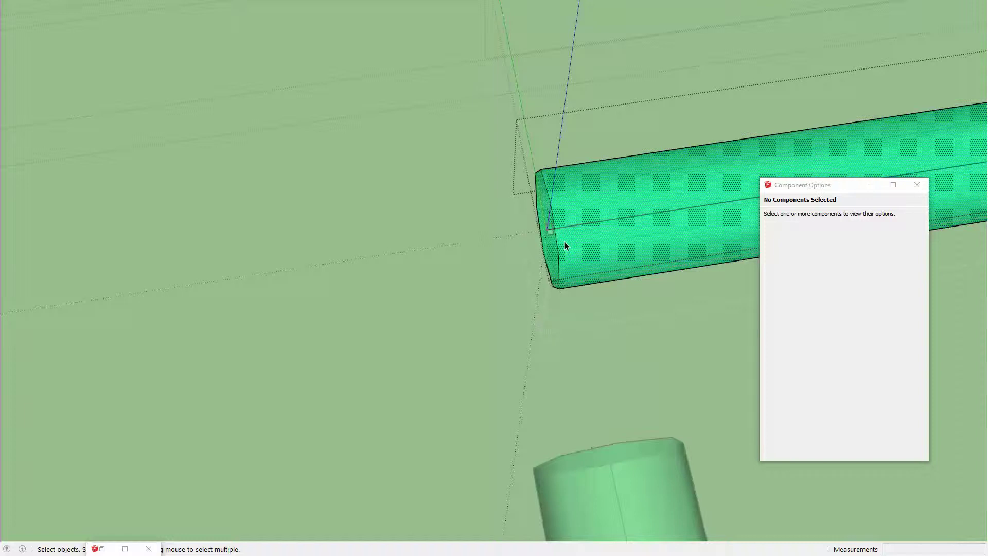
{"action": "mouse_move", "coordinate": [534, 196]}
{"action": "left_mouse_down"}
{"action": "mouse_move", "coordinate": [572, 260]}
{"action": "mouse_move", "coordinate": [576, 254]}
{"action": "left_mouse_up"}
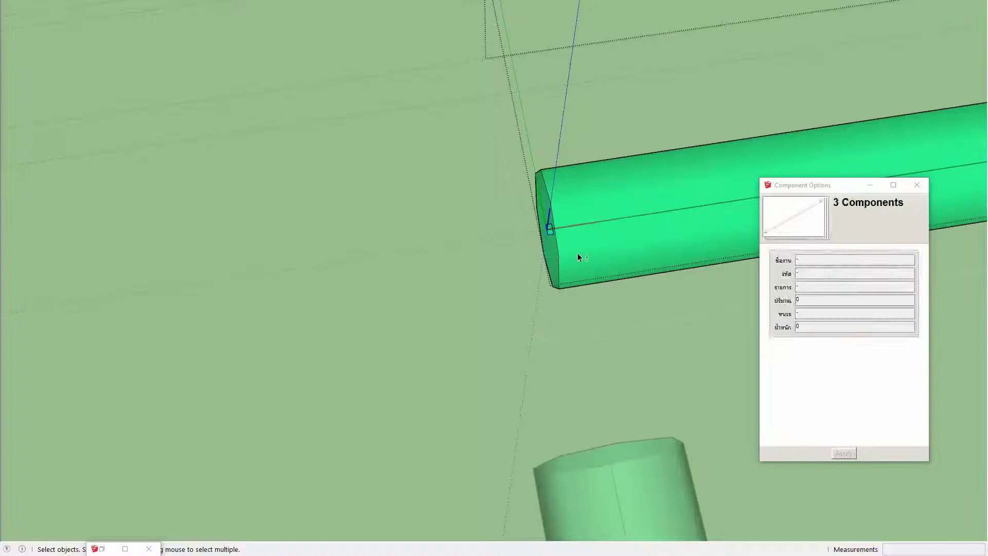
Exit the pipe's editing context and select the whole copied pipe
{"action": "key", "text": "Escape"}
{"action": "scroll", "coordinate": [570, 247], "scroll_direction": "down", "scroll_amount": 1}
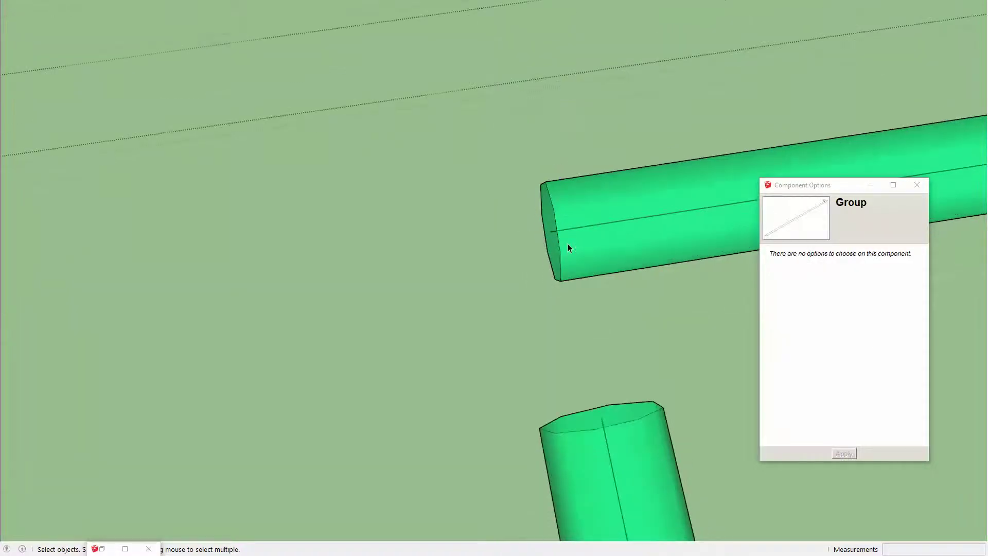
{"action": "left_click", "coordinate": [568, 248]}
{"action": "scroll", "coordinate": [569, 248], "scroll_direction": "down", "scroll_amount": 2}
{"action": "scroll", "coordinate": [561, 246], "scroll_direction": "down", "scroll_amount": 2}
Move the copied pipe's end onto the elbow and rotate it 90° upright
{"action": "key", "text": "m"}
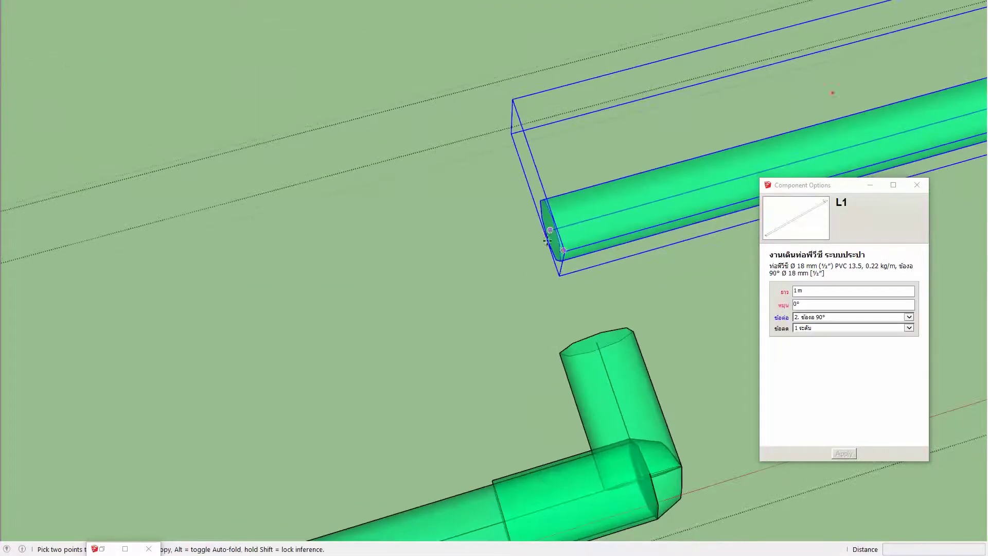
{"action": "left_click", "coordinate": [548, 230]}
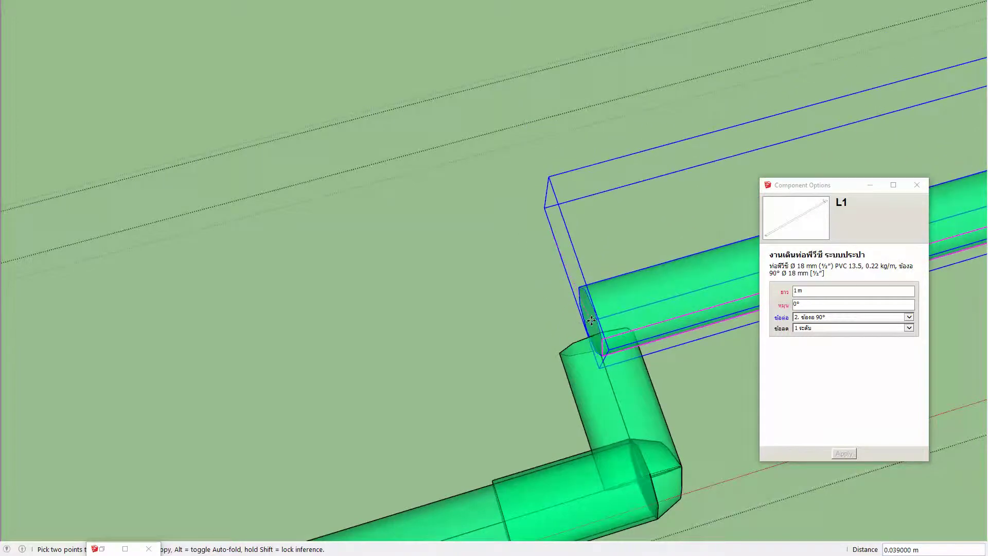
{"action": "left_click", "coordinate": [596, 343]}
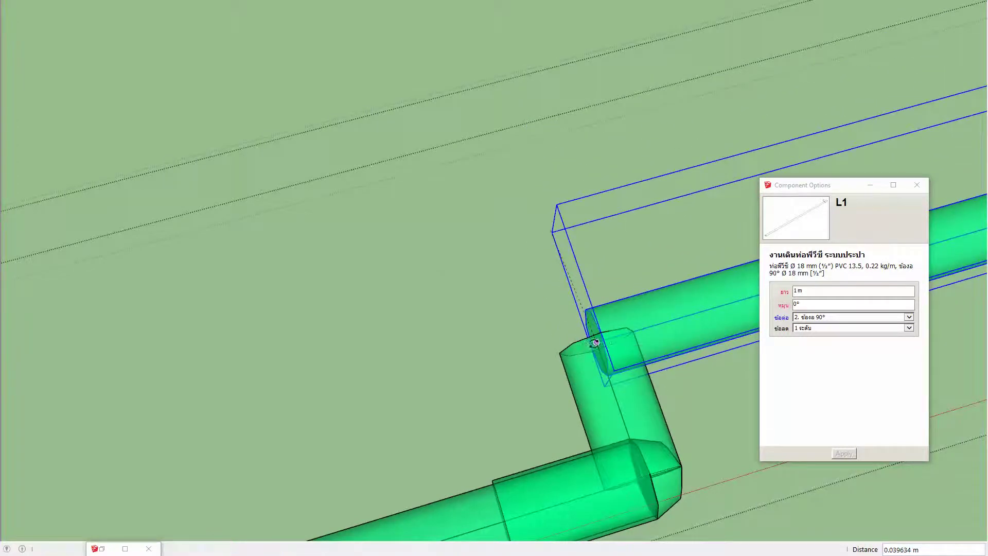
{"action": "key", "text": "q"}
{"action": "left_click", "coordinate": [596, 342]}
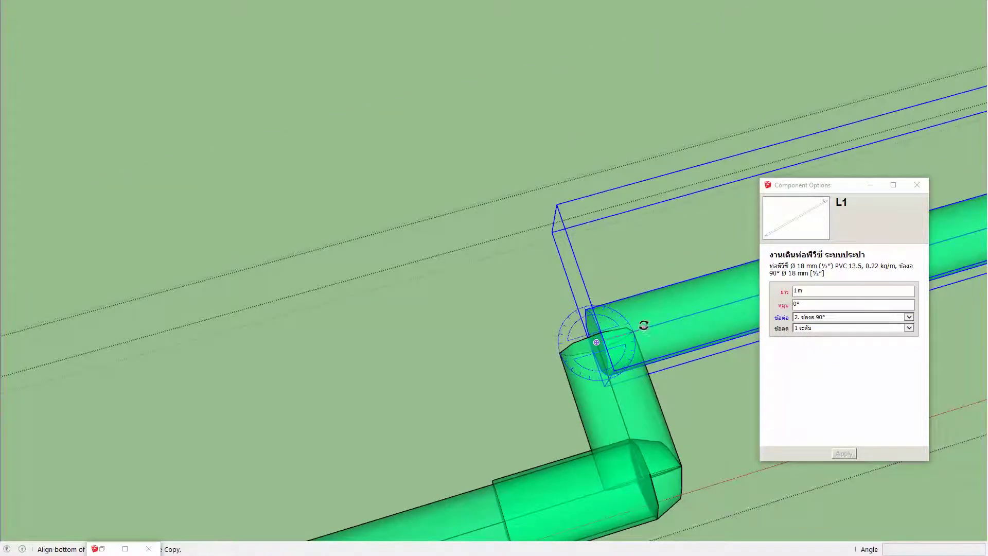
{"action": "left_click", "coordinate": [644, 328]}
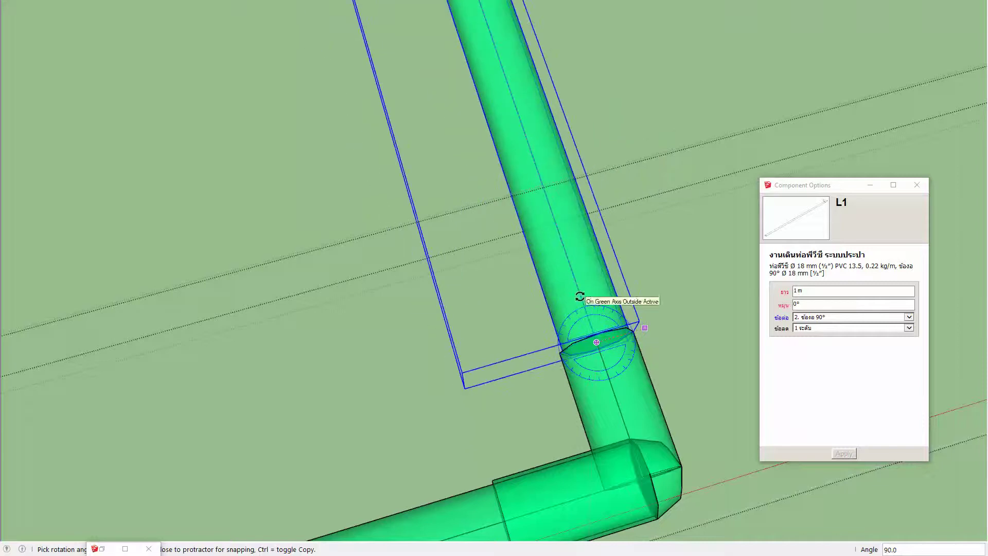
{"action": "left_click", "coordinate": [580, 292]}
{"action": "key", "text": "space"}
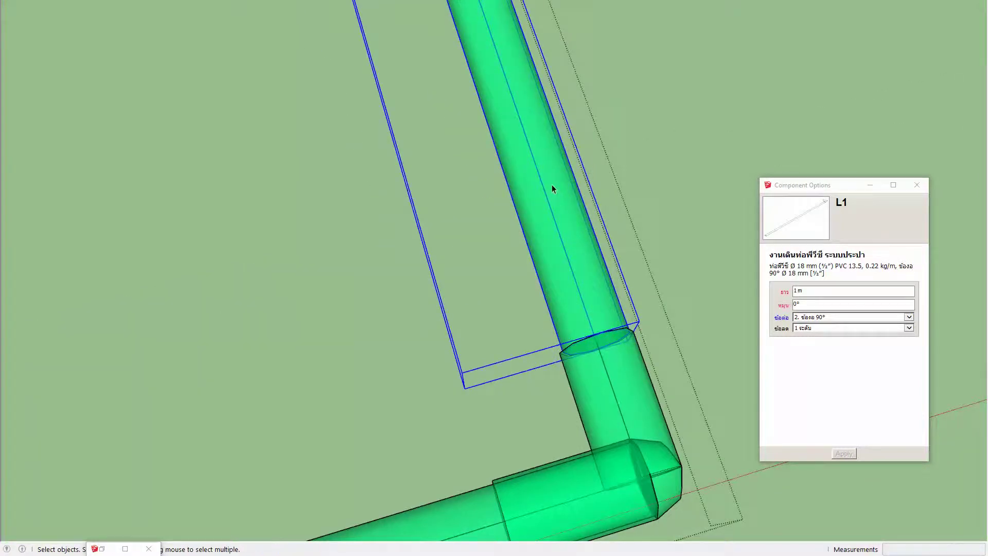
Slide the upright pipe down so it seats in the elbow socket
{"action": "key", "text": "m"}
{"action": "left_click", "coordinate": [563, 193]}
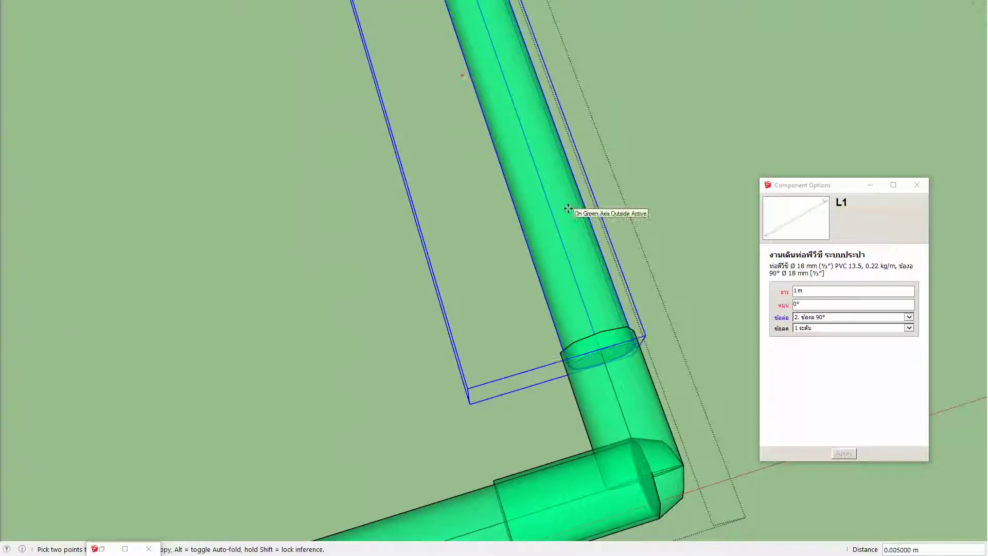
{"action": "left_click", "coordinate": [585, 279]}
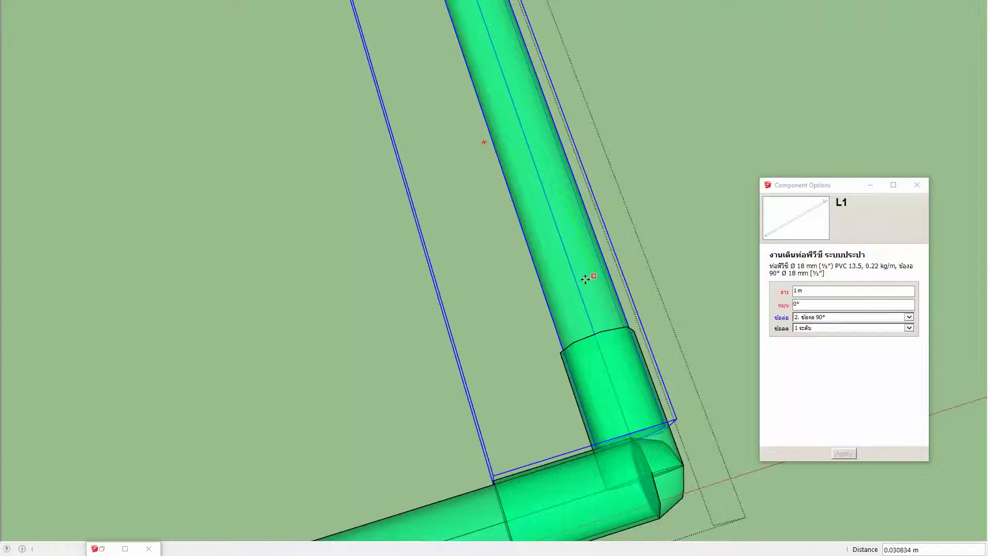
{"action": "scroll", "coordinate": [585, 280], "scroll_direction": "down", "scroll_amount": 2}
{"action": "scroll", "coordinate": [592, 324], "scroll_direction": "up", "scroll_amount": 1}
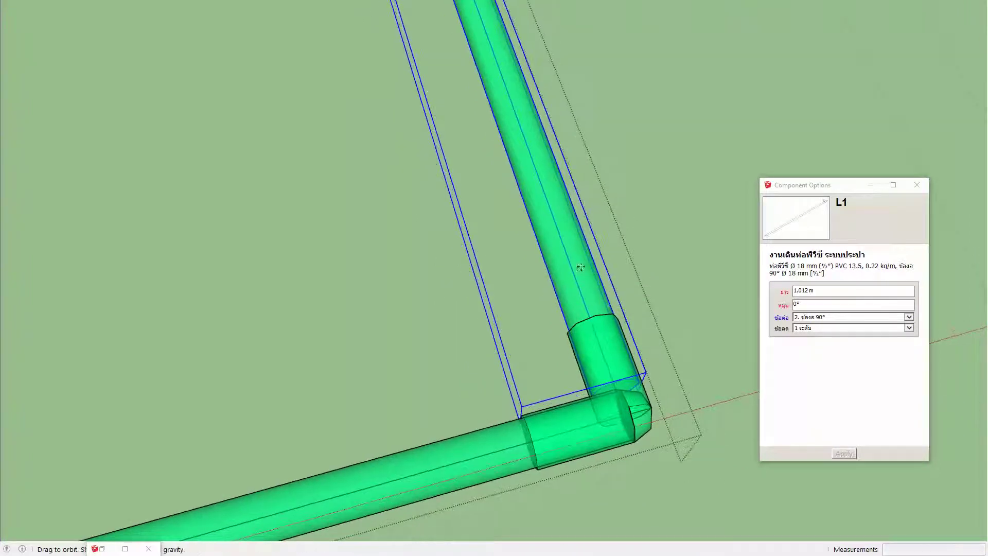
{"action": "scroll", "coordinate": [609, 371], "scroll_direction": "up", "scroll_amount": 1}
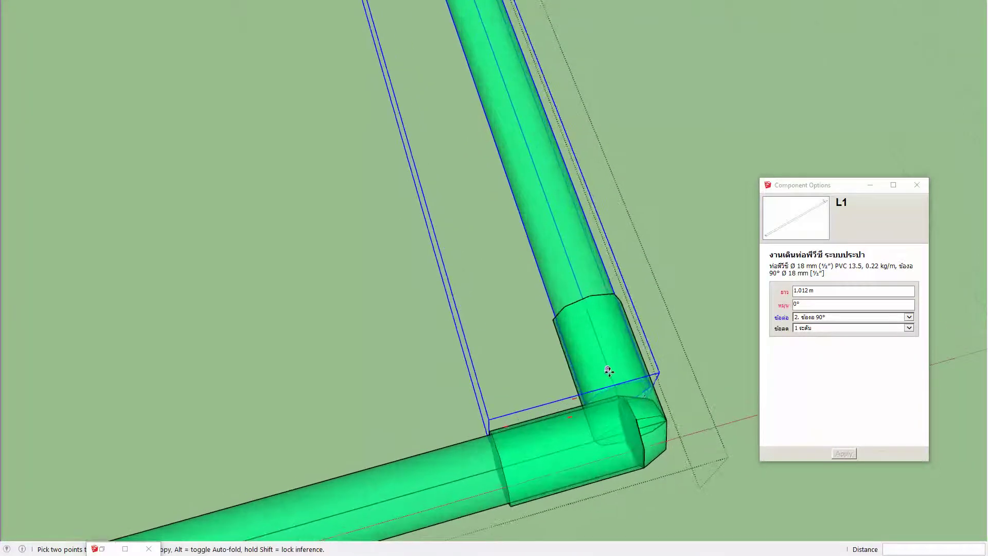
{"action": "left_click", "coordinate": [645, 380]}
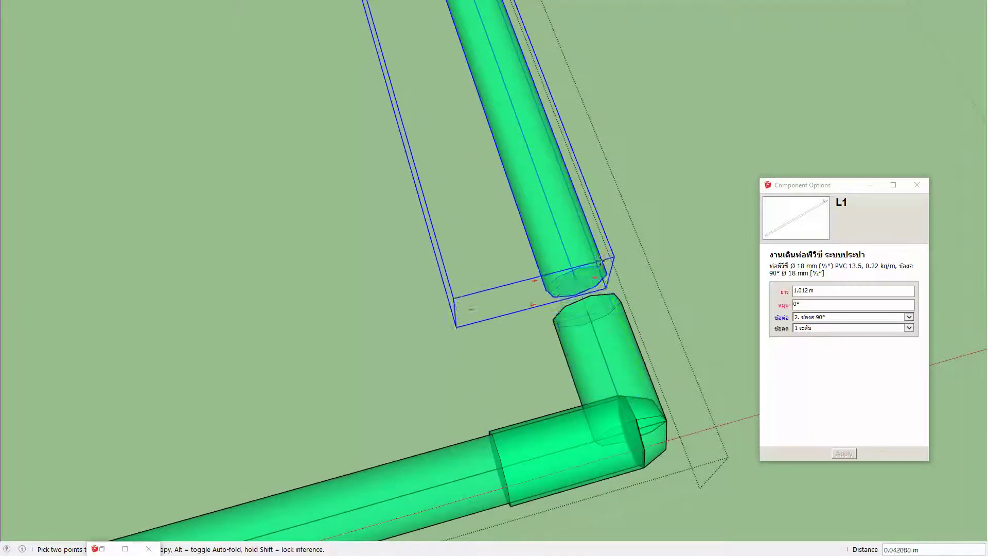
{"action": "left_click", "coordinate": [631, 427]}
{"action": "key", "text": "space"}
{"action": "scroll", "coordinate": [592, 361], "scroll_direction": "down", "scroll_amount": 2}
{"action": "scroll", "coordinate": [567, 299], "scroll_direction": "down", "scroll_amount": 2}
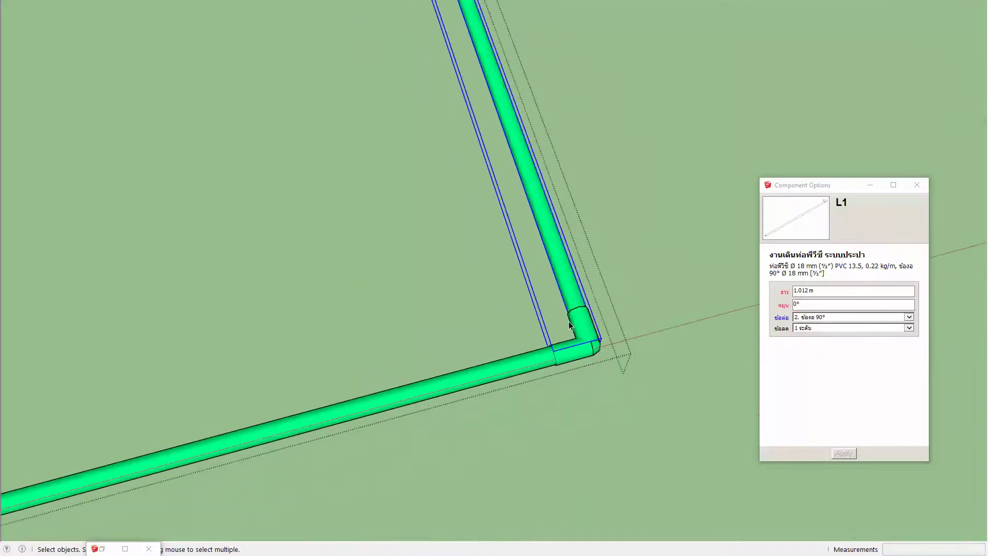
{"action": "scroll", "coordinate": [548, 252], "scroll_direction": "down", "scroll_amount": 1}
{"action": "scroll", "coordinate": [549, 249], "scroll_direction": "down", "scroll_amount": 2}
{"action": "middle_click_drag", "start_coordinate": [503, 159], "coordinate": [498, 264]}
{"action": "scroll", "coordinate": [494, 257], "scroll_direction": "up", "scroll_amount": 3}
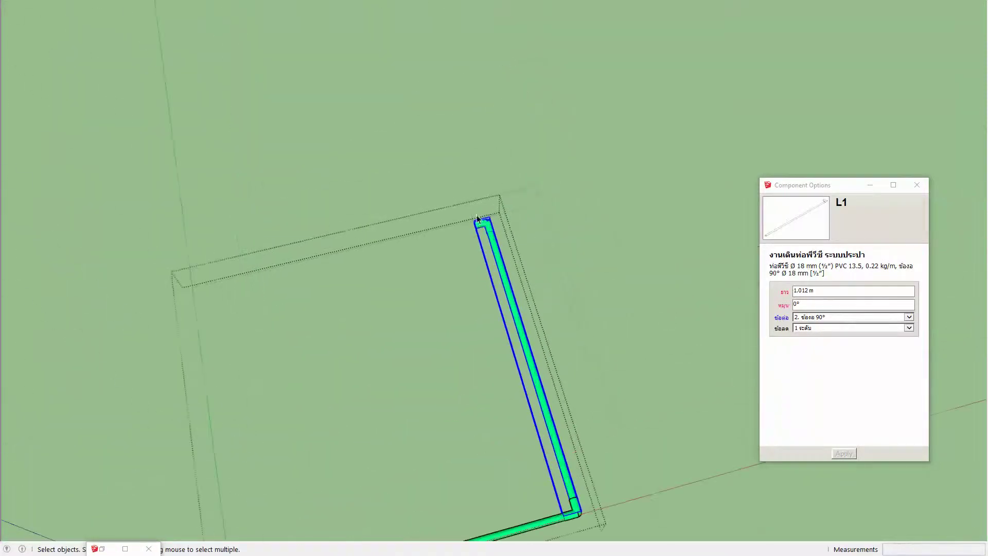
{"action": "scroll", "coordinate": [484, 228], "scroll_direction": "up", "scroll_amount": 2}
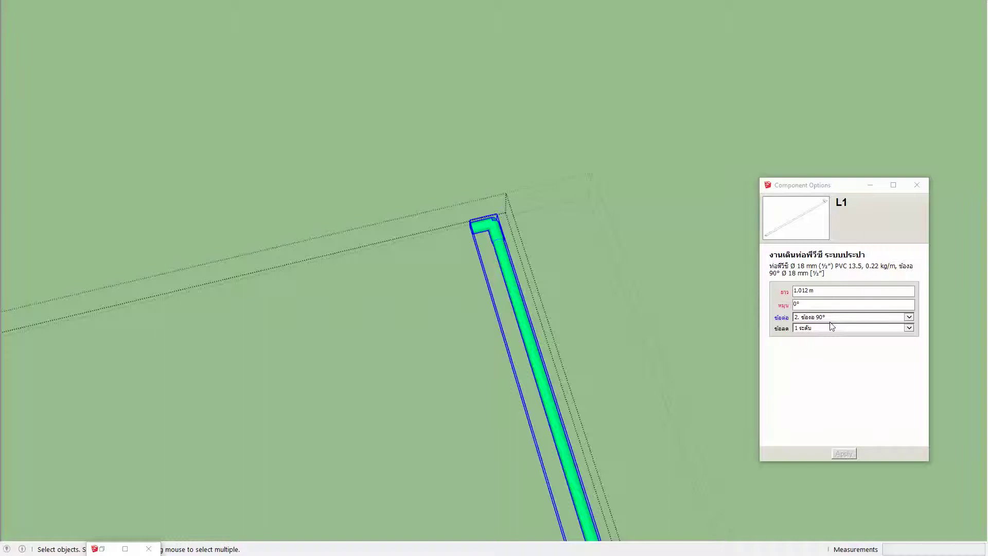
Set the upright pipe's rotation value to 180° in Component Options
{"action": "left_click", "coordinate": [821, 305]}
{"action": "type", "text": "180"}
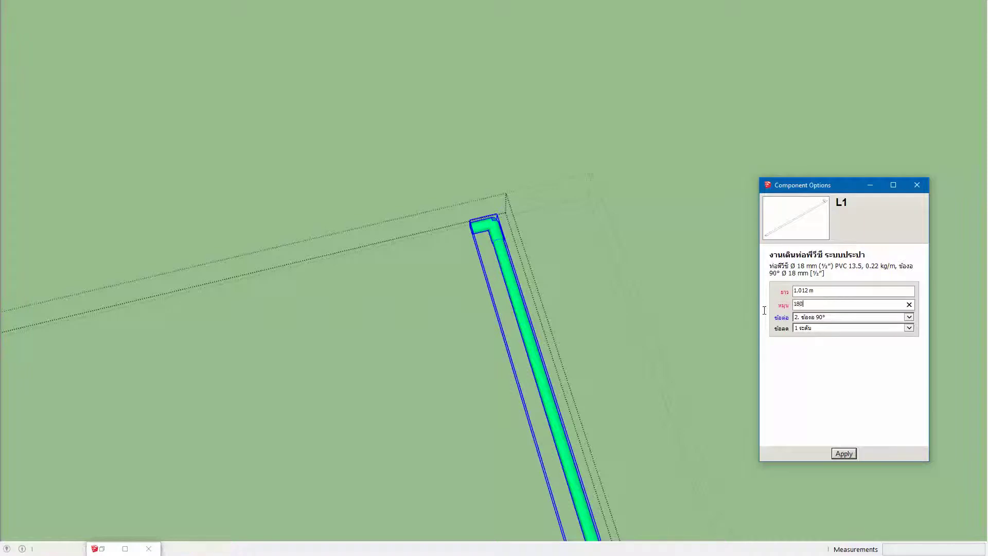
{"action": "key", "text": "Return"}
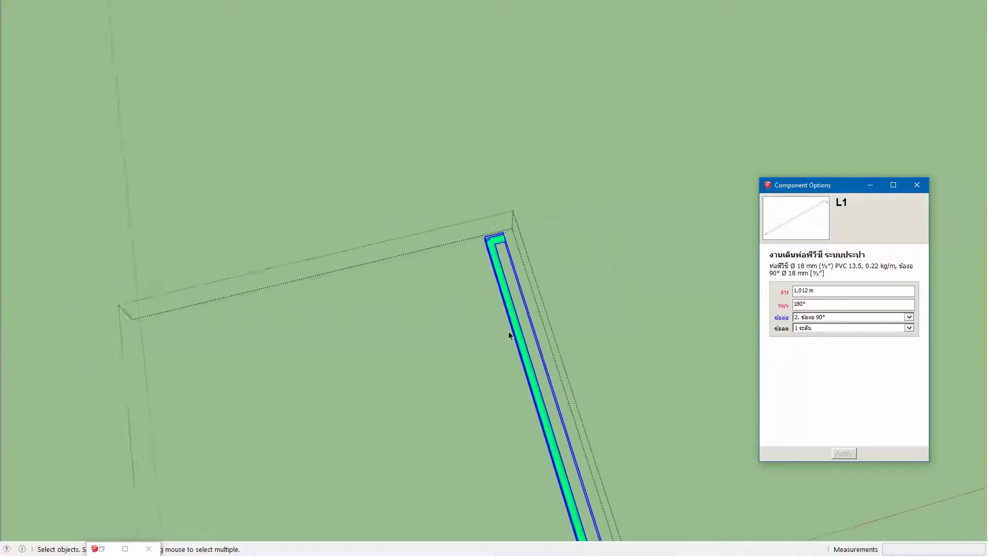
{"action": "scroll", "coordinate": [508, 331], "scroll_direction": "down", "scroll_amount": 3}
{"action": "middle_click_drag", "start_coordinate": [508, 331], "coordinate": [364, 209], "text": "shift"}
{"action": "middle_click_drag", "start_coordinate": [389, 287], "coordinate": [417, 327]}
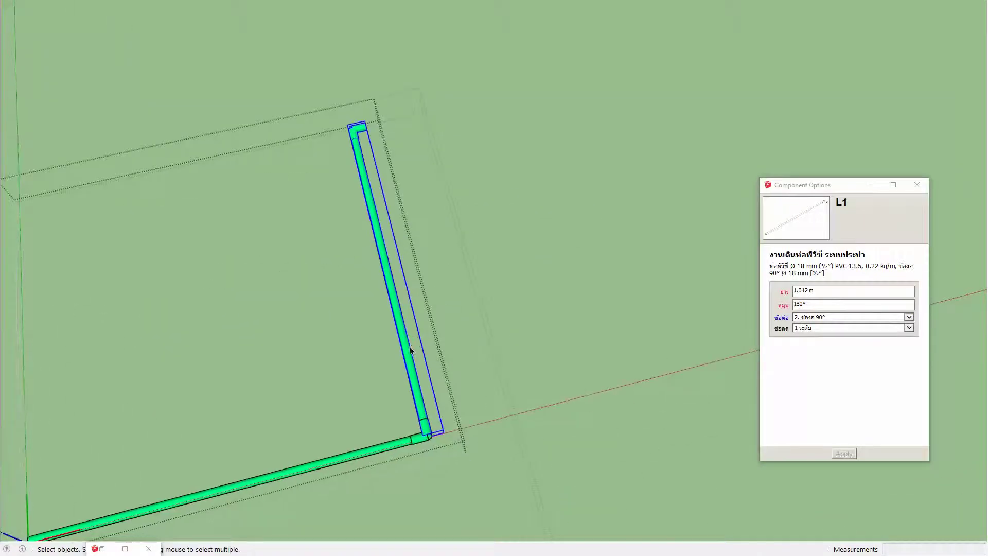
Copy the vertical pipe and rotate the copy to lie crosswise over its top
{"action": "key", "text": "m"}
{"action": "key", "text": "ctrl"}
{"action": "left_click", "coordinate": [410, 346]}
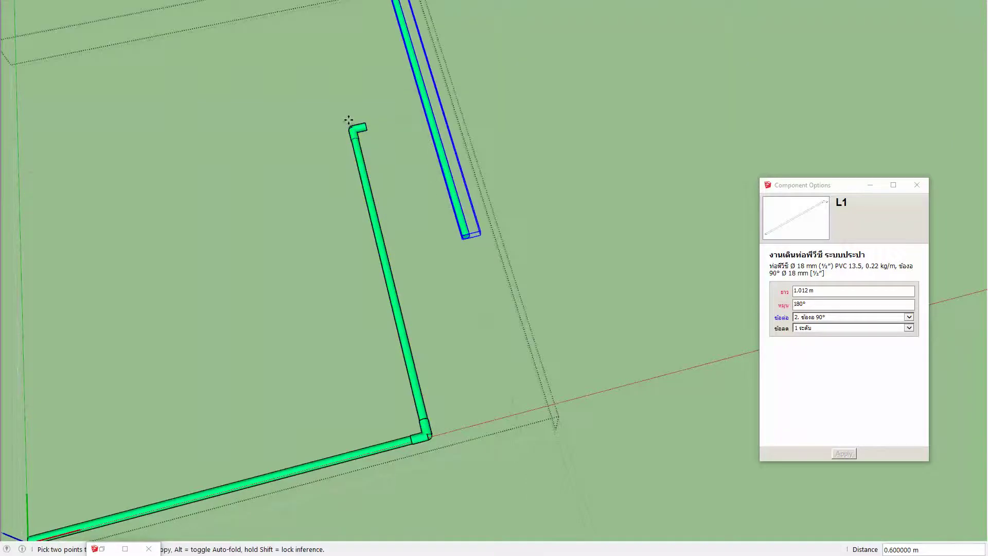
{"action": "middle_click_drag", "start_coordinate": [348, 120], "coordinate": [532, 362]}
{"action": "left_click", "coordinate": [533, 363]}
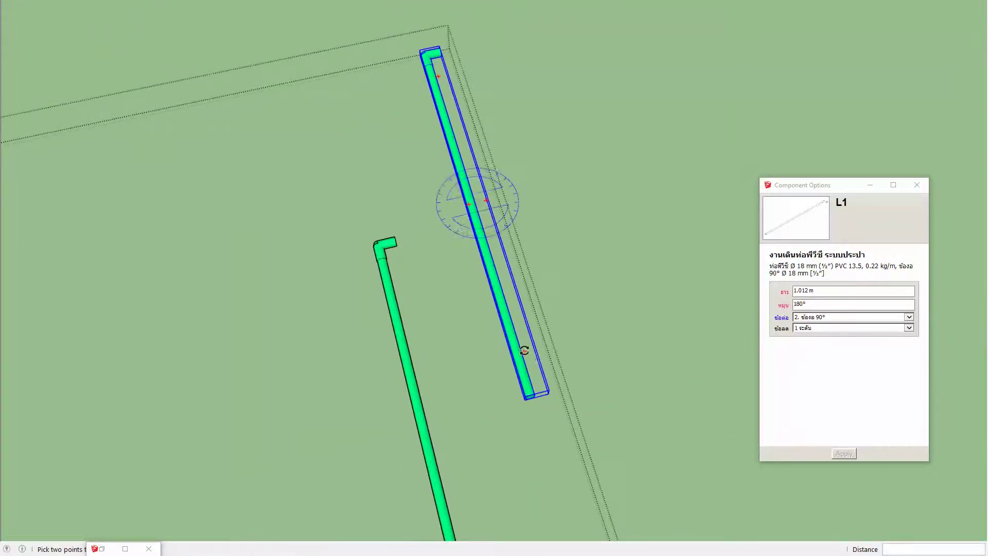
{"action": "left_click", "coordinate": [462, 337]}
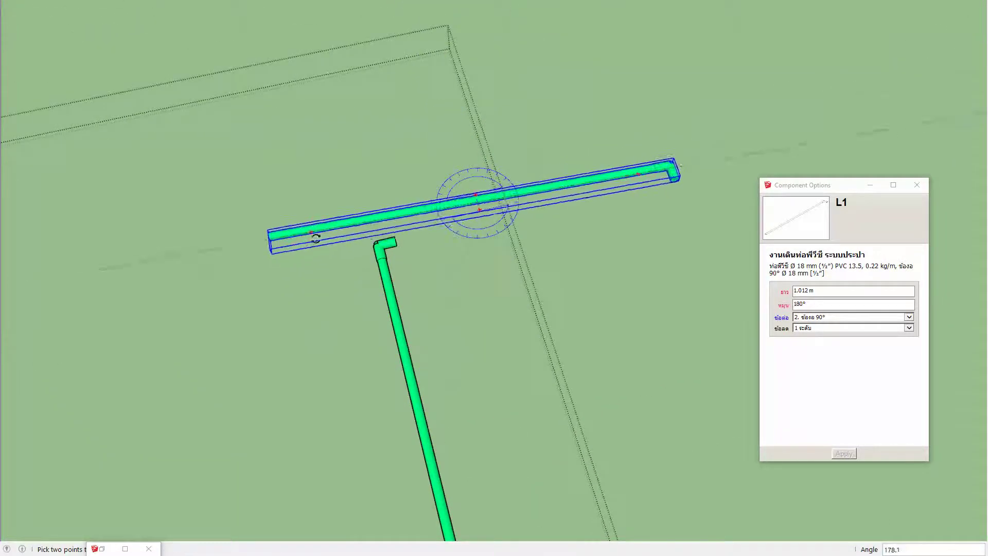
{"action": "left_click", "coordinate": [427, 247]}
Shorten the pipe copy to about 0.297 m and set its rotation to 90°
{"action": "key", "text": "m"}
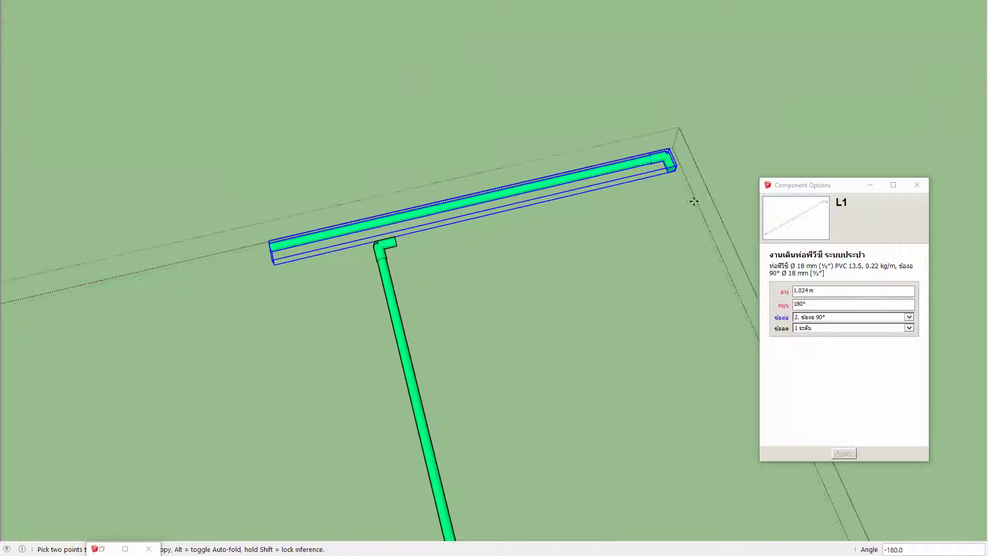
{"action": "key", "text": "s"}
{"action": "left_click_drag", "start_coordinate": [673, 164], "coordinate": [300, 247]}
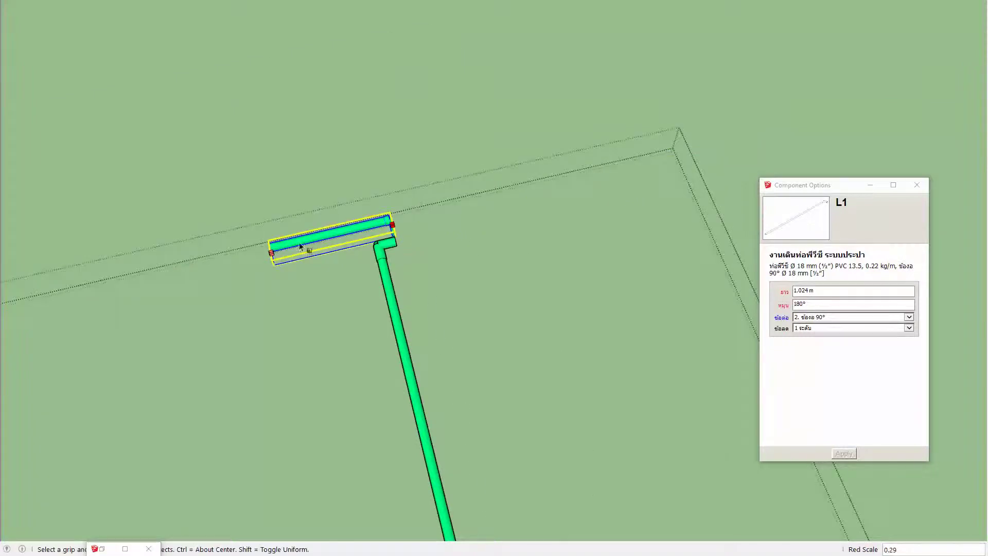
{"action": "left_click", "coordinate": [816, 303]}
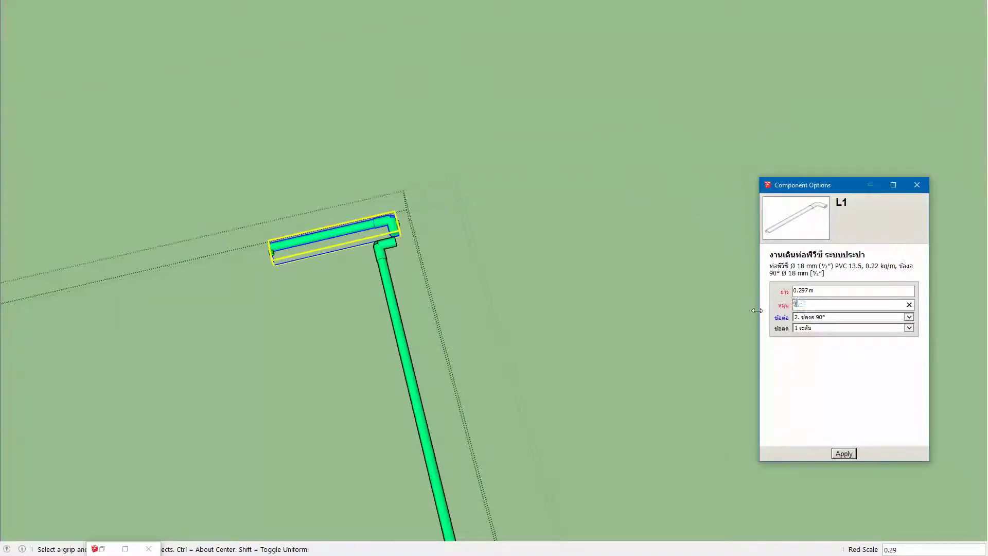
{"action": "type", "text": "0"}
{"action": "key", "text": "Return"}
{"action": "mouse_move", "coordinate": [346, 223]}
{"action": "middle_mouse_down"}
{"action": "mouse_move", "coordinate": [430, 235]}
{"action": "mouse_move", "coordinate": [386, 267]}
{"action": "middle_mouse_up"}
{"action": "scroll", "coordinate": [430, 235], "scroll_direction": "up", "scroll_amount": 3}
Move the short pipe so its end snaps onto the elbow at the upright run's top
{"action": "key", "text": "m"}
{"action": "scroll", "coordinate": [417, 273], "scroll_direction": "up", "scroll_amount": 2}
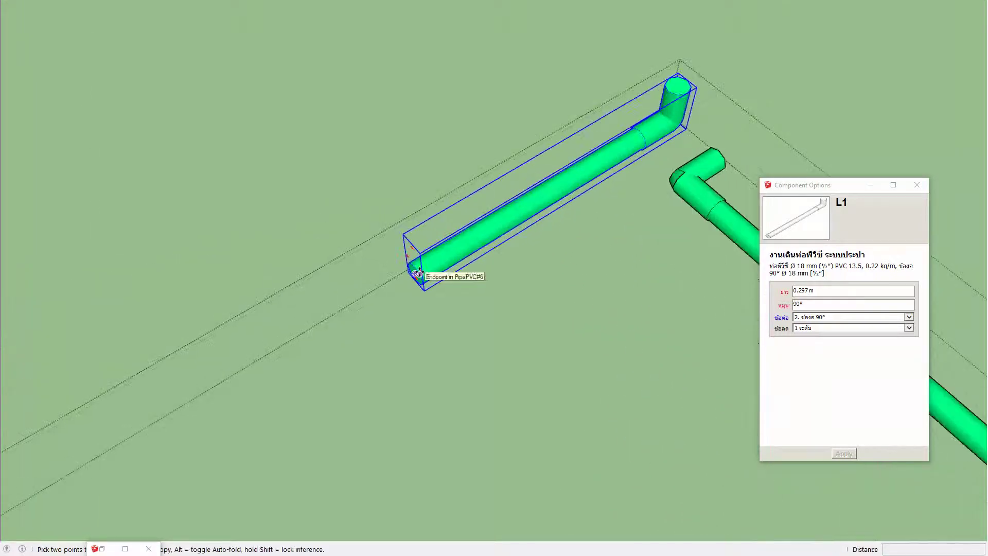
{"action": "scroll", "coordinate": [417, 273], "scroll_direction": "up", "scroll_amount": 2}
{"action": "scroll", "coordinate": [412, 277], "scroll_direction": "up", "scroll_amount": 2}
{"action": "left_click", "coordinate": [399, 278]}
{"action": "scroll", "coordinate": [399, 278], "scroll_direction": "down", "scroll_amount": 2}
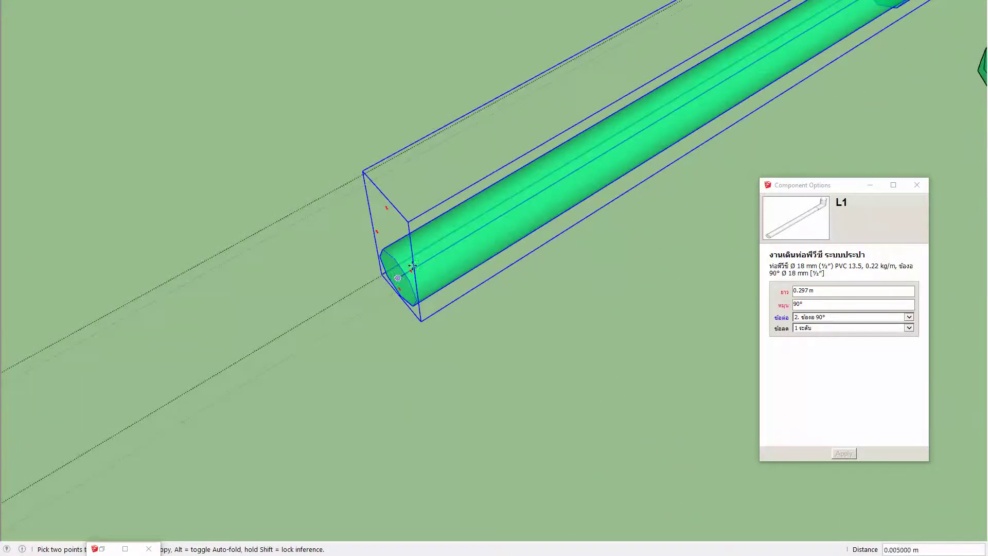
{"action": "scroll", "coordinate": [661, 165], "scroll_direction": "down", "scroll_amount": 2}
{"action": "scroll", "coordinate": [540, 221], "scroll_direction": "up", "scroll_amount": 3}
{"action": "scroll", "coordinate": [565, 211], "scroll_direction": "up", "scroll_amount": 2}
{"action": "scroll", "coordinate": [565, 213], "scroll_direction": "up", "scroll_amount": 2}
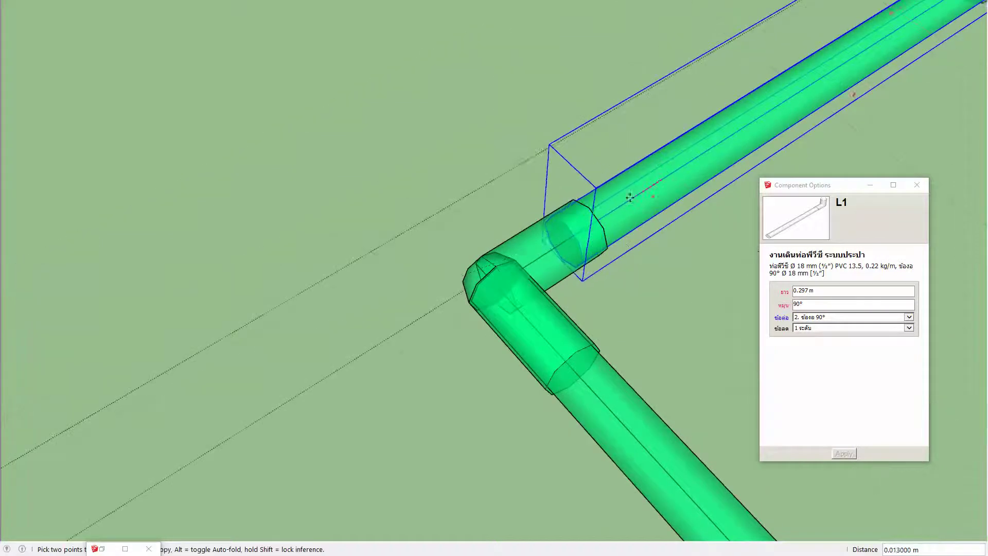
{"action": "left_click", "coordinate": [587, 223]}
{"action": "scroll", "coordinate": [507, 241], "scroll_direction": "down", "scroll_amount": 3}
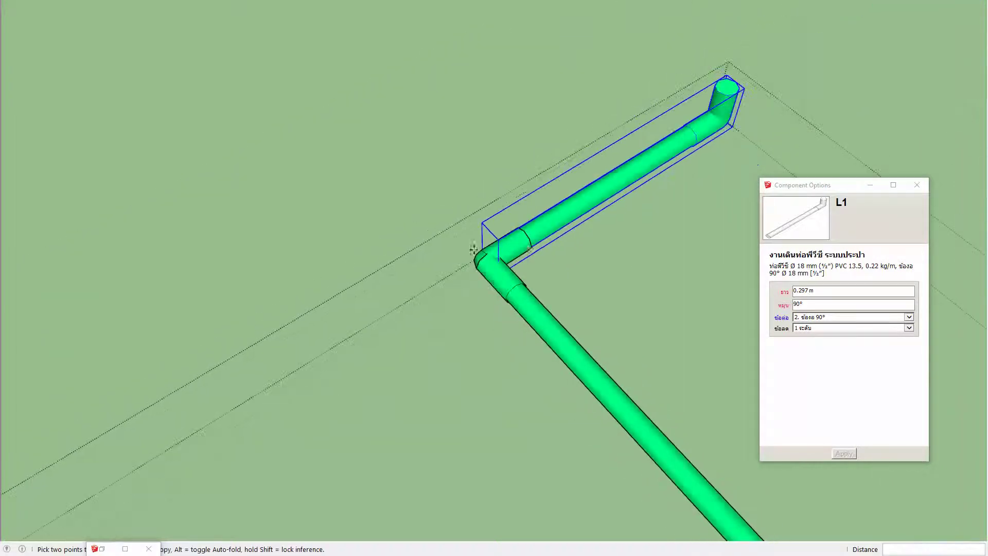
{"action": "key", "text": "space"}
Copy the bent pipe section to a spot above the horizontal run
{"action": "middle_click_drag", "start_coordinate": [530, 251], "coordinate": [448, 176]}
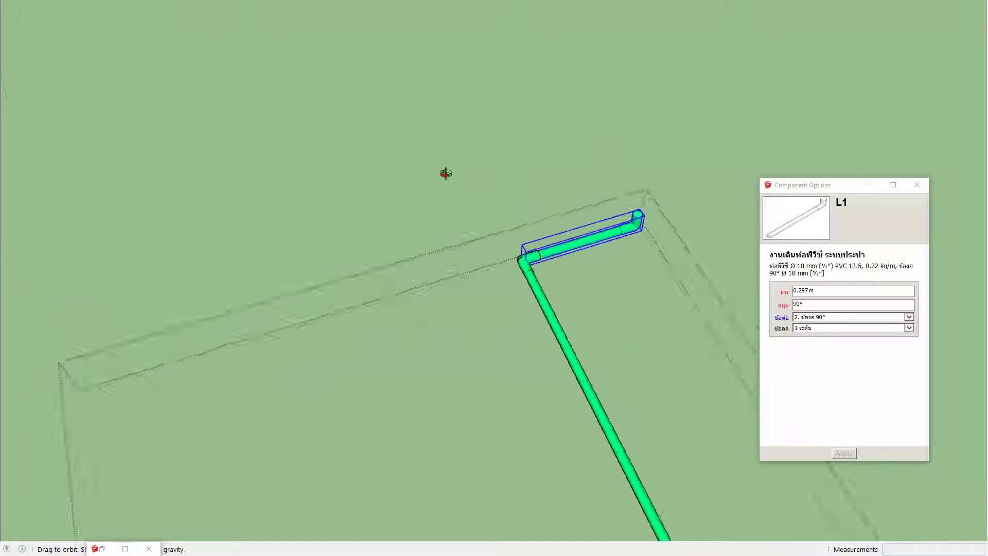
{"action": "middle_click_drag", "start_coordinate": [593, 280], "coordinate": [439, 247]}
{"action": "key", "text": "m"}
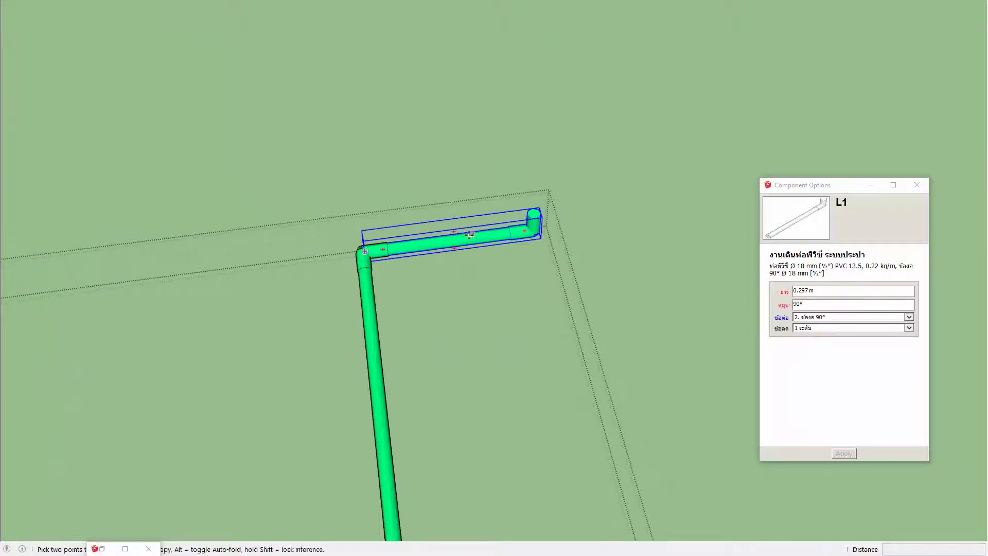
{"action": "left_click", "coordinate": [467, 235]}
{"action": "key", "text": "ctrl"}
{"action": "left_click", "coordinate": [468, 178]}
{"action": "middle_click_drag", "start_coordinate": [469, 179], "coordinate": [498, 179]}
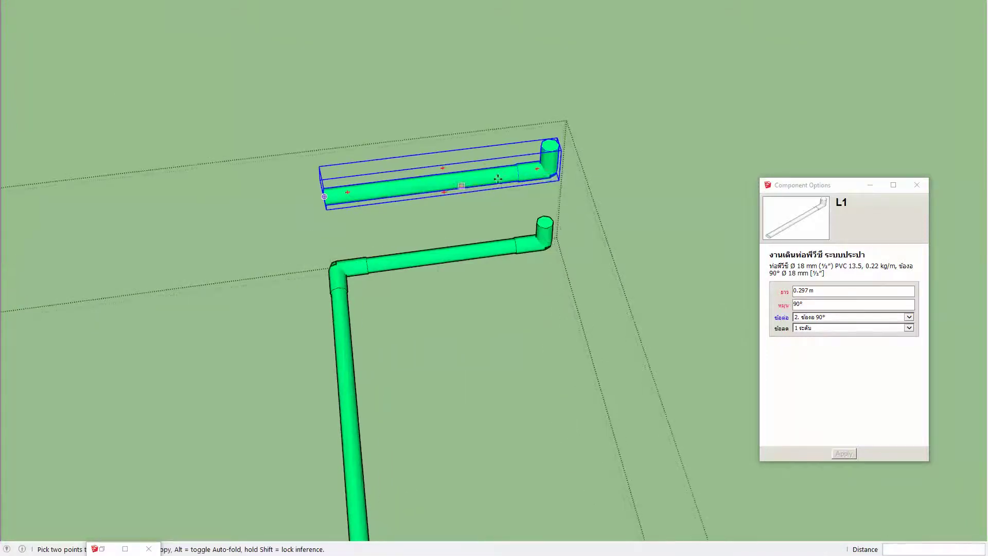
Turn the copy upright and attach its bottom end to the right elbow
{"action": "key", "text": "q"}
{"action": "left_click", "coordinate": [441, 175]}
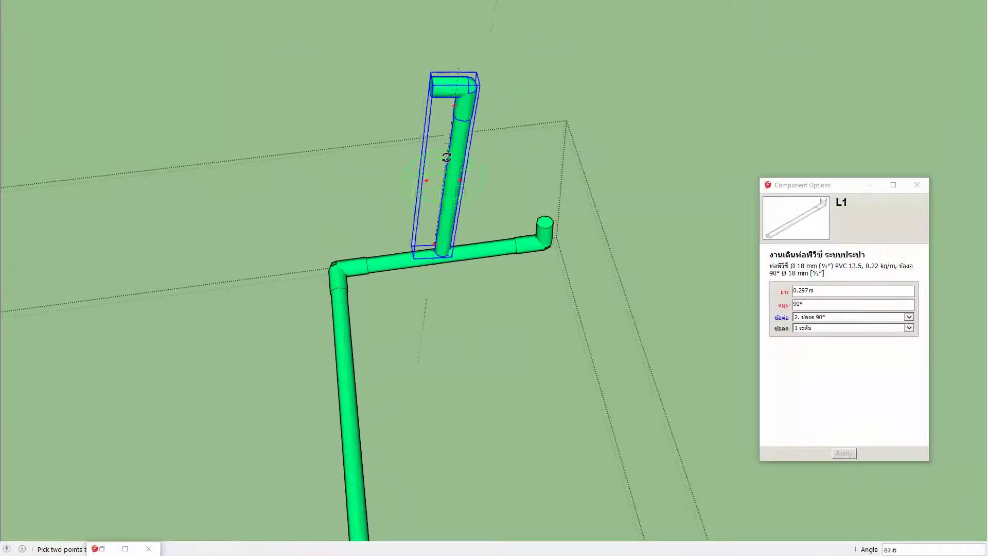
{"action": "left_click", "coordinate": [457, 184]}
{"action": "key", "text": "m"}
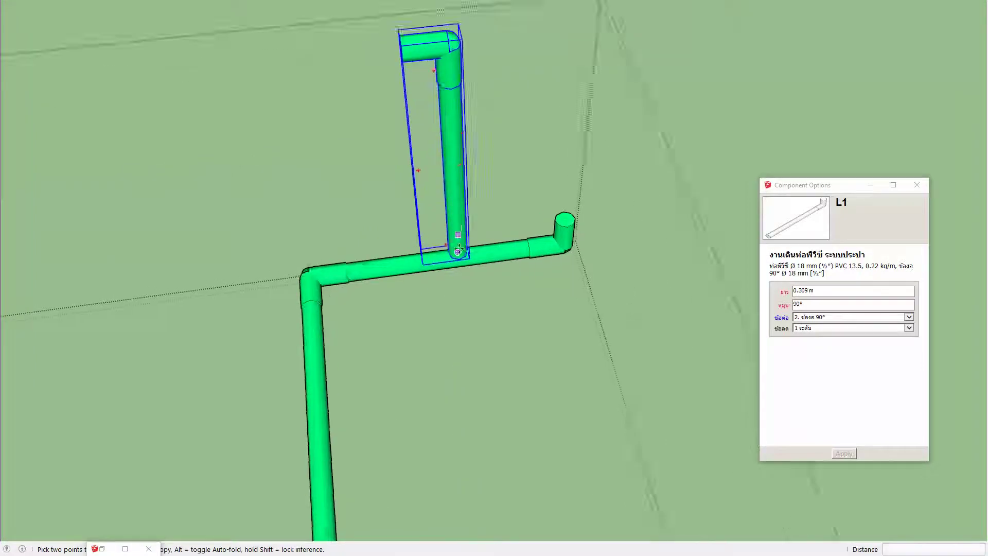
{"action": "scroll", "coordinate": [452, 244], "scroll_direction": "up", "scroll_amount": 2}
{"action": "scroll", "coordinate": [452, 244], "scroll_direction": "up", "scroll_amount": 2}
{"action": "left_click", "coordinate": [452, 244]}
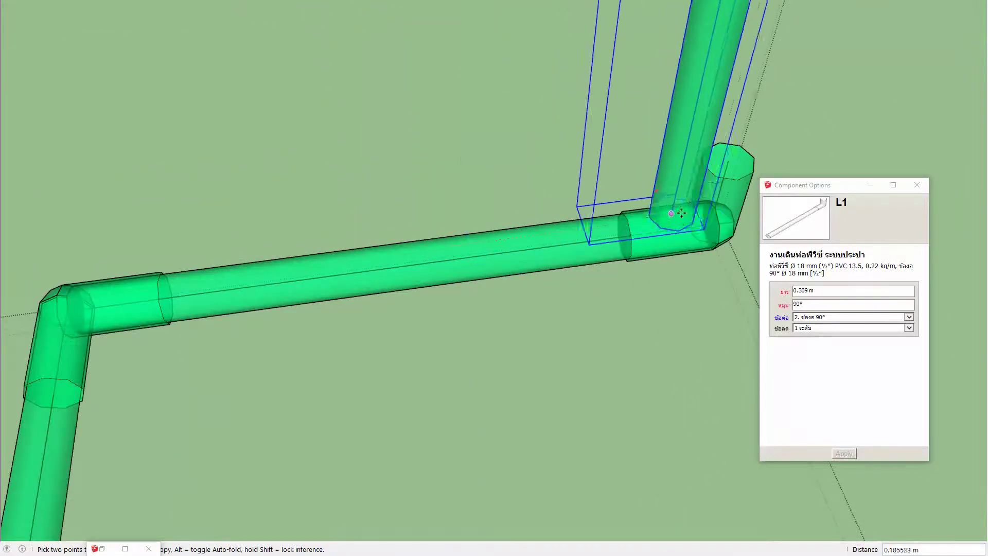
{"action": "left_click", "coordinate": [651, 249]}
{"action": "scroll", "coordinate": [566, 273], "scroll_direction": "down", "scroll_amount": 3}
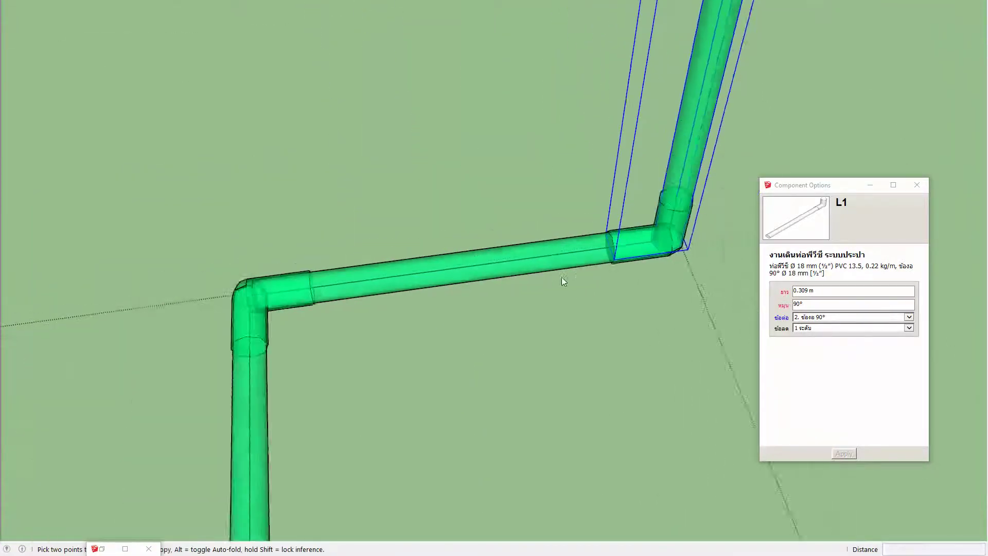
{"action": "scroll", "coordinate": [556, 288], "scroll_direction": "down", "scroll_amount": 3}
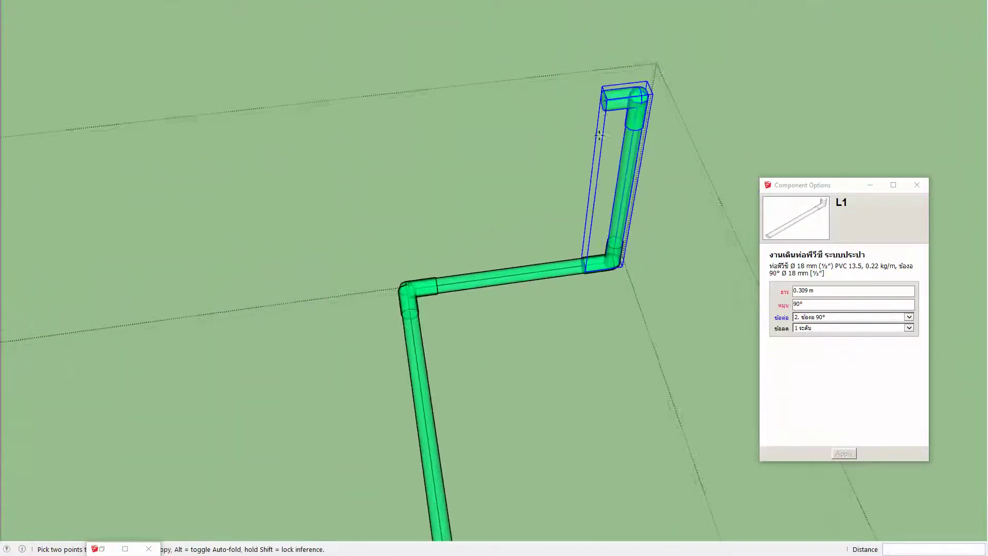
Set the upright pipe's connector to item 3, the three-way 90° tee, and apply it
{"action": "left_click", "coordinate": [823, 319]}
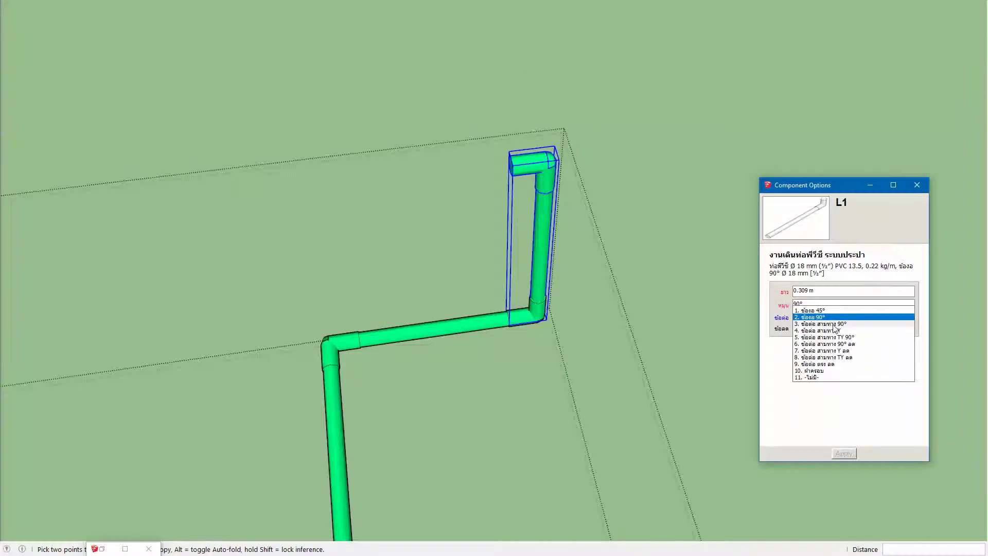
{"action": "left_click", "coordinate": [834, 325]}
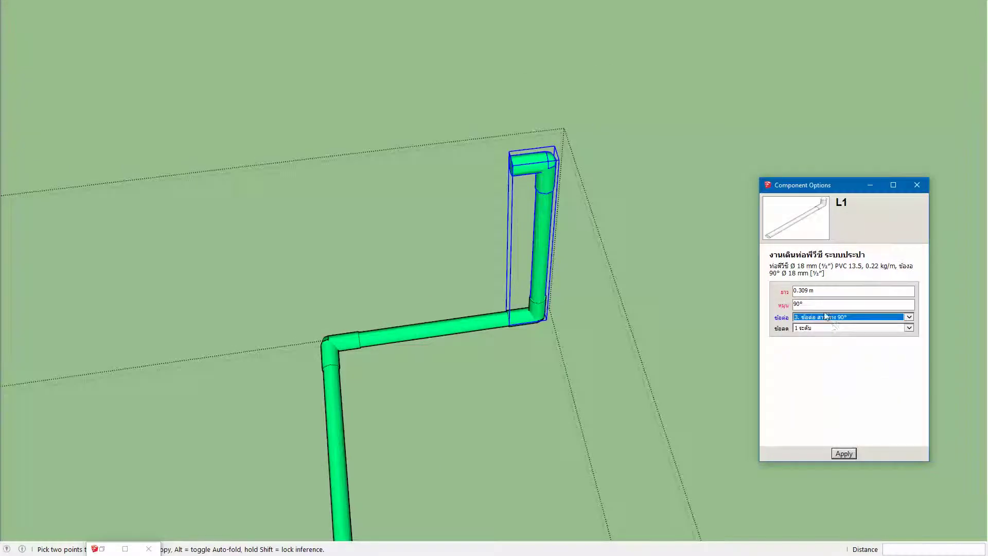
{"action": "left_click", "coordinate": [825, 316]}
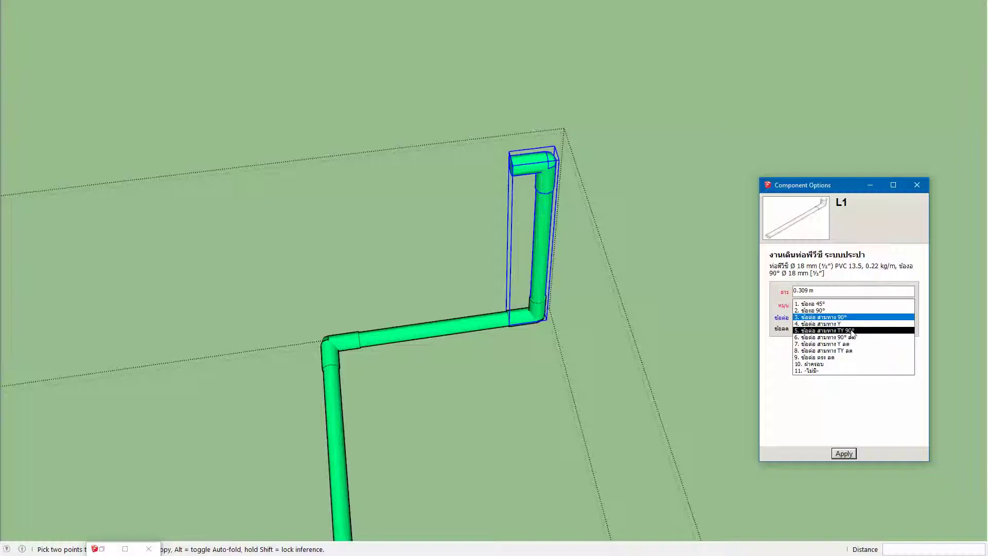
{"action": "left_click", "coordinate": [849, 317]}
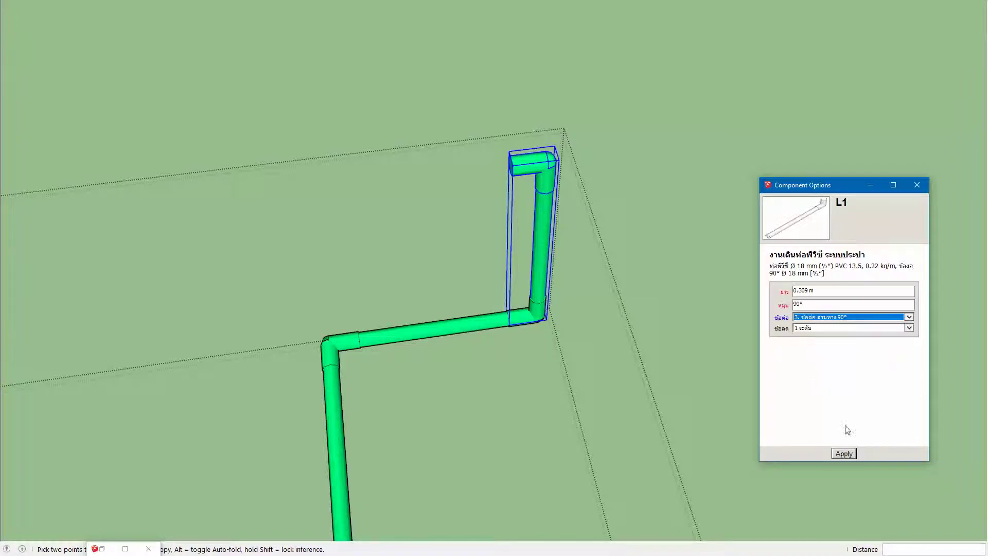
{"action": "left_click", "coordinate": [843, 455]}
{"action": "mouse_move", "coordinate": [535, 184]}
{"action": "middle_mouse_down"}
{"action": "mouse_move", "coordinate": [529, 215]}
{"action": "mouse_move", "coordinate": [457, 246]}
{"action": "middle_mouse_up"}
Copy the tee pipe to the right and rotate the copy horizontal
{"action": "key", "text": "ctrl"}
{"action": "left_click", "coordinate": [445, 234]}
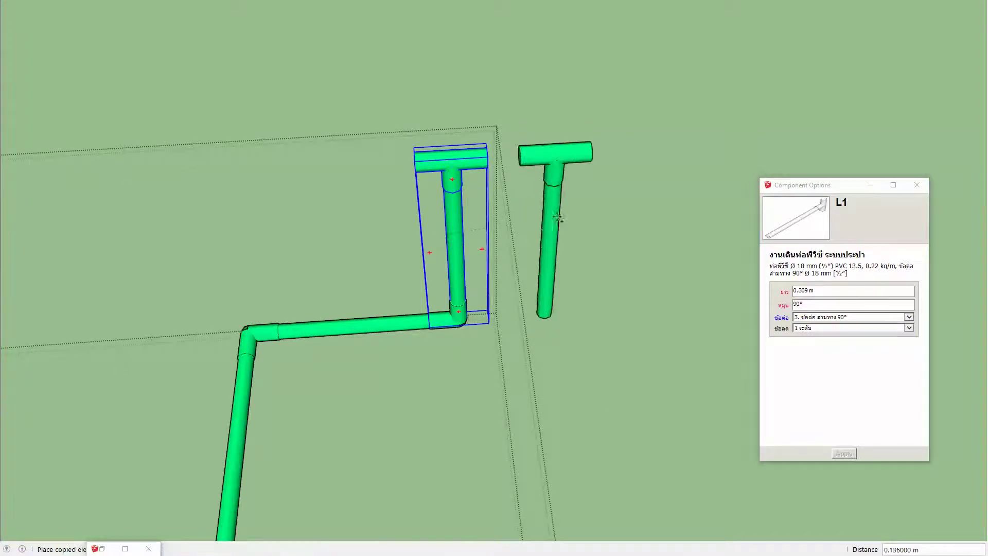
{"action": "left_click", "coordinate": [559, 225]}
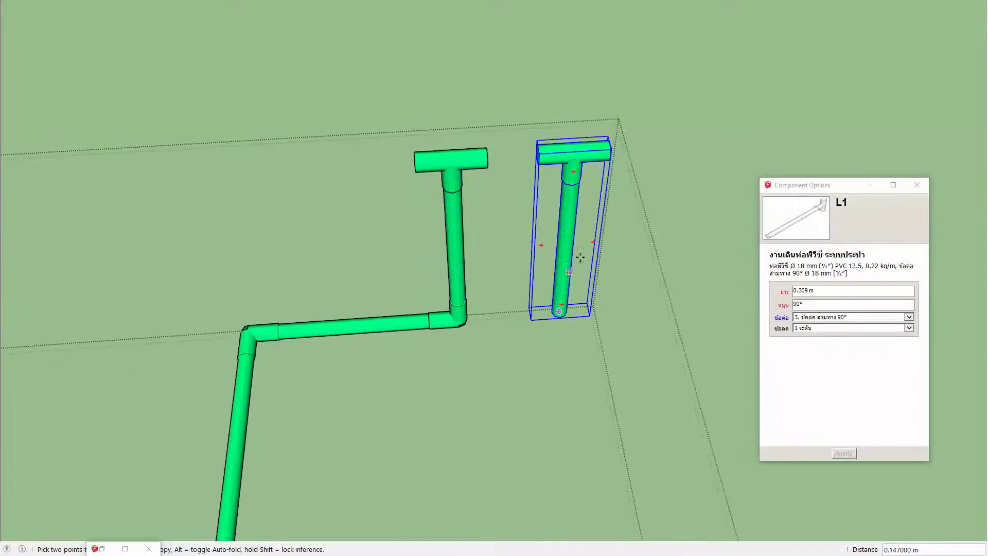
{"action": "left_click", "coordinate": [594, 241]}
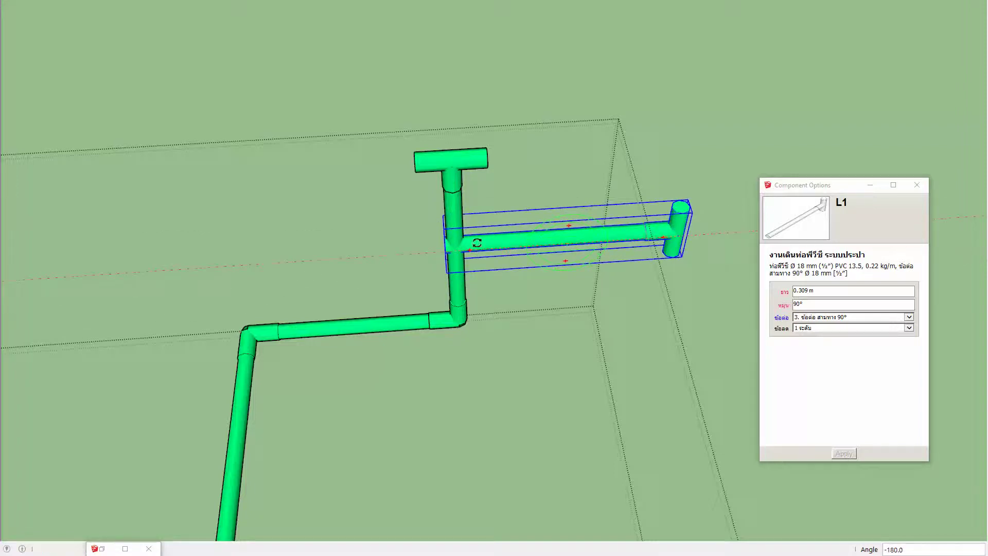
{"action": "mouse_move", "coordinate": [477, 243]}
{"action": "middle_mouse_down"}
{"action": "mouse_move", "coordinate": [490, 247]}
{"action": "mouse_move", "coordinate": [500, 217]}
{"action": "mouse_move", "coordinate": [559, 229]}
{"action": "mouse_move", "coordinate": [471, 238]}
{"action": "middle_mouse_up"}
Join the copy's end into the upright pipe's tee side outlet
{"action": "key", "text": "m"}
{"action": "scroll", "coordinate": [469, 238], "scroll_direction": "up", "scroll_amount": 2}
{"action": "left_click", "coordinate": [469, 238]}
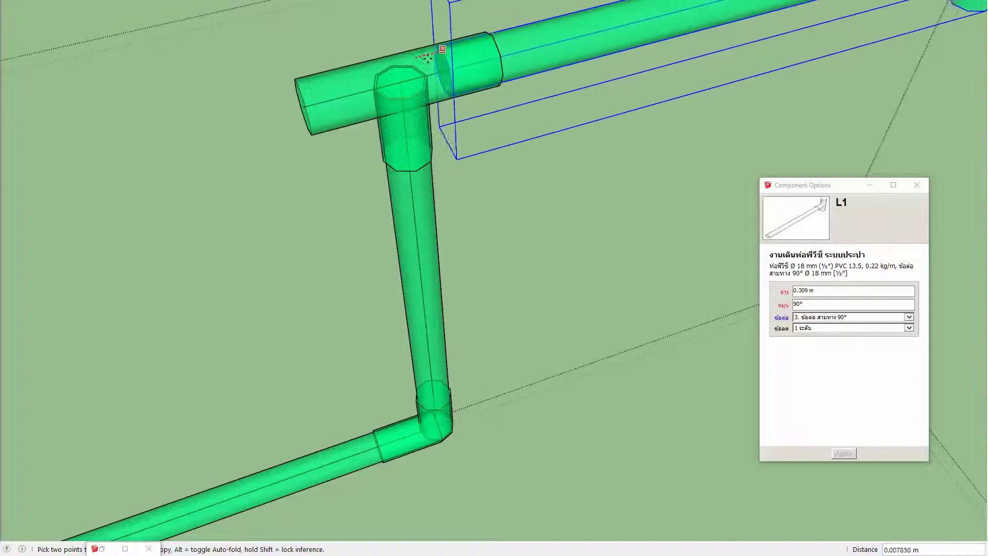
{"action": "left_click", "coordinate": [399, 79]}
{"action": "scroll", "coordinate": [435, 140], "scroll_direction": "down", "scroll_amount": 3}
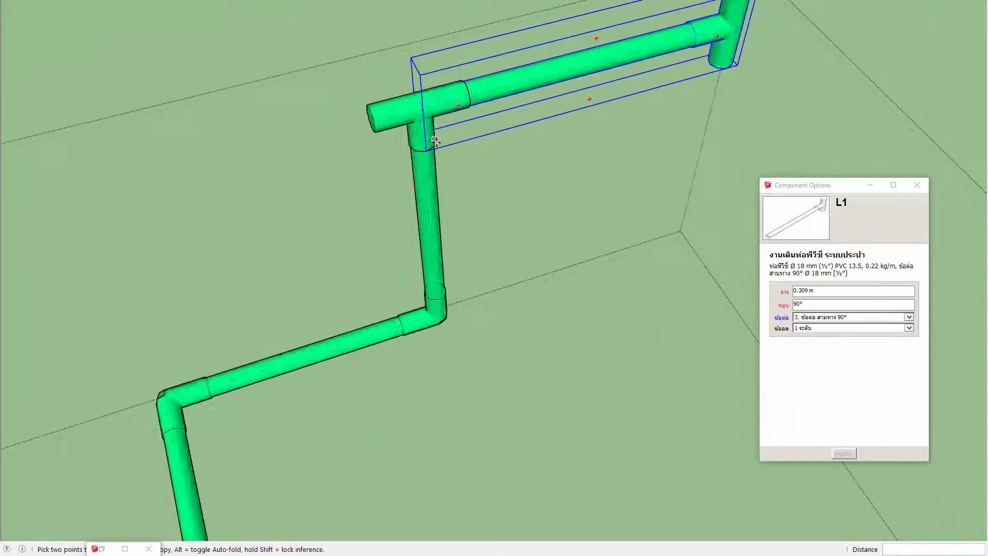
{"action": "scroll", "coordinate": [435, 140], "scroll_direction": "down", "scroll_amount": 3}
{"action": "middle_click_drag", "start_coordinate": [435, 140], "coordinate": [458, 157]}
{"action": "scroll", "coordinate": [458, 158], "scroll_direction": "up", "scroll_amount": 3}
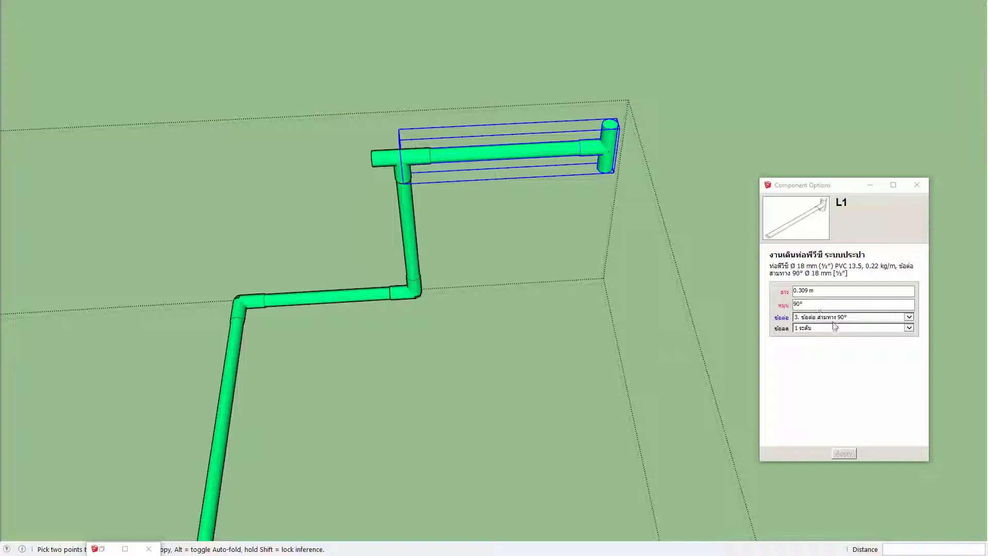
Give the horizontal branch 0° rotation and a 45° elbow (connector 1) end fitting
{"action": "triple_click", "coordinate": [816, 304]}
{"action": "type", "text": "0"}
{"action": "key", "text": "Return"}
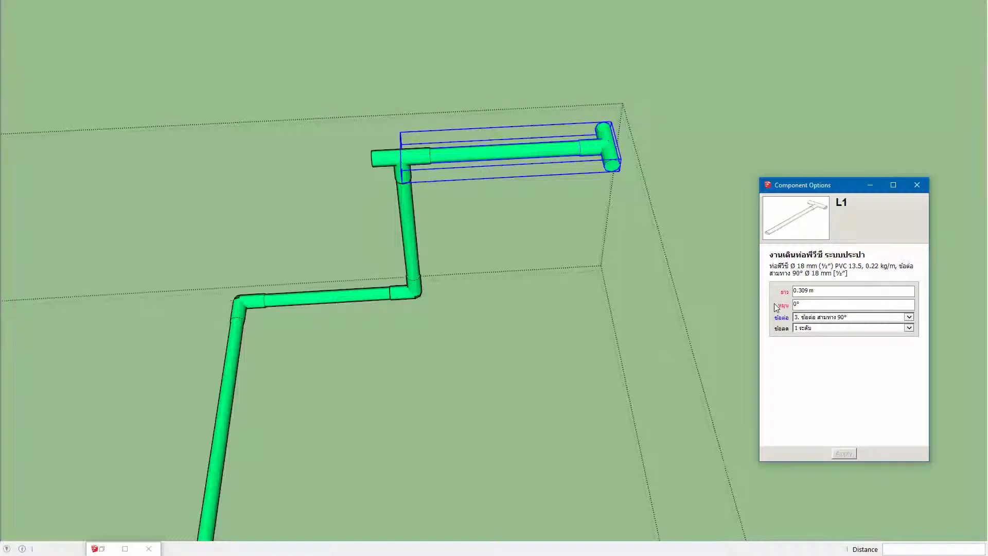
{"action": "left_click", "coordinate": [829, 318]}
{"action": "left_click", "coordinate": [845, 303]}
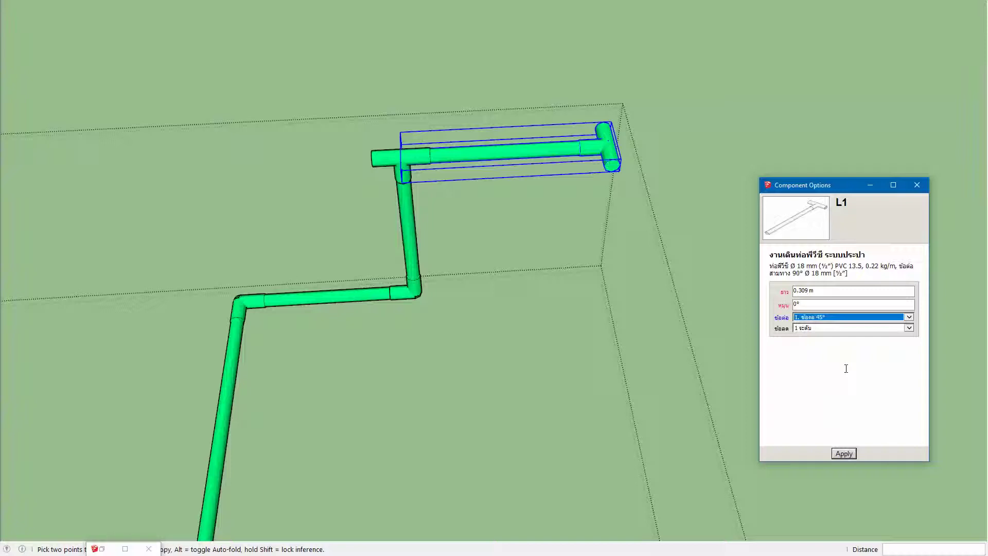
{"action": "left_click", "coordinate": [843, 454]}
{"action": "middle_click_drag", "start_coordinate": [483, 153], "coordinate": [580, 202]}
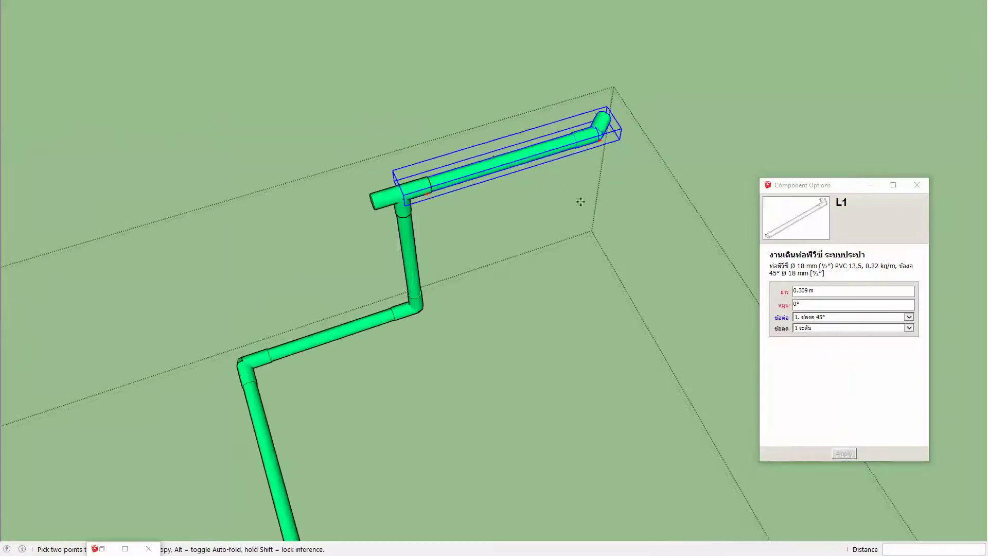
{"action": "key", "text": "space"}
Copy the top horizontal pipe off to the left and flip it end for end
{"action": "left_click", "coordinate": [387, 201]}
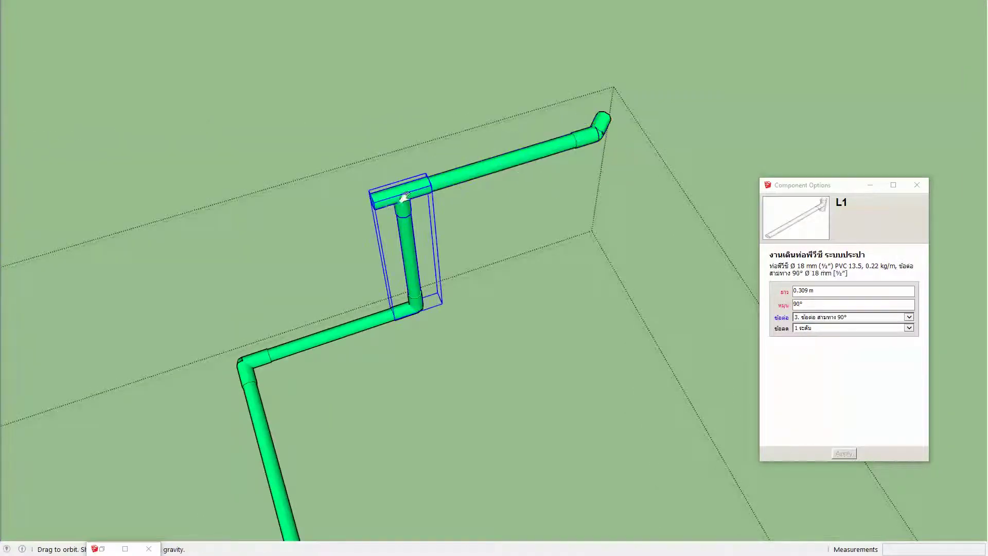
{"action": "middle_click_drag", "start_coordinate": [387, 201], "coordinate": [442, 214]}
{"action": "left_click", "coordinate": [601, 149]}
{"action": "key", "text": "m"}
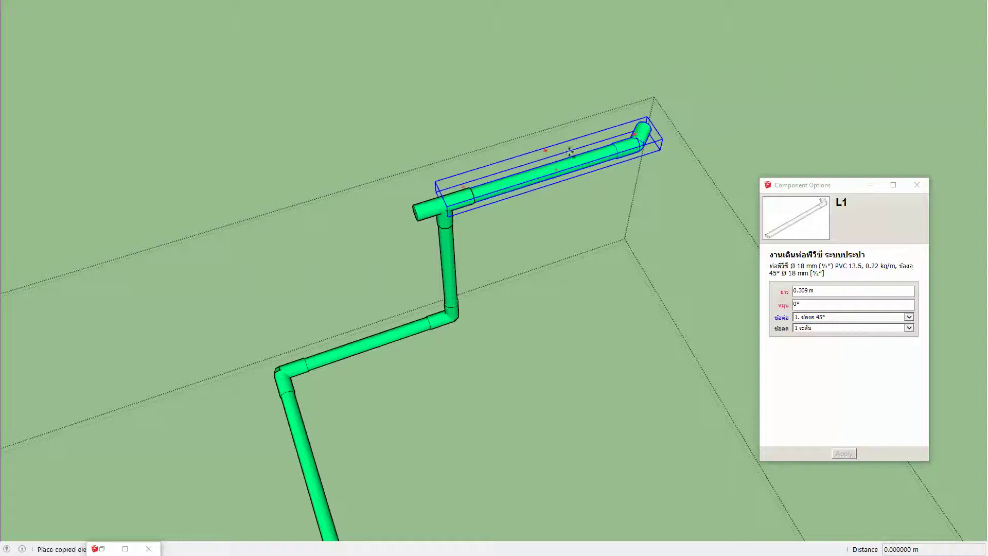
{"action": "left_click", "coordinate": [600, 149], "text": "ctrl"}
{"action": "left_click", "coordinate": [322, 236]}
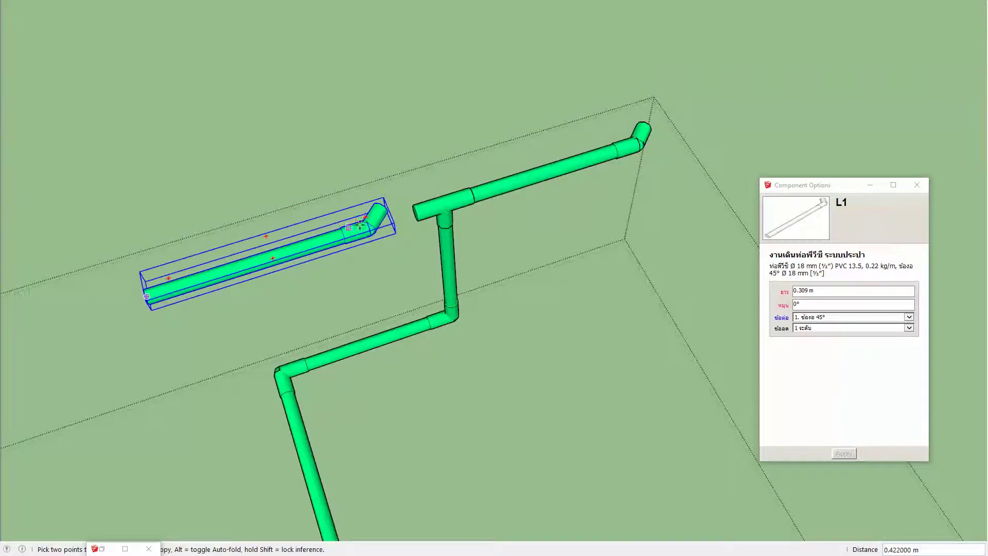
{"action": "left_click", "coordinate": [366, 216]}
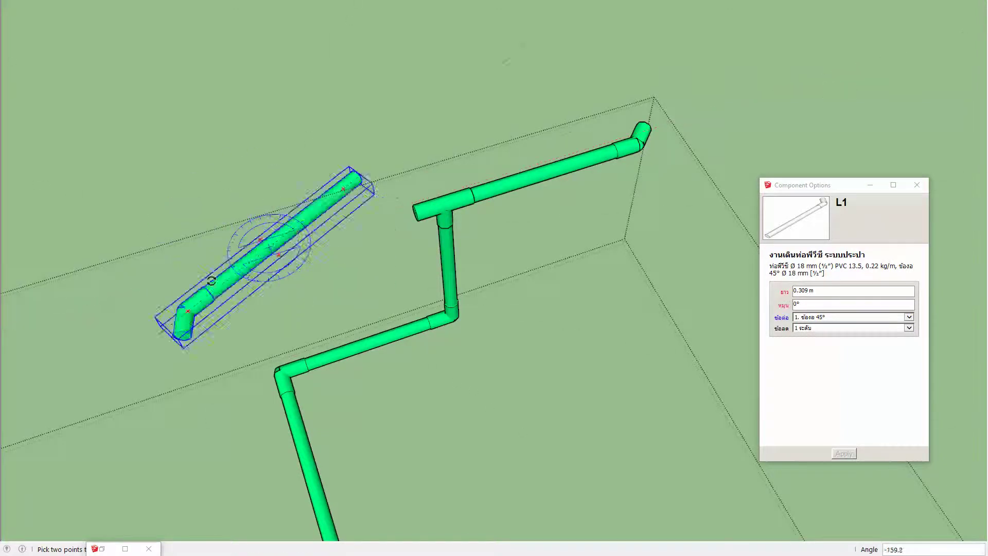
{"action": "left_click", "coordinate": [303, 235]}
Attach the flipped copy to the tee's open side and choose a cap end fitting
{"action": "scroll", "coordinate": [392, 211], "scroll_direction": "up", "scroll_amount": 2}
{"action": "scroll", "coordinate": [391, 211], "scroll_direction": "up", "scroll_amount": 2}
{"action": "scroll", "coordinate": [393, 208], "scroll_direction": "up", "scroll_amount": 2}
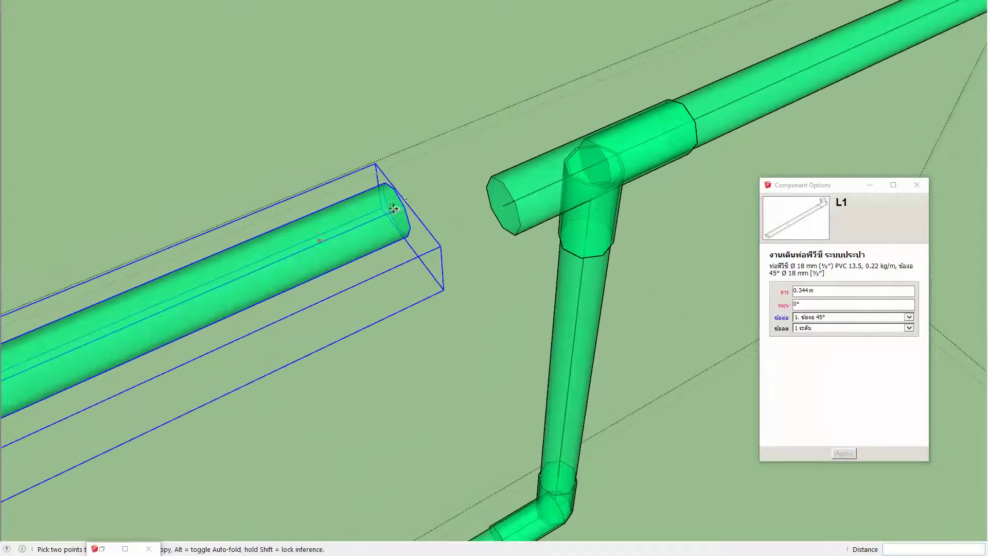
{"action": "left_click", "coordinate": [394, 208]}
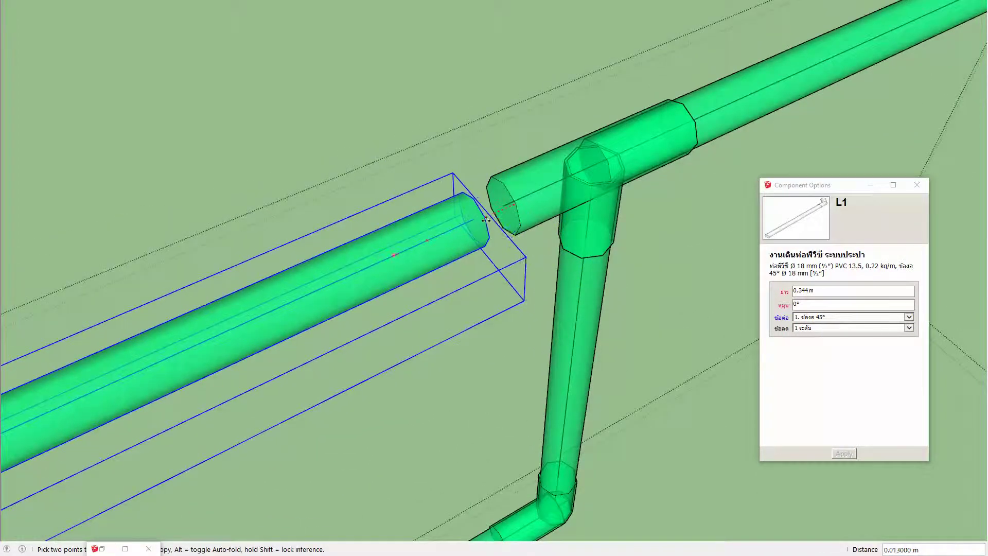
{"action": "left_click", "coordinate": [566, 189]}
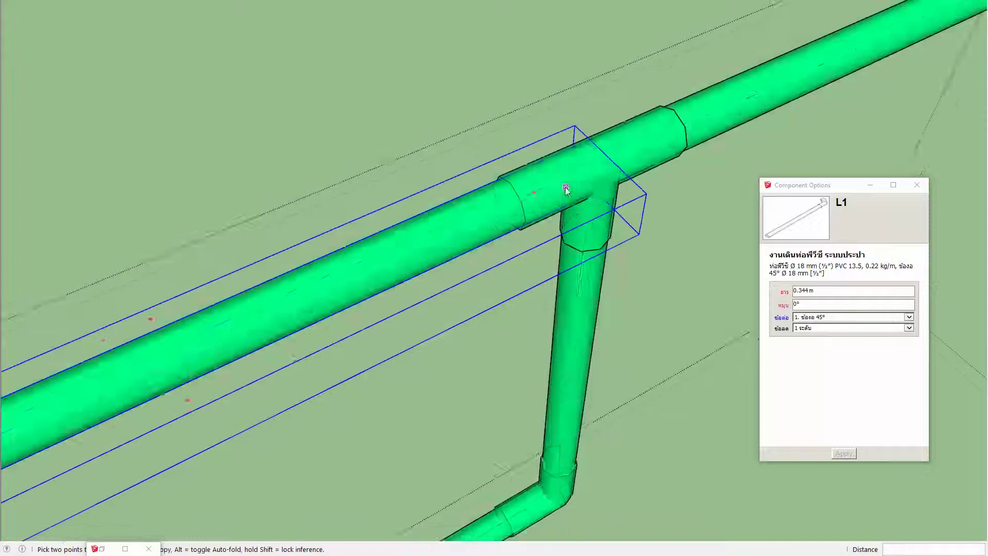
{"action": "scroll", "coordinate": [565, 190], "scroll_direction": "down", "scroll_amount": 5}
{"action": "scroll", "coordinate": [565, 190], "scroll_direction": "down", "scroll_amount": 3}
{"action": "middle_click_drag", "start_coordinate": [484, 186], "coordinate": [463, 183]}
{"action": "left_click", "coordinate": [836, 317]}
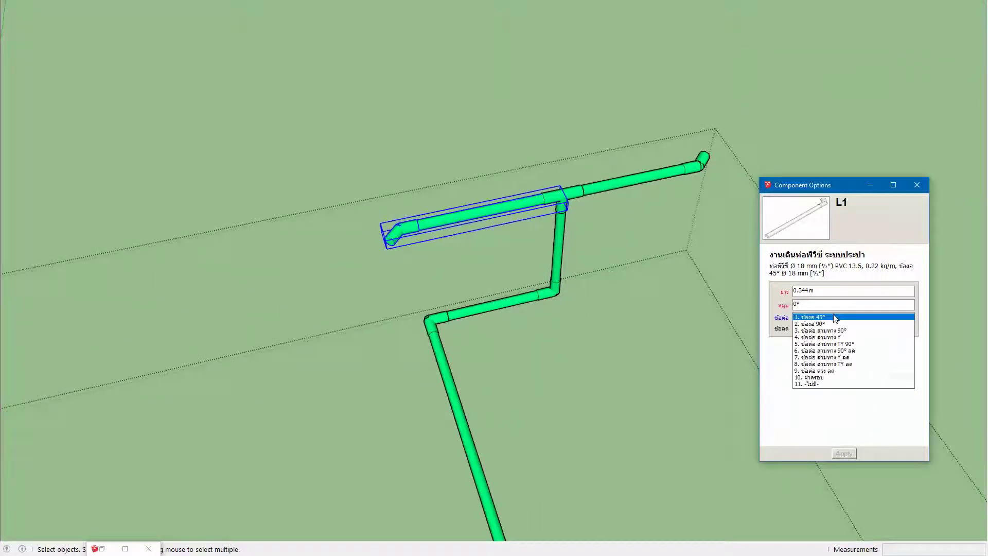
{"action": "left_click", "coordinate": [834, 378]}
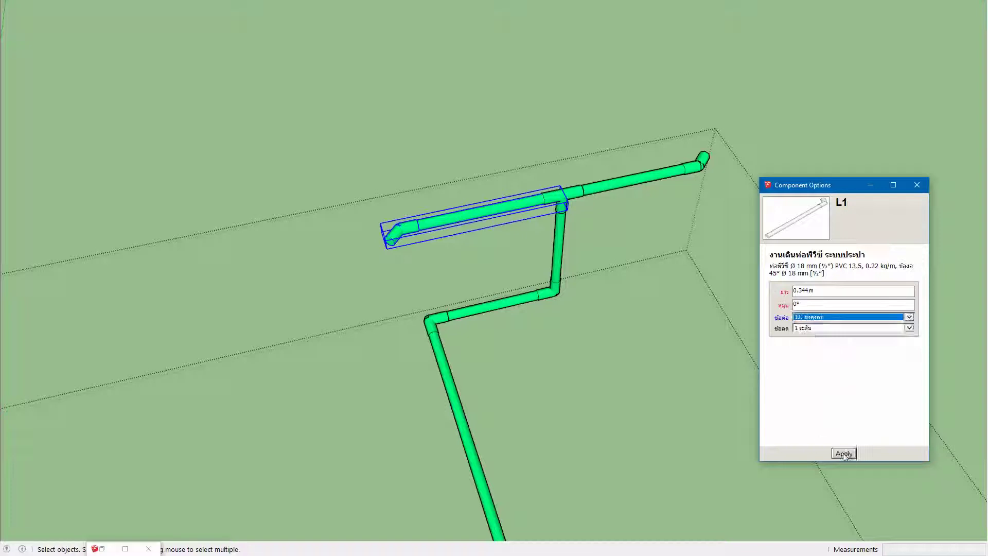
Apply the cap, then scale the capped pipe down from 0.344 m to 0.278 m
{"action": "left_click", "coordinate": [844, 456]}
{"action": "scroll", "coordinate": [410, 227], "scroll_direction": "up", "scroll_amount": 2}
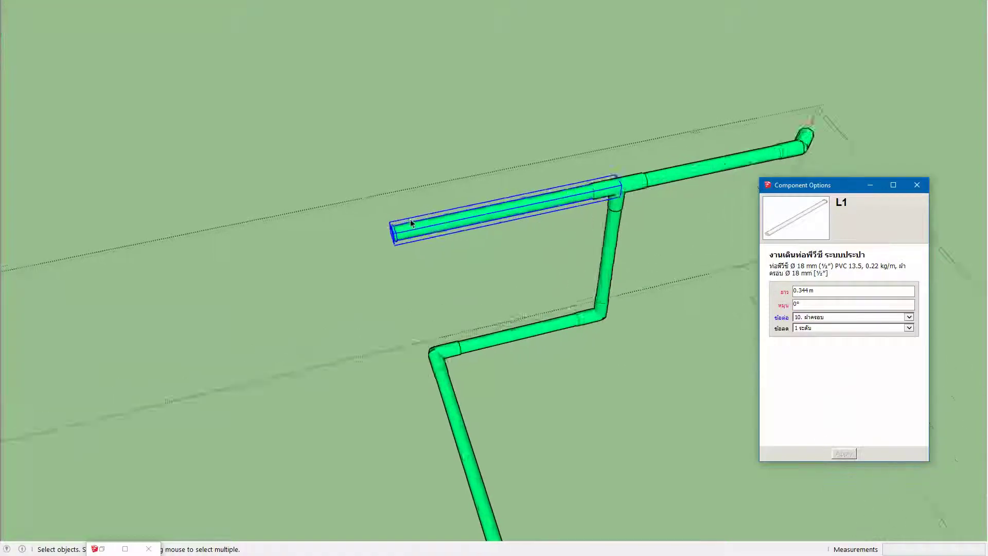
{"action": "scroll", "coordinate": [410, 226], "scroll_direction": "up", "scroll_amount": 2}
{"action": "scroll", "coordinate": [406, 230], "scroll_direction": "up", "scroll_amount": 2}
{"action": "middle_click_drag", "start_coordinate": [399, 234], "coordinate": [381, 232]}
{"action": "key", "text": "s"}
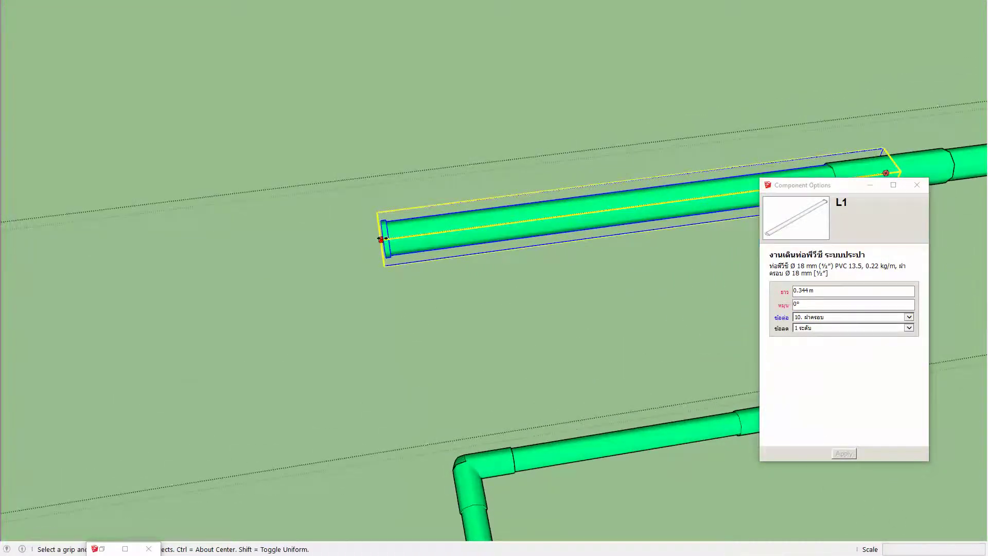
{"action": "left_click_drag", "start_coordinate": [380, 231], "coordinate": [483, 226]}
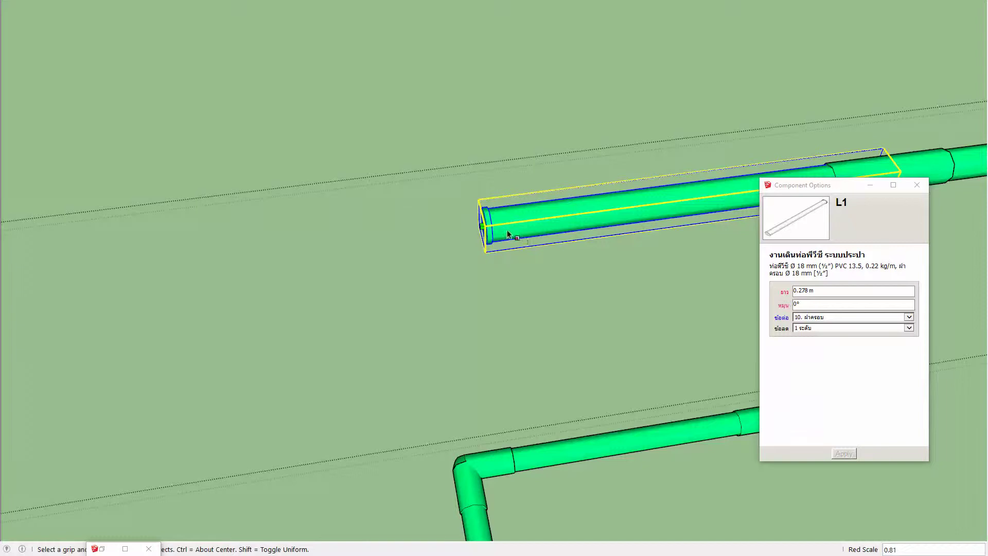
{"action": "mouse_move", "coordinate": [508, 234]}
{"action": "middle_mouse_down"}
{"action": "mouse_move", "coordinate": [651, 199]}
{"action": "mouse_move", "coordinate": [452, 227]}
{"action": "mouse_move", "coordinate": [493, 232]}
{"action": "mouse_move", "coordinate": [459, 247]}
{"action": "mouse_move", "coordinate": [499, 246]}
{"action": "middle_mouse_up"}
{"action": "scroll", "coordinate": [512, 218], "scroll_direction": "down", "scroll_amount": 2}
{"action": "key", "text": "space"}
Set the right pipe's 45° elbow rotation to 180°
{"action": "left_click", "coordinate": [559, 217]}
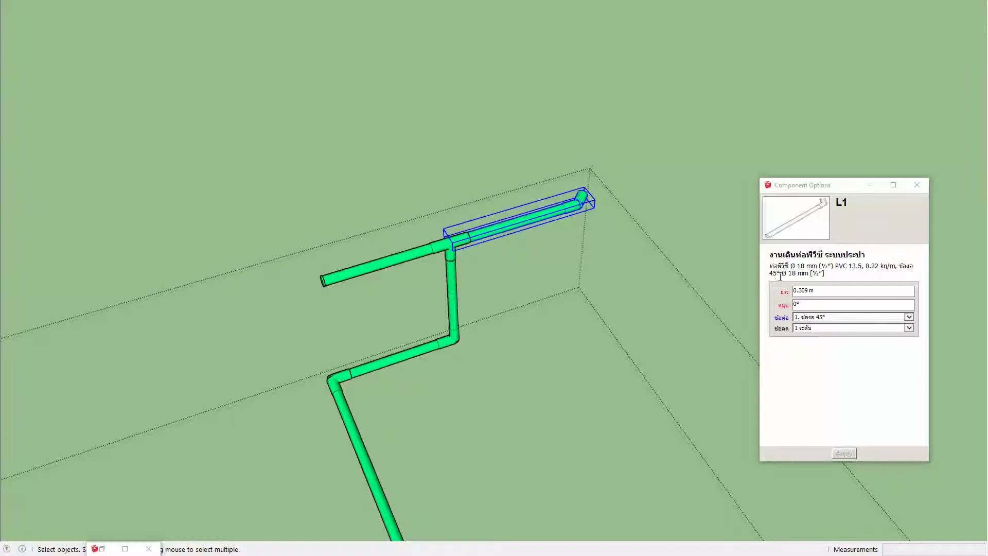
{"action": "scroll", "coordinate": [586, 205], "scroll_direction": "up", "scroll_amount": 1}
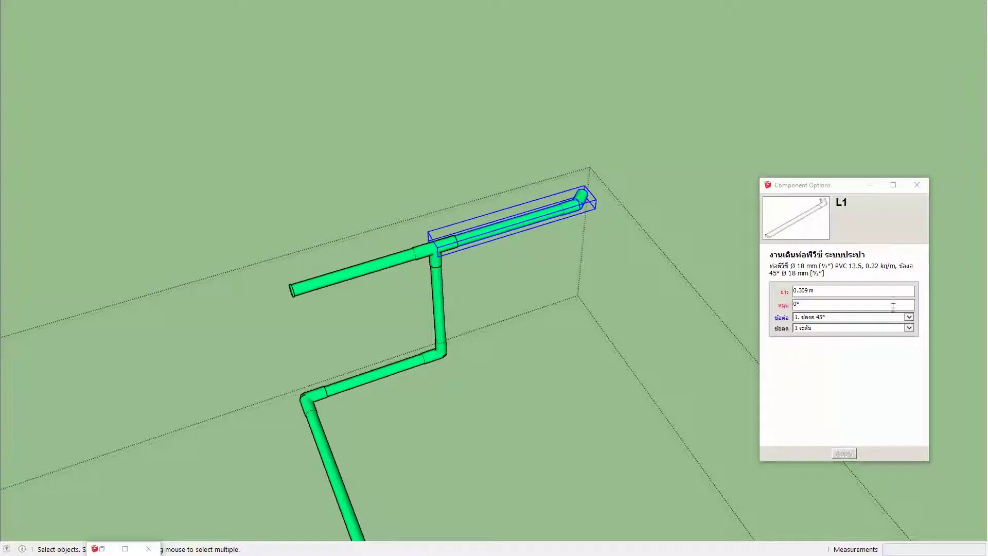
{"action": "double_click", "coordinate": [818, 302]}
{"action": "type", "text": "180"}
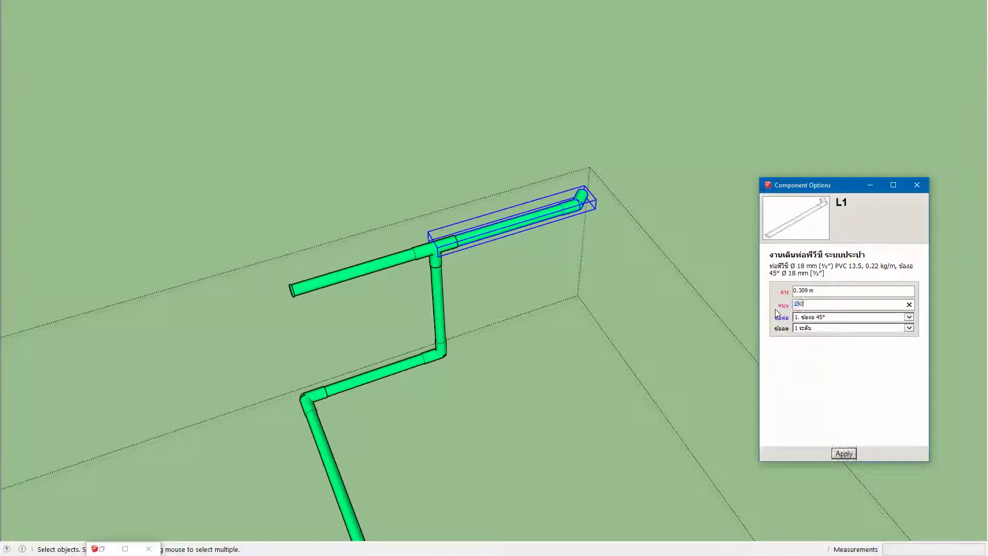
{"action": "key", "text": "Return"}
{"action": "middle_click_drag", "start_coordinate": [569, 195], "coordinate": [473, 229], "text": "shift"}
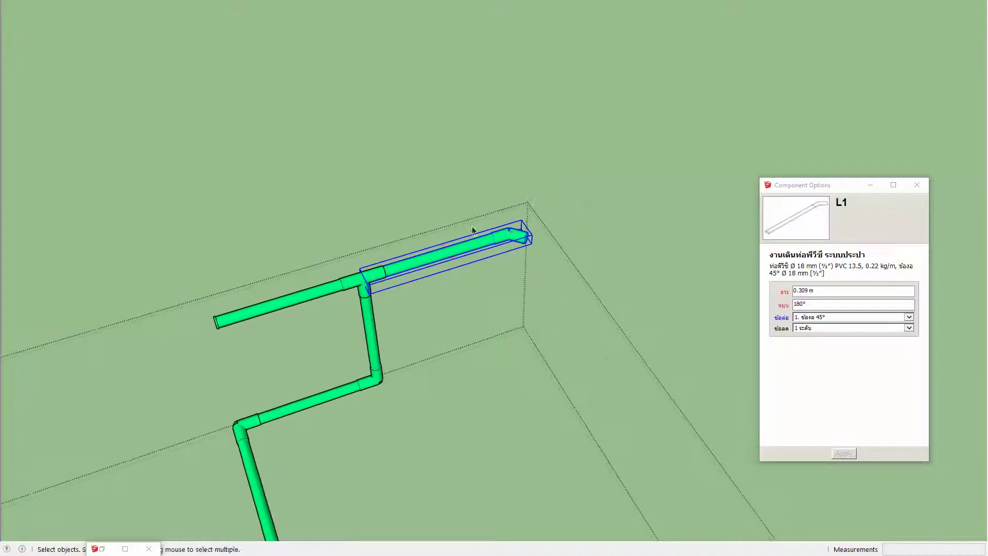
Copy the right pipe beside the run, trying and undoing a 45° rotation
{"action": "key", "text": "m"}
{"action": "key", "text": "ctrl"}
{"action": "left_click", "coordinate": [381, 270]}
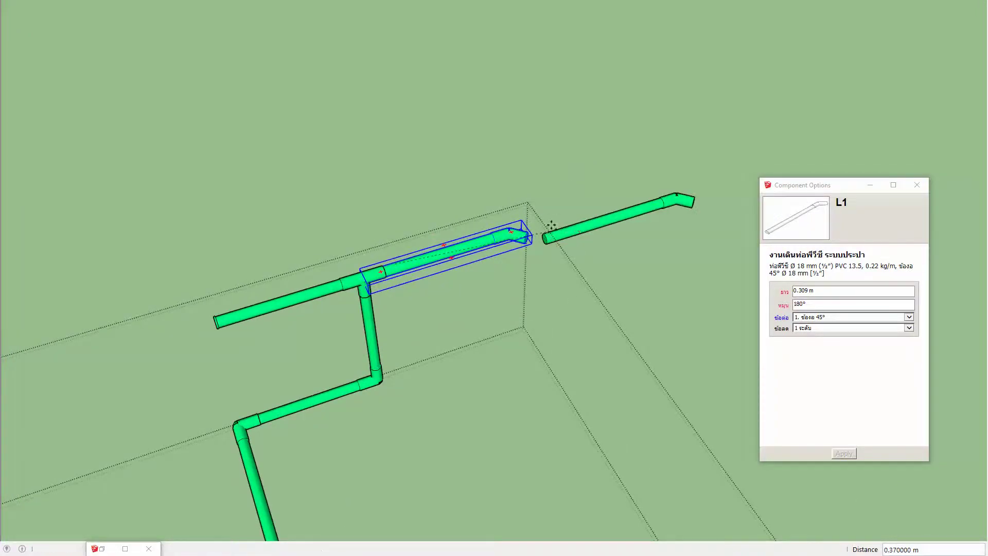
{"action": "left_click", "coordinate": [552, 226]}
{"action": "scroll", "coordinate": [551, 227], "scroll_direction": "up", "scroll_amount": 2}
{"action": "scroll", "coordinate": [553, 231], "scroll_direction": "up", "scroll_amount": 3}
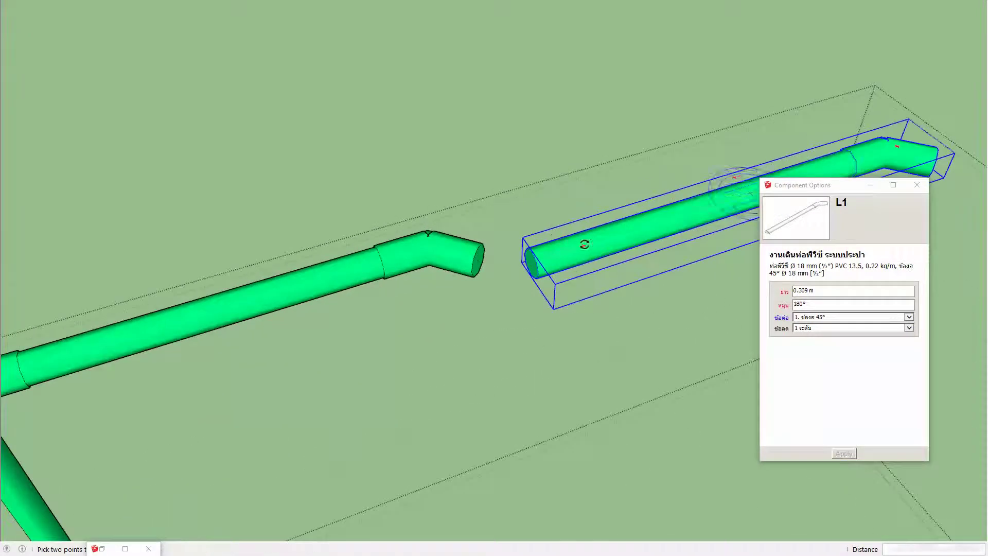
{"action": "left_click_drag", "start_coordinate": [582, 244], "coordinate": [525, 139]}
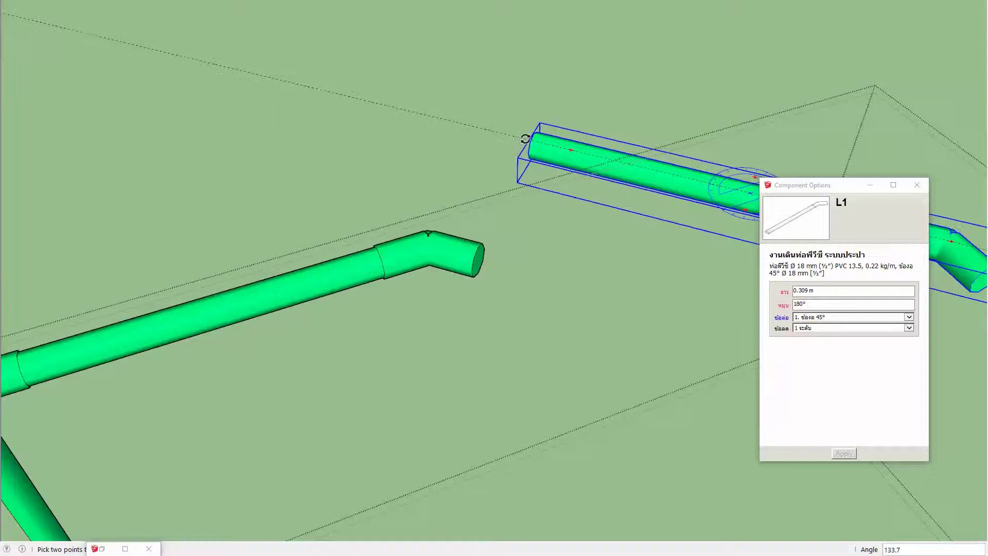
{"action": "key", "text": "Return"}
{"action": "key", "text": "m"}
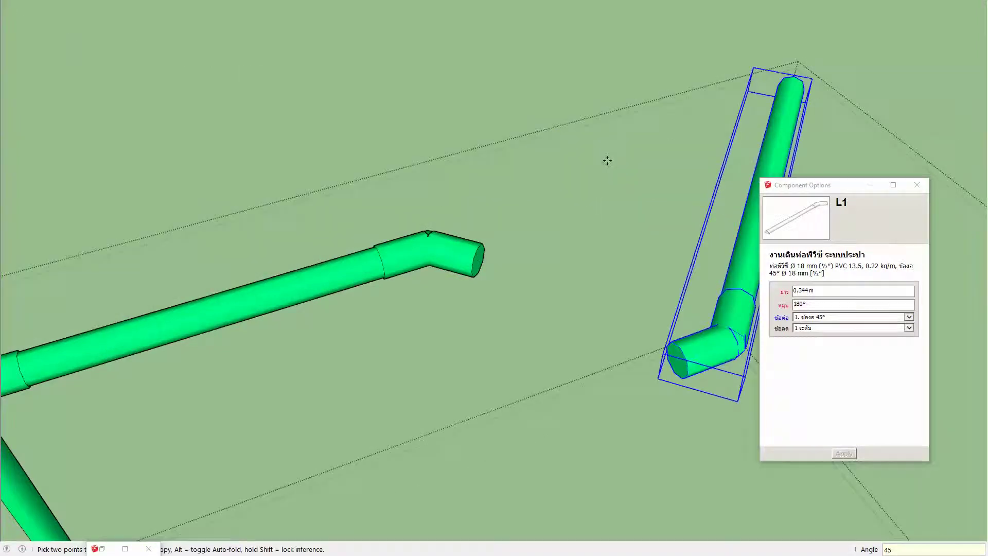
{"action": "key", "text": "ctrl+z"}
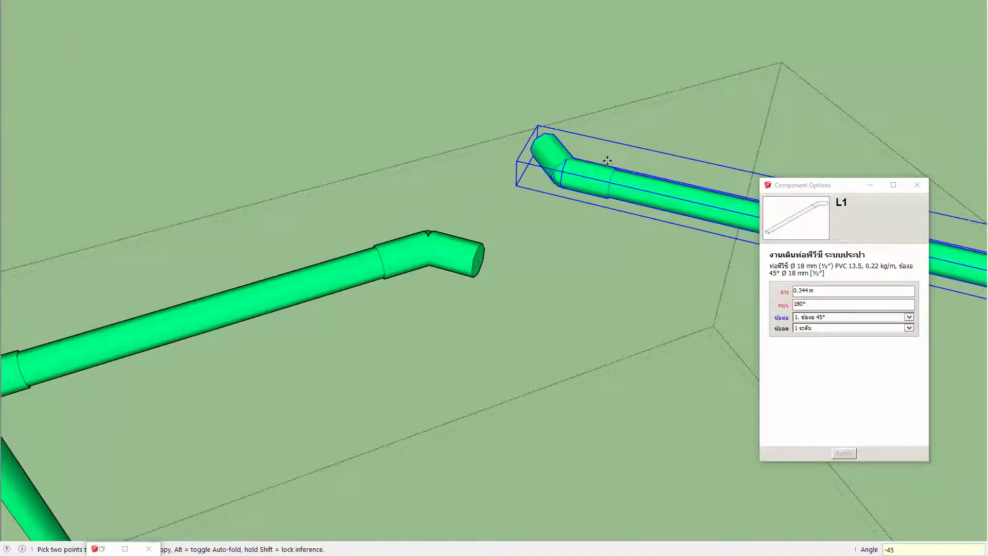
{"action": "key", "text": "Return"}
{"action": "key", "text": "ctrl+z"}
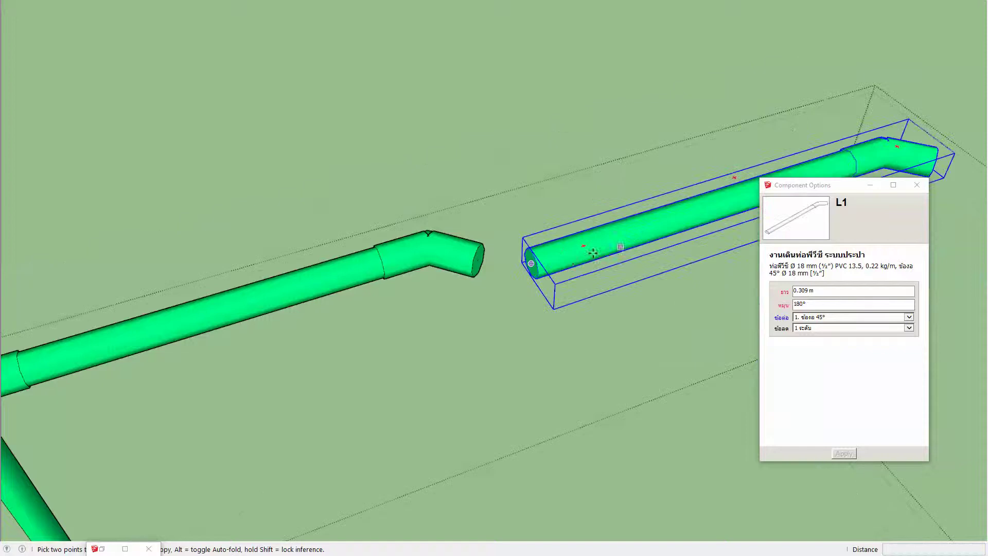
{"action": "middle_click_drag", "start_coordinate": [576, 260], "coordinate": [476, 267]}
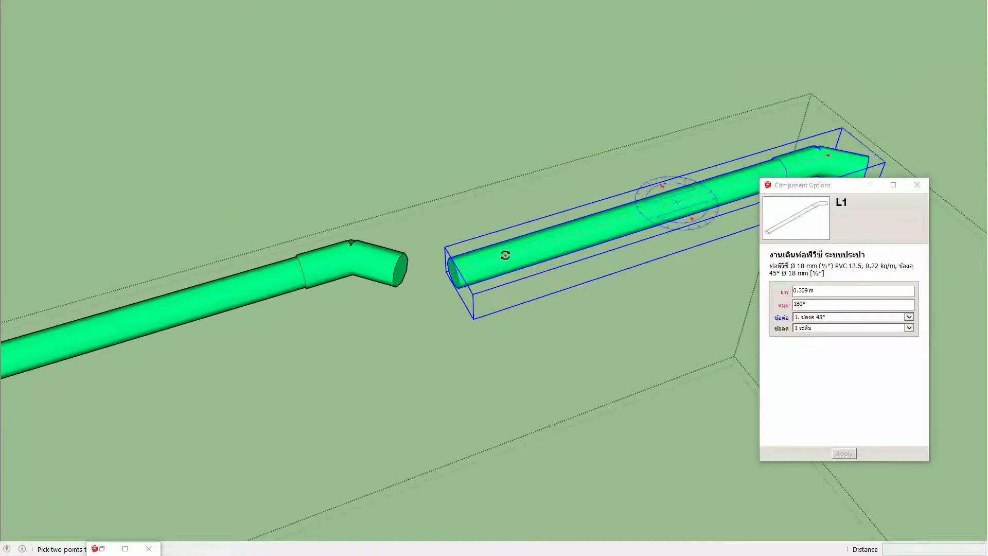
Rotate the copy to 135° and seat its end into the 45° elbow
{"action": "left_click", "coordinate": [505, 256]}
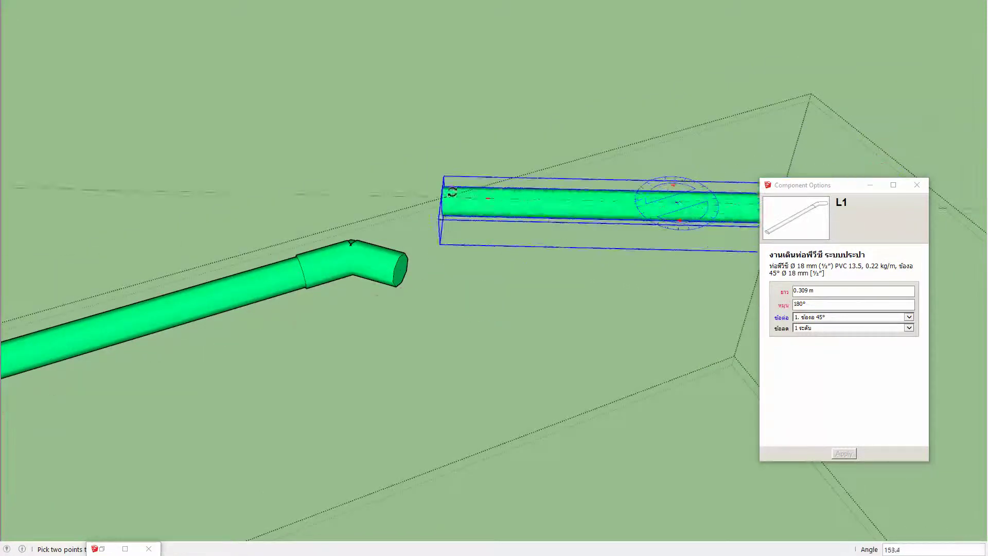
{"action": "left_click", "coordinate": [452, 146]}
{"action": "key", "text": "m"}
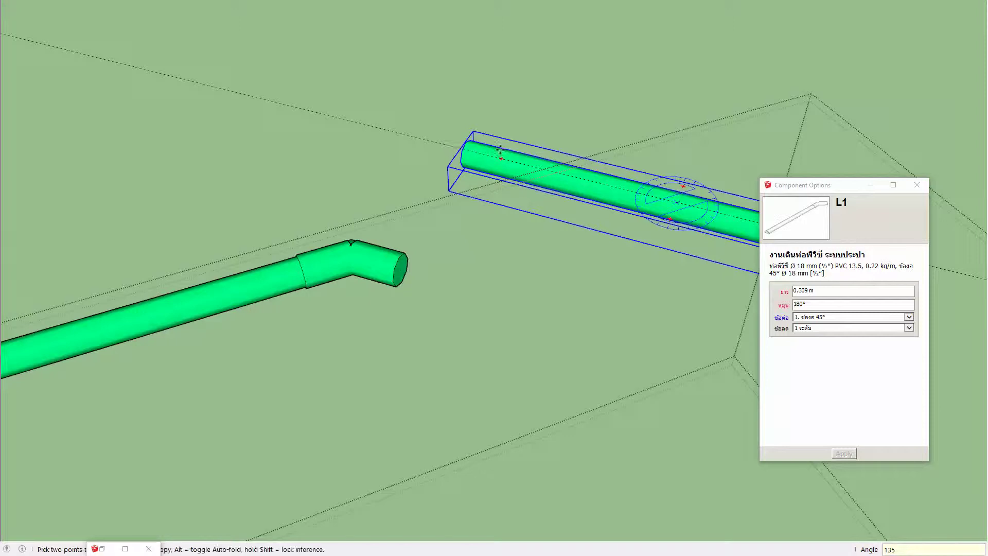
{"action": "scroll", "coordinate": [463, 185], "scroll_direction": "up", "scroll_amount": 3}
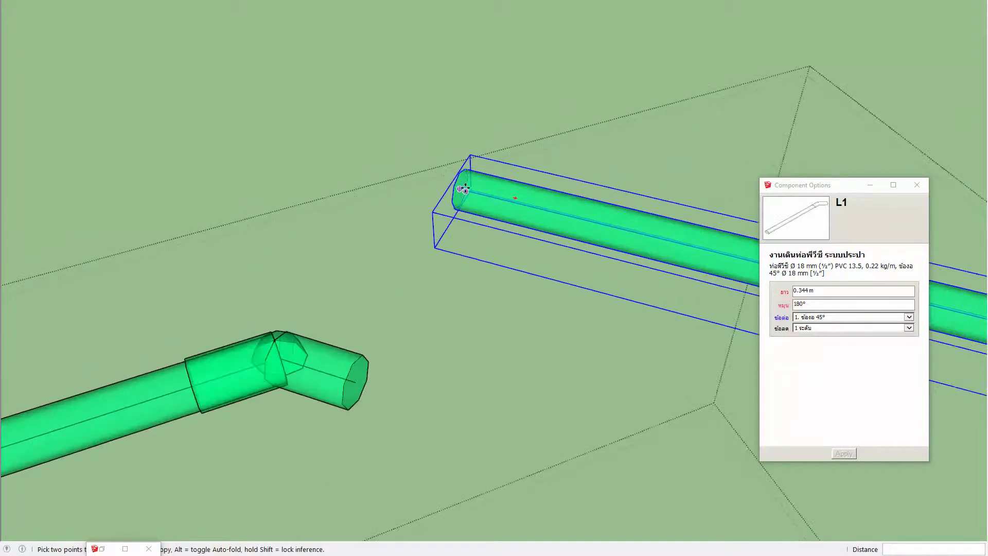
{"action": "left_click", "coordinate": [465, 189]}
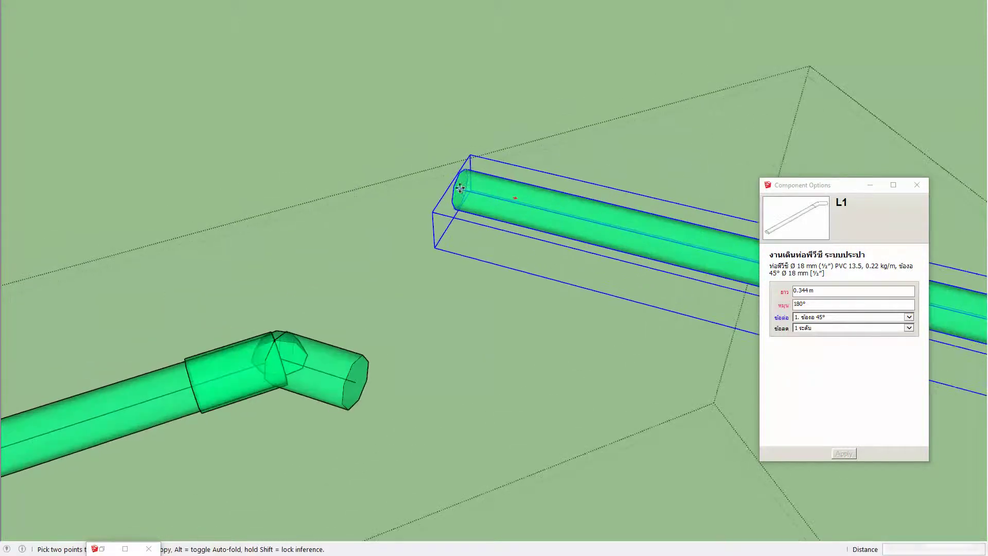
{"action": "left_click", "coordinate": [357, 384]}
{"action": "scroll", "coordinate": [360, 386], "scroll_direction": "up", "scroll_amount": 2}
{"action": "scroll", "coordinate": [371, 391], "scroll_direction": "up", "scroll_amount": 2}
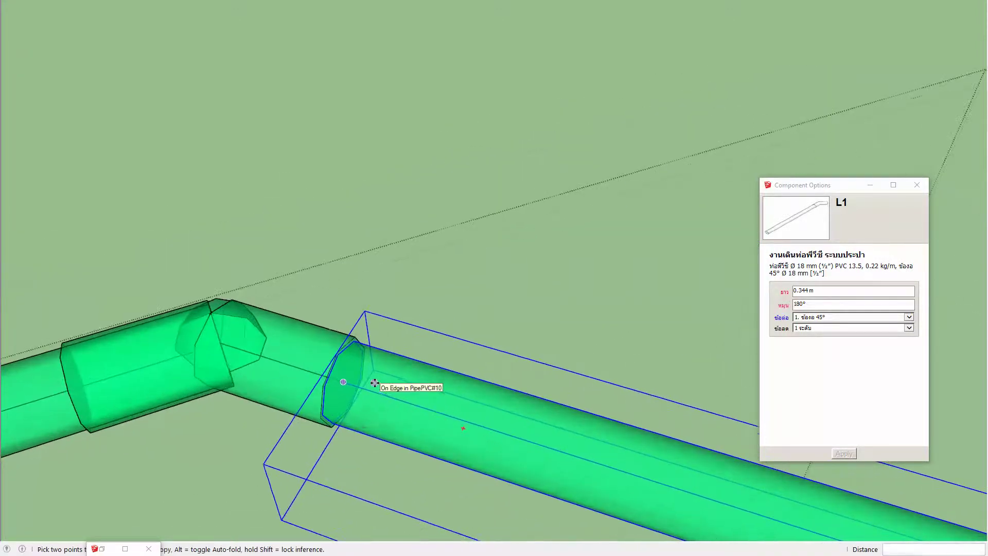
{"action": "left_click", "coordinate": [343, 382]}
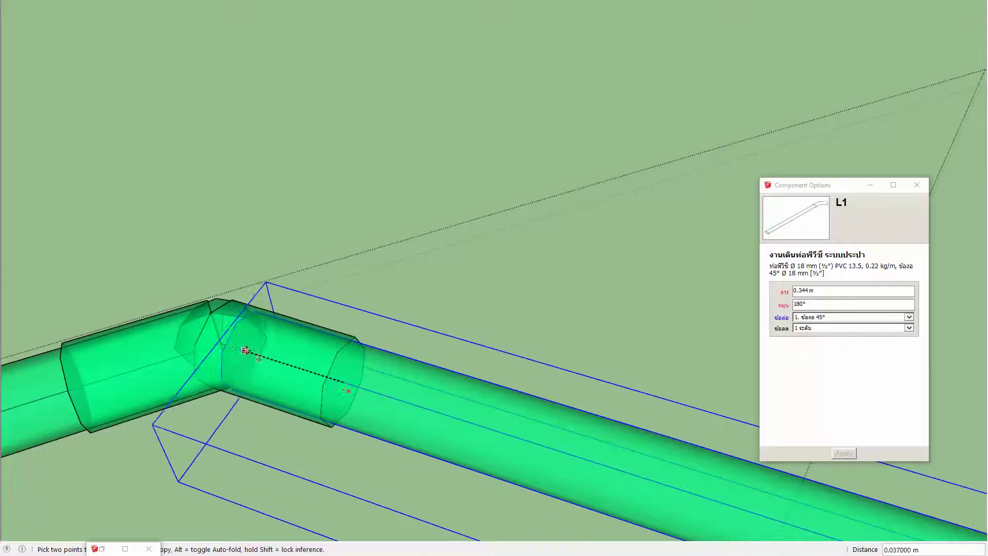
{"action": "left_click", "coordinate": [224, 345]}
{"action": "scroll", "coordinate": [226, 344], "scroll_direction": "down", "scroll_amount": 2}
{"action": "scroll", "coordinate": [232, 342], "scroll_direction": "down", "scroll_amount": 4}
{"action": "key", "text": "space"}
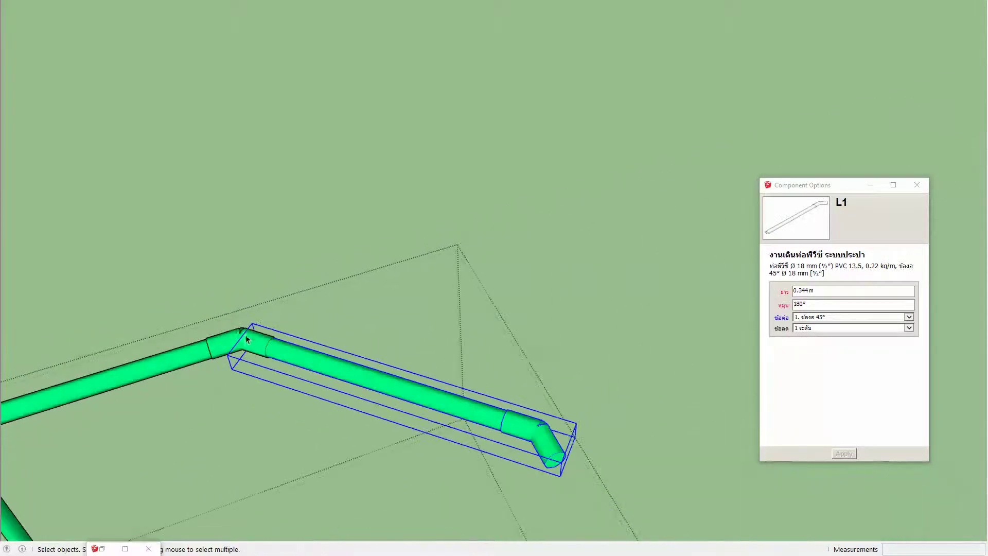
Set the attached angled pipe's length to 0.5 m
{"action": "scroll", "coordinate": [267, 340], "scroll_direction": "down", "scroll_amount": 2}
{"action": "key", "text": "s"}
{"action": "middle_click_drag", "start_coordinate": [267, 339], "coordinate": [341, 255]}
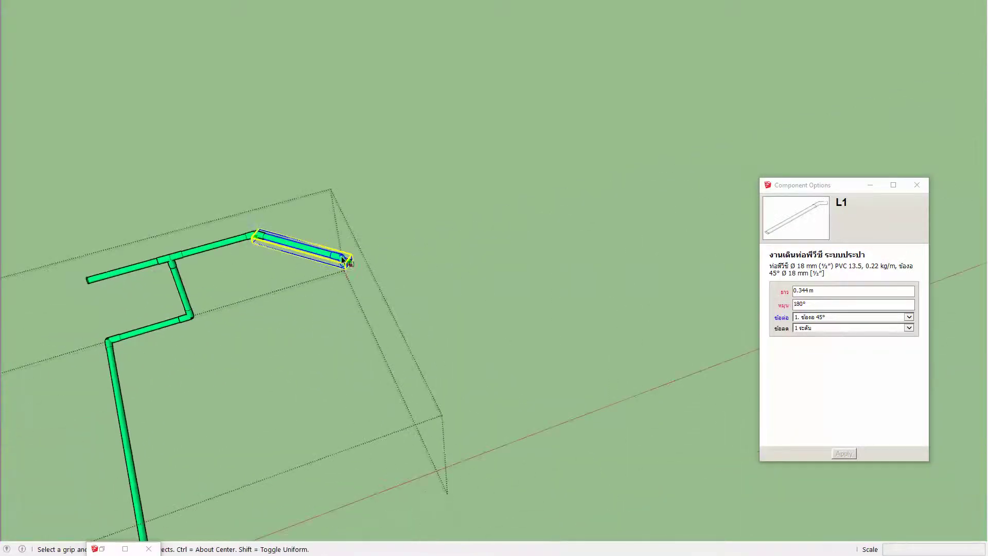
{"action": "left_click", "coordinate": [803, 291]}
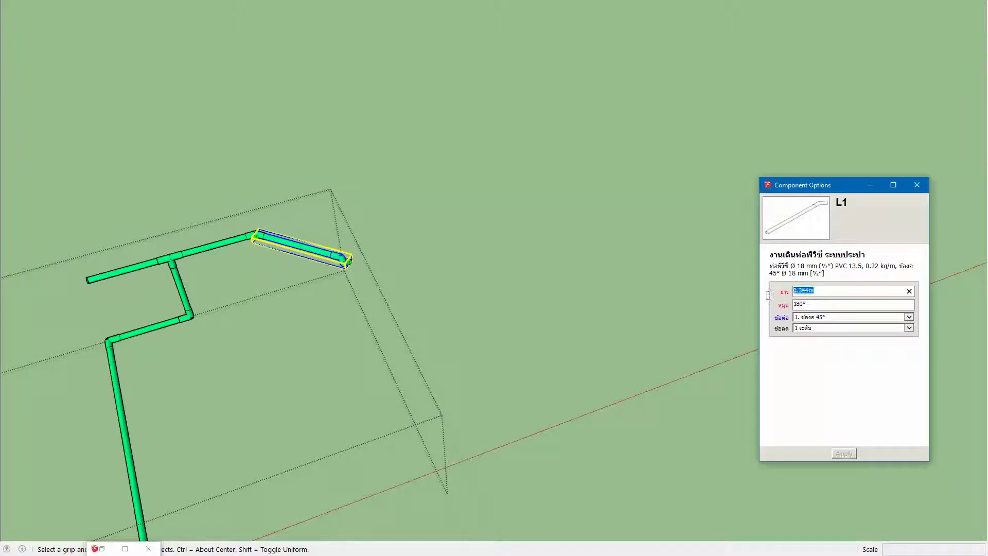
{"action": "type", "text": "5"}
{"action": "key", "text": "Return"}
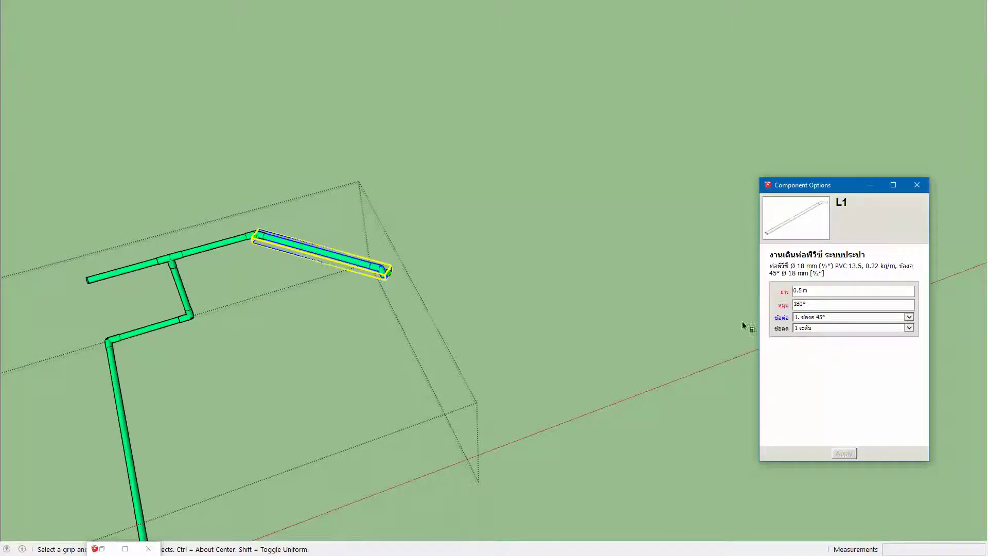
{"action": "middle_click_drag", "start_coordinate": [364, 161], "coordinate": [379, 170]}
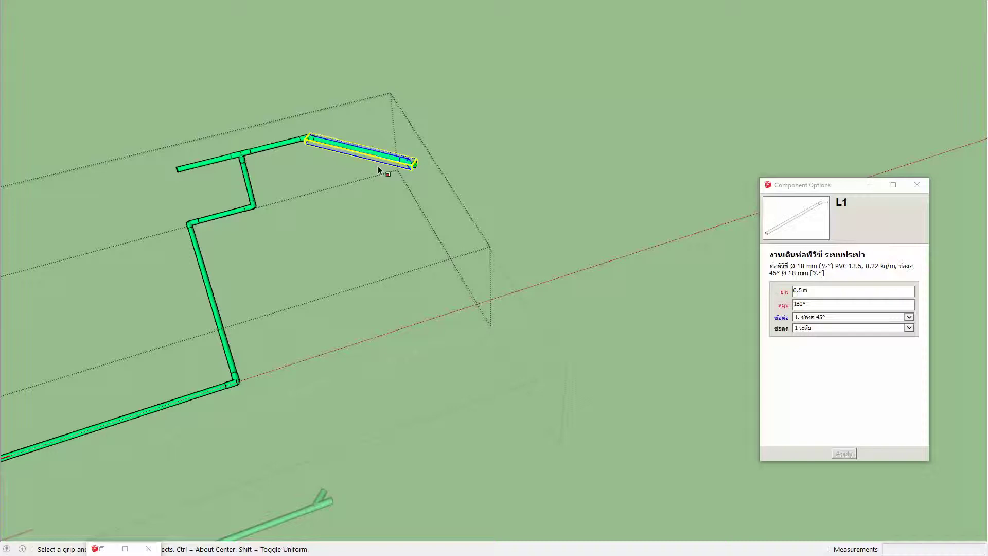
Shorten the capped left-end pipe to 0.075 m
{"action": "left_click", "coordinate": [196, 165]}
{"action": "left_click_drag", "start_coordinate": [177, 169], "coordinate": [222, 160]}
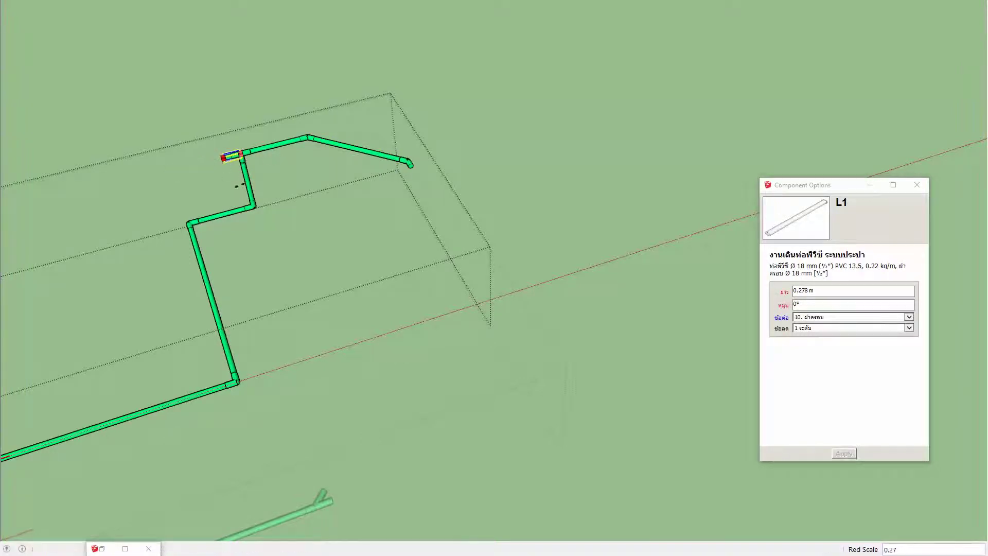
{"action": "left_click", "coordinate": [399, 164]}
{"action": "middle_click_drag", "start_coordinate": [375, 152], "coordinate": [339, 167]}
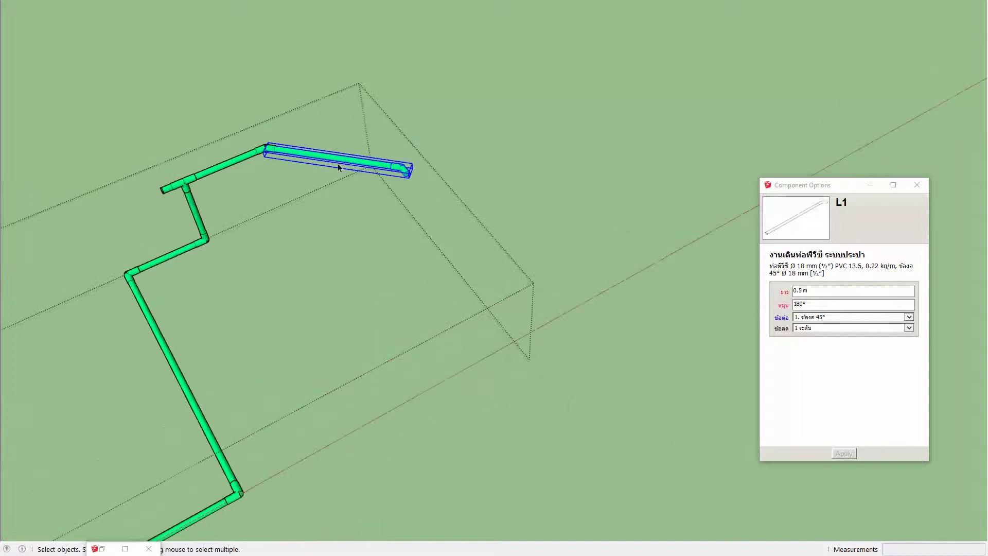
Copy the right-end green pipe into open space and rotate the copy a quarter turn
{"action": "key", "text": "m"}
{"action": "left_click", "coordinate": [301, 149]}
{"action": "key", "text": "ctrl"}
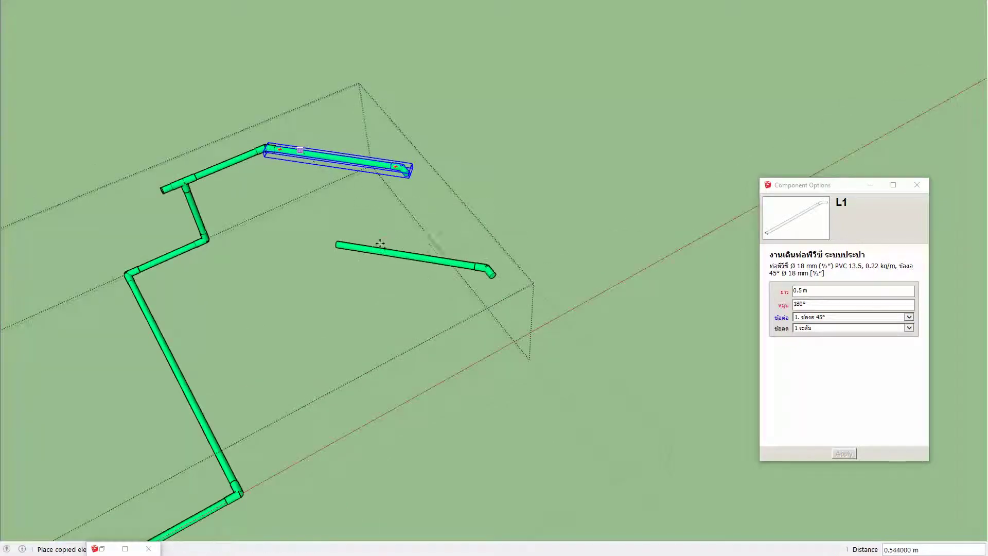
{"action": "left_click", "coordinate": [383, 244]}
{"action": "key", "text": "q"}
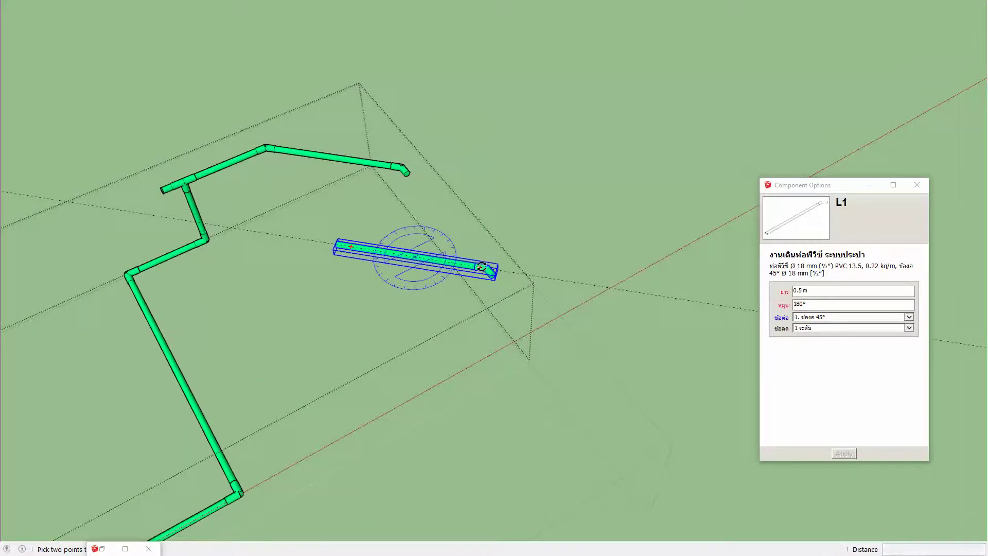
{"action": "left_click", "coordinate": [415, 255]}
{"action": "left_click", "coordinate": [489, 268]}
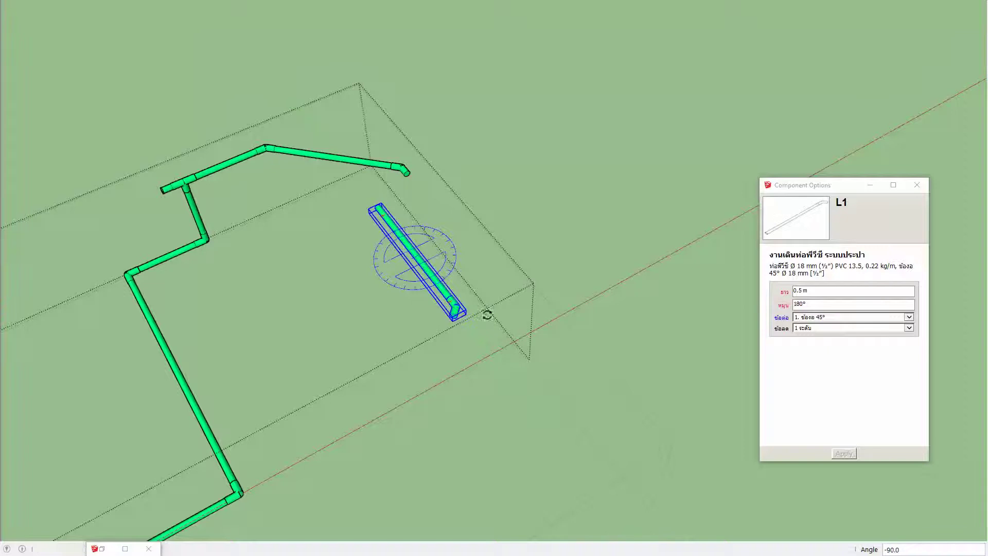
Give the loose 0.535 m pipe the straight reducing coupling (ข้อต่อ ตรง ลด) fitting
{"action": "left_click", "coordinate": [807, 317]}
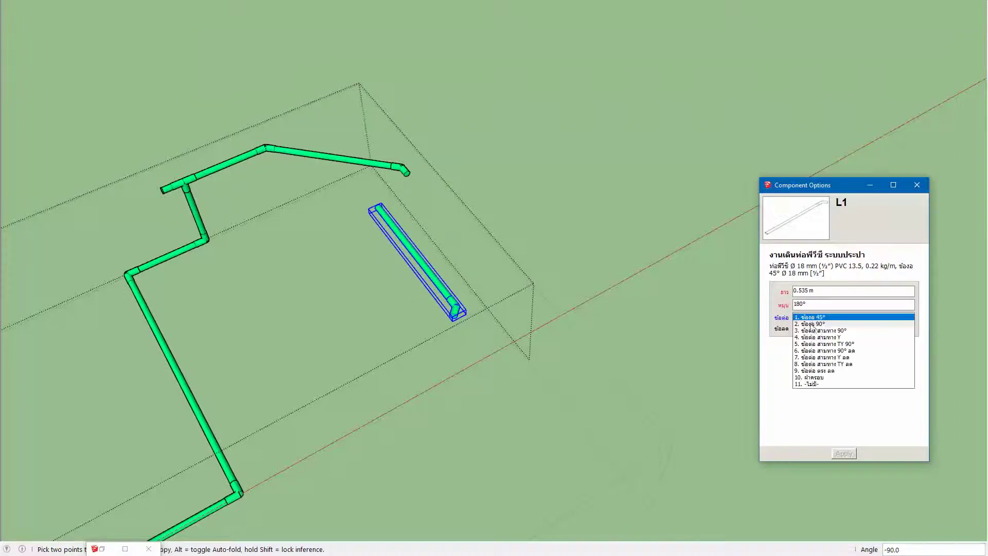
{"action": "left_click", "coordinate": [833, 371]}
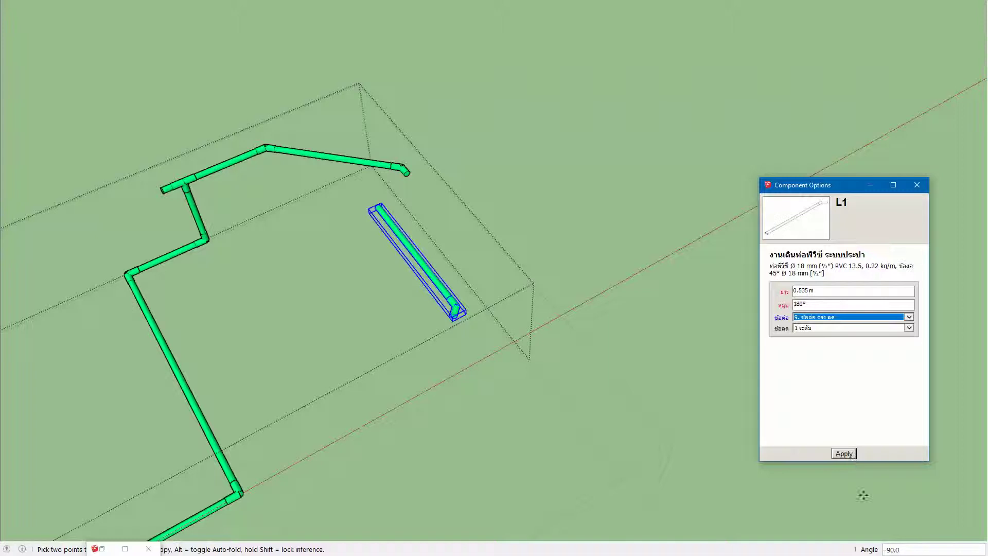
{"action": "left_click", "coordinate": [836, 454]}
{"action": "scroll", "coordinate": [423, 262], "scroll_direction": "up", "scroll_amount": 3}
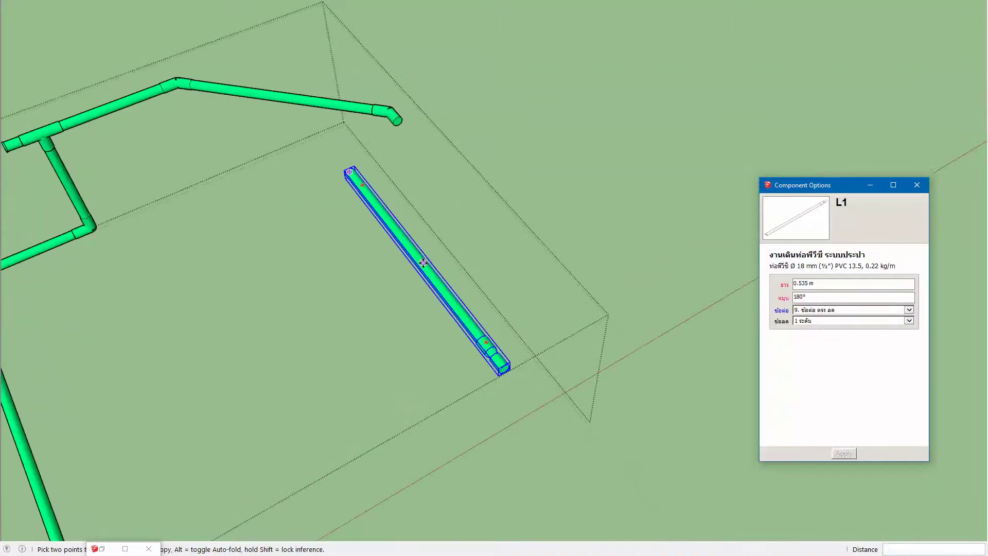
{"action": "mouse_move", "coordinate": [423, 262]}
{"action": "middle_mouse_down"}
{"action": "mouse_move", "coordinate": [606, 413]}
{"action": "mouse_move", "coordinate": [657, 426]}
{"action": "middle_mouse_up"}
Move the loose pipe so its end snaps onto the 45° elbow of the angled pipe
{"action": "key", "text": "m"}
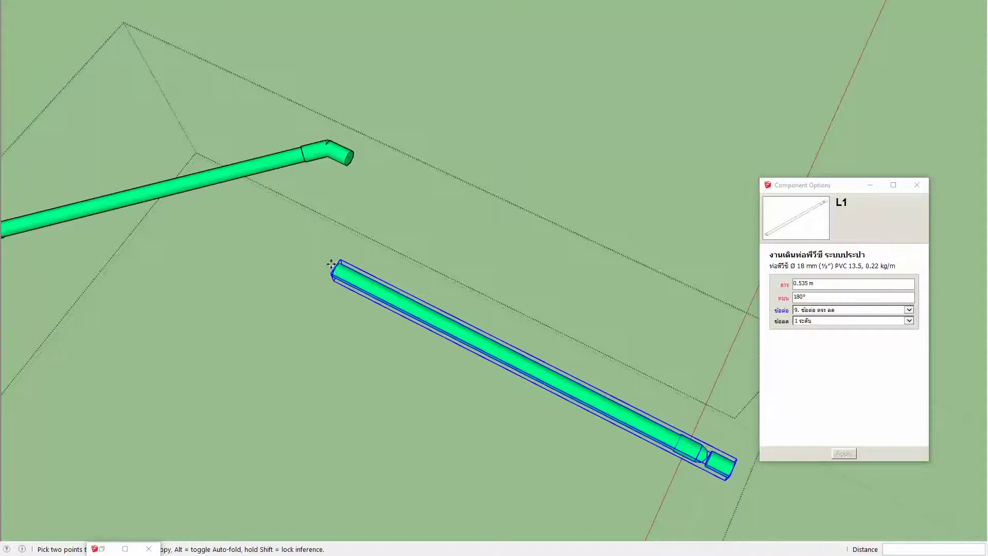
{"action": "scroll", "coordinate": [338, 269], "scroll_direction": "up", "scroll_amount": 2}
{"action": "scroll", "coordinate": [337, 269], "scroll_direction": "up", "scroll_amount": 1}
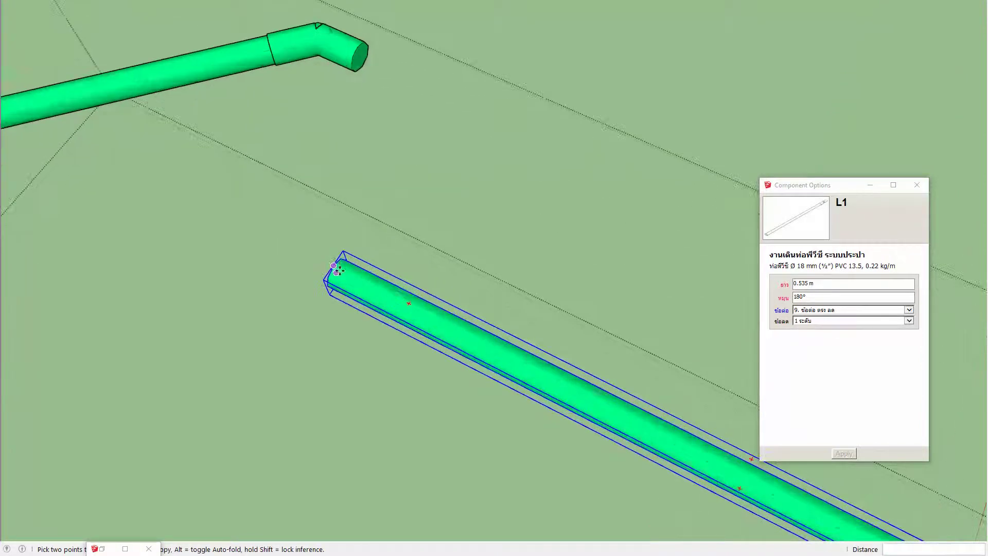
{"action": "left_click", "coordinate": [338, 272]}
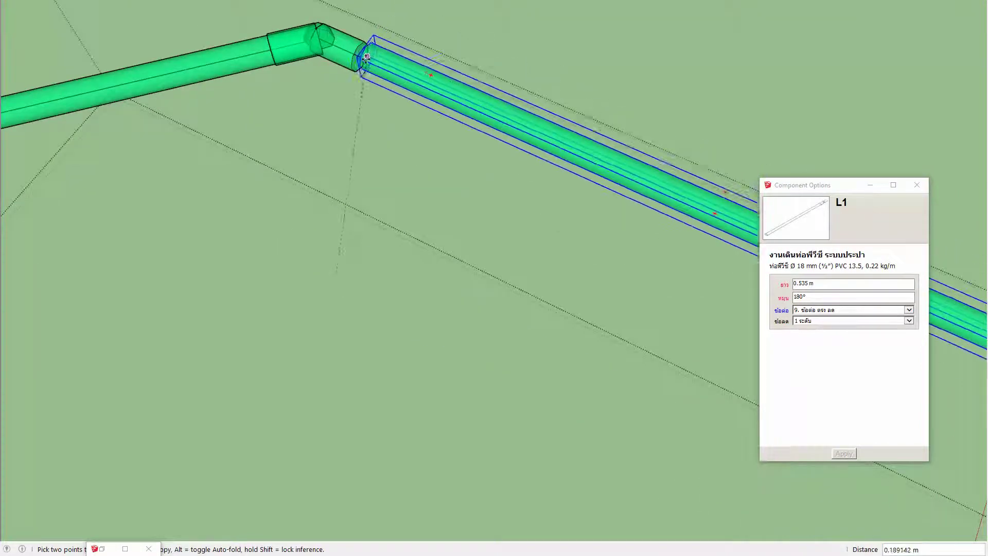
{"action": "mouse_move", "coordinate": [360, 56]}
{"action": "middle_mouse_down"}
{"action": "mouse_move", "coordinate": [394, 161]}
{"action": "mouse_move", "coordinate": [422, 175]}
{"action": "middle_mouse_up"}
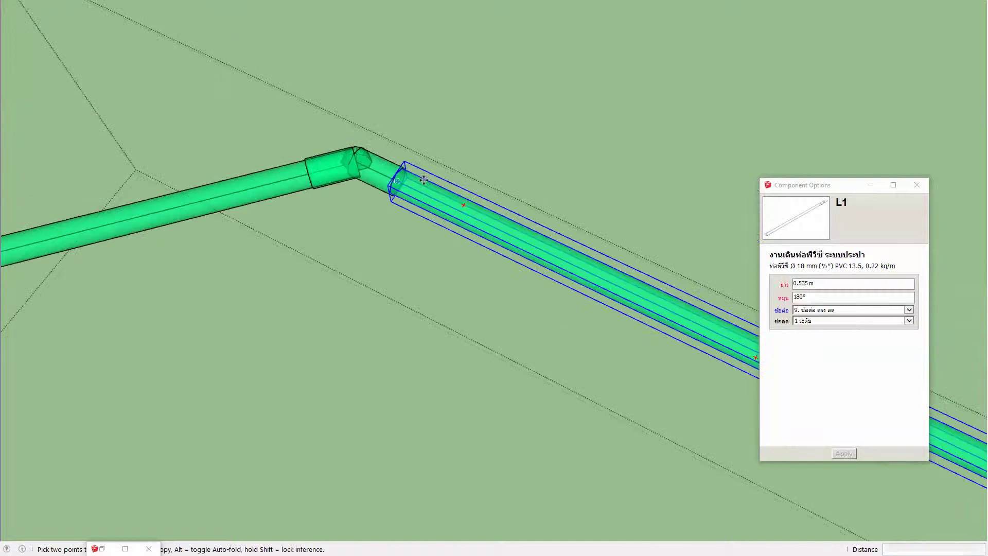
{"action": "left_click", "coordinate": [418, 173]}
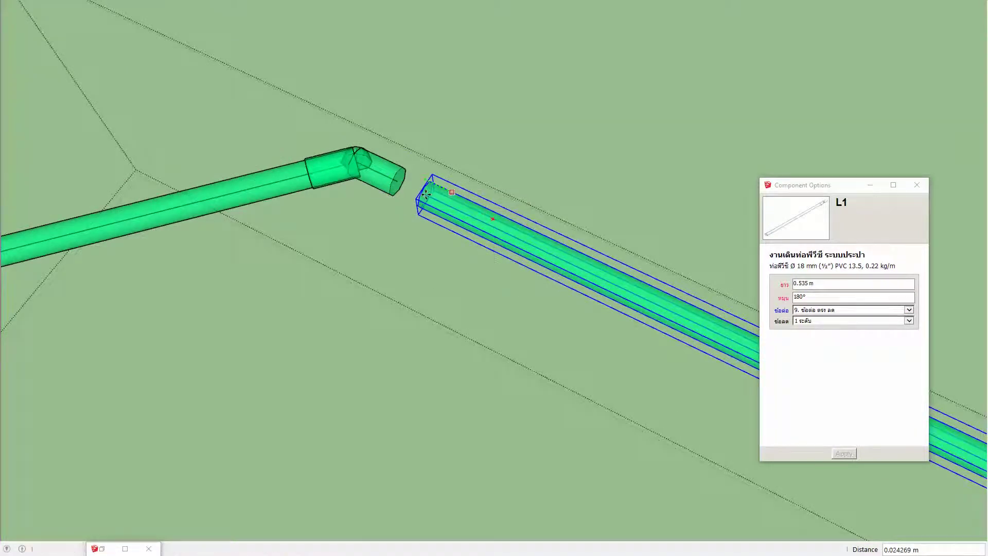
{"action": "left_click", "coordinate": [356, 162]}
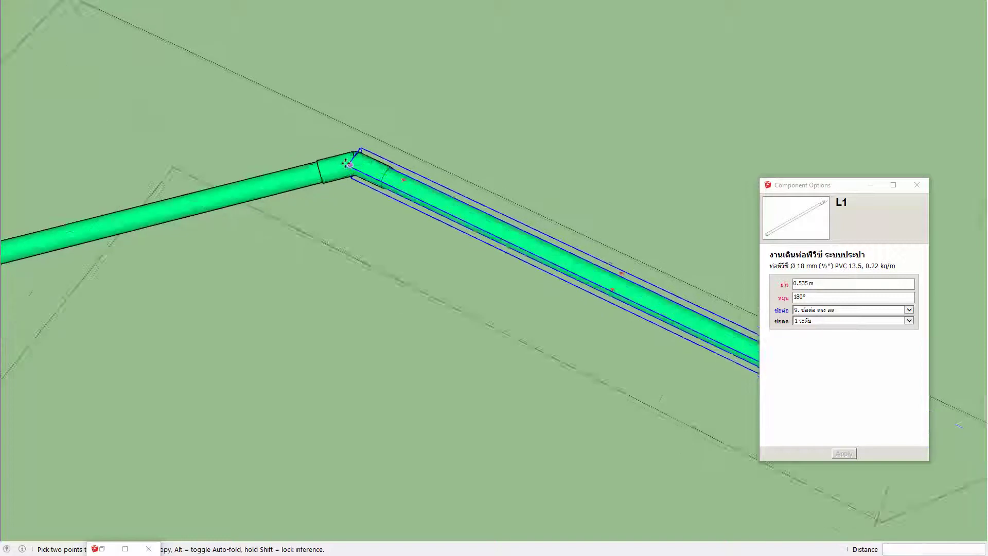
{"action": "middle_click_drag", "start_coordinate": [356, 162], "coordinate": [253, 121]}
Scale the joined pipe shorter along its length to 0.449 m
{"action": "key", "text": "s"}
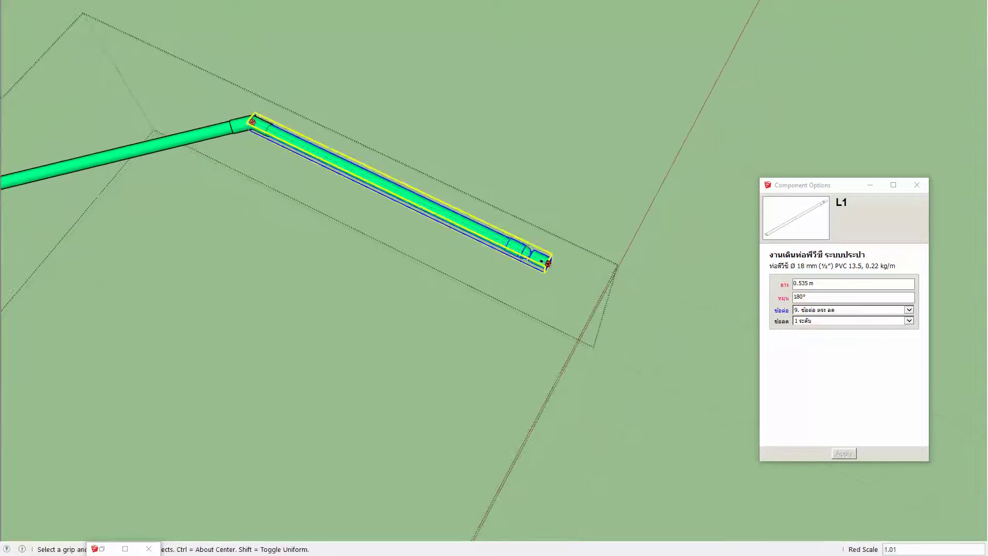
{"action": "left_click_drag", "start_coordinate": [540, 259], "coordinate": [500, 246]}
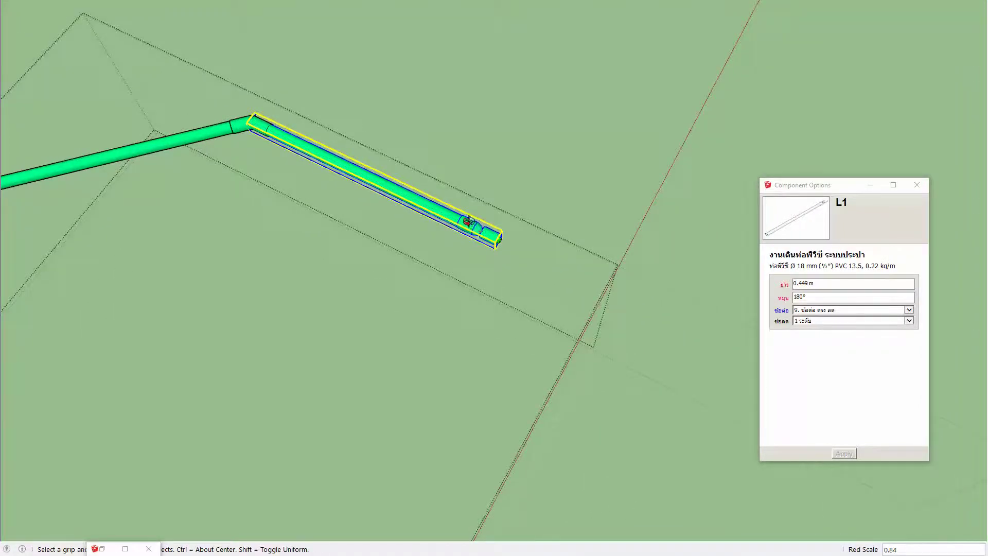
{"action": "mouse_move", "coordinate": [468, 221]}
{"action": "middle_mouse_down"}
{"action": "mouse_move", "coordinate": [499, 160]}
{"action": "mouse_move", "coordinate": [476, 79]}
{"action": "middle_mouse_up"}
Try 4 reducer steps on the pipe, then apply a single reducer step
{"action": "scroll", "coordinate": [532, 142], "scroll_direction": "up", "scroll_amount": 2}
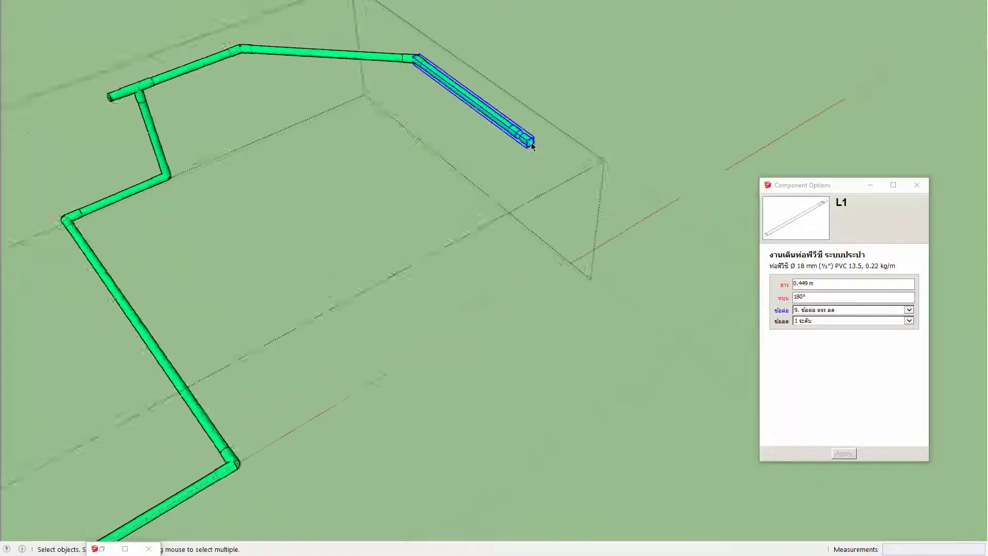
{"action": "scroll", "coordinate": [531, 142], "scroll_direction": "up", "scroll_amount": 2}
{"action": "scroll", "coordinate": [531, 142], "scroll_direction": "up", "scroll_amount": 2}
{"action": "left_click", "coordinate": [816, 321]}
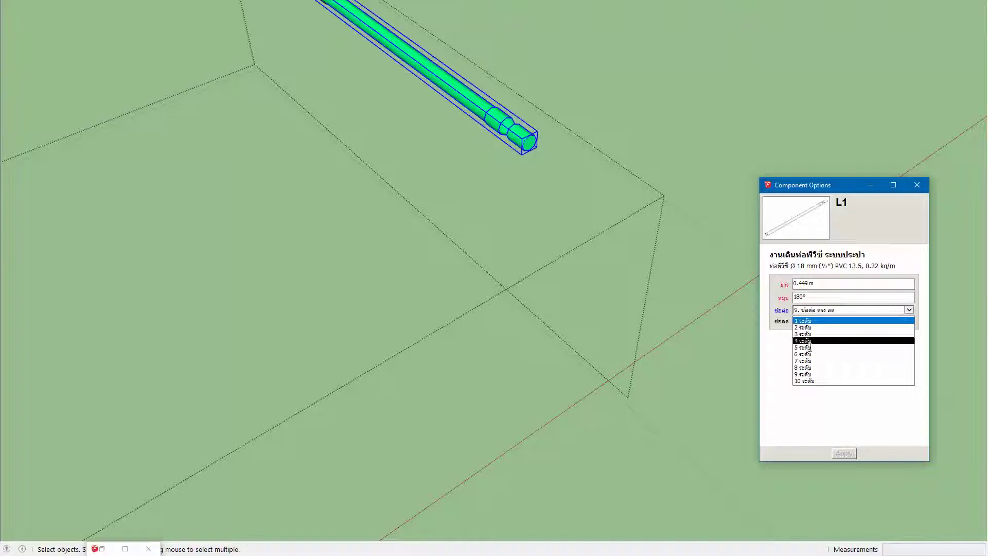
{"action": "left_click", "coordinate": [813, 341]}
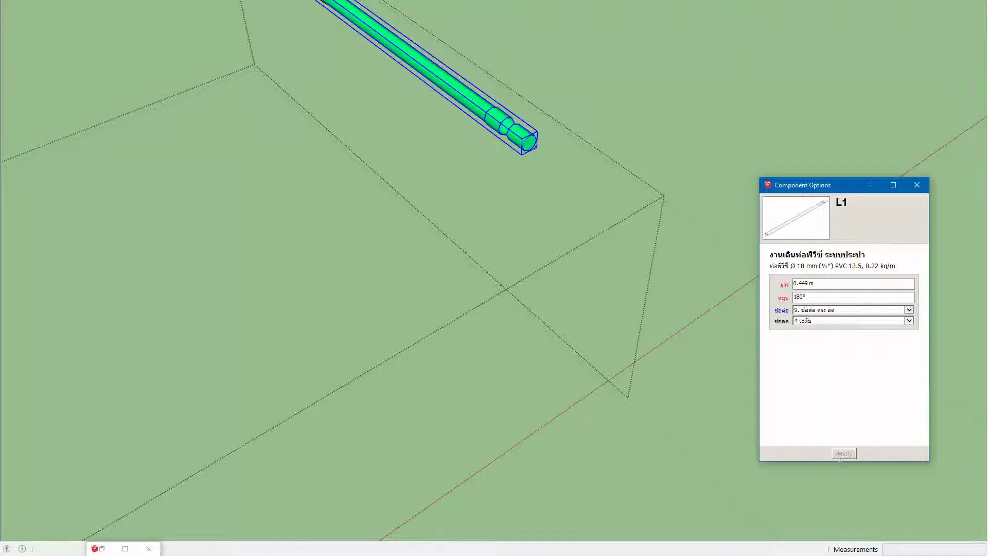
{"action": "middle_click_drag", "start_coordinate": [497, 142], "coordinate": [597, 261]}
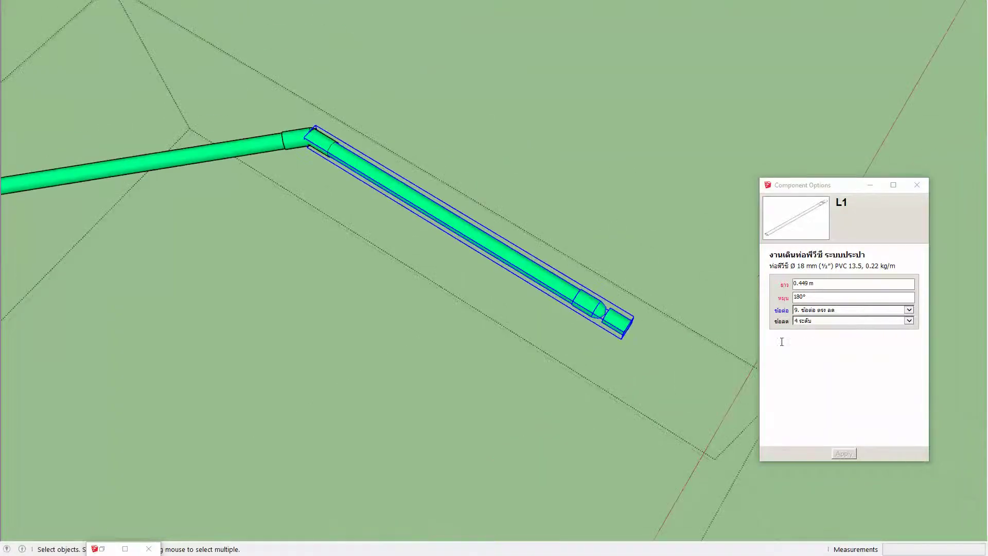
{"action": "left_click", "coordinate": [824, 320]}
{"action": "left_click", "coordinate": [807, 304]}
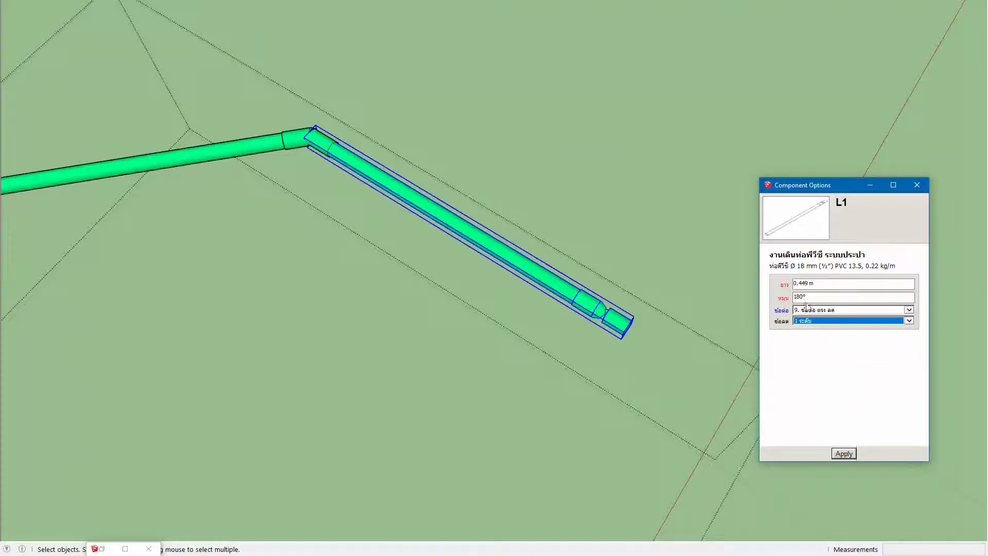
{"action": "left_click", "coordinate": [842, 454]}
Open the pipe and its reducer joint piece C0 for editing
{"action": "scroll", "coordinate": [617, 329], "scroll_direction": "up", "scroll_amount": 2}
{"action": "scroll", "coordinate": [590, 307], "scroll_direction": "up", "scroll_amount": 2}
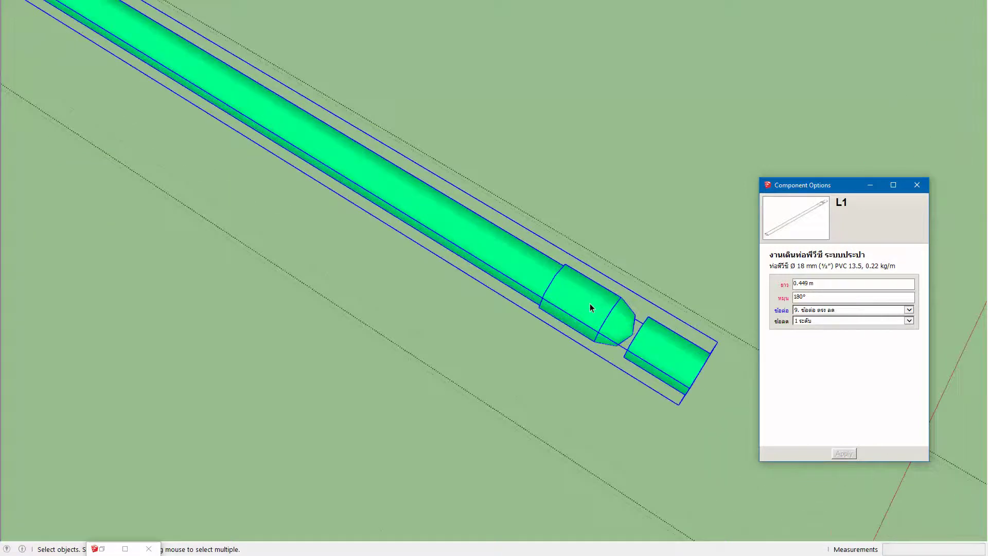
{"action": "double_click", "coordinate": [590, 307]}
{"action": "left_click", "coordinate": [623, 319]}
{"action": "double_click", "coordinate": [623, 319]}
Stretch the C0 reducer cone to scale 2.00 and leave the joint's editing context
{"action": "left_click", "coordinate": [623, 320]}
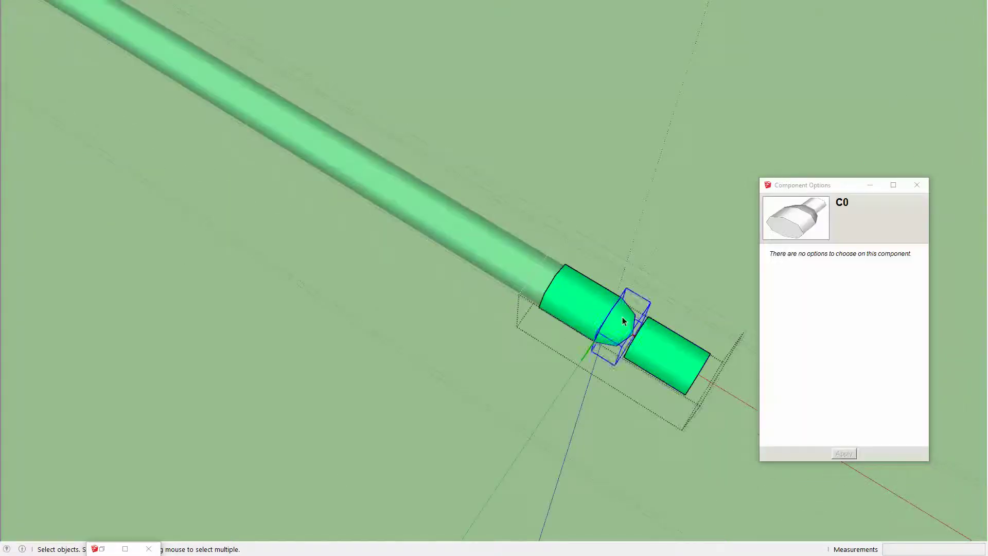
{"action": "middle_click_drag", "start_coordinate": [622, 320], "coordinate": [538, 293], "text": "shift"}
{"action": "key", "text": "s"}
{"action": "left_click_drag", "start_coordinate": [540, 298], "coordinate": [585, 352]}
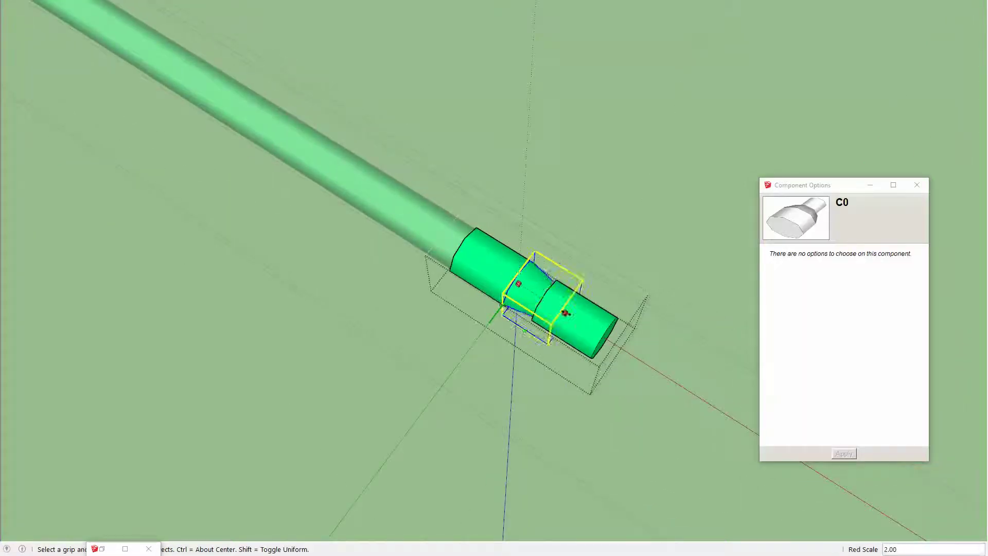
{"action": "key", "text": "space"}
{"action": "key", "text": "Escape"}
{"action": "key", "text": "Escape"}
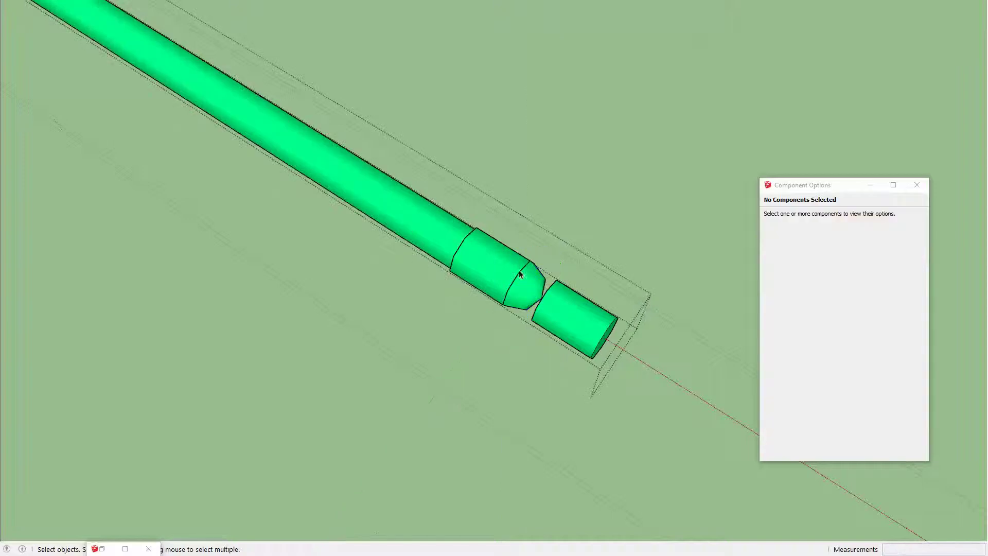
Zoom out to the zigzag run and Y fitting, and open the Colors-Named materials
{"action": "left_click", "coordinate": [488, 258]}
{"action": "scroll", "coordinate": [489, 262], "scroll_direction": "down", "scroll_amount": 3}
{"action": "scroll", "coordinate": [507, 258], "scroll_direction": "down", "scroll_amount": 3}
{"action": "left_click", "coordinate": [511, 236]}
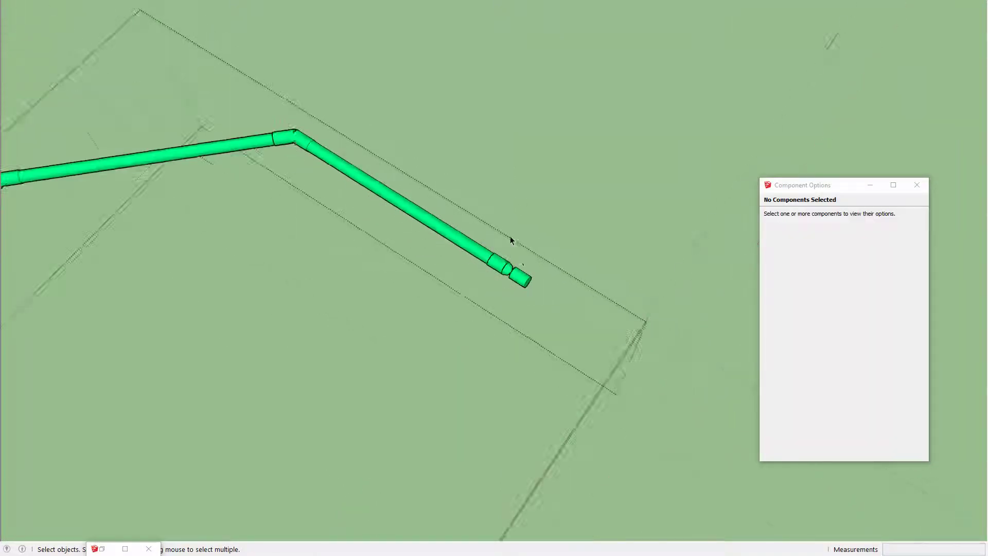
{"action": "scroll", "coordinate": [493, 234], "scroll_direction": "down", "scroll_amount": 3}
{"action": "scroll", "coordinate": [470, 220], "scroll_direction": "down", "scroll_amount": 2}
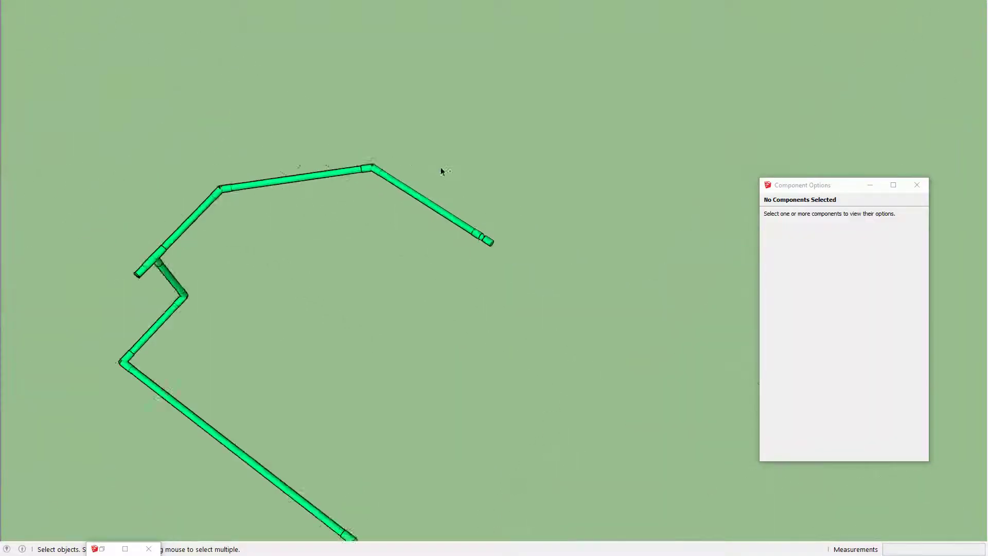
{"action": "middle_click_drag", "start_coordinate": [441, 170], "coordinate": [408, 121]}
{"action": "scroll", "coordinate": [407, 125], "scroll_direction": "down", "scroll_amount": 2}
{"action": "key", "text": "b"}
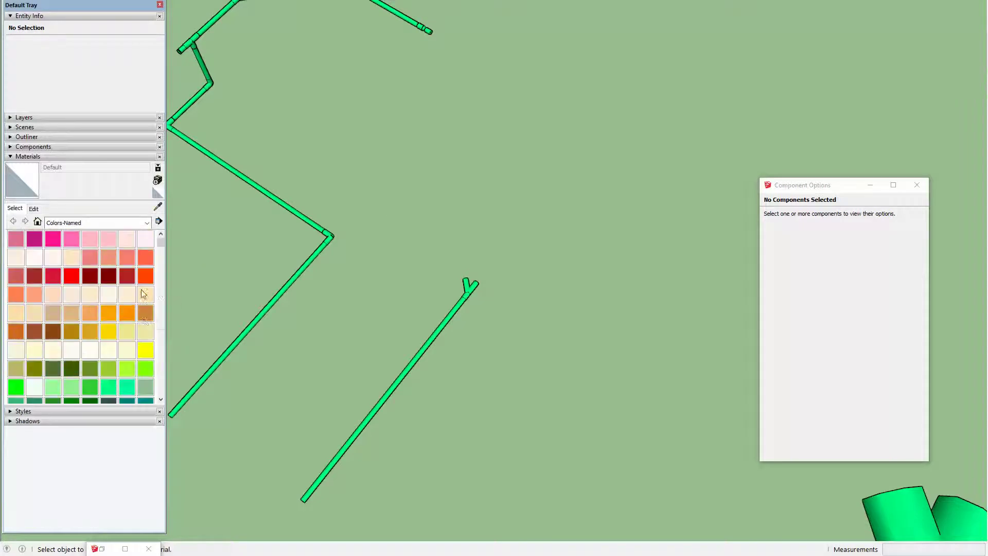
Paint the zigzag pipe component inside its group with 0087_Cyan
{"action": "scroll", "coordinate": [144, 339], "scroll_direction": "down", "scroll_amount": 2}
{"action": "left_click", "coordinate": [134, 362]}
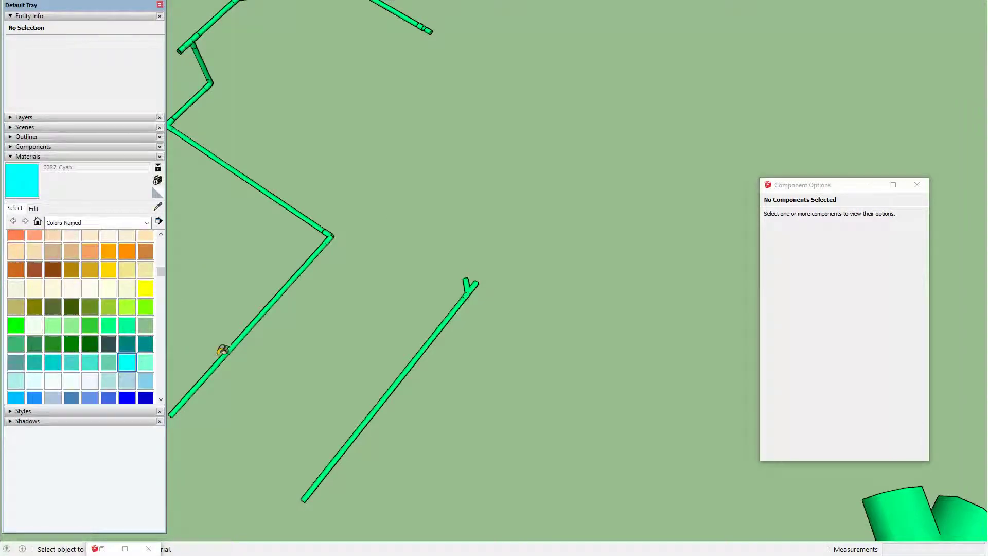
{"action": "key", "text": "space"}
{"action": "mouse_move", "coordinate": [218, 338]}
{"action": "middle_mouse_down"}
{"action": "mouse_move", "coordinate": [337, 334]}
{"action": "mouse_move", "coordinate": [358, 343]}
{"action": "middle_mouse_up"}
{"action": "double_click", "coordinate": [351, 352]}
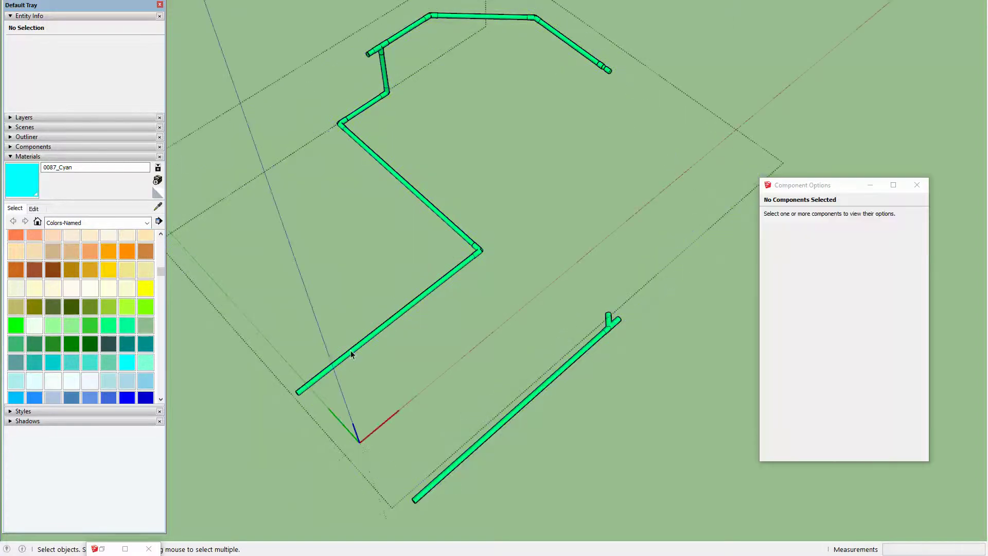
{"action": "left_click", "coordinate": [375, 337]}
{"action": "key", "text": "b"}
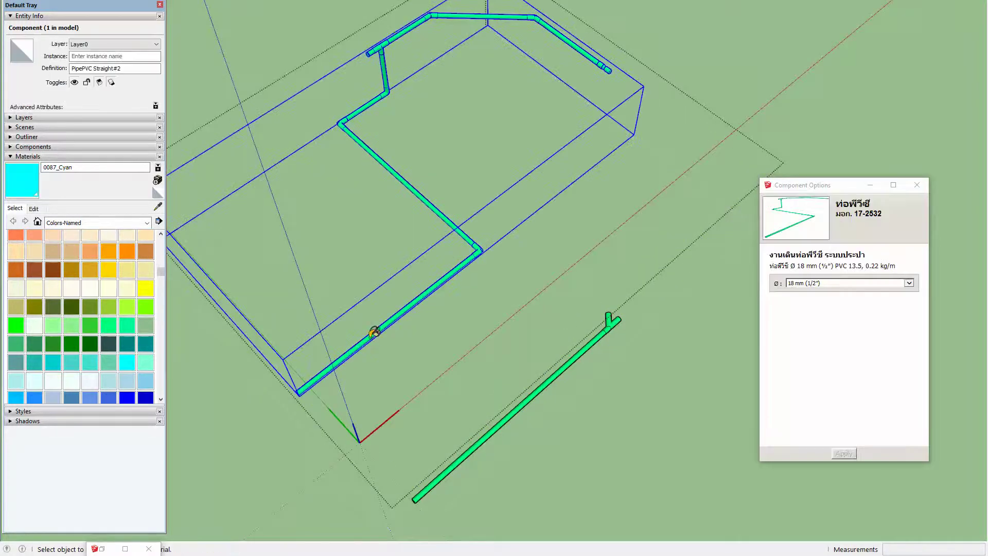
{"action": "left_click", "coordinate": [374, 332]}
{"action": "scroll", "coordinate": [375, 332], "scroll_direction": "down", "scroll_amount": 3}
{"action": "mouse_move", "coordinate": [375, 331]}
{"action": "middle_mouse_down"}
{"action": "mouse_move", "coordinate": [316, 335]}
{"action": "mouse_move", "coordinate": [336, 311]}
{"action": "middle_mouse_up"}
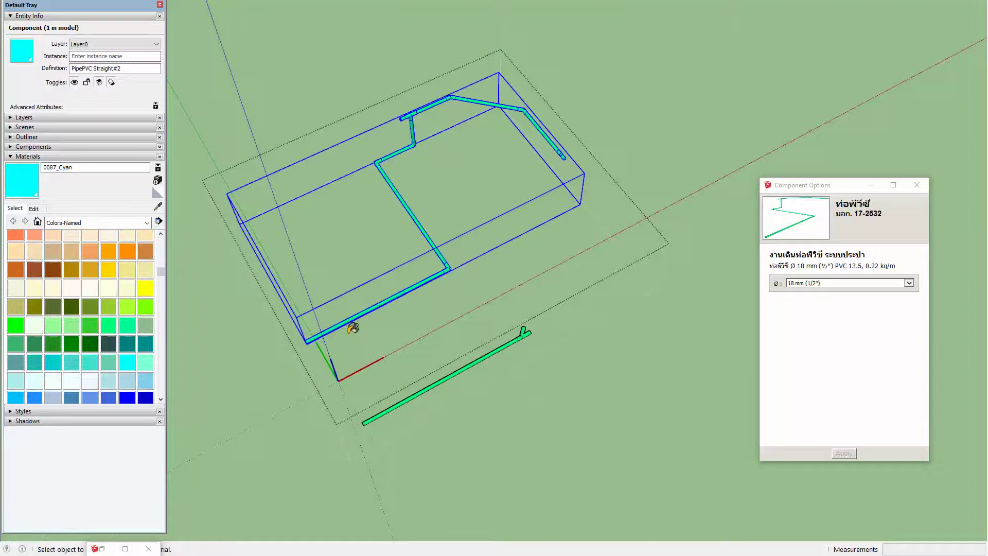
Paint all eight inner pipe pieces Default so they show cyan, then select the green Y-branch pipe
{"action": "scroll", "coordinate": [353, 327], "scroll_direction": "up", "scroll_amount": 2}
{"action": "double_click", "coordinate": [335, 330]}
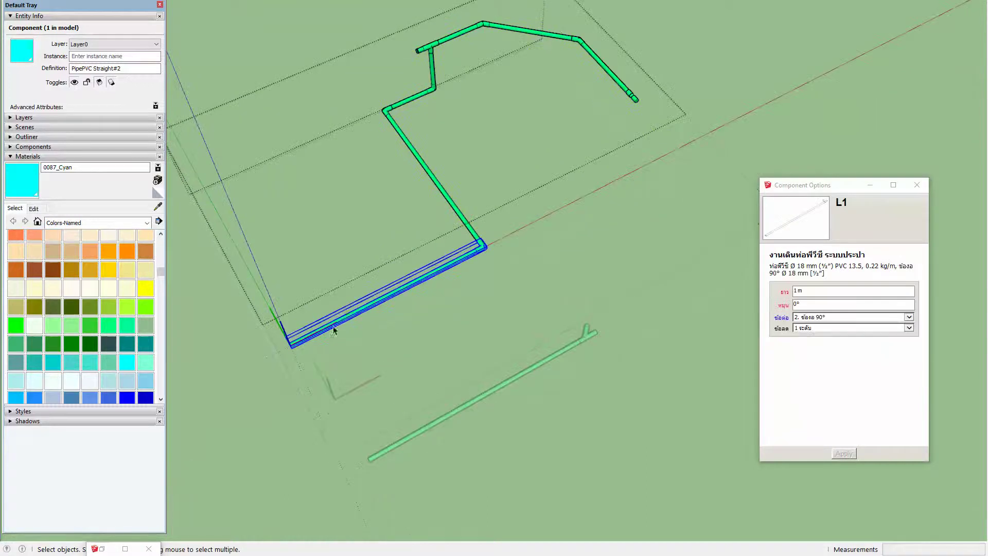
{"action": "key", "text": "l"}
{"action": "key", "text": "ctrl+a"}
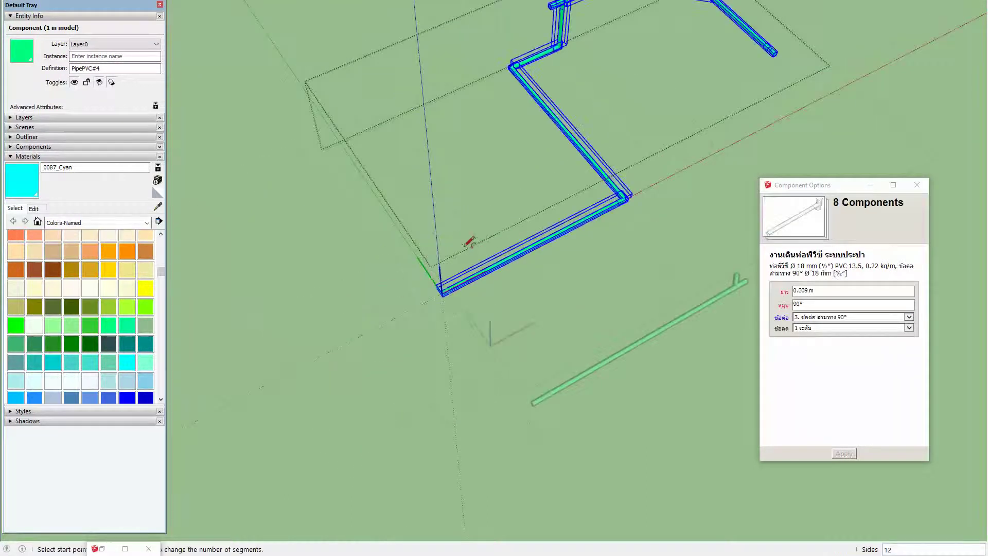
{"action": "mouse_move", "coordinate": [468, 243]}
{"action": "middle_mouse_down"}
{"action": "mouse_move", "coordinate": [397, 286]}
{"action": "mouse_move", "coordinate": [202, 218]}
{"action": "middle_mouse_up"}
{"action": "left_click", "coordinate": [157, 194]}
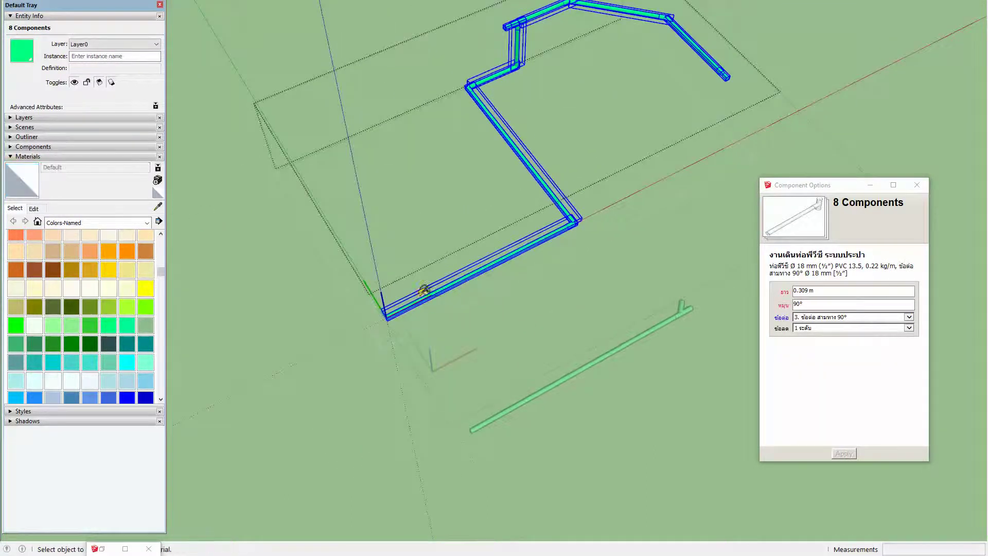
{"action": "left_click", "coordinate": [422, 296]}
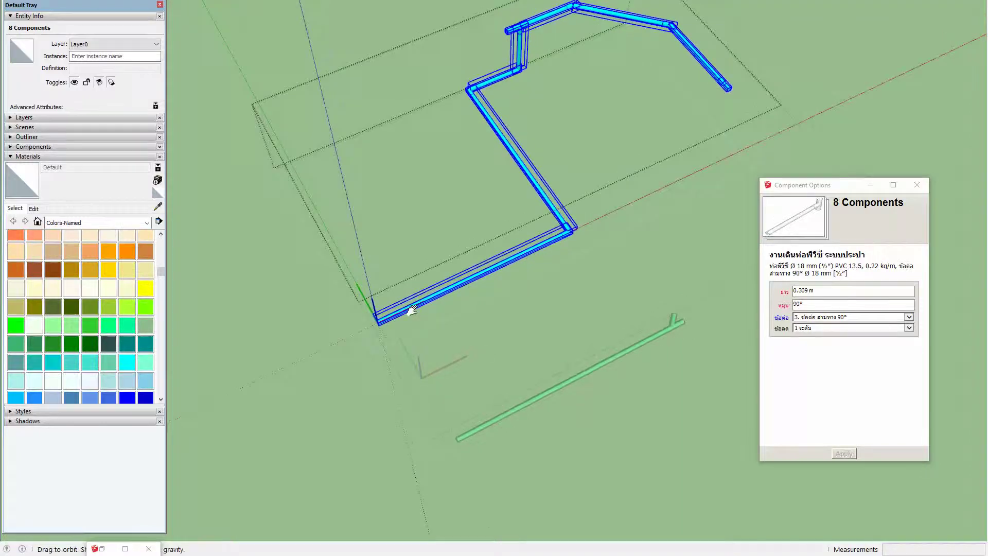
{"action": "mouse_move", "coordinate": [408, 333]}
{"action": "middle_mouse_down"}
{"action": "mouse_move", "coordinate": [453, 290]}
{"action": "mouse_move", "coordinate": [415, 307]}
{"action": "mouse_move", "coordinate": [434, 257]}
{"action": "middle_mouse_up"}
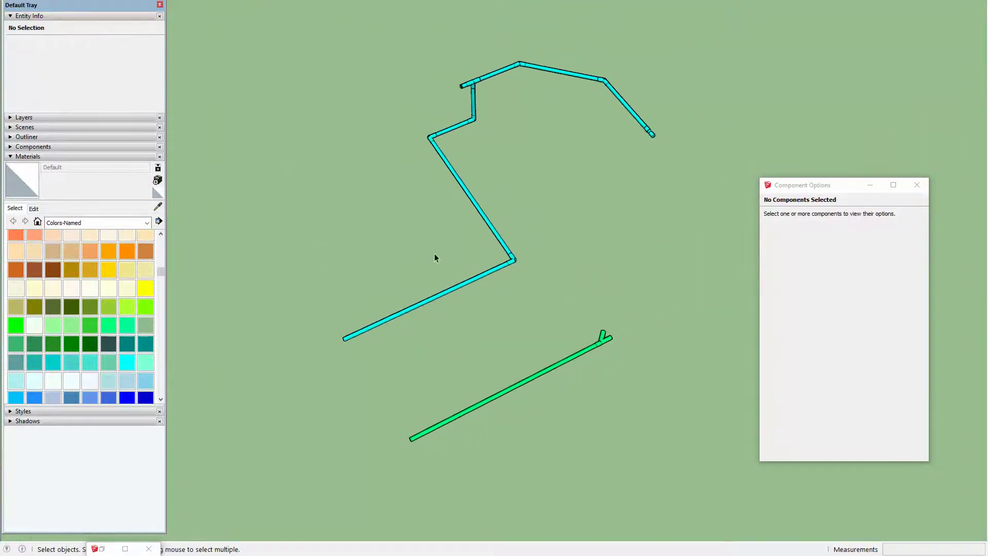
{"action": "left_click", "coordinate": [458, 419]}
Exit pipe editing and select the large Y-branch assembly to show its PVC 13.5 options
{"action": "double_click", "coordinate": [461, 418]}
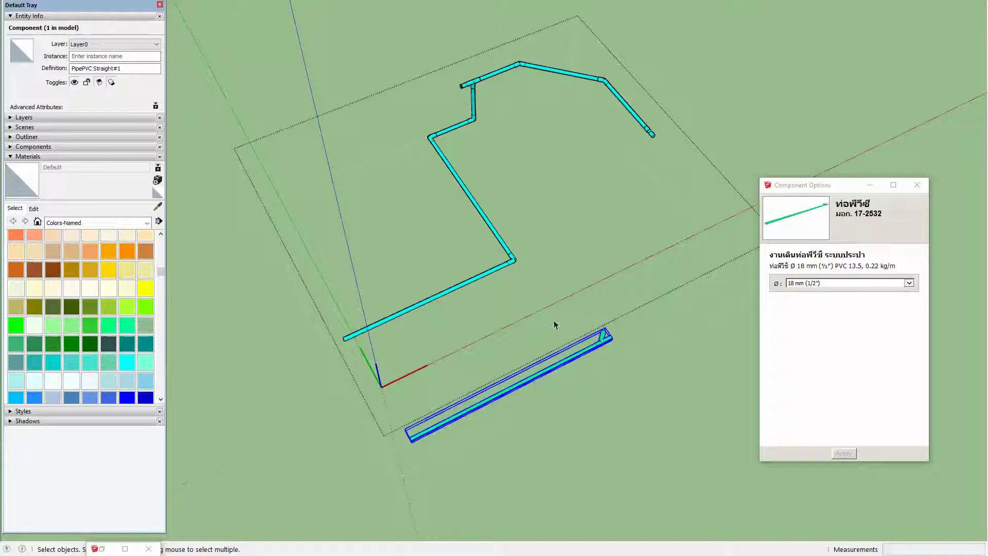
{"action": "left_click", "coordinate": [291, 354]}
{"action": "scroll", "coordinate": [320, 347], "scroll_direction": "down", "scroll_amount": 2}
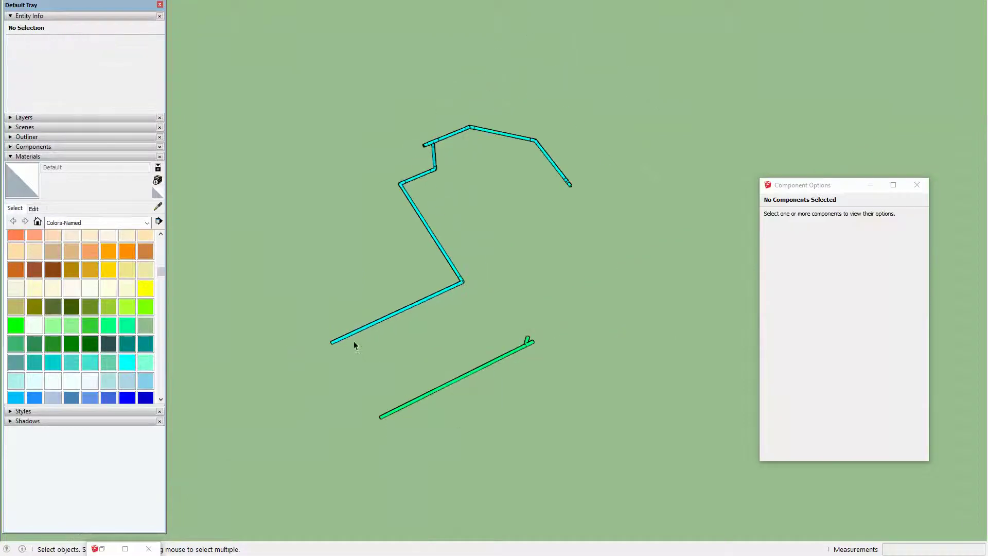
{"action": "mouse_move", "coordinate": [353, 341]}
{"action": "middle_mouse_down"}
{"action": "mouse_move", "coordinate": [420, 347]}
{"action": "mouse_move", "coordinate": [359, 223]}
{"action": "mouse_move", "coordinate": [368, 316]}
{"action": "middle_mouse_up"}
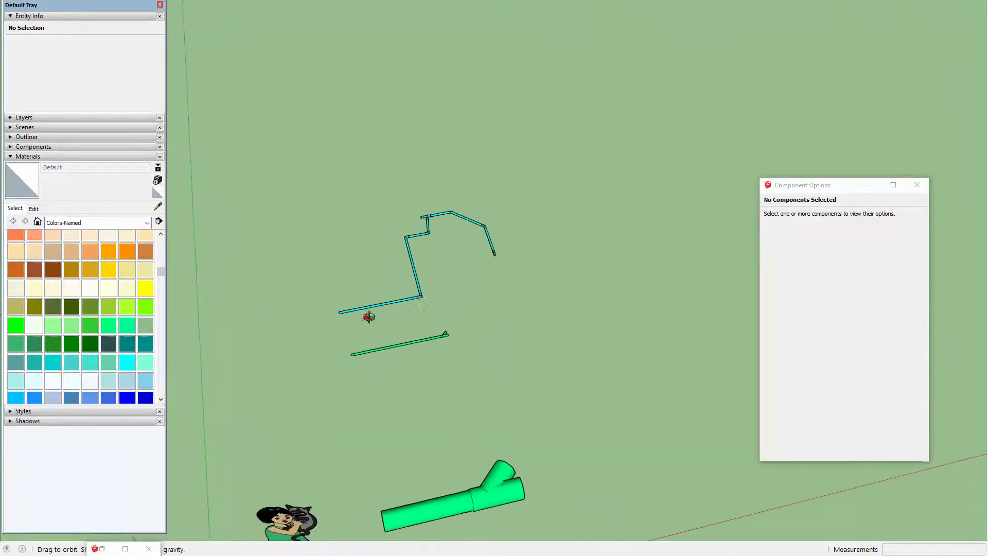
{"action": "left_click", "coordinate": [476, 508]}
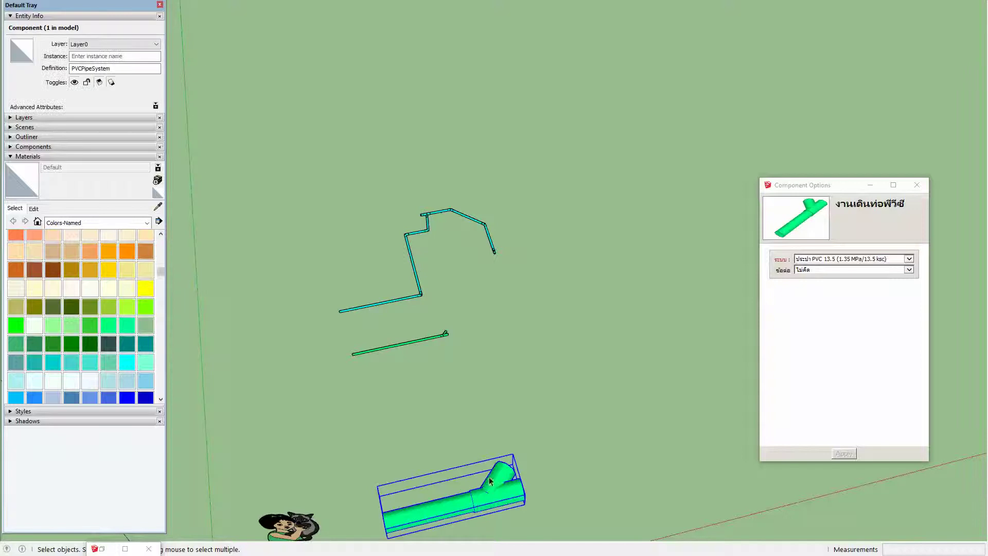
{"action": "mouse_move", "coordinate": [490, 481]}
{"action": "middle_mouse_down"}
{"action": "mouse_move", "coordinate": [535, 488]}
{"action": "mouse_move", "coordinate": [515, 484]}
{"action": "middle_mouse_up"}
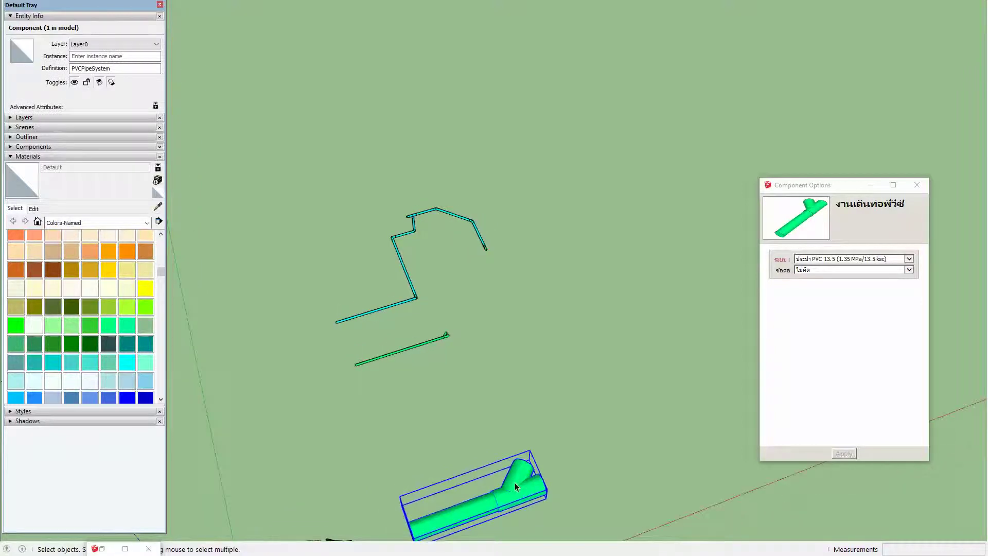
Duplicate the Y-branch assembly above the original and switch it to PVC 8.5 drainage with fittings
{"action": "key", "text": "m"}
{"action": "key", "text": "ctrl"}
{"action": "left_click", "coordinate": [512, 480]}
{"action": "left_click", "coordinate": [543, 355]}
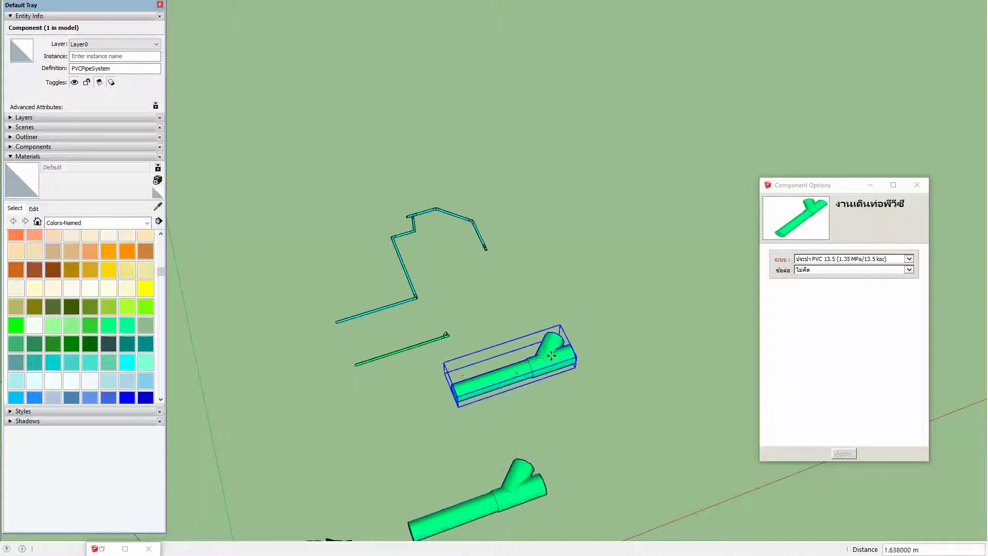
{"action": "left_click", "coordinate": [831, 260]}
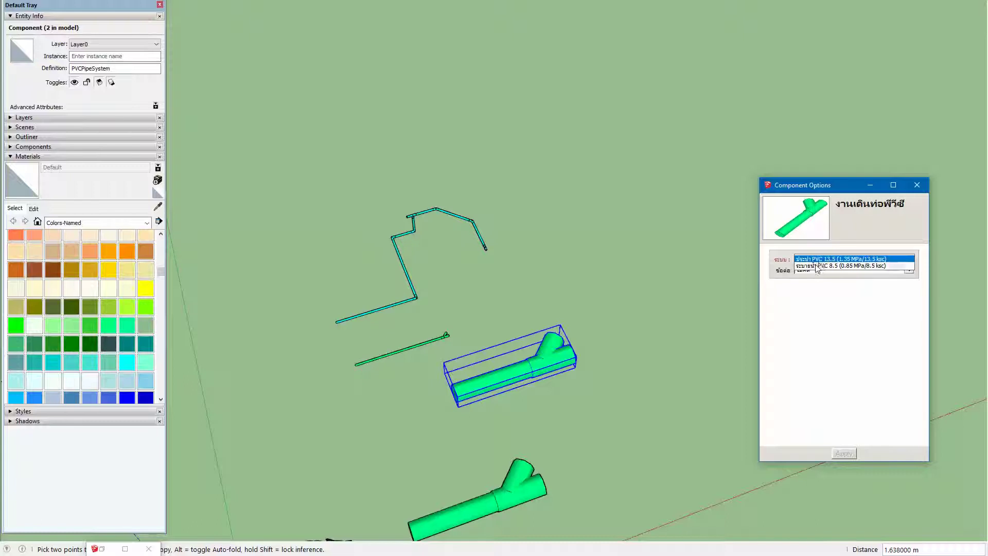
{"action": "left_click", "coordinate": [818, 266]}
{"action": "left_click", "coordinate": [817, 270]}
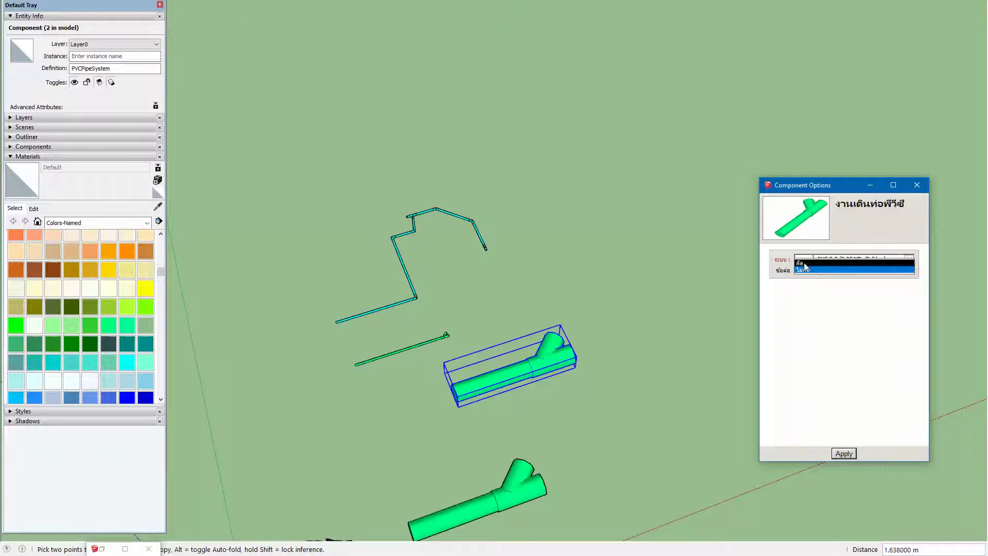
{"action": "left_click", "coordinate": [810, 282]}
{"action": "left_click", "coordinate": [846, 455]}
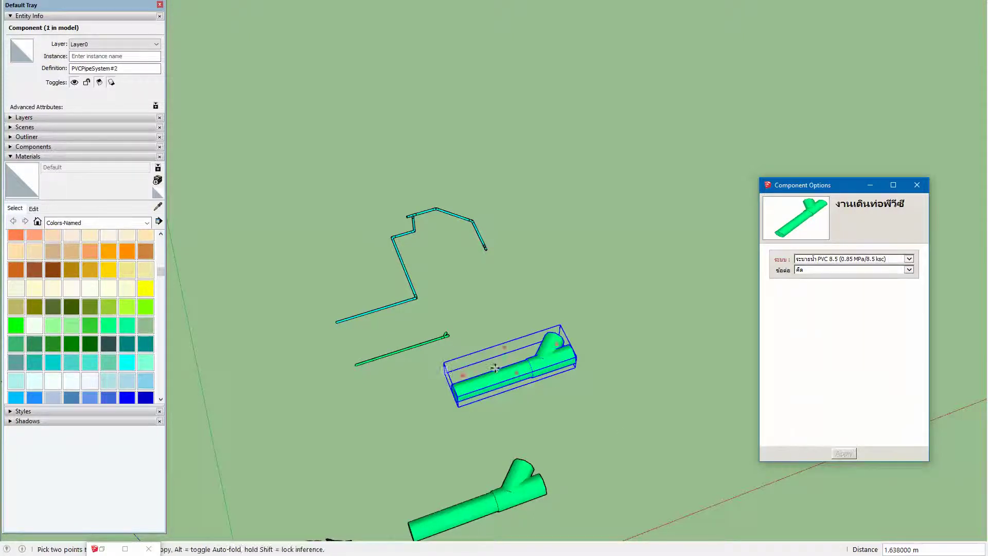
Rebuild the copy's inner straight pipe at 55 mm (2") diameter
{"action": "key", "text": "space"}
{"action": "double_click", "coordinate": [540, 369]}
{"action": "left_click", "coordinate": [539, 370]}
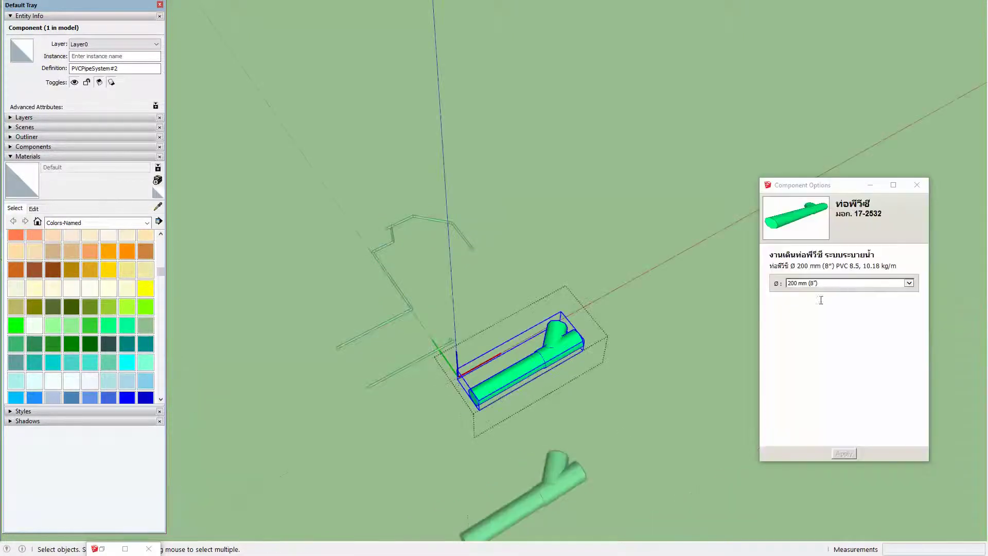
{"action": "left_click", "coordinate": [839, 284]}
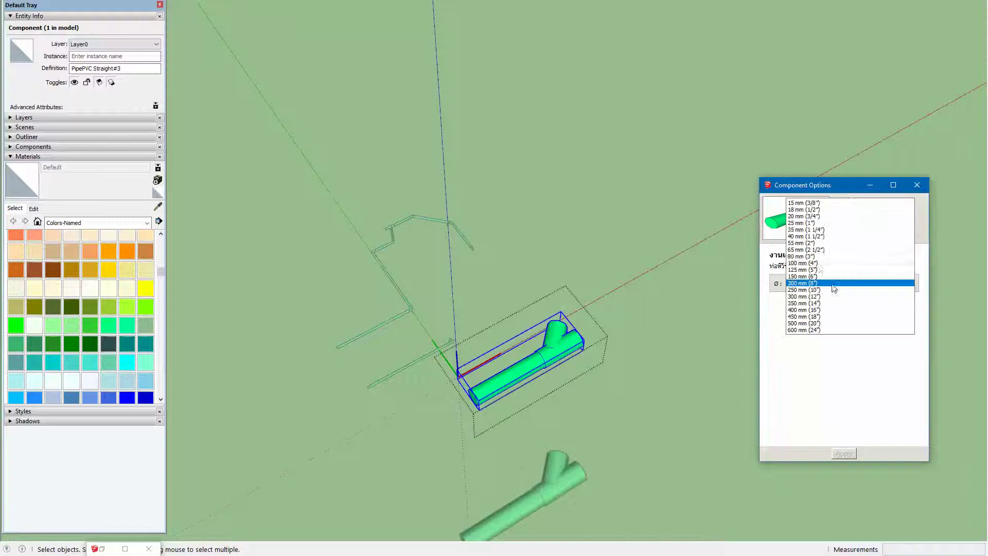
{"action": "left_click", "coordinate": [808, 243]}
{"action": "left_click", "coordinate": [844, 454]}
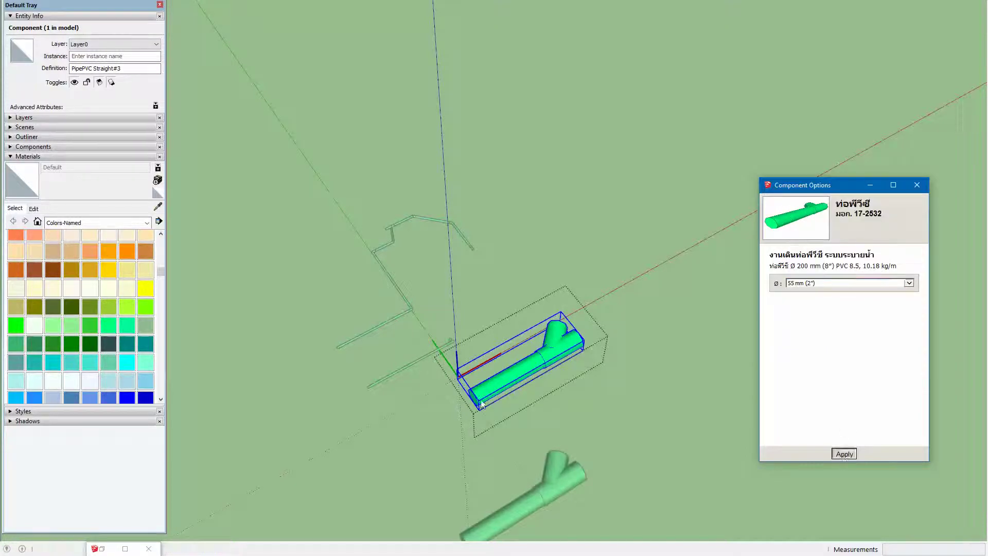
{"action": "scroll", "coordinate": [502, 383], "scroll_direction": "up", "scroll_amount": 5}
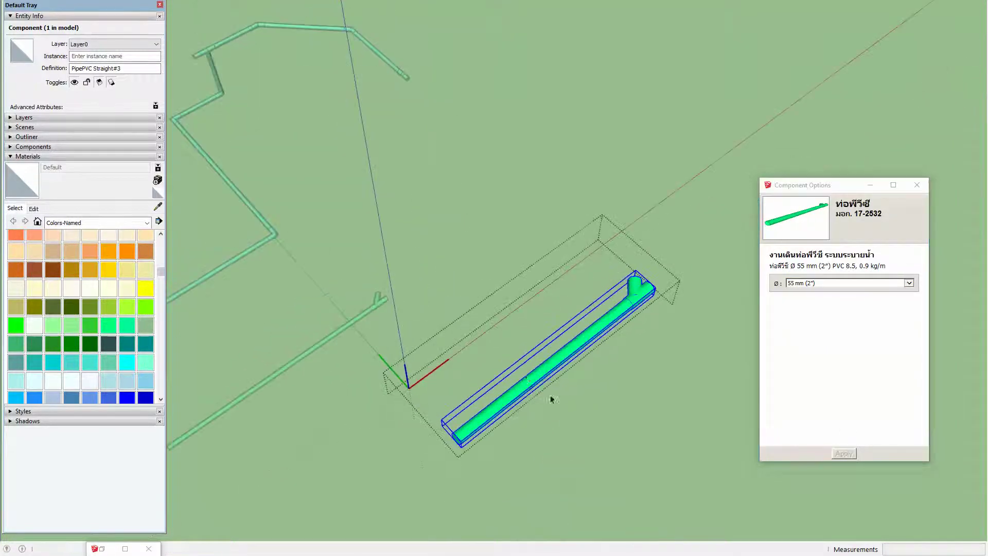
Copy the 55 mm pipe beside the original and make the copy unique
{"action": "key", "text": "m"}
{"action": "key", "text": "ctrl"}
{"action": "left_click", "coordinate": [524, 380]}
{"action": "left_click", "coordinate": [489, 342]}
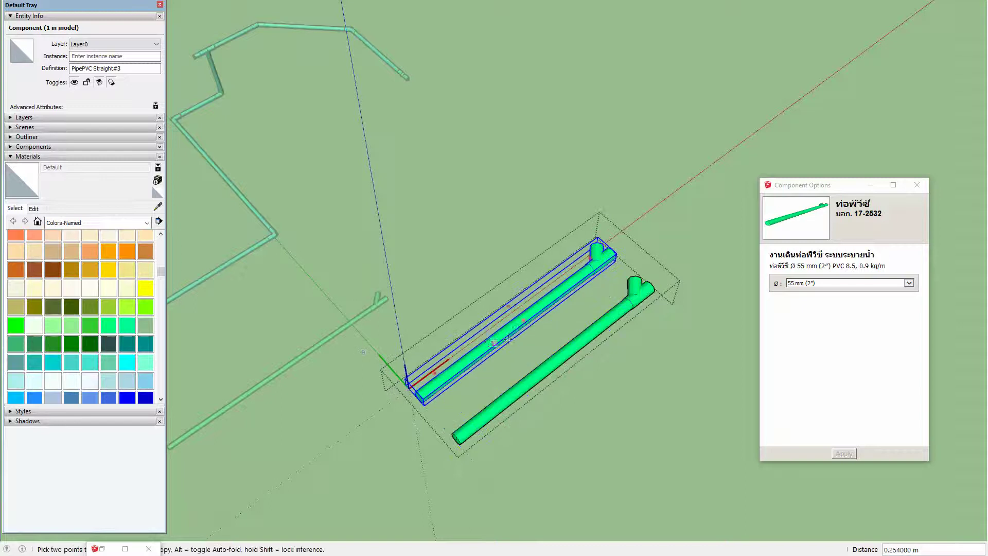
{"action": "middle_click_drag", "start_coordinate": [510, 335], "coordinate": [501, 332]}
{"action": "key", "text": "s"}
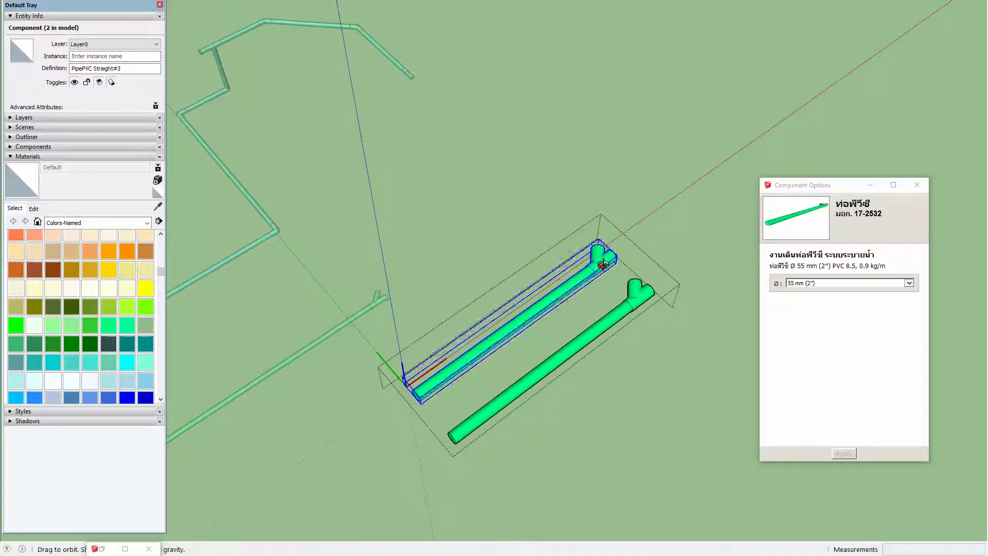
{"action": "key", "text": "space"}
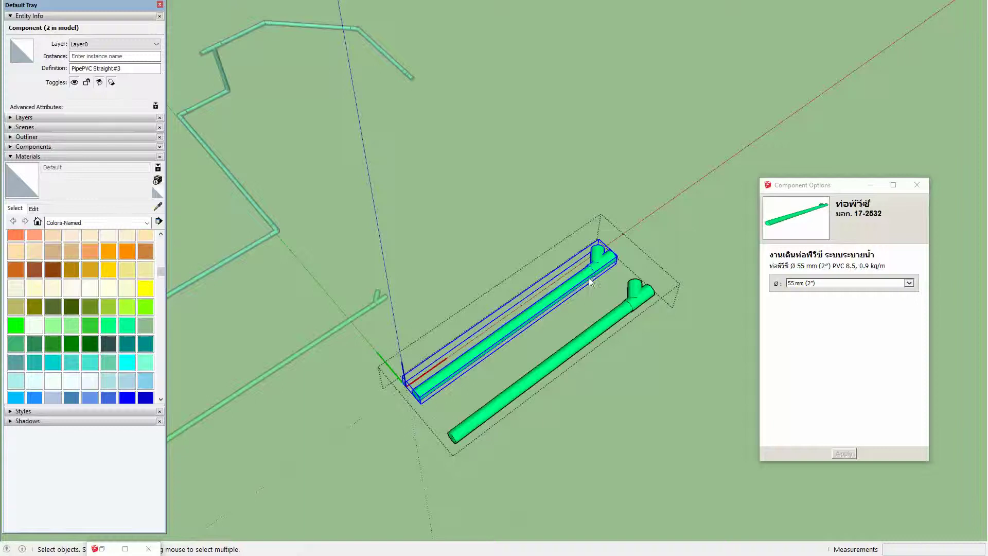
{"action": "right_click", "coordinate": [590, 282]}
{"action": "left_click", "coordinate": [613, 295]}
{"action": "left_click", "coordinate": [566, 288]}
Shorten the unique pipe copy to 0.696 m and give it a 45° elbow end
{"action": "key", "text": "s"}
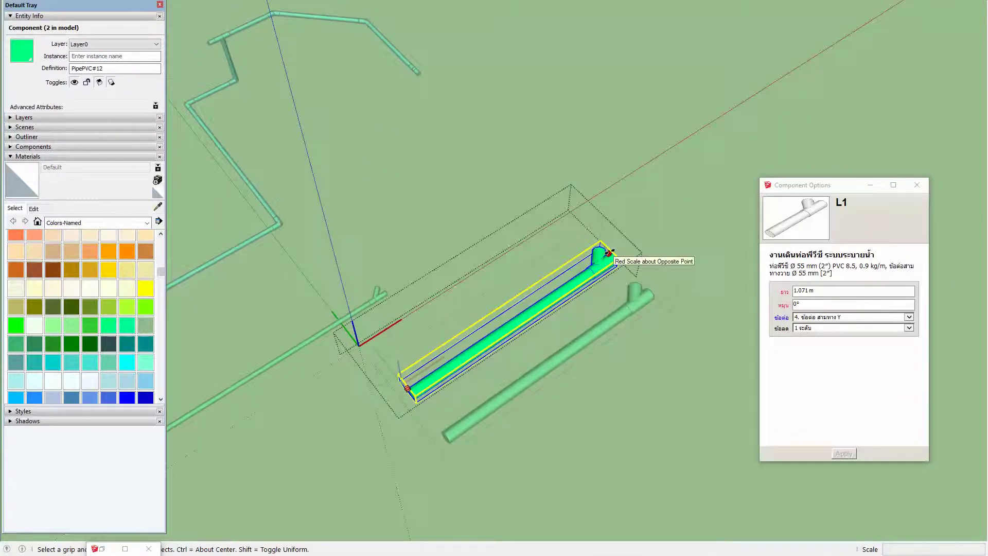
{"action": "left_click_drag", "start_coordinate": [609, 253], "coordinate": [537, 288]}
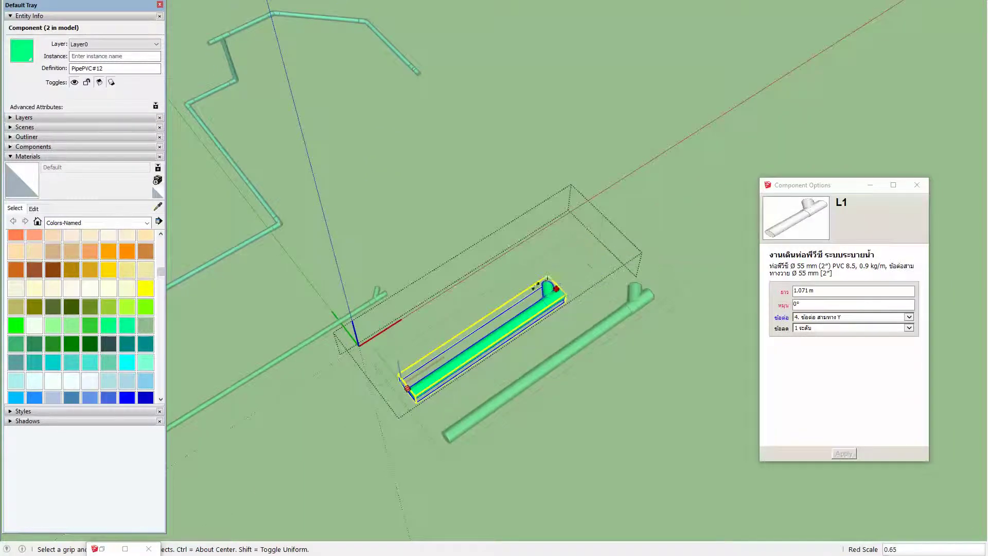
{"action": "left_click", "coordinate": [862, 317]}
{"action": "left_click", "coordinate": [820, 298]}
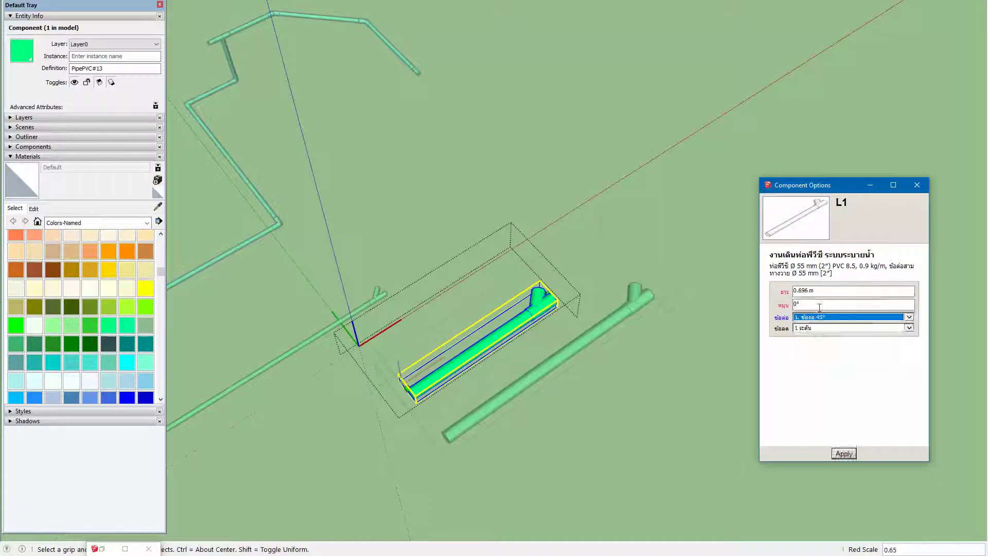
{"action": "left_click", "coordinate": [844, 454]}
{"action": "mouse_move", "coordinate": [536, 301]}
{"action": "middle_mouse_down"}
{"action": "mouse_move", "coordinate": [515, 332]}
{"action": "mouse_move", "coordinate": [517, 365]}
{"action": "middle_mouse_up"}
{"action": "middle_click_drag", "start_coordinate": [430, 414], "coordinate": [427, 435]}
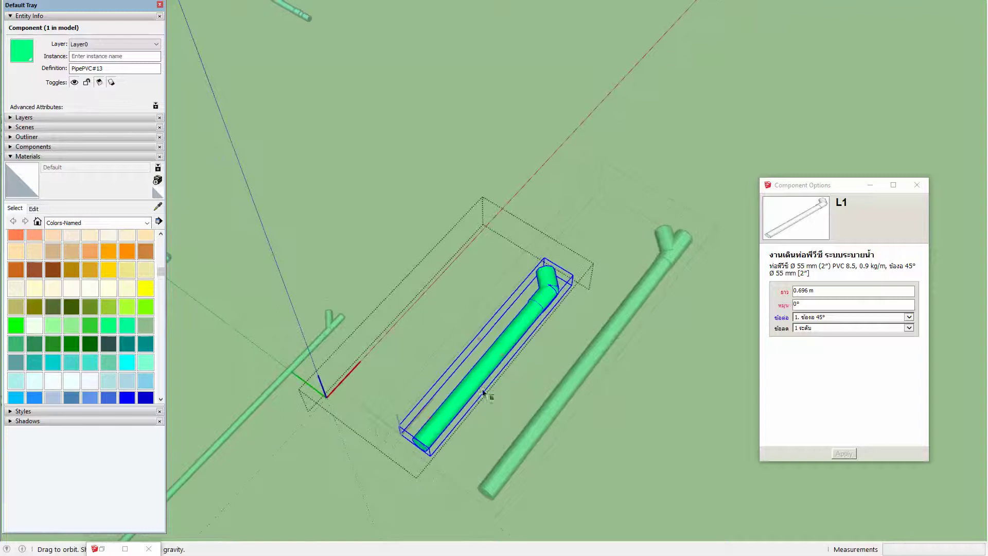
Start placing a duplicate of the 0.696 m elbow pipe
{"action": "key", "text": "m"}
{"action": "key", "text": "ctrl"}
{"action": "left_click", "coordinate": [421, 445]}
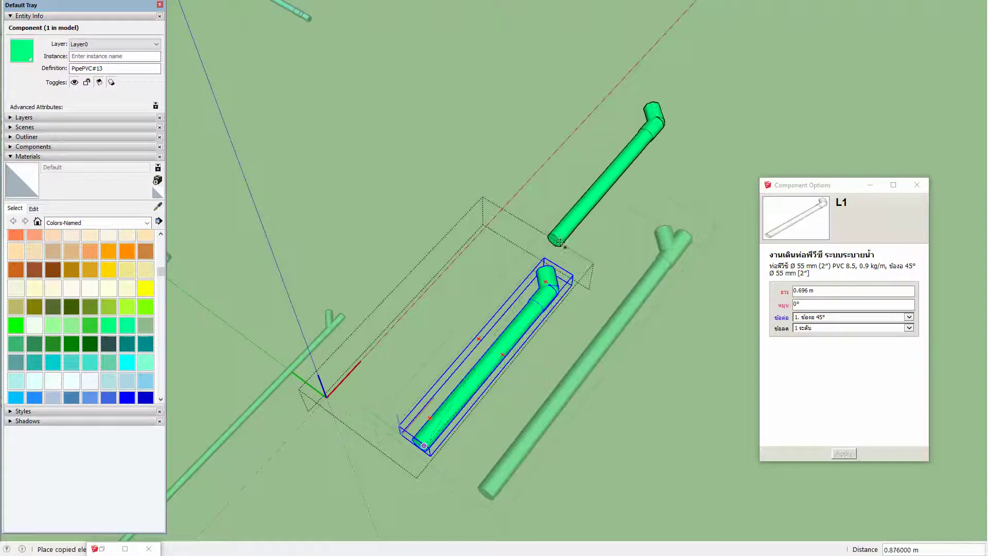
Place the elbow pipe copy, tilt it 45°, and join it onto the first elbow's endpoint
{"action": "left_click", "coordinate": [572, 214]}
{"action": "scroll", "coordinate": [577, 208], "scroll_direction": "up", "scroll_amount": 2}
{"action": "scroll", "coordinate": [577, 208], "scroll_direction": "up", "scroll_amount": 2}
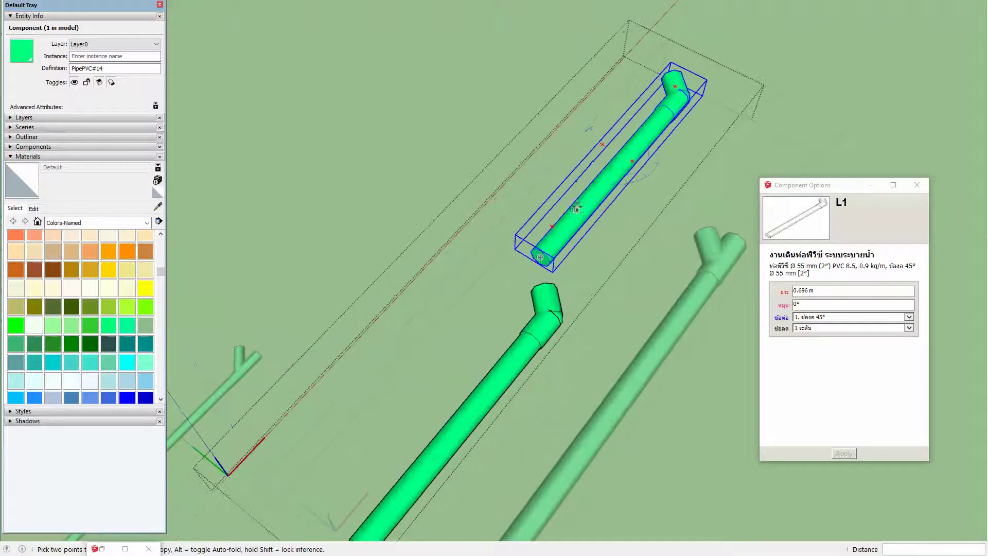
{"action": "left_click", "coordinate": [633, 161]}
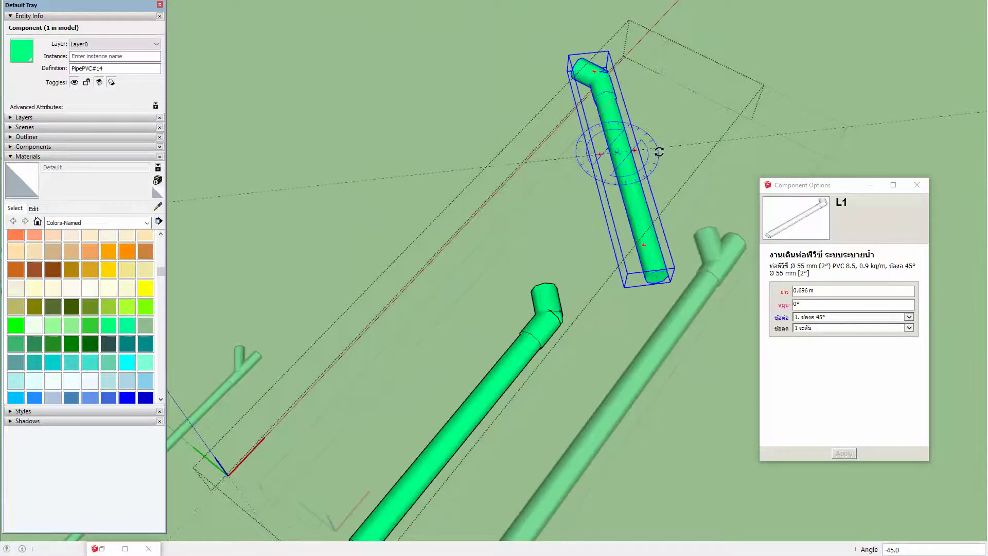
{"action": "key", "text": "m"}
{"action": "scroll", "coordinate": [663, 281], "scroll_direction": "up", "scroll_amount": 2}
{"action": "scroll", "coordinate": [662, 281], "scroll_direction": "up", "scroll_amount": 2}
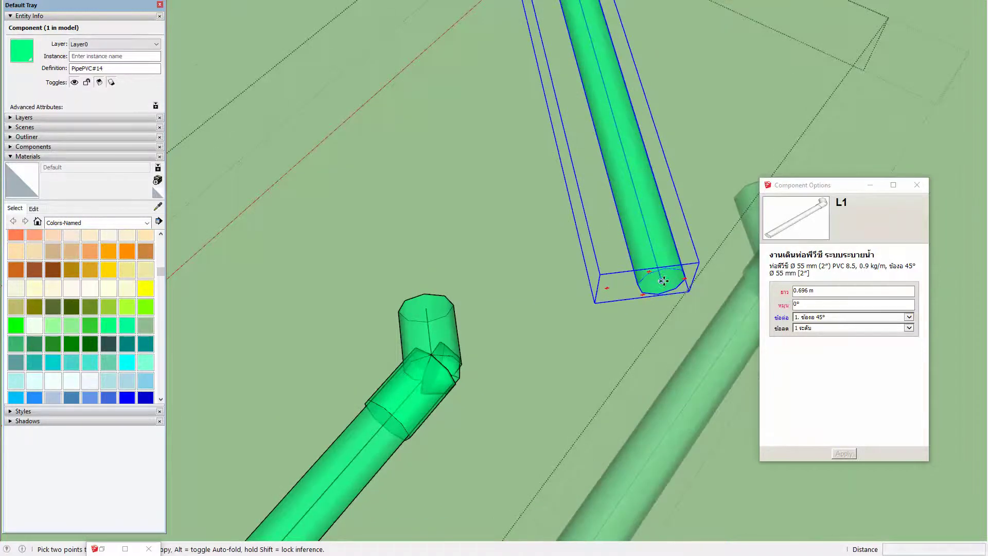
{"action": "left_click", "coordinate": [663, 280]}
{"action": "scroll", "coordinate": [427, 335], "scroll_direction": "up", "scroll_amount": 2}
{"action": "scroll", "coordinate": [463, 334], "scroll_direction": "up", "scroll_amount": 2}
{"action": "scroll", "coordinate": [494, 340], "scroll_direction": "up", "scroll_amount": 2}
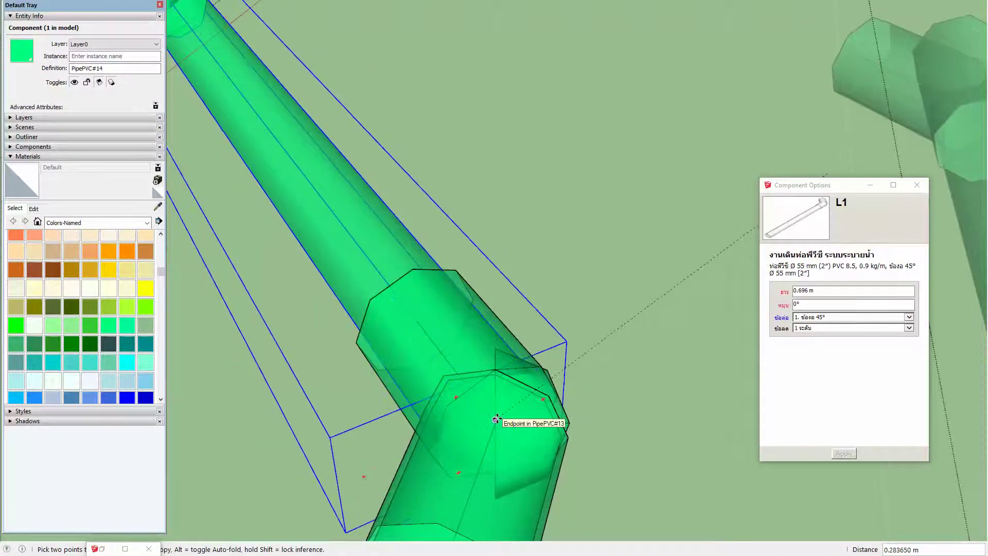
{"action": "left_click", "coordinate": [496, 419]}
{"action": "scroll", "coordinate": [463, 360], "scroll_direction": "down", "scroll_amount": 3}
{"action": "scroll", "coordinate": [411, 314], "scroll_direction": "down", "scroll_amount": 3}
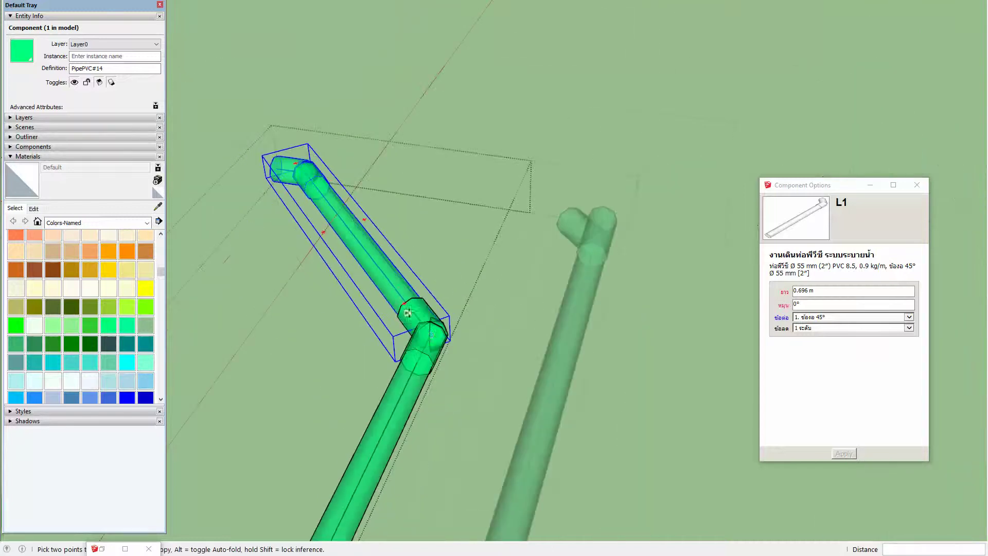
{"action": "mouse_move", "coordinate": [408, 314]}
{"action": "middle_mouse_down"}
{"action": "mouse_move", "coordinate": [414, 286]}
{"action": "mouse_move", "coordinate": [379, 357]}
{"action": "mouse_move", "coordinate": [423, 346]}
{"action": "middle_mouse_up"}
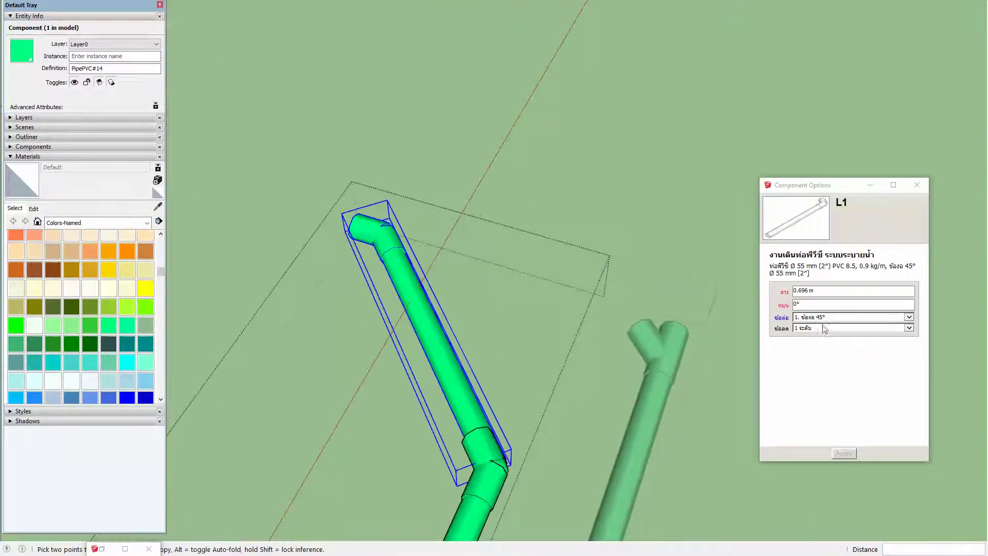
Set the joined pipe's rotation to 180° in Component Options
{"action": "left_click", "coordinate": [794, 305]}
{"action": "type", "text": "1"}
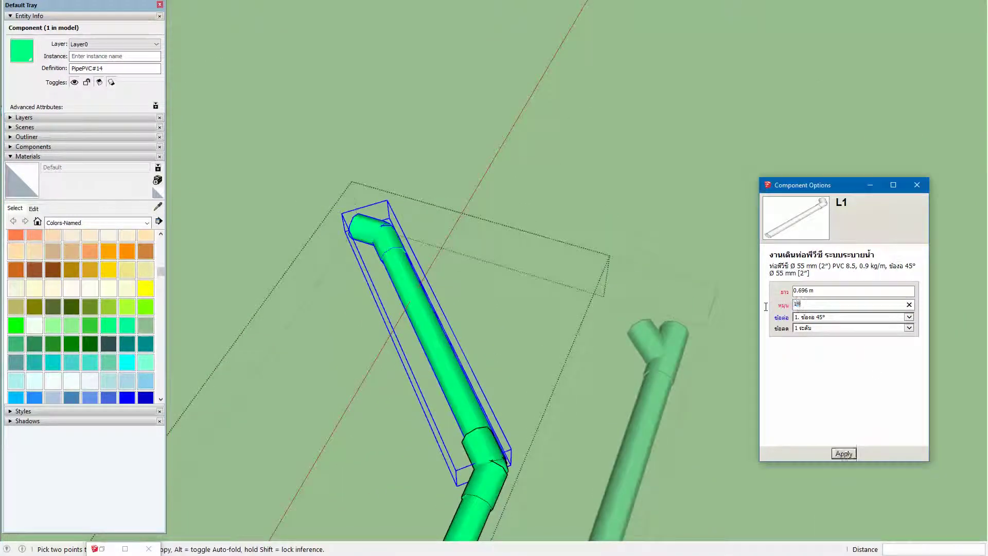
{"action": "type", "text": "80"}
{"action": "key", "text": "Return"}
{"action": "scroll", "coordinate": [488, 410], "scroll_direction": "down", "scroll_amount": 2}
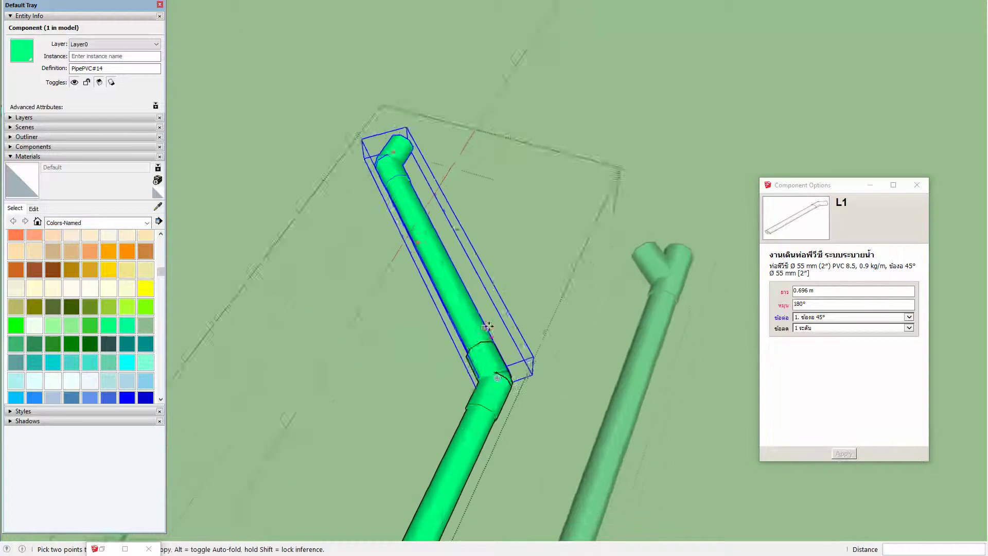
{"action": "scroll", "coordinate": [484, 360], "scroll_direction": "down", "scroll_amount": 2}
{"action": "scroll", "coordinate": [481, 346], "scroll_direction": "down", "scroll_amount": 2}
{"action": "scroll", "coordinate": [474, 343], "scroll_direction": "down", "scroll_amount": 1}
{"action": "mouse_move", "coordinate": [474, 344]}
{"action": "middle_mouse_down"}
{"action": "mouse_move", "coordinate": [342, 338]}
{"action": "mouse_move", "coordinate": [338, 361]}
{"action": "mouse_move", "coordinate": [412, 335]}
{"action": "mouse_move", "coordinate": [437, 372]}
{"action": "middle_mouse_up"}
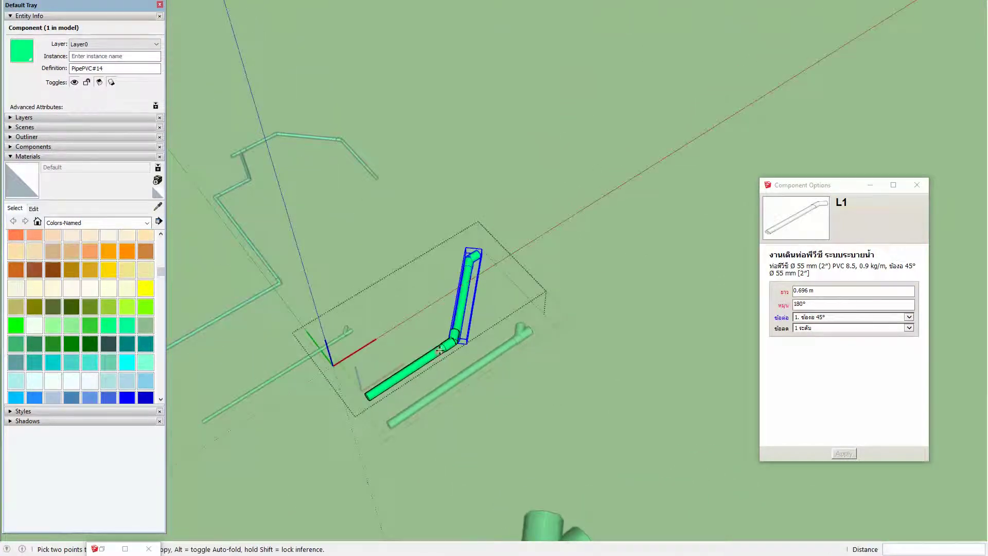
Copy the horizontal elbow pipe up toward the new top elbow
{"action": "key", "text": "space"}
{"action": "middle_click_drag", "start_coordinate": [463, 307], "coordinate": [416, 370]}
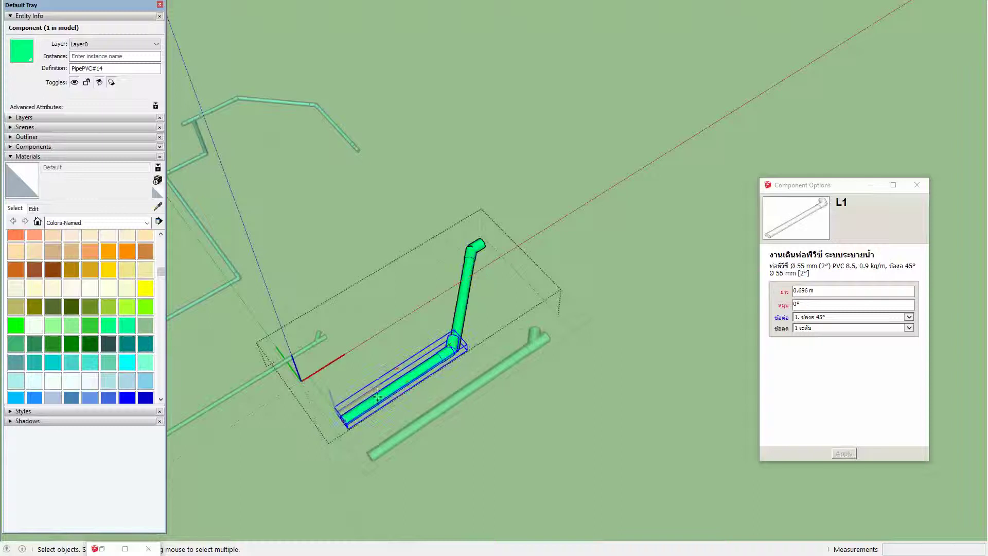
{"action": "left_click", "coordinate": [417, 373]}
{"action": "key", "text": "m"}
{"action": "left_click", "coordinate": [357, 406]}
{"action": "key", "text": "ctrl"}
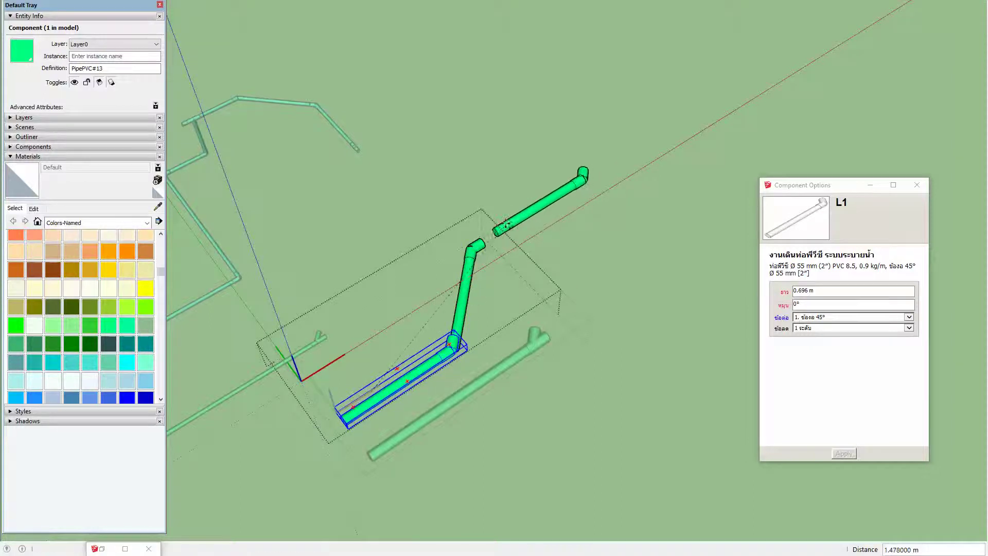
{"action": "left_click", "coordinate": [508, 223]}
{"action": "scroll", "coordinate": [474, 242], "scroll_direction": "up", "scroll_amount": 2}
{"action": "scroll", "coordinate": [474, 242], "scroll_direction": "up", "scroll_amount": 3}
{"action": "scroll", "coordinate": [474, 242], "scroll_direction": "up", "scroll_amount": 2}
{"action": "scroll", "coordinate": [475, 242], "scroll_direction": "up", "scroll_amount": 3}
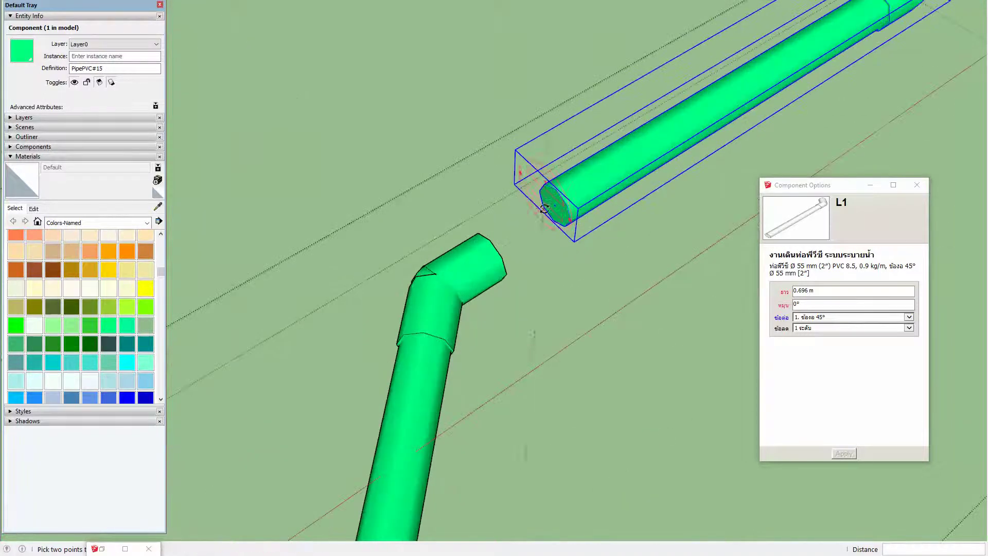
{"action": "left_click", "coordinate": [553, 205]}
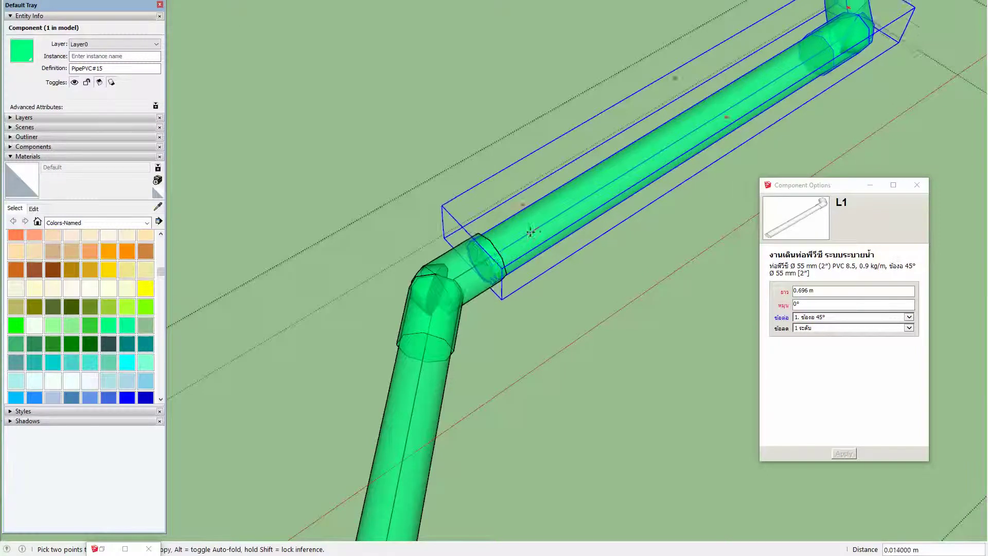
Join the moved pipe copy onto the elbow's end
{"action": "left_click", "coordinate": [497, 254]}
{"action": "scroll", "coordinate": [496, 253], "scroll_direction": "down", "scroll_amount": 3}
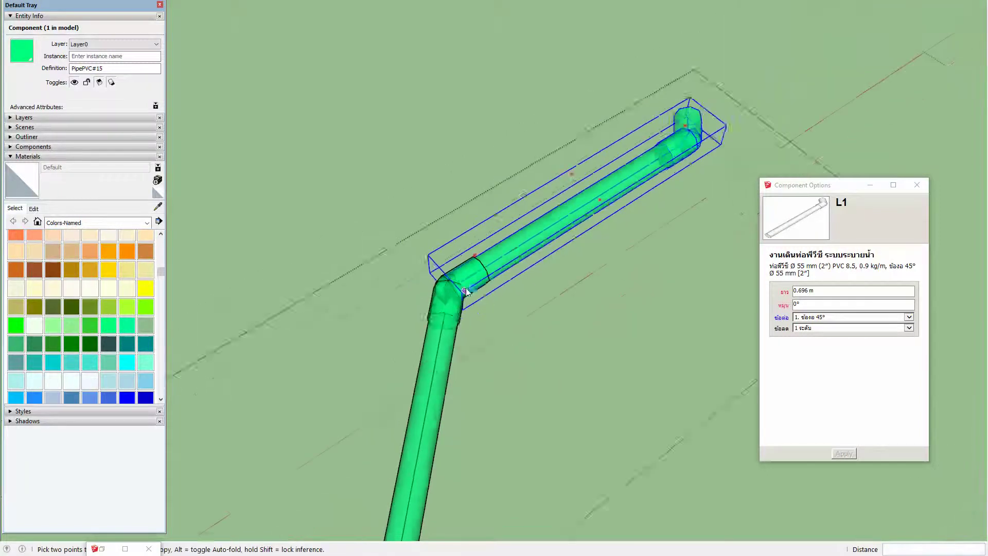
{"action": "scroll", "coordinate": [566, 227], "scroll_direction": "down", "scroll_amount": 3}
{"action": "key", "text": "space"}
{"action": "middle_click_drag", "start_coordinate": [602, 211], "coordinate": [540, 235], "text": "shift"}
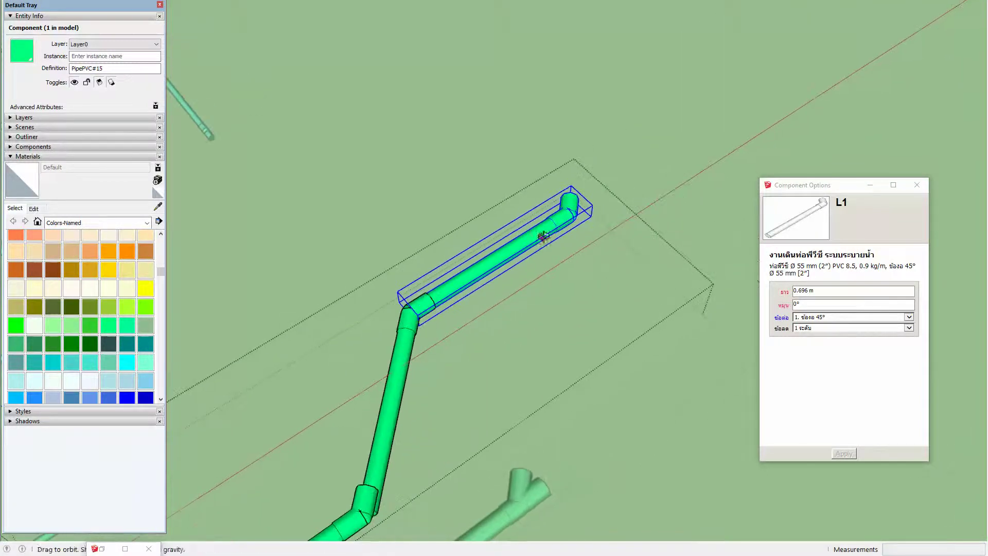
Set the pipe's end fitting to '3. ข้อต่อ สามทาง 90°' and apply it
{"action": "left_click", "coordinate": [813, 322]}
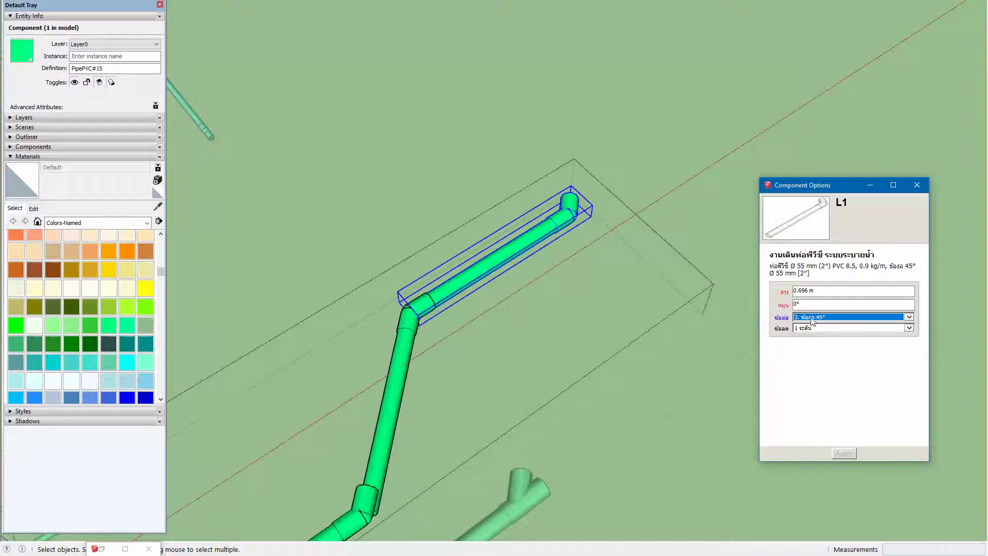
{"action": "left_click", "coordinate": [848, 346]}
{"action": "left_click", "coordinate": [847, 453]}
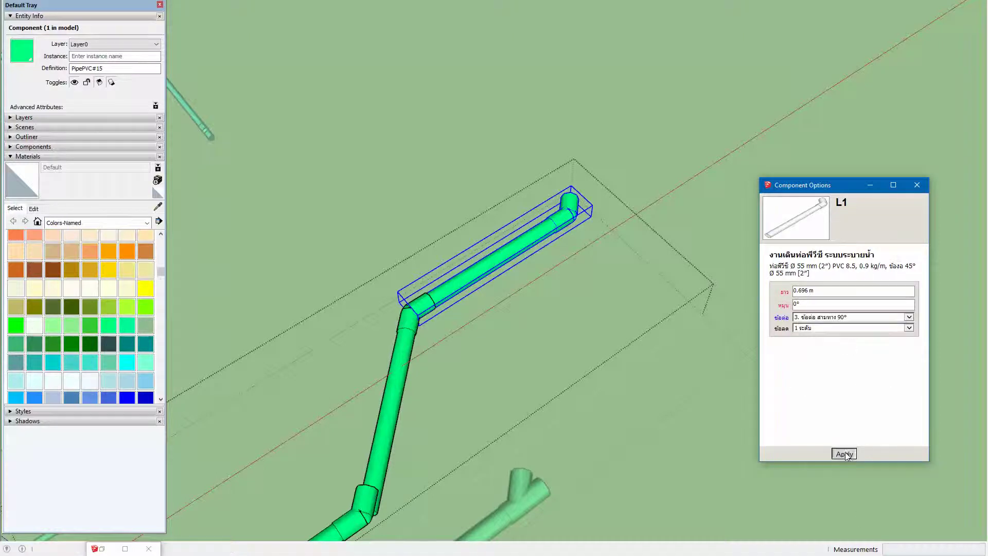
{"action": "mouse_move", "coordinate": [553, 176]}
{"action": "middle_mouse_down"}
{"action": "mouse_move", "coordinate": [499, 266]}
{"action": "mouse_move", "coordinate": [509, 298]}
{"action": "middle_mouse_up"}
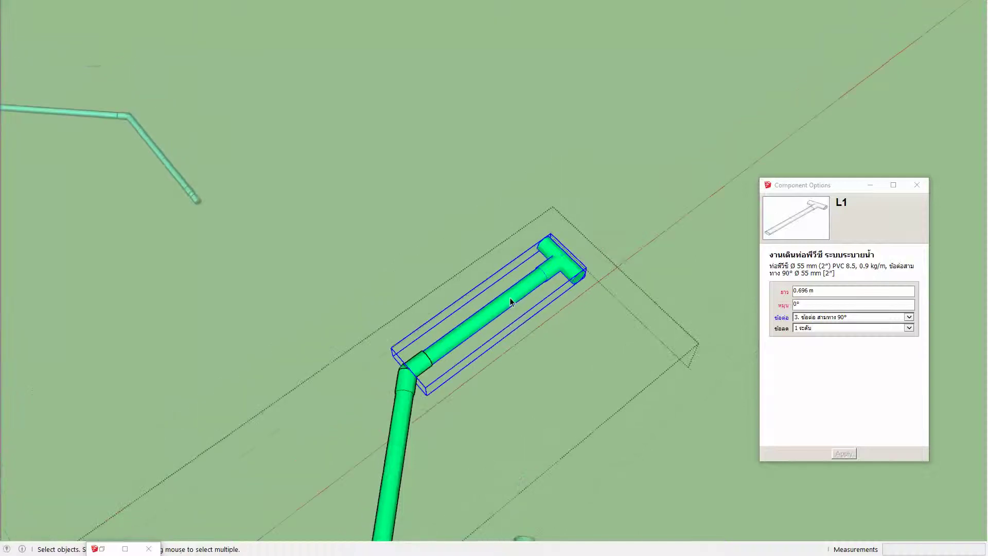
Copy the tee-ended pipe and turn the copy 90° to lie crosswise
{"action": "key", "text": "b"}
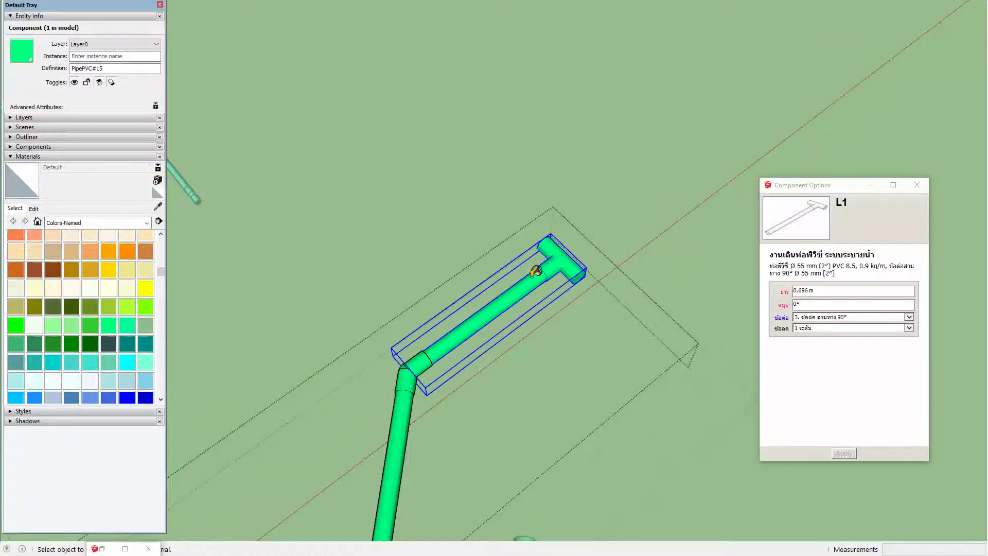
{"action": "key", "text": "m"}
{"action": "left_click", "coordinate": [408, 370]}
{"action": "key", "text": "ctrl"}
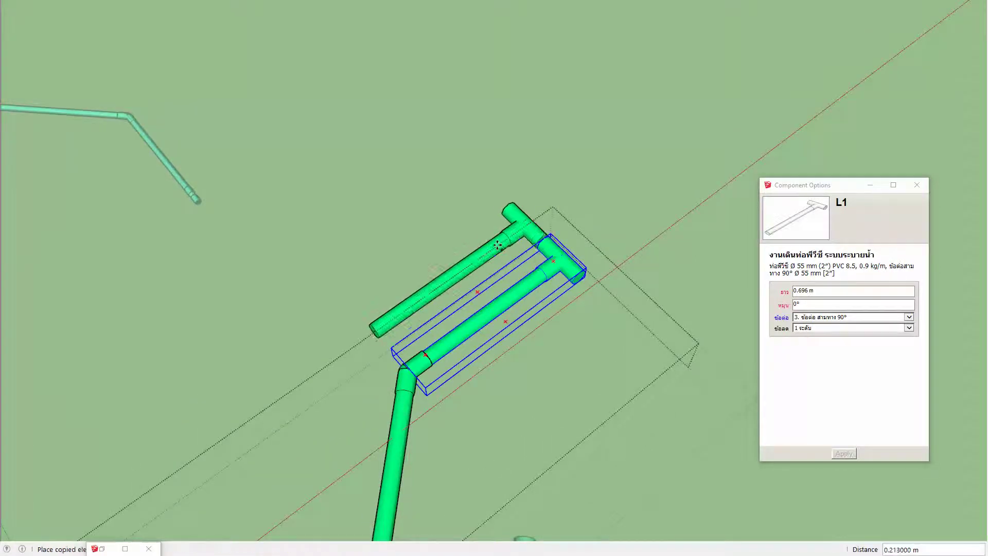
{"action": "left_click", "coordinate": [370, 325]}
{"action": "mouse_move", "coordinate": [437, 252]}
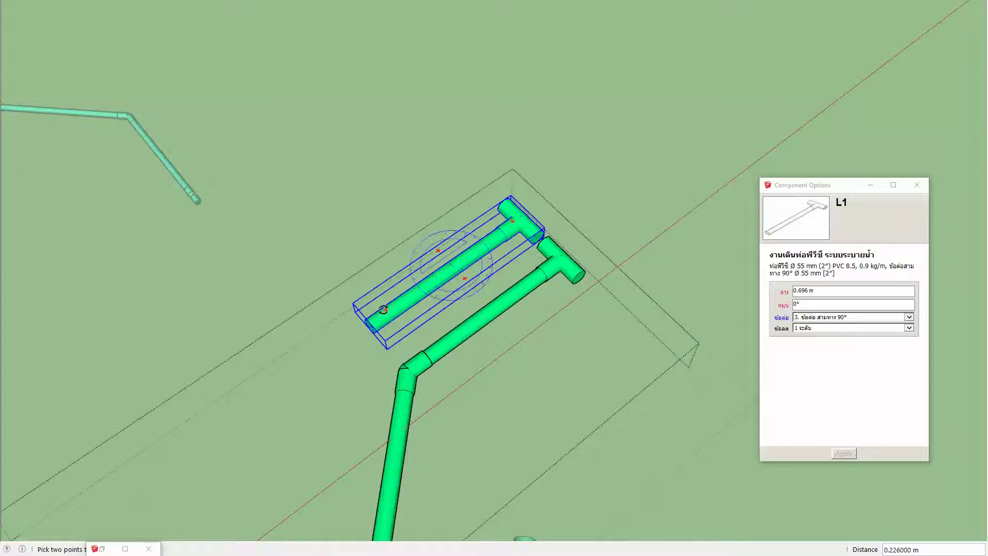
{"action": "left_click", "coordinate": [429, 312]}
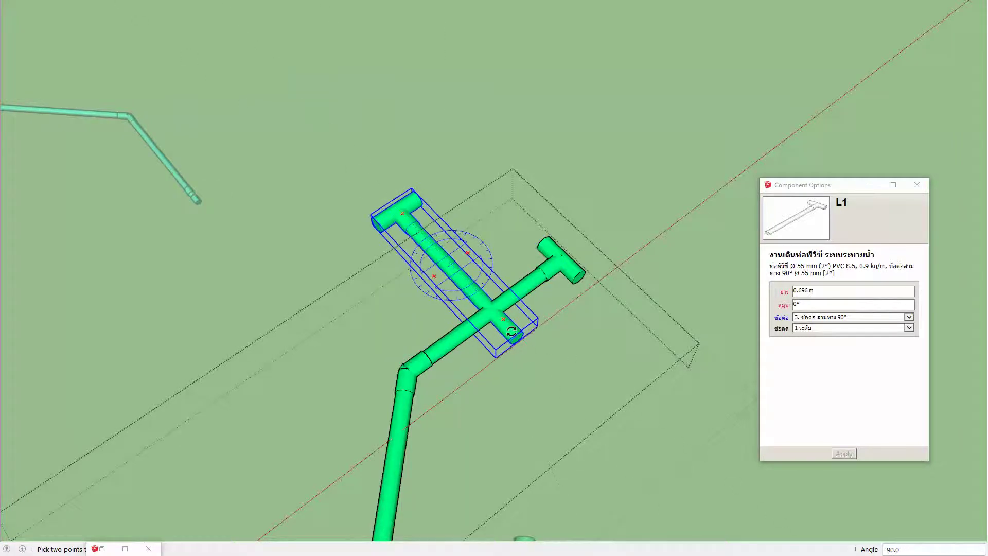
Snap the rotated copy's end into the original pipe's tee
{"action": "left_click", "coordinate": [512, 332]}
{"action": "scroll", "coordinate": [514, 340], "scroll_direction": "up", "scroll_amount": 1}
{"action": "scroll", "coordinate": [520, 344], "scroll_direction": "up", "scroll_amount": 2}
{"action": "scroll", "coordinate": [527, 355], "scroll_direction": "up", "scroll_amount": 2}
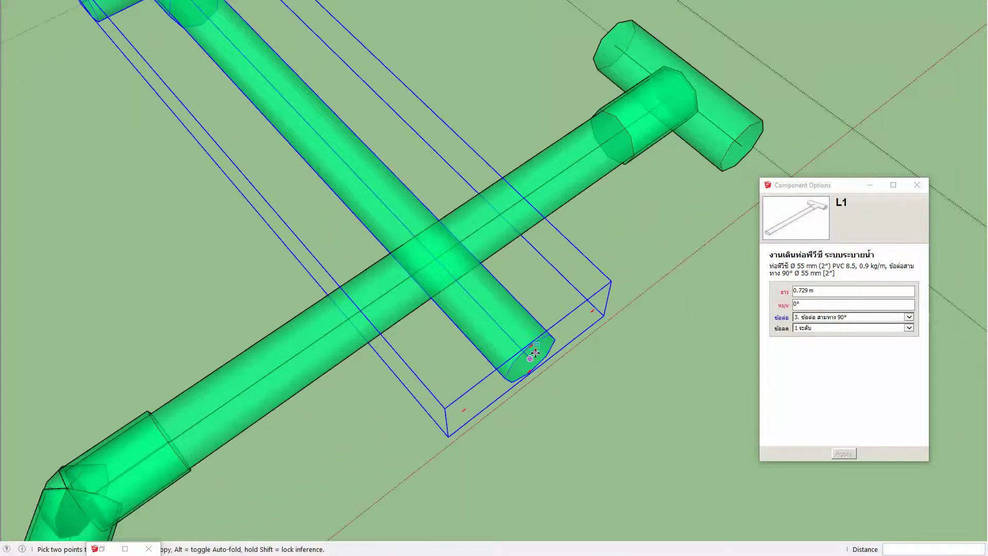
{"action": "left_click", "coordinate": [530, 358]}
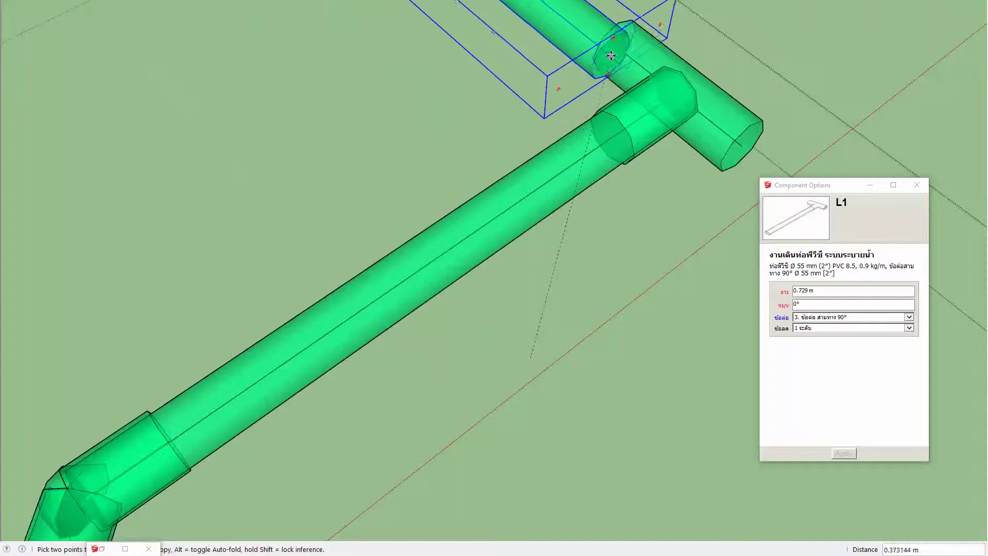
{"action": "scroll", "coordinate": [608, 124], "scroll_direction": "up", "scroll_amount": 2}
{"action": "scroll", "coordinate": [581, 188], "scroll_direction": "up", "scroll_amount": 1}
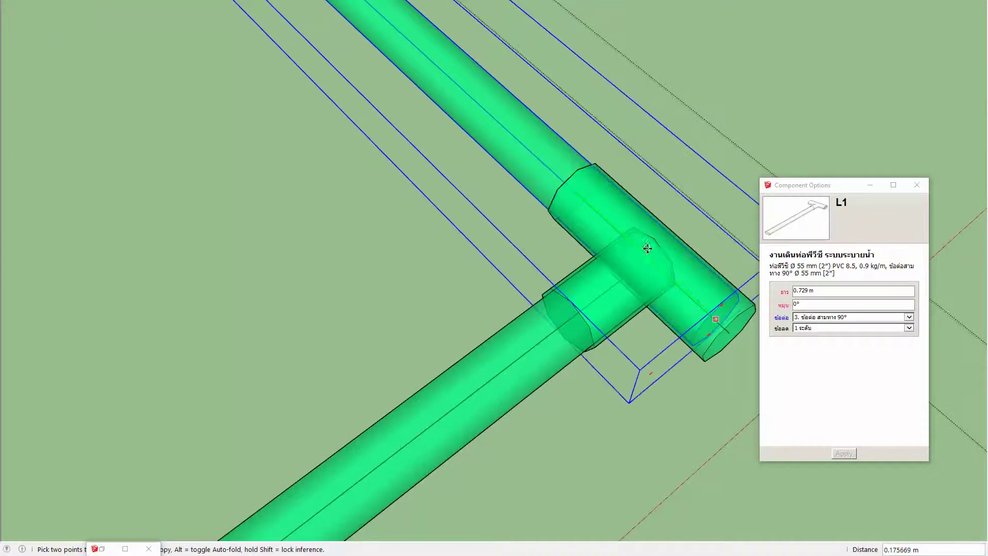
{"action": "scroll", "coordinate": [509, 183], "scroll_direction": "down", "scroll_amount": 3}
{"action": "scroll", "coordinate": [467, 168], "scroll_direction": "down", "scroll_amount": 3}
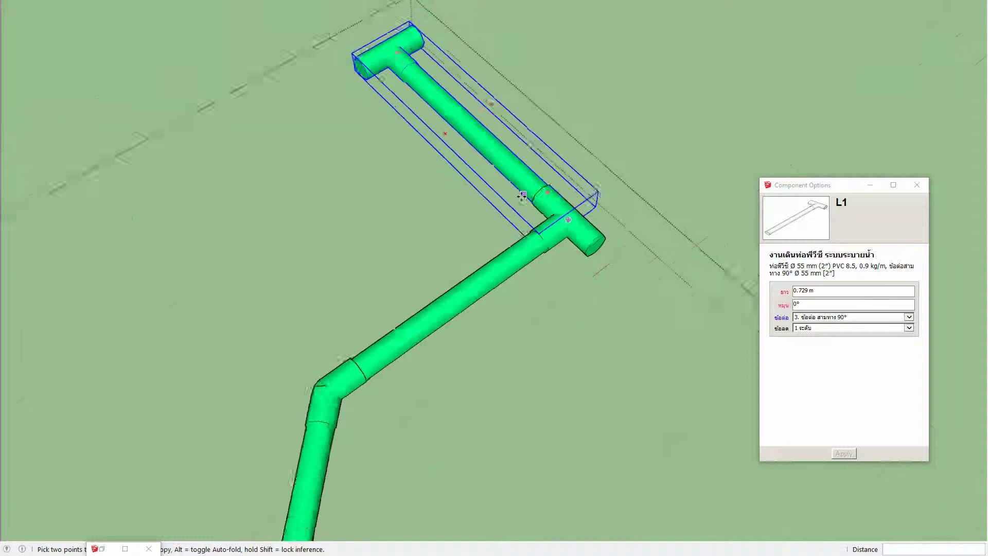
{"action": "middle_click_drag", "start_coordinate": [443, 133], "coordinate": [500, 196], "text": "shift"}
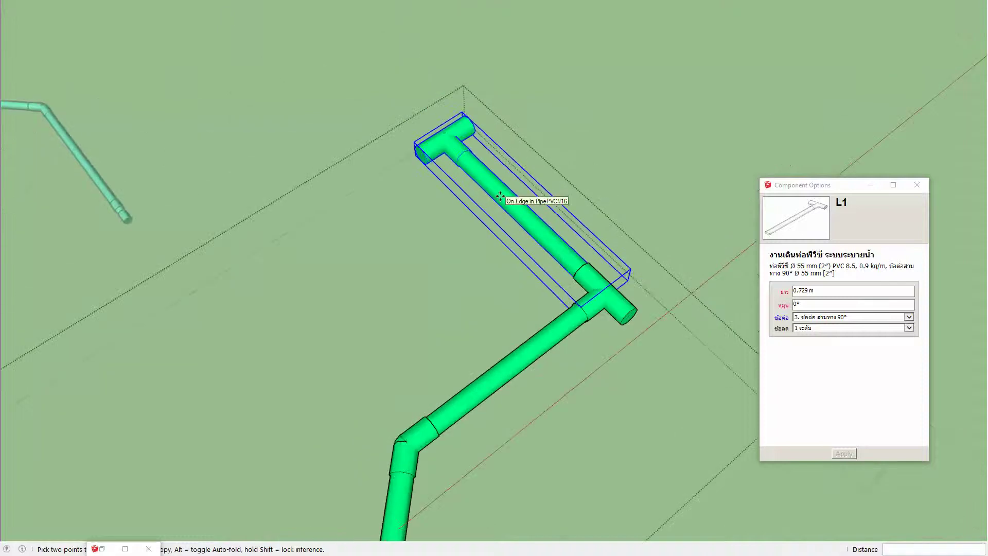
Give the cross pipe a '2. ข้องอ 90°' end elbow with 90° rotation
{"action": "left_click", "coordinate": [828, 322]}
{"action": "left_click", "coordinate": [817, 303]}
{"action": "left_click", "coordinate": [821, 323]}
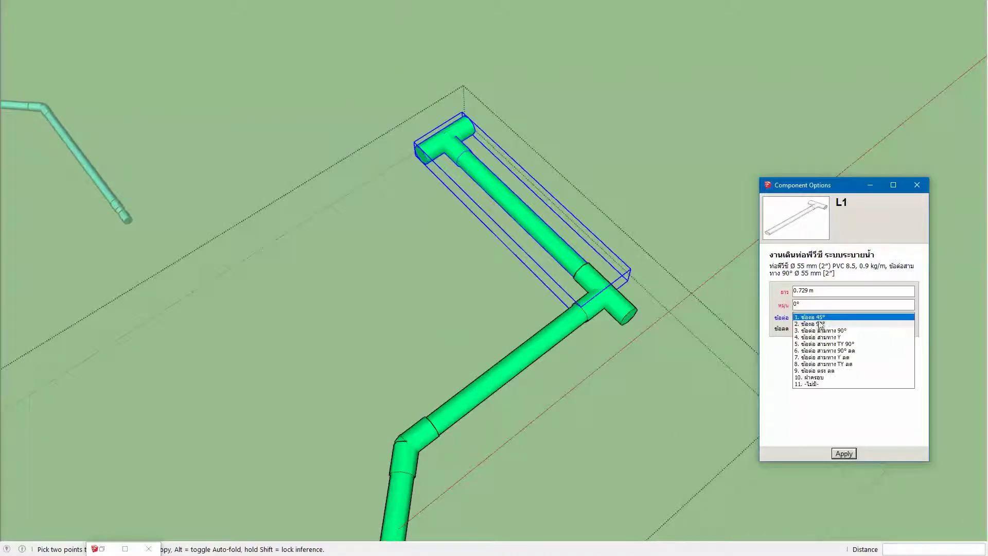
{"action": "left_click", "coordinate": [845, 454]}
{"action": "type", "text": "90"}
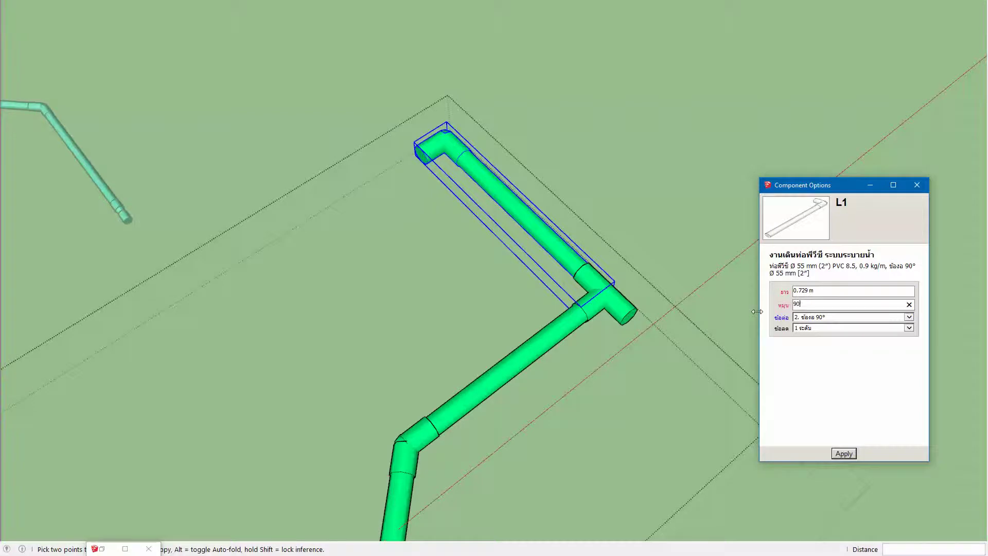
{"action": "key", "text": "Return"}
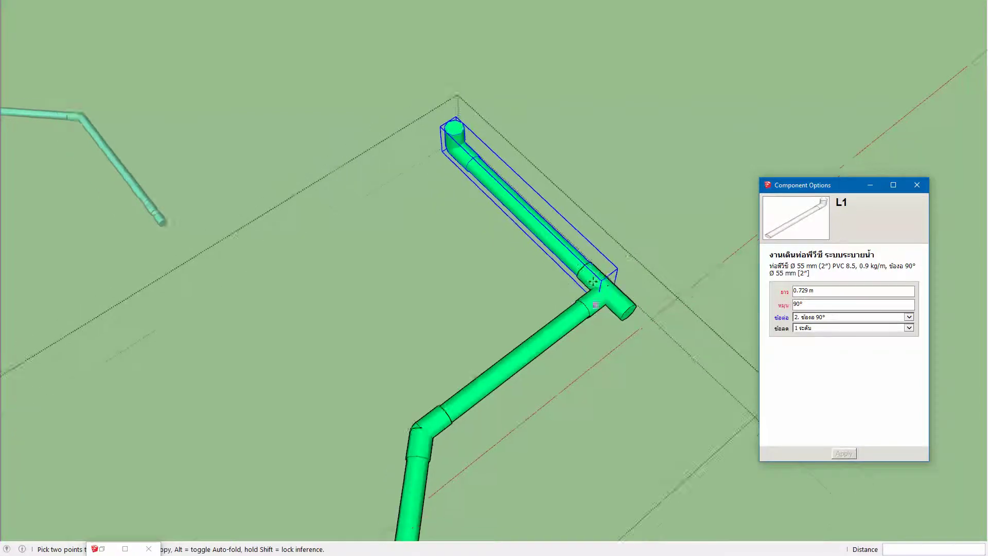
Copy and rotate the pipe to extend from the tee's opposite outlet
{"action": "mouse_move", "coordinate": [565, 223]}
{"action": "middle_mouse_down", "text": "shift"}
{"action": "mouse_move", "coordinate": [507, 144]}
{"action": "mouse_move", "coordinate": [566, 267]}
{"action": "middle_mouse_up", "text": "shift"}
{"action": "left_click", "coordinate": [484, 133]}
{"action": "key", "text": "q"}
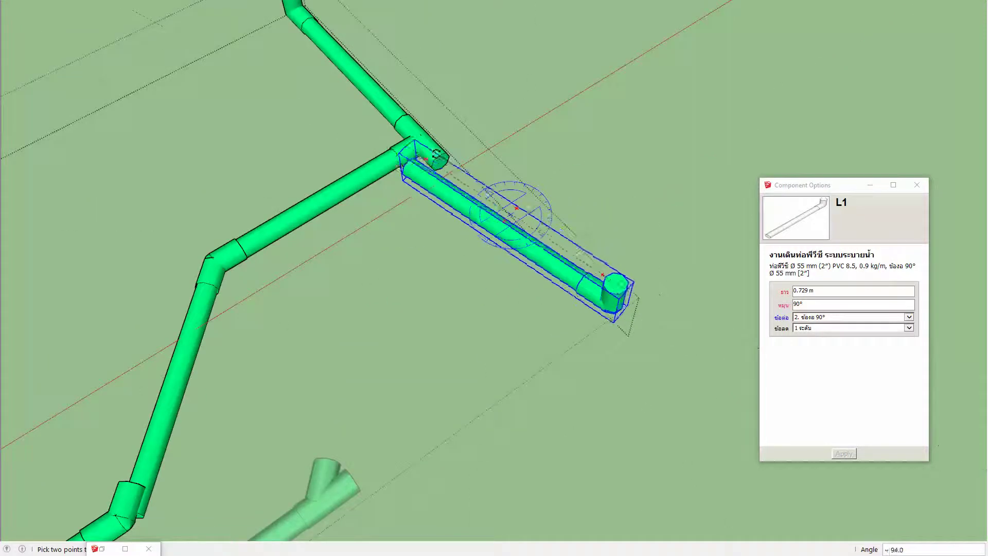
{"action": "key", "text": "m"}
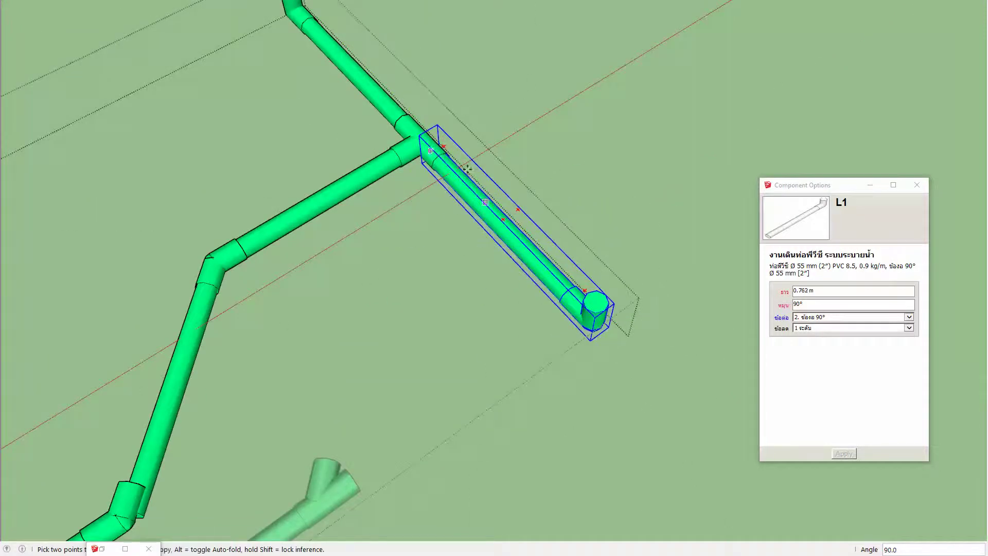
{"action": "middle_click_drag", "start_coordinate": [467, 168], "coordinate": [524, 258], "text": "shift"}
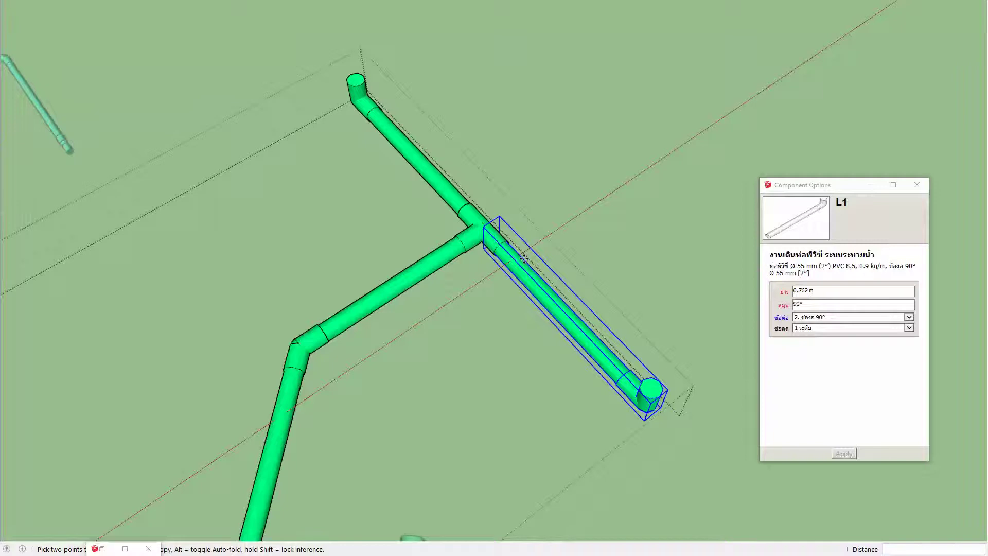
Set the new branch's fitting rotation to 0° with a '1. ข้องอ 45°' elbow
{"action": "left_click", "coordinate": [799, 306]}
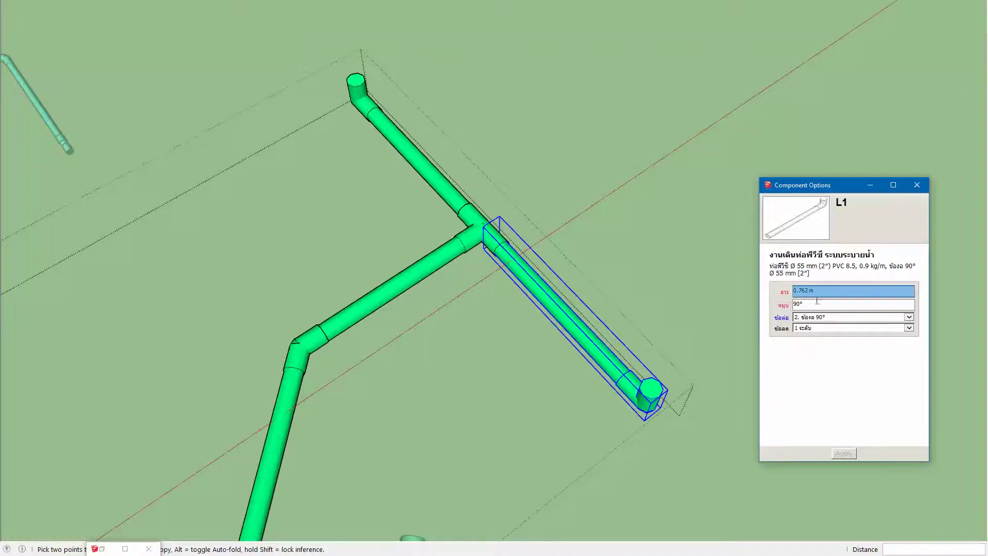
{"action": "key", "text": "Tab"}
{"action": "type", "text": "0"}
{"action": "key", "text": "Return"}
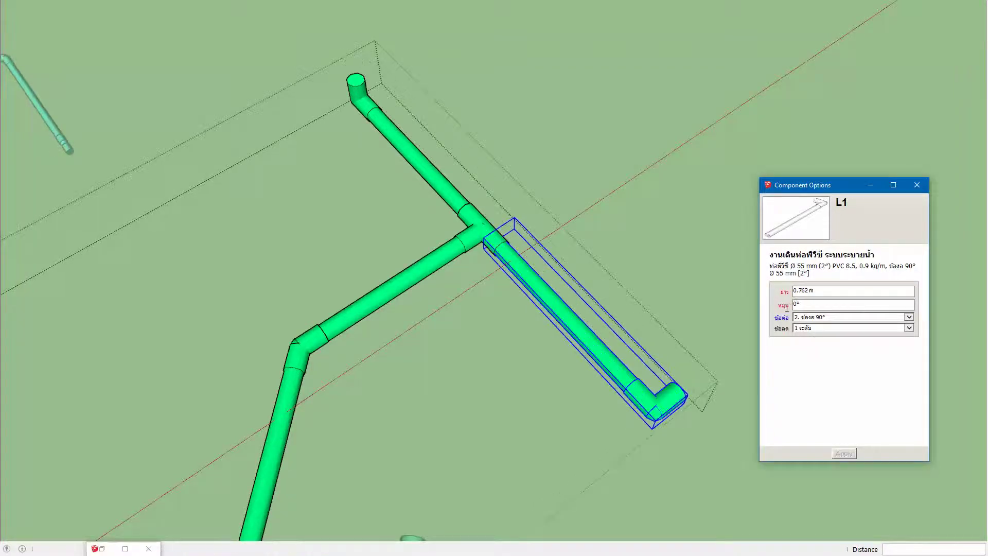
{"action": "left_click", "coordinate": [846, 318]}
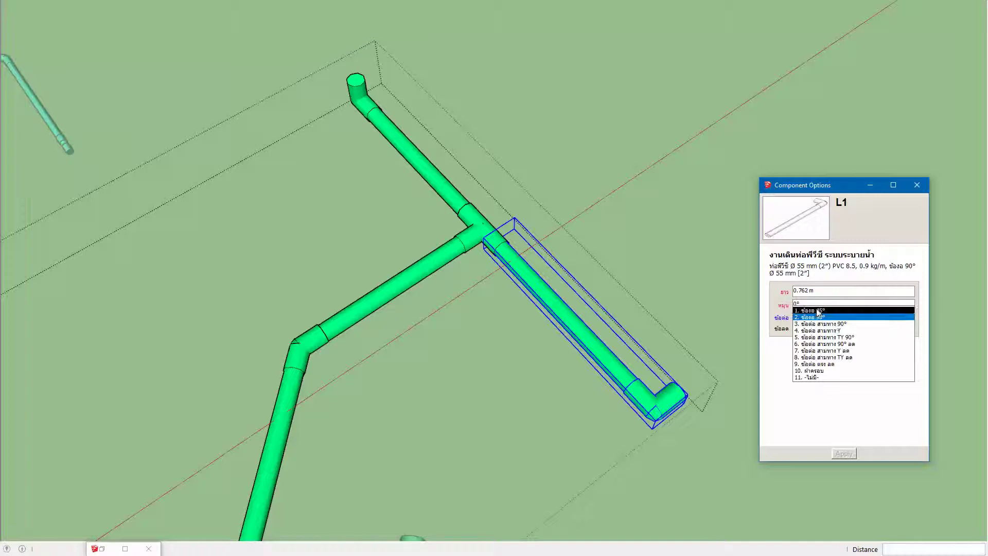
{"action": "left_click", "coordinate": [818, 310]}
{"action": "left_click", "coordinate": [845, 454]}
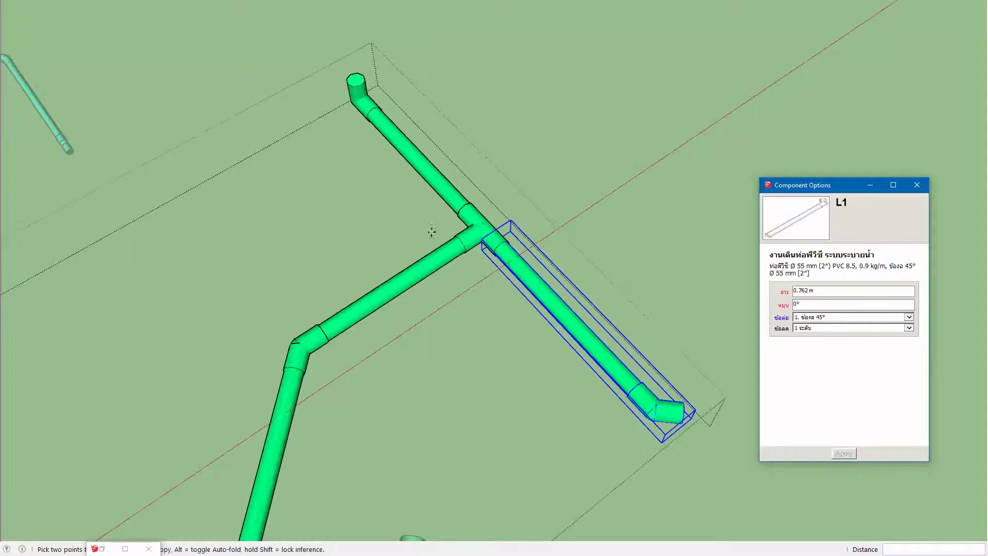
{"action": "middle_click_drag", "start_coordinate": [375, 133], "coordinate": [441, 231]}
{"action": "key", "text": "space"}
Copy the upper-left elbow pipe and rotate the copy upright
{"action": "left_click", "coordinate": [448, 254]}
{"action": "key", "text": "m"}
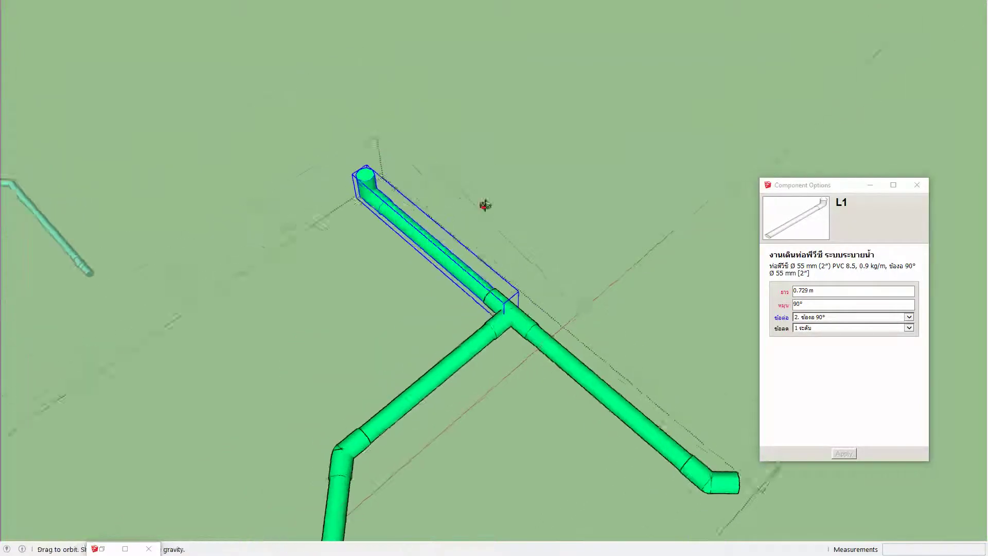
{"action": "left_click", "coordinate": [448, 254]}
{"action": "key", "text": "ctrl"}
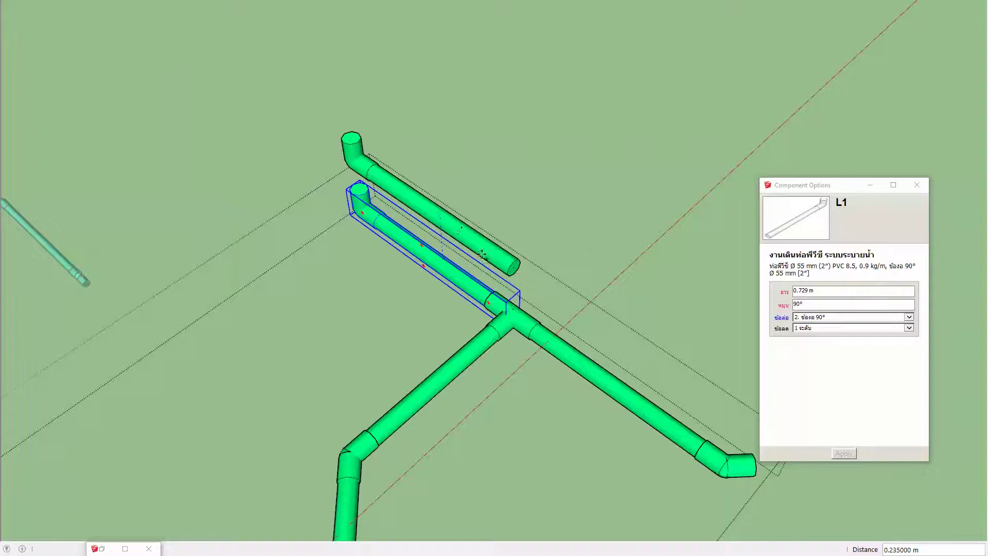
{"action": "left_click", "coordinate": [419, 218]}
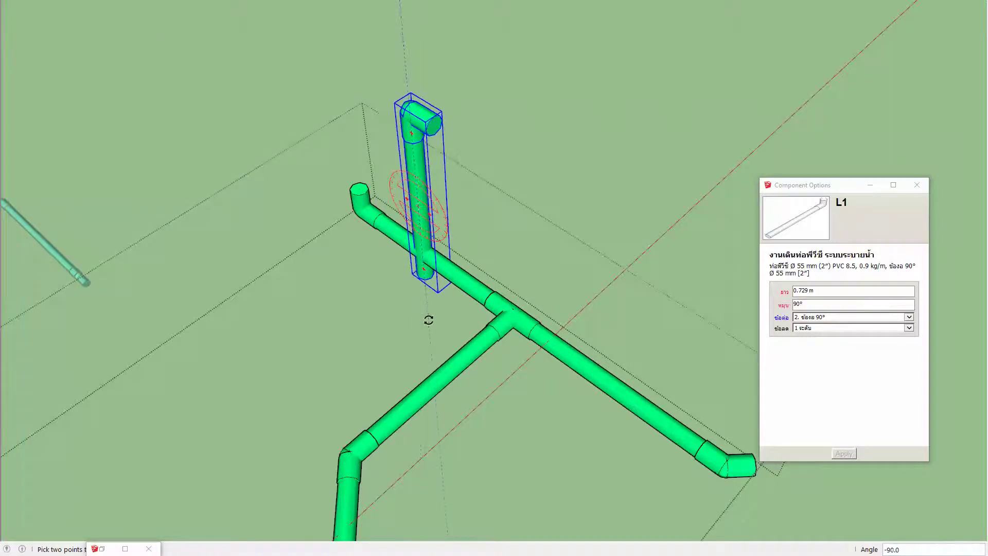
{"action": "left_click", "coordinate": [432, 256]}
Stand the upright copy on the cross pipe's 90° elbow end
{"action": "scroll", "coordinate": [422, 267], "scroll_direction": "up", "scroll_amount": 3}
{"action": "left_click", "coordinate": [419, 276]}
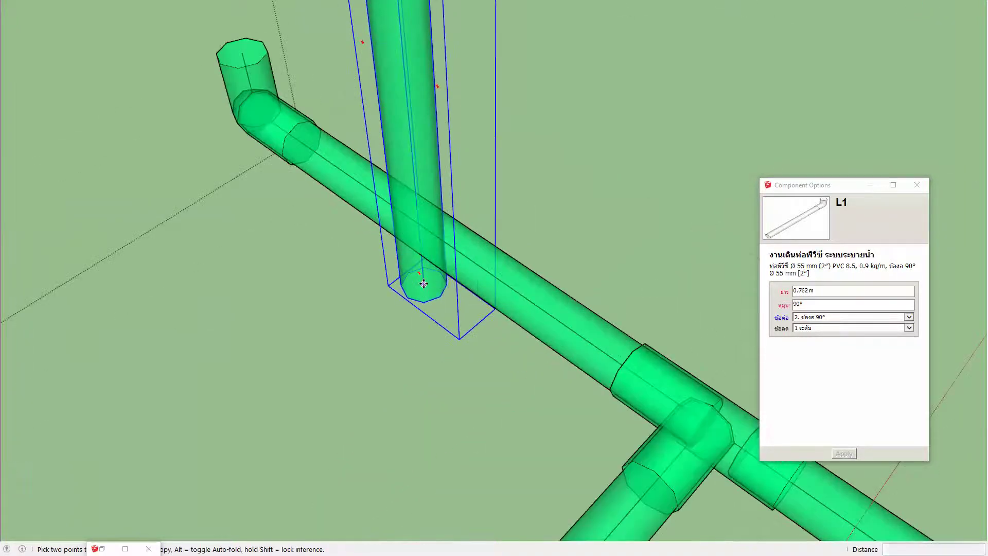
{"action": "scroll", "coordinate": [233, 68], "scroll_direction": "up", "scroll_amount": 3}
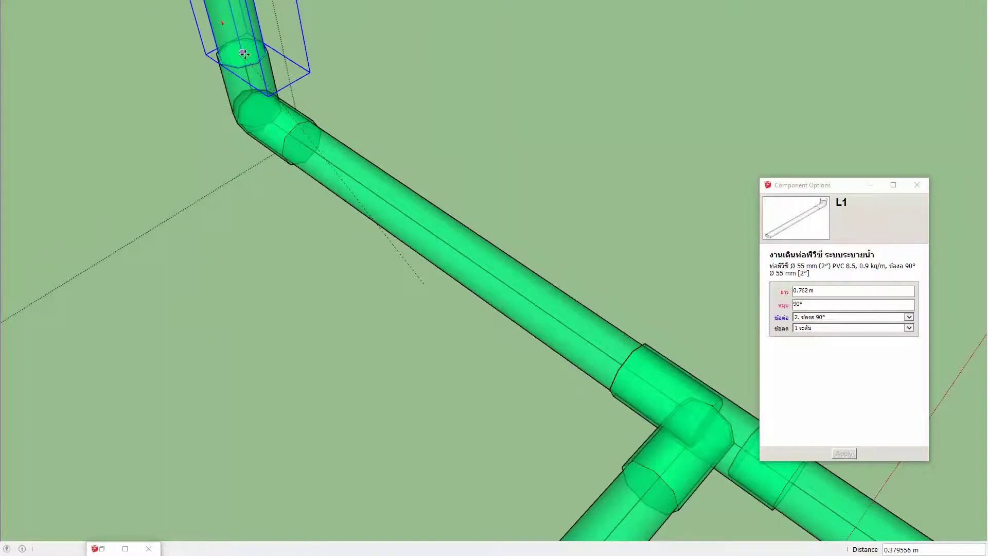
{"action": "left_click", "coordinate": [257, 112]}
{"action": "scroll", "coordinate": [275, 187], "scroll_direction": "down", "scroll_amount": 5}
{"action": "mouse_move", "coordinate": [272, 192]}
{"action": "middle_mouse_down"}
{"action": "mouse_move", "coordinate": [353, 313]}
{"action": "mouse_move", "coordinate": [463, 342]}
{"action": "middle_mouse_up"}
{"action": "left_click_drag", "start_coordinate": [829, 291], "coordinate": [761, 297]}
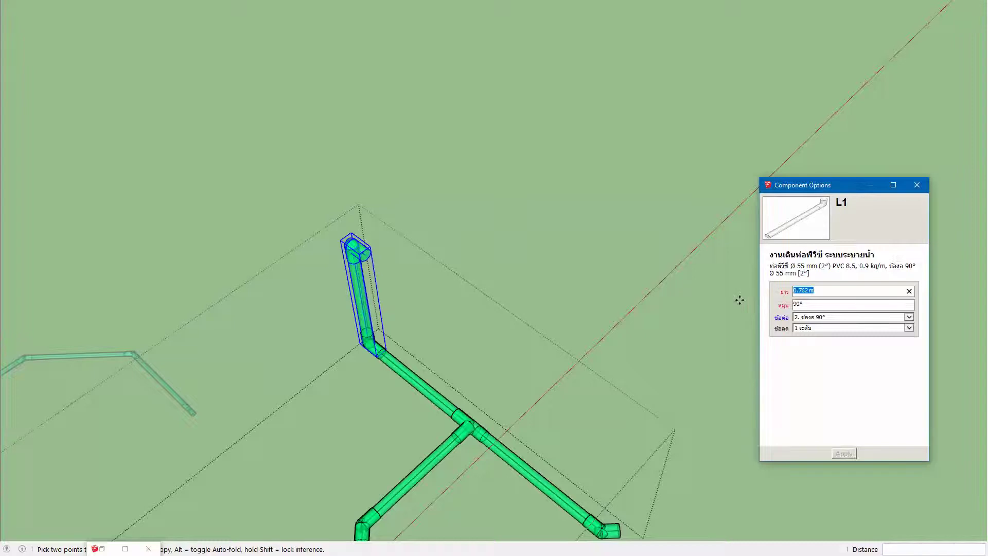
{"action": "type", "text": "2.5"}
Make the riser 2.5 m long with a '3. ข้อต่อ สามทาง 90°' tee on top
{"action": "key", "text": "Return"}
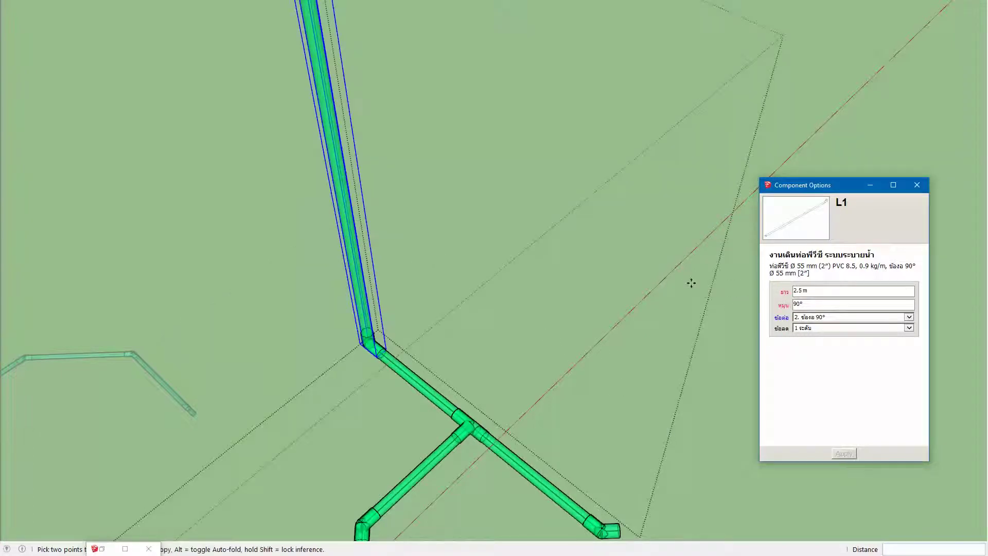
{"action": "left_click", "coordinate": [807, 322]}
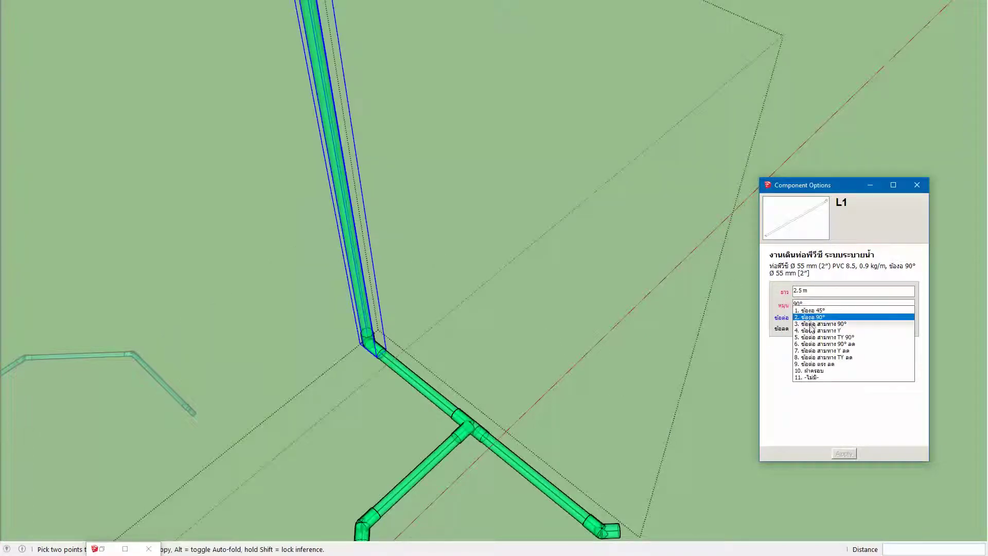
{"action": "left_click", "coordinate": [811, 324]}
{"action": "left_click", "coordinate": [844, 454]}
{"action": "scroll", "coordinate": [419, 397], "scroll_direction": "down", "scroll_amount": 3}
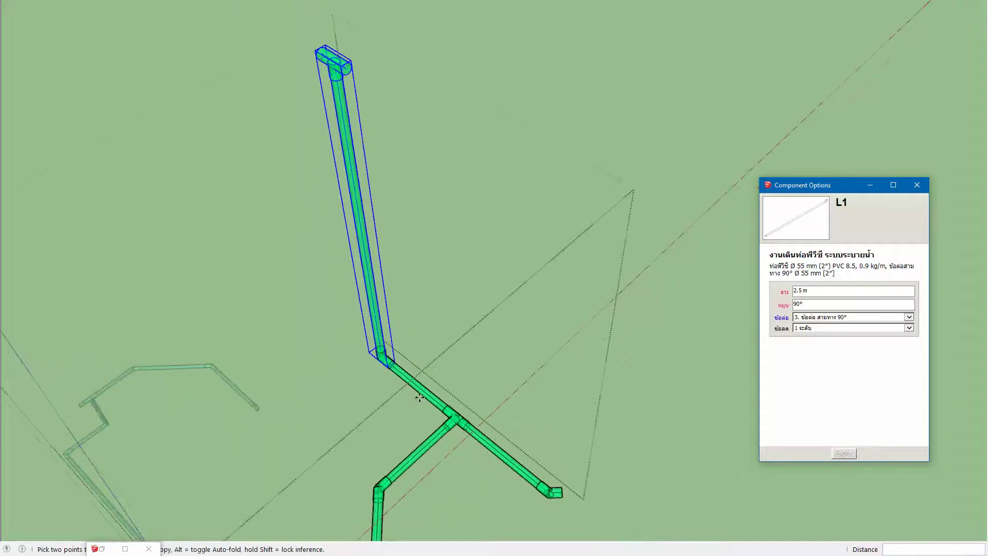
{"action": "mouse_move", "coordinate": [360, 71]}
{"action": "middle_mouse_down"}
{"action": "mouse_move", "coordinate": [375, 187]}
{"action": "mouse_move", "coordinate": [382, 181]}
{"action": "middle_mouse_up"}
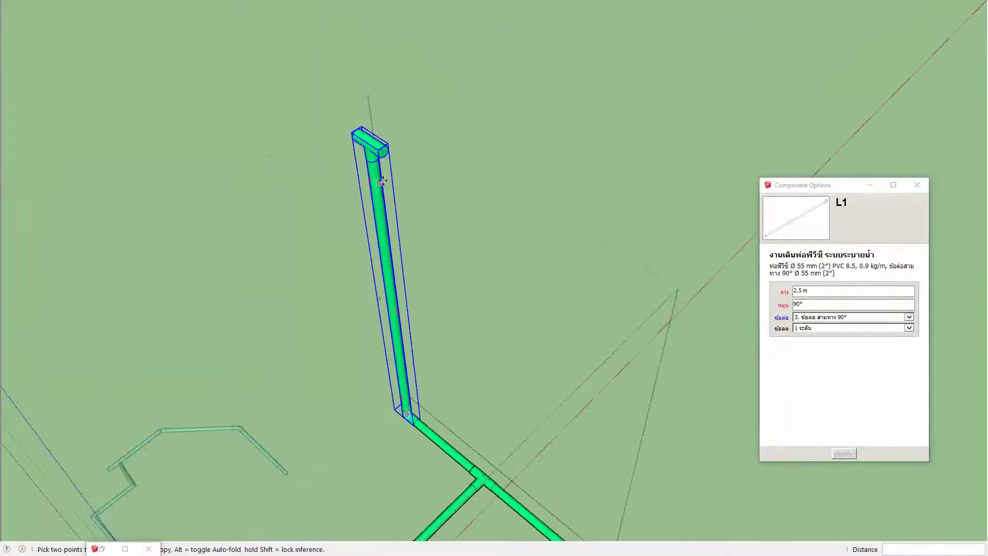
Set the tee fitting's rotation to 0°
{"action": "double_click", "coordinate": [809, 303]}
{"action": "type", "text": "0"}
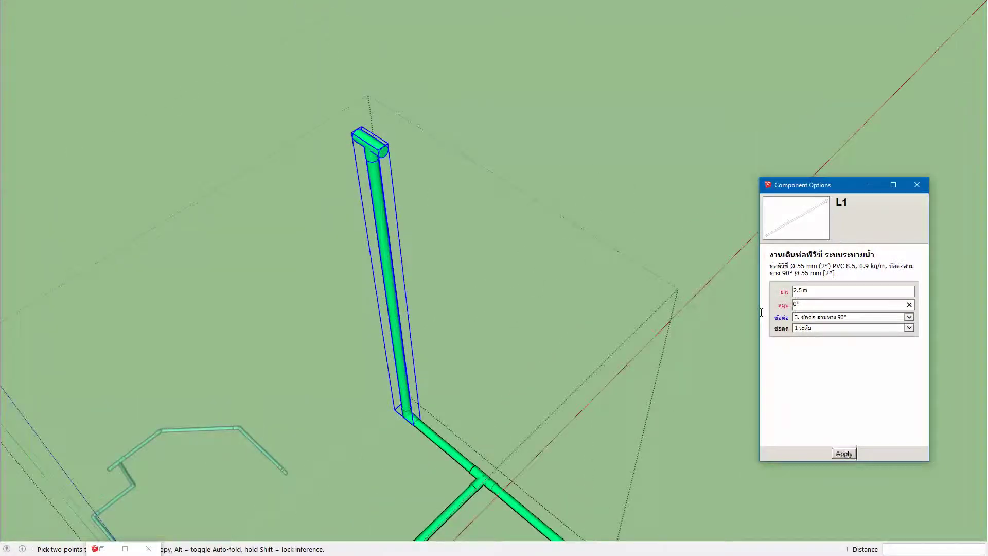
{"action": "key", "text": "Return"}
{"action": "middle_click_drag", "start_coordinate": [470, 463], "coordinate": [420, 301], "text": "shift"}
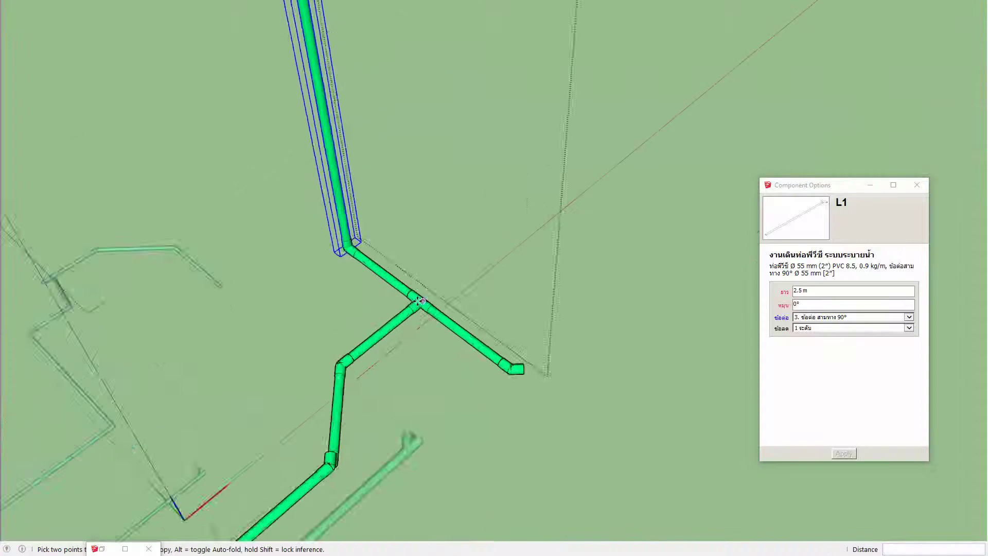
{"action": "scroll", "coordinate": [420, 301], "scroll_direction": "down", "scroll_amount": 3}
{"action": "key", "text": "space"}
{"action": "left_click", "coordinate": [476, 348]}
Duplicate the short 45° elbow pipe on the lower-right branch
{"action": "middle_click_drag", "start_coordinate": [478, 350], "coordinate": [461, 352]}
{"action": "scroll", "coordinate": [489, 298], "scroll_direction": "up", "scroll_amount": 3}
{"action": "scroll", "coordinate": [485, 277], "scroll_direction": "up", "scroll_amount": 2}
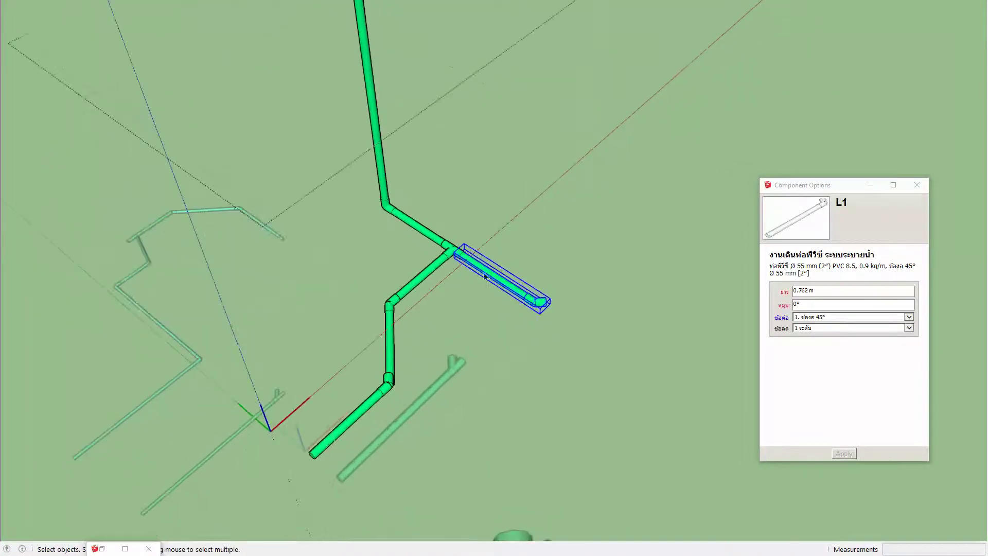
{"action": "key", "text": "m"}
{"action": "left_click", "coordinate": [484, 276]}
{"action": "key", "text": "ctrl"}
{"action": "scroll", "coordinate": [584, 276], "scroll_direction": "up", "scroll_amount": 1}
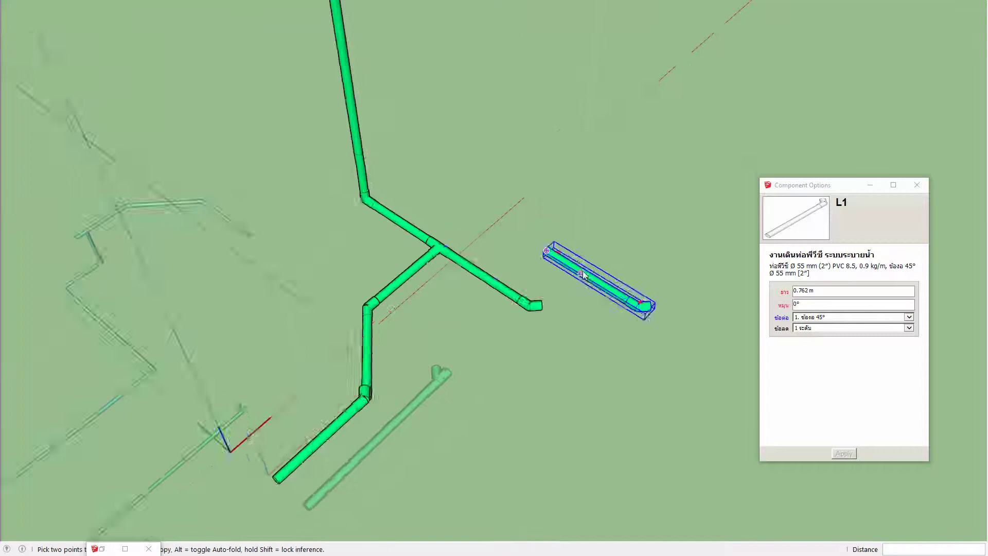
{"action": "scroll", "coordinate": [587, 273], "scroll_direction": "up", "scroll_amount": 2}
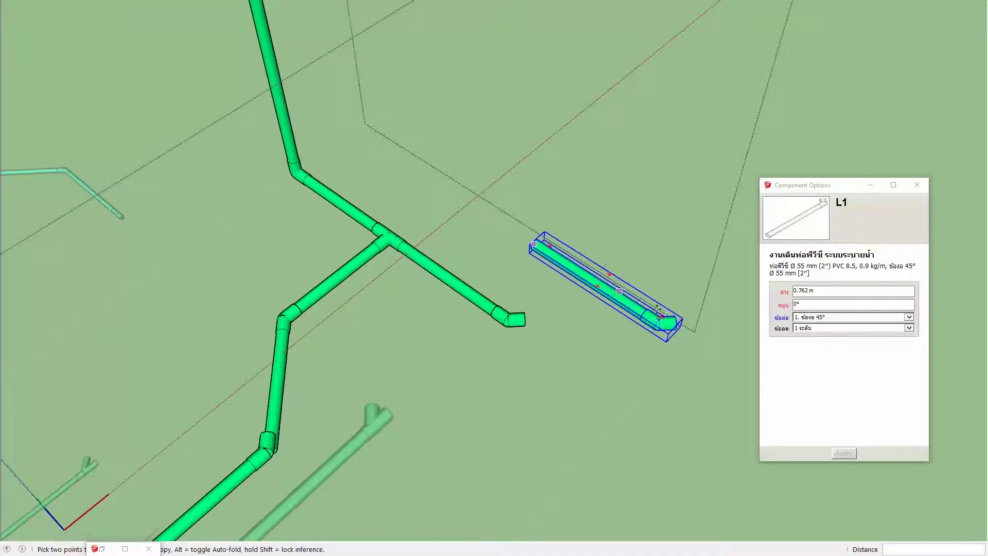
Rotate the pipe copy to 135°
{"action": "left_click", "coordinate": [610, 274]}
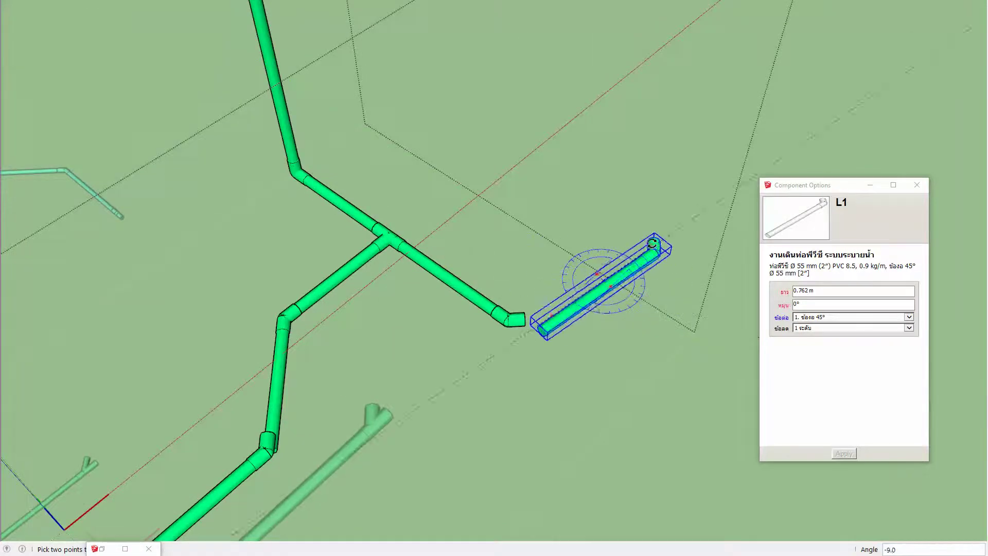
{"action": "left_click", "coordinate": [581, 293]}
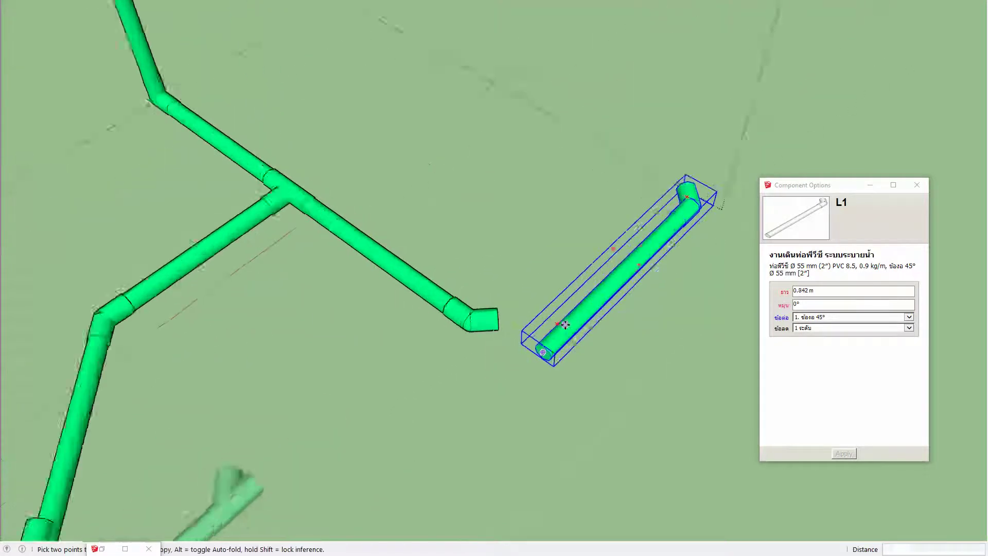
{"action": "scroll", "coordinate": [556, 332], "scroll_direction": "up", "scroll_amount": 2}
{"action": "mouse_move", "coordinate": [557, 333]}
{"action": "middle_mouse_down"}
{"action": "mouse_move", "coordinate": [562, 326]}
{"action": "mouse_move", "coordinate": [548, 331]}
{"action": "mouse_move", "coordinate": [573, 326]}
{"action": "middle_mouse_up"}
{"action": "left_click", "coordinate": [559, 325]}
{"action": "type", "text": "135"}
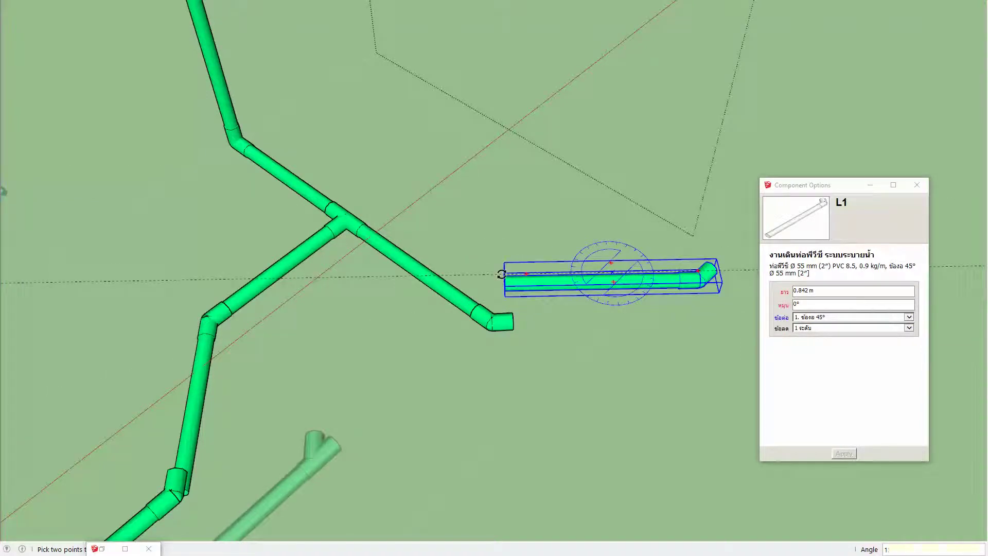
{"action": "key", "text": "Return"}
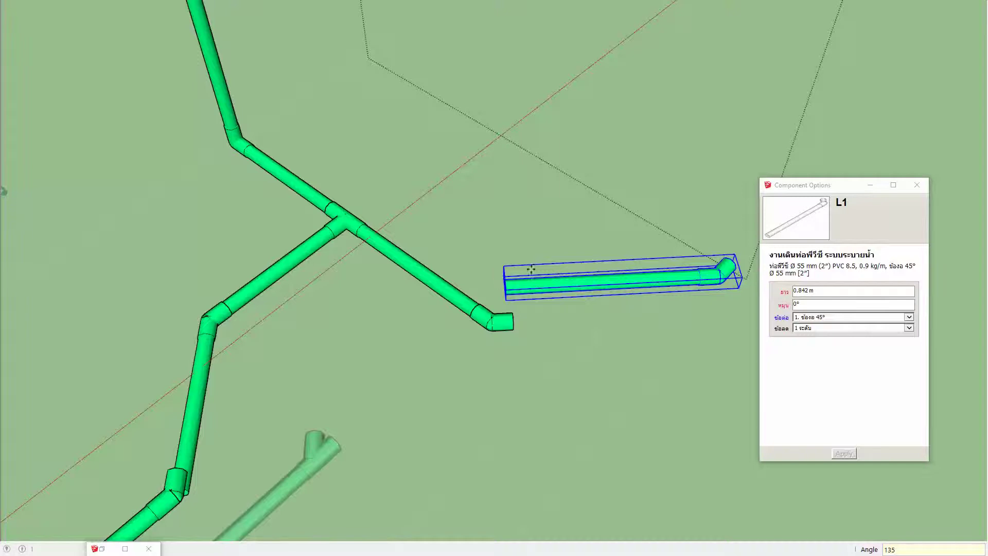
Join the rotated copy's end onto the lower-right branch's 45° elbow endpoint
{"action": "key", "text": "m"}
{"action": "scroll", "coordinate": [531, 269], "scroll_direction": "up", "scroll_amount": 2}
{"action": "scroll", "coordinate": [525, 273], "scroll_direction": "up", "scroll_amount": 2}
{"action": "scroll", "coordinate": [494, 288], "scroll_direction": "up", "scroll_amount": 2}
{"action": "scroll", "coordinate": [476, 296], "scroll_direction": "up", "scroll_amount": 1}
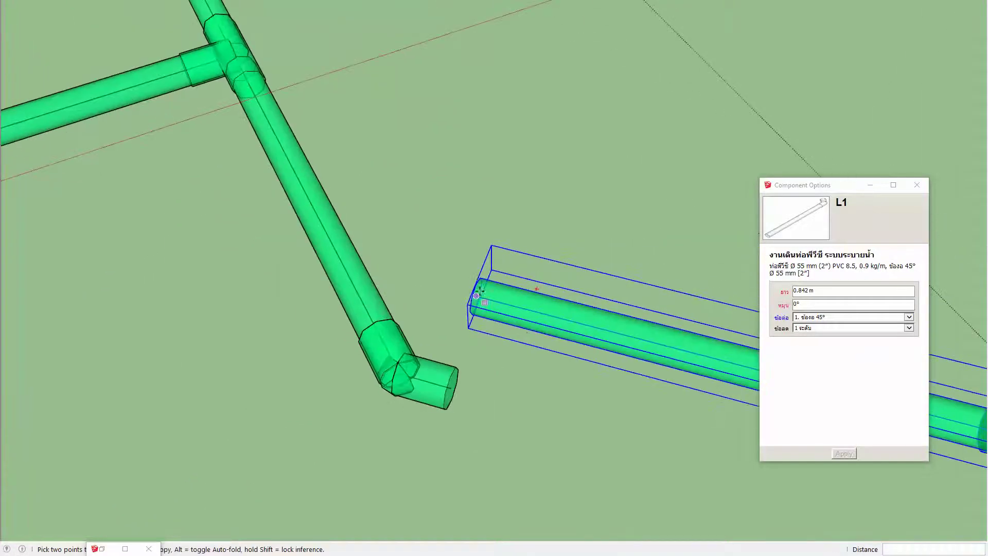
{"action": "left_click", "coordinate": [475, 294]}
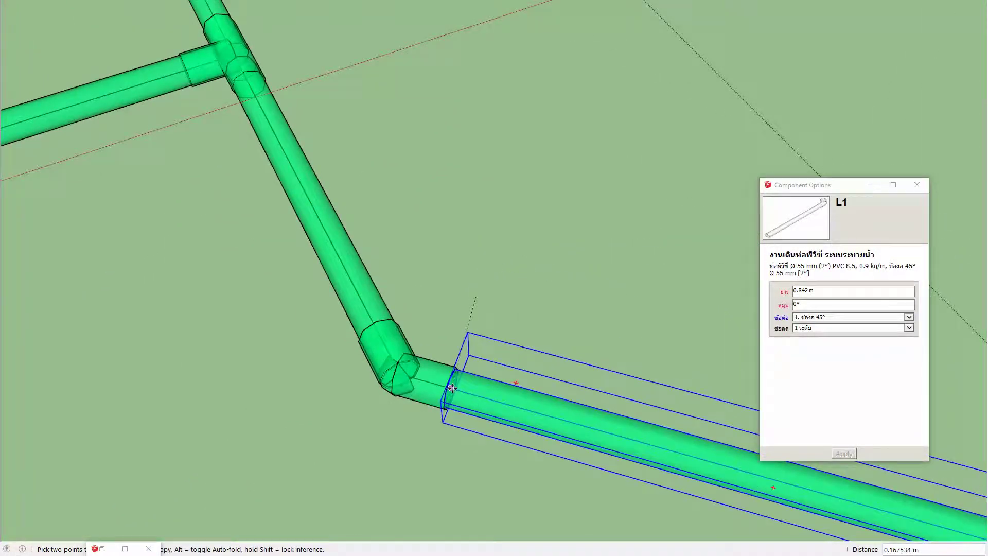
{"action": "left_click", "coordinate": [451, 388]}
{"action": "scroll", "coordinate": [452, 389], "scroll_direction": "up", "scroll_amount": 1}
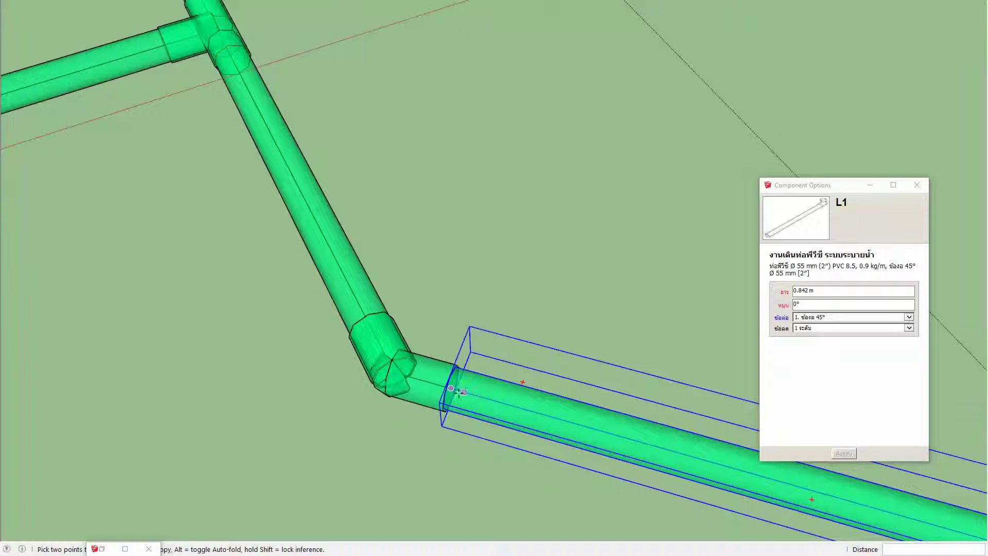
{"action": "left_click", "coordinate": [452, 389]}
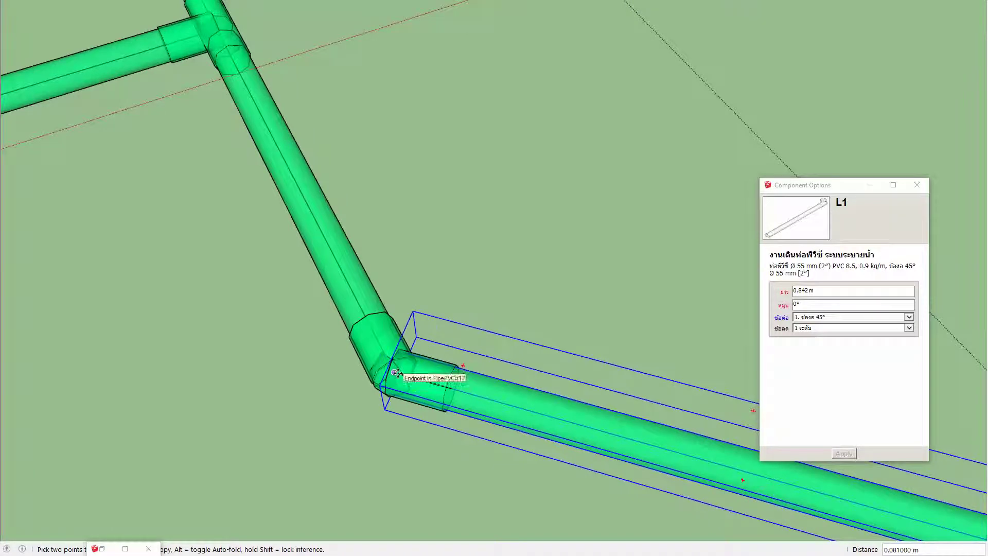
{"action": "scroll", "coordinate": [427, 367], "scroll_direction": "down", "scroll_amount": 3}
{"action": "scroll", "coordinate": [455, 368], "scroll_direction": "down", "scroll_amount": 2}
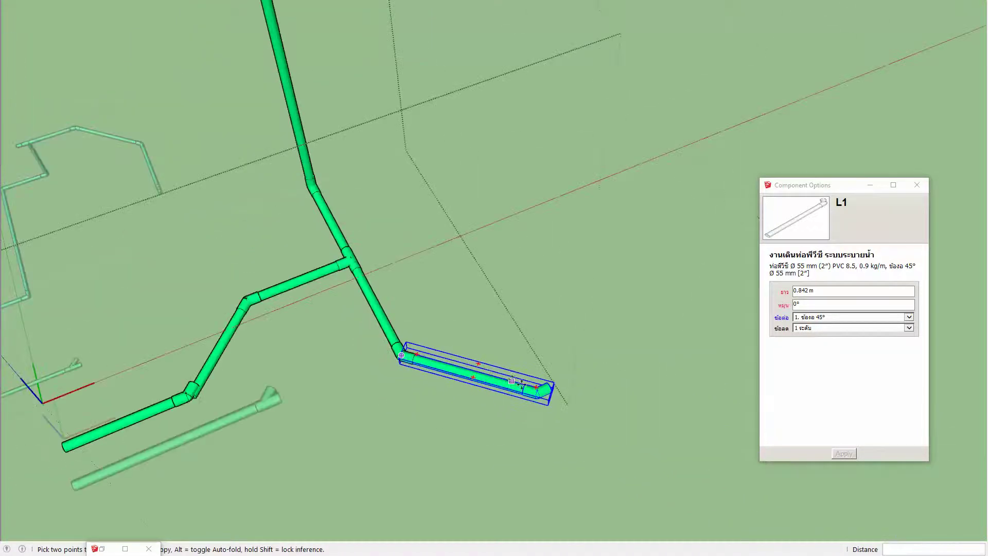
Scale the new pipe along red to 1.221 m long
{"action": "key", "text": "s"}
{"action": "left_click_drag", "start_coordinate": [548, 391], "coordinate": [621, 413]}
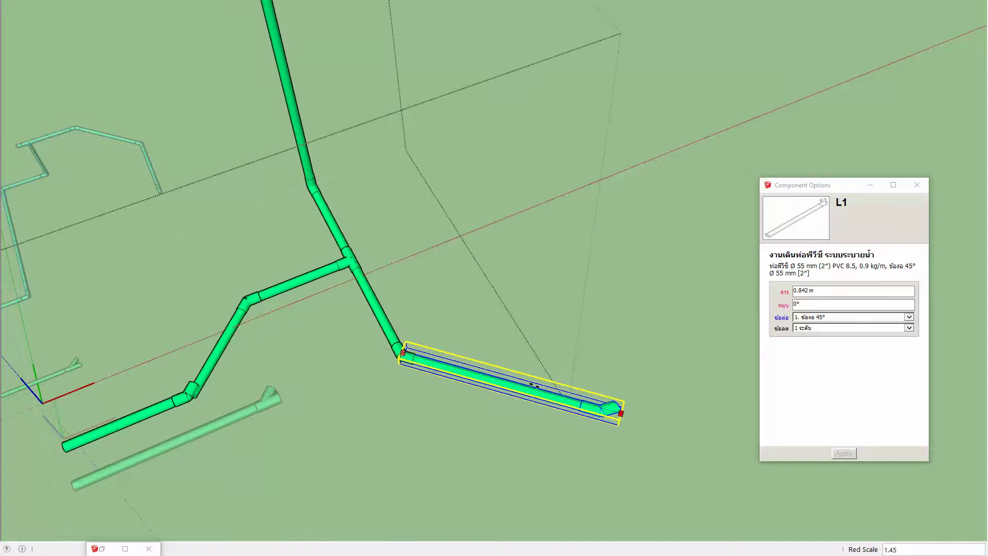
{"action": "left_click", "coordinate": [621, 413]}
{"action": "middle_click_drag", "start_coordinate": [622, 413], "coordinate": [552, 327]}
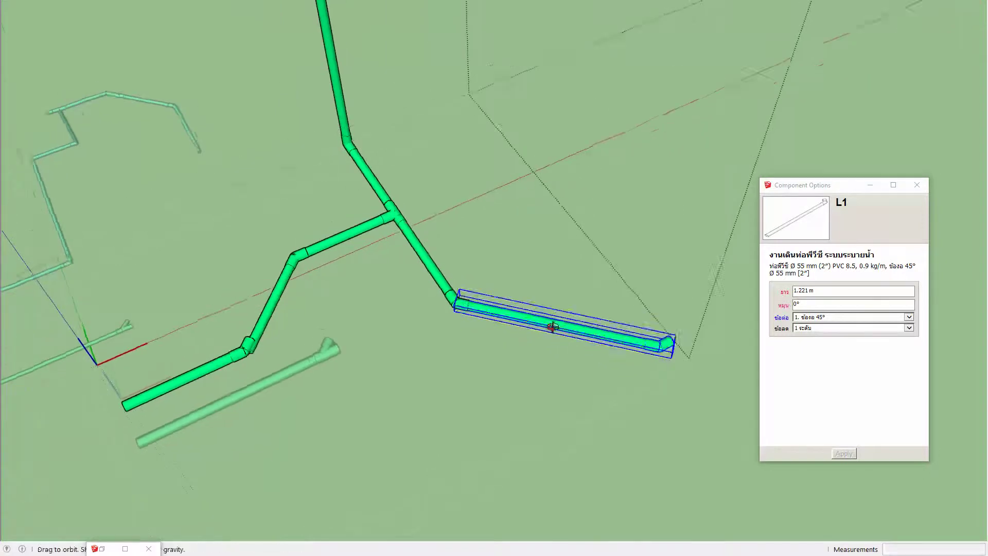
{"action": "middle_click_drag", "start_coordinate": [552, 326], "coordinate": [554, 310]}
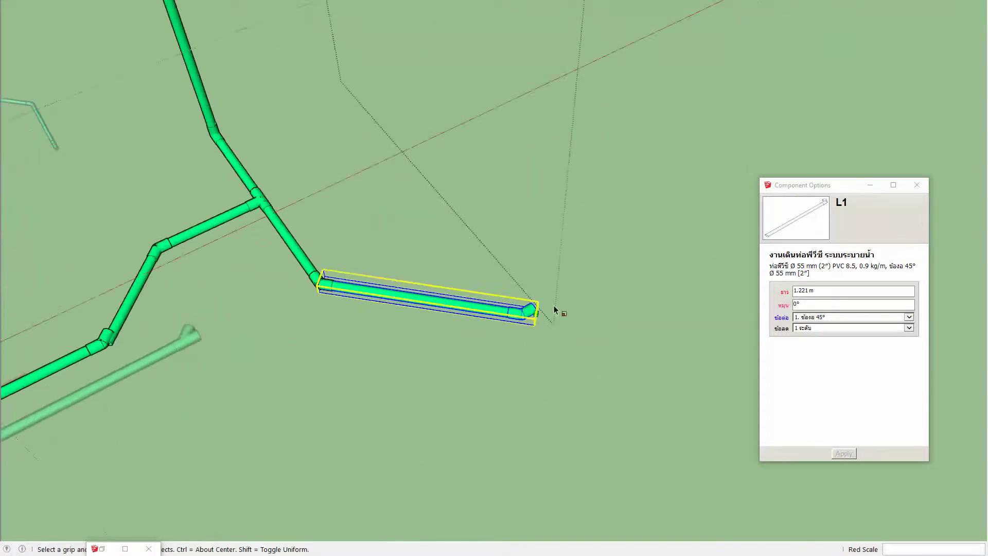
Add a rotated 1.301 m pipe copy ending in the '9. ข้อต่อ ตรง ลด' straight reducer
{"action": "key", "text": "m"}
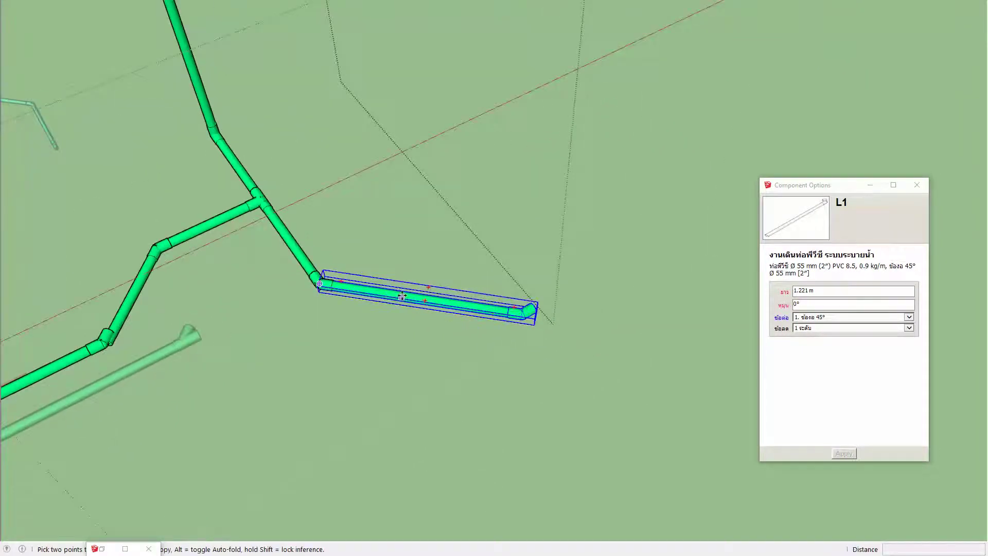
{"action": "left_click", "coordinate": [401, 295]}
{"action": "key", "text": "ctrl"}
{"action": "left_click", "coordinate": [550, 279]}
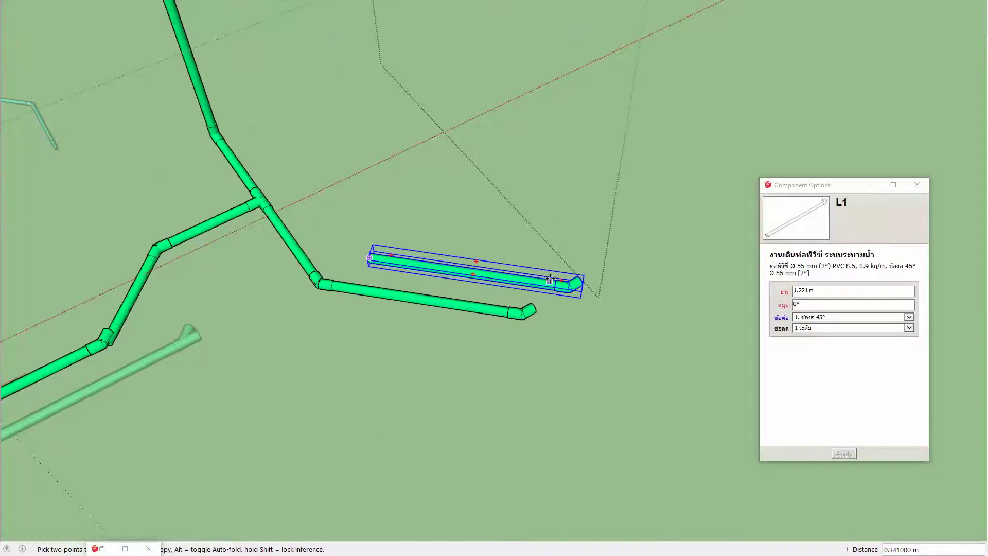
{"action": "left_click", "coordinate": [566, 281]}
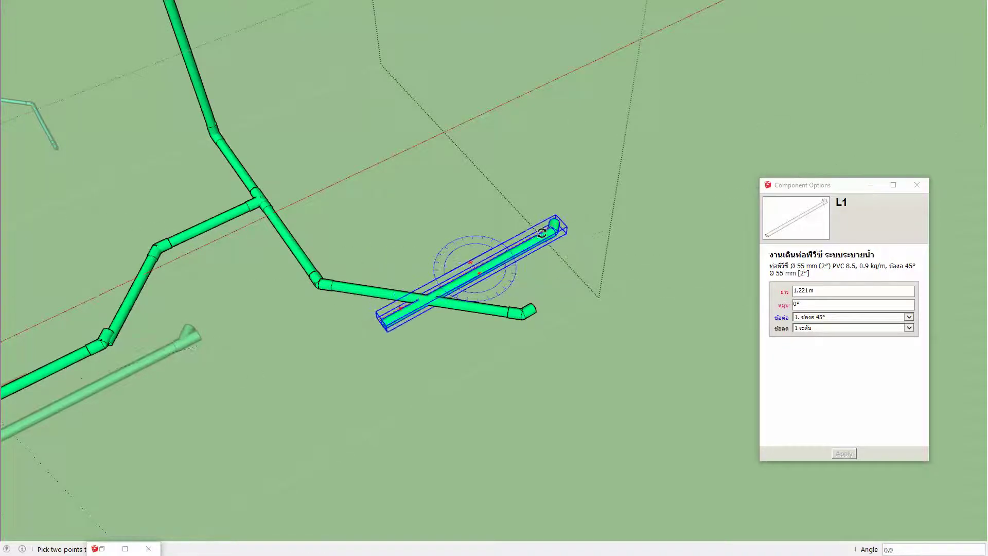
{"action": "left_click", "coordinate": [627, 267]}
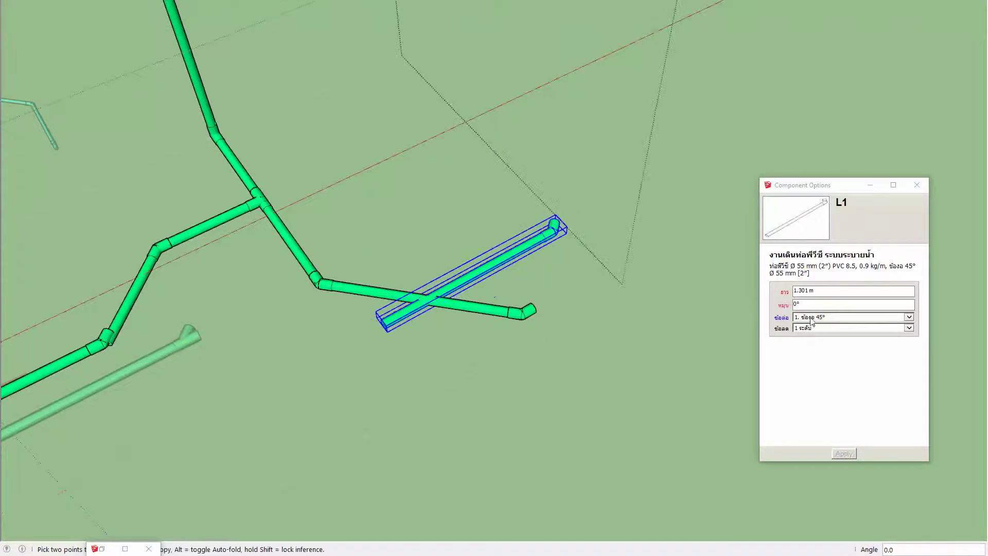
{"action": "left_click", "coordinate": [811, 319]}
{"action": "left_click", "coordinate": [830, 383]}
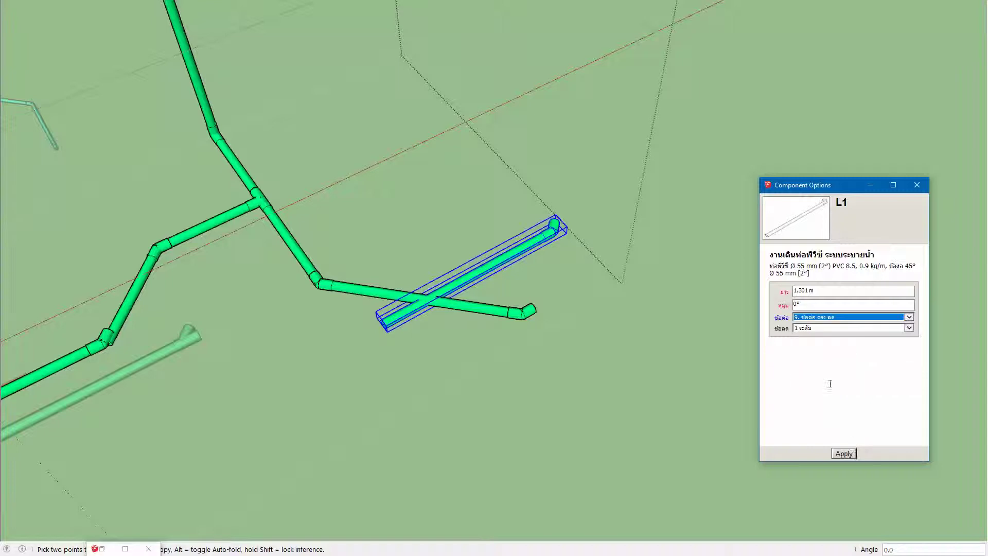
{"action": "left_click", "coordinate": [847, 455]}
Slide the 1.301 m reducer pipe along its own axis toward the lengthened pipe
{"action": "scroll", "coordinate": [419, 309], "scroll_direction": "up", "scroll_amount": 2}
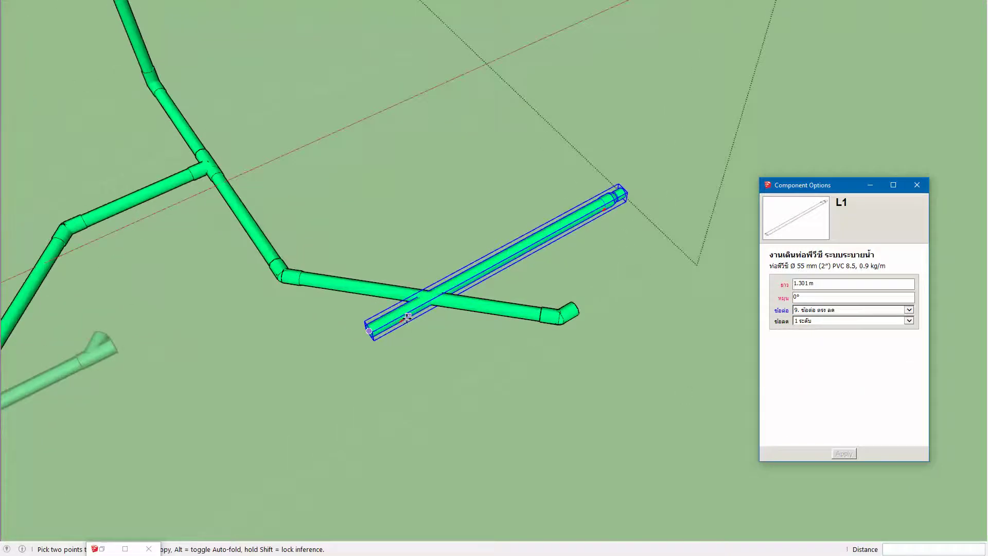
{"action": "scroll", "coordinate": [417, 319], "scroll_direction": "up", "scroll_amount": 3}
{"action": "scroll", "coordinate": [414, 334], "scroll_direction": "up", "scroll_amount": 3}
{"action": "scroll", "coordinate": [412, 354], "scroll_direction": "up", "scroll_amount": 3}
{"action": "scroll", "coordinate": [407, 354], "scroll_direction": "up", "scroll_amount": 2}
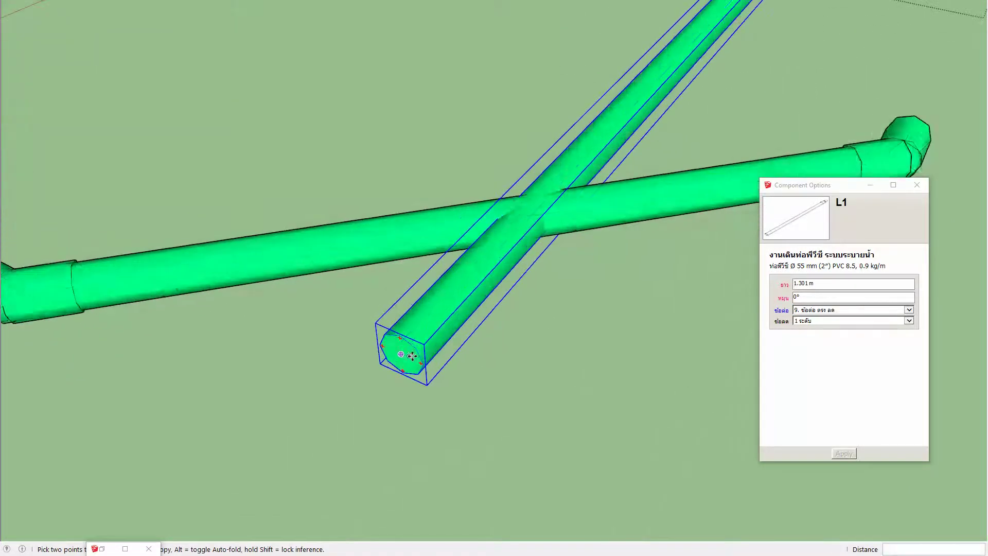
{"action": "middle_click_drag", "start_coordinate": [407, 354], "coordinate": [252, 334], "text": "shift"}
{"action": "key", "text": "m"}
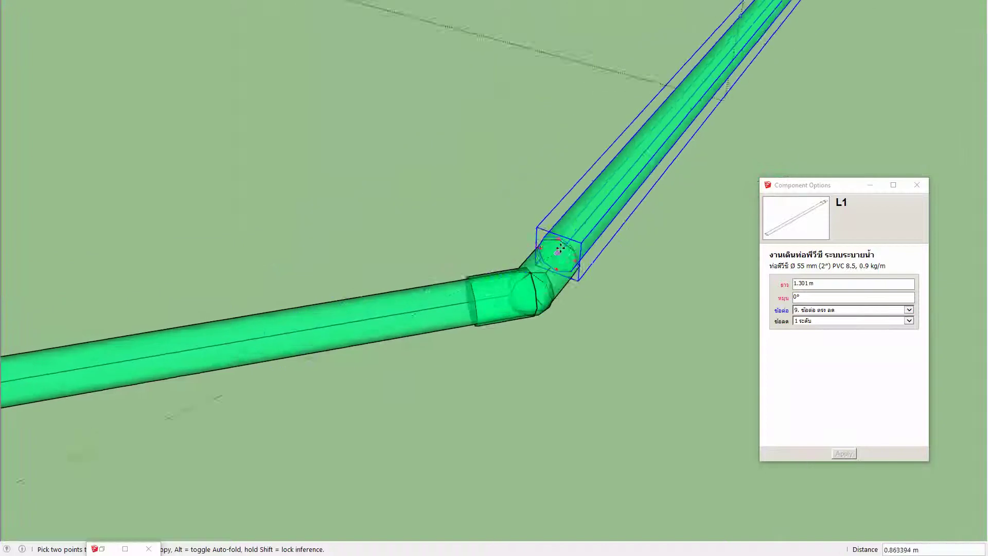
{"action": "left_click", "coordinate": [557, 264]}
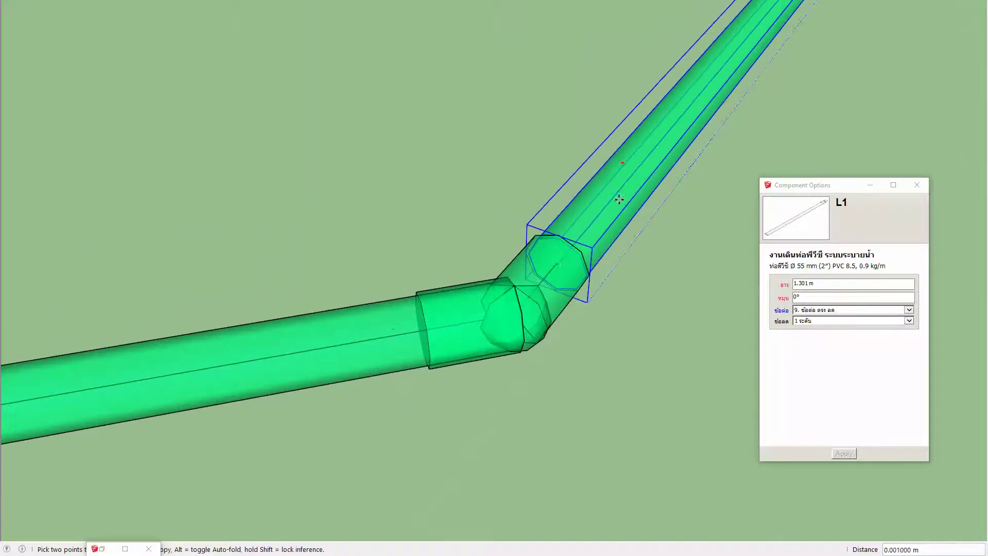
{"action": "left_click", "coordinate": [686, 172]}
Seat the reducer pipe's end into the lengthened pipe's 45° elbow
{"action": "scroll", "coordinate": [607, 214], "scroll_direction": "up", "scroll_amount": 2}
{"action": "scroll", "coordinate": [579, 224], "scroll_direction": "up", "scroll_amount": 2}
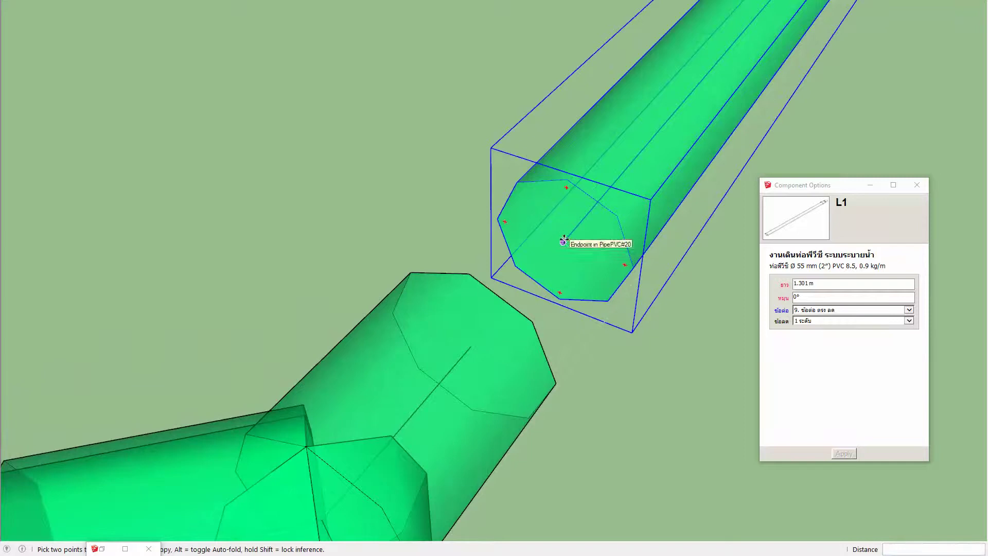
{"action": "left_click", "coordinate": [563, 241]}
{"action": "scroll", "coordinate": [463, 309], "scroll_direction": "up", "scroll_amount": 2}
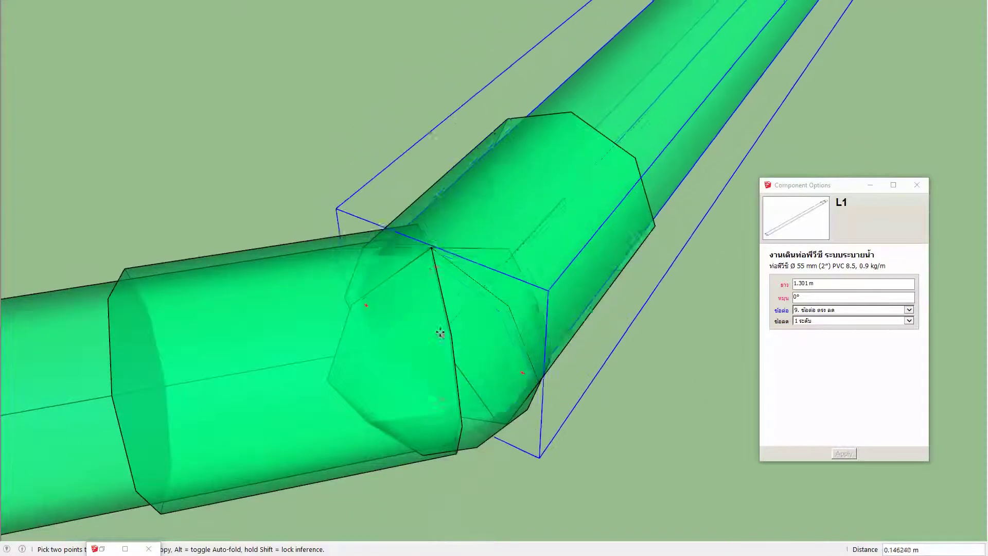
{"action": "scroll", "coordinate": [461, 293], "scroll_direction": "down", "scroll_amount": 2}
{"action": "scroll", "coordinate": [456, 271], "scroll_direction": "down", "scroll_amount": 2}
{"action": "left_click", "coordinate": [456, 271]}
{"action": "scroll", "coordinate": [456, 271], "scroll_direction": "down", "scroll_amount": 2}
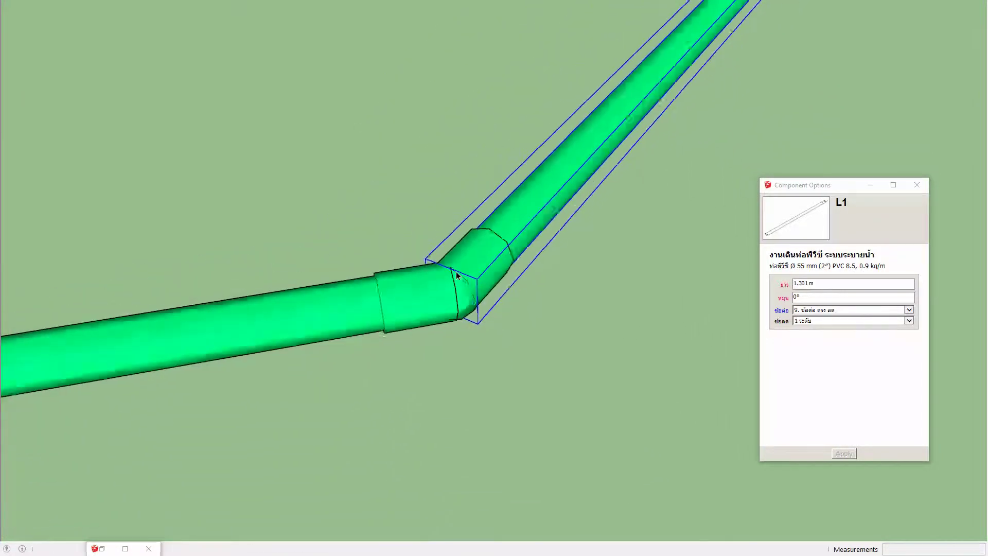
{"action": "scroll", "coordinate": [456, 271], "scroll_direction": "down", "scroll_amount": 2}
Deselect the straight pipe and zoom out to show the whole drain network
{"action": "mouse_move", "coordinate": [620, 62]}
{"action": "middle_mouse_down"}
{"action": "mouse_move", "coordinate": [315, 211]}
{"action": "mouse_move", "coordinate": [333, 224]}
{"action": "middle_mouse_up"}
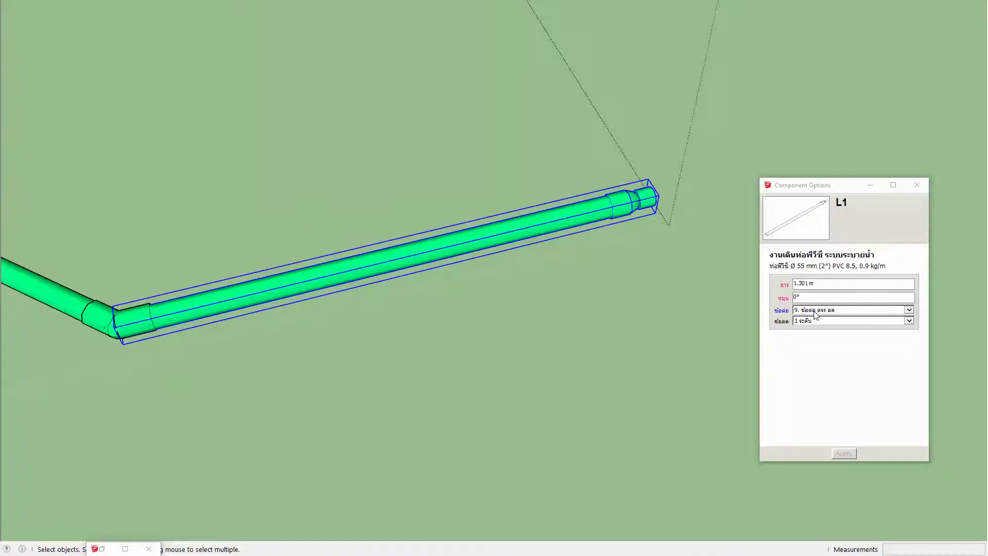
{"action": "scroll", "coordinate": [508, 222], "scroll_direction": "down", "scroll_amount": 2}
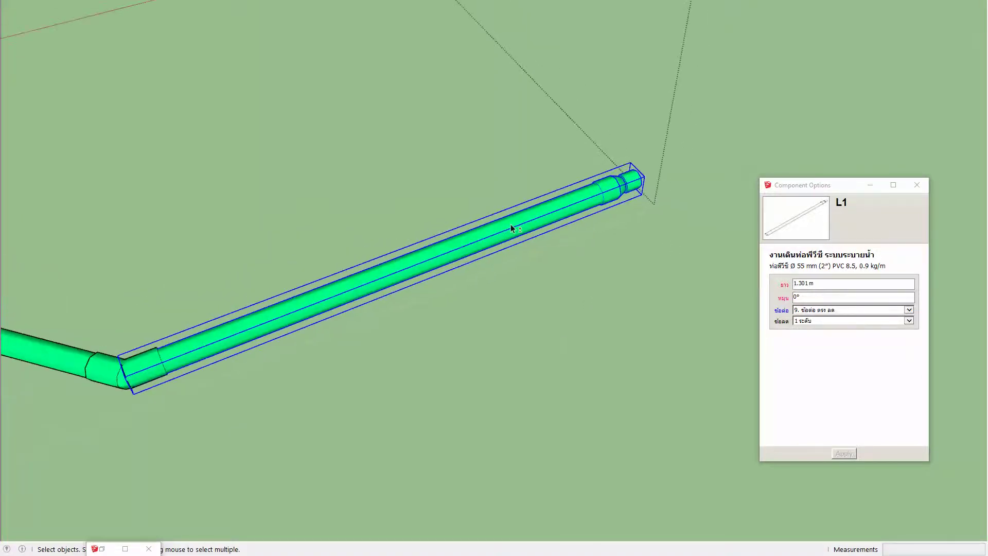
{"action": "left_click", "coordinate": [511, 224]}
{"action": "scroll", "coordinate": [510, 216], "scroll_direction": "down", "scroll_amount": 2}
{"action": "scroll", "coordinate": [510, 216], "scroll_direction": "down", "scroll_amount": 2}
Rebuild the loose straight pipe inside its group at 100 mm (4") diameter
{"action": "middle_click_drag", "start_coordinate": [304, 253], "coordinate": [485, 260]}
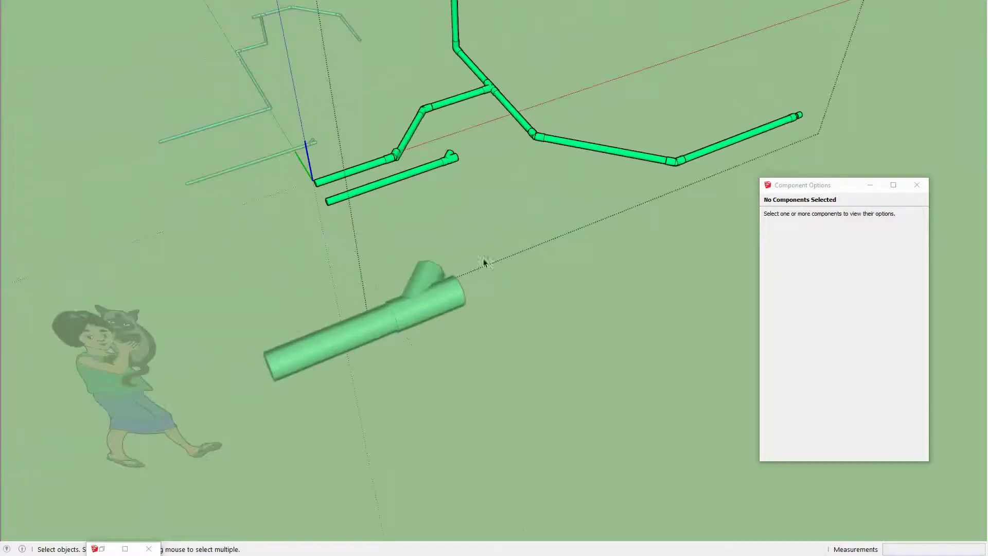
{"action": "left_click", "coordinate": [383, 191]}
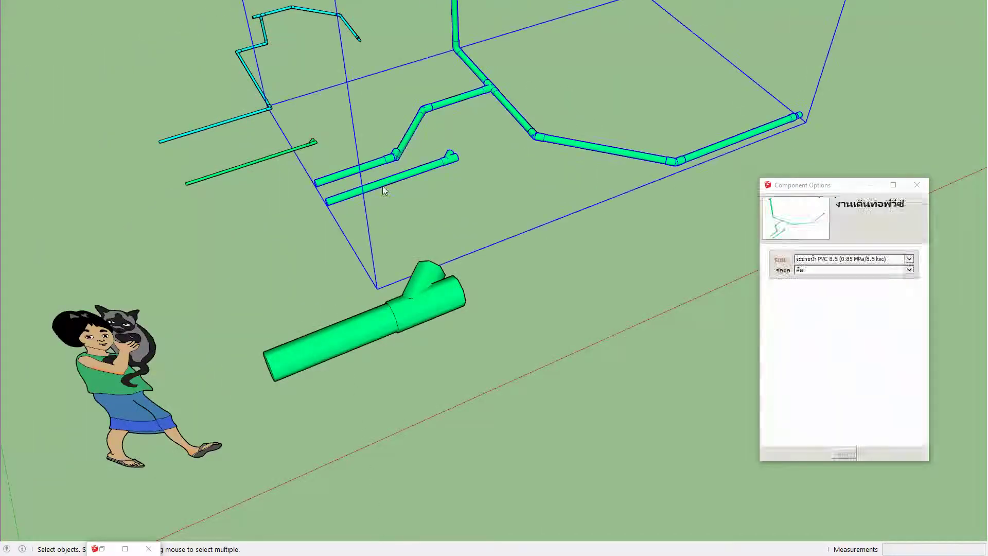
{"action": "double_click", "coordinate": [382, 187]}
{"action": "left_click", "coordinate": [382, 186]}
{"action": "mouse_move", "coordinate": [382, 186]}
{"action": "middle_mouse_down"}
{"action": "mouse_move", "coordinate": [340, 278]}
{"action": "mouse_move", "coordinate": [423, 308]}
{"action": "middle_mouse_up"}
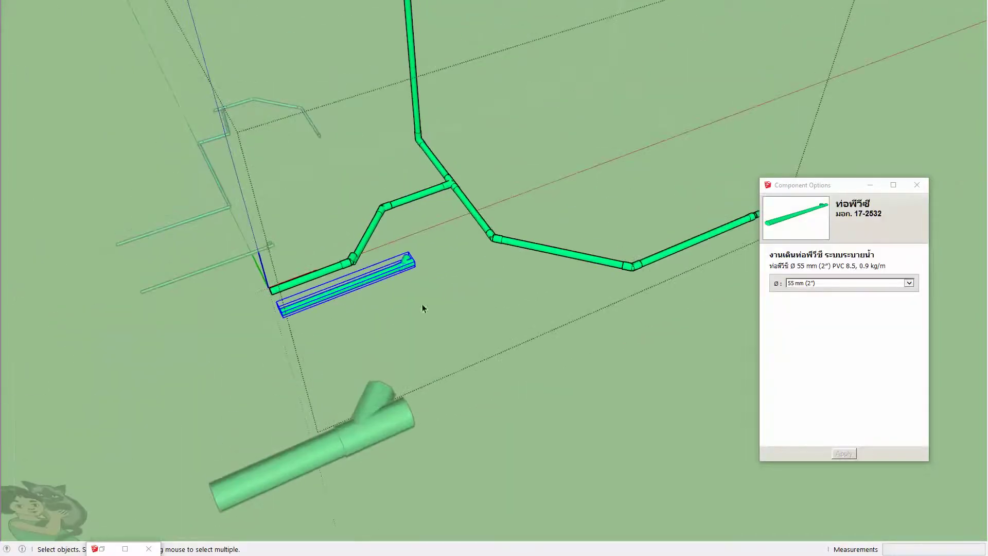
{"action": "left_click", "coordinate": [807, 282]}
{"action": "left_click", "coordinate": [838, 304]}
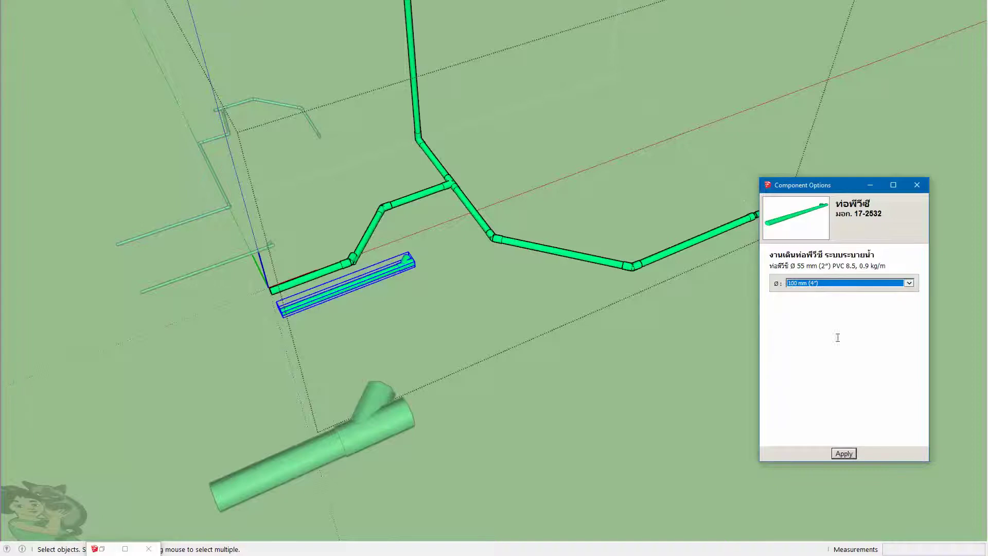
{"action": "left_click", "coordinate": [843, 455]}
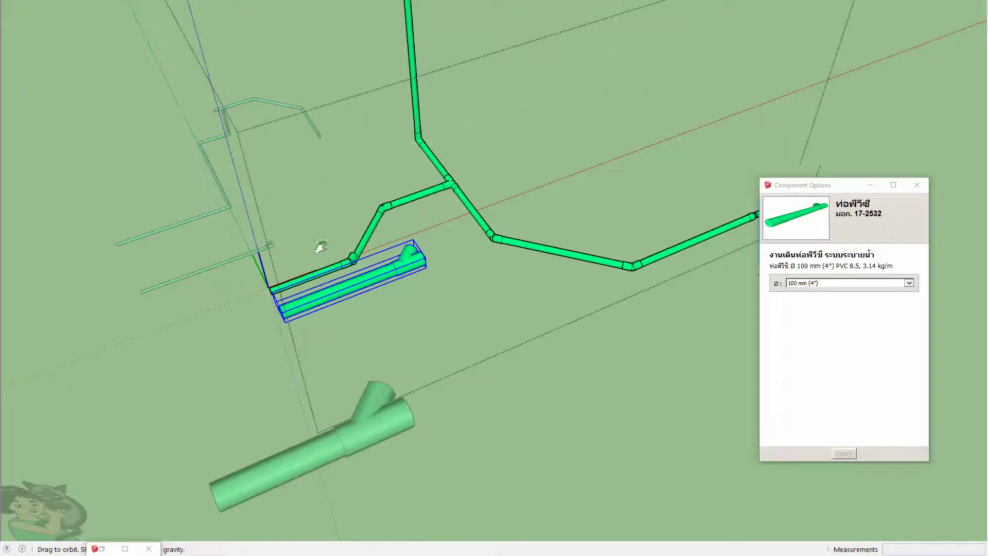
{"action": "mouse_move", "coordinate": [323, 247]}
{"action": "middle_mouse_down"}
{"action": "mouse_move", "coordinate": [390, 322]}
{"action": "mouse_move", "coordinate": [355, 312]}
{"action": "mouse_move", "coordinate": [367, 320]}
{"action": "middle_mouse_up"}
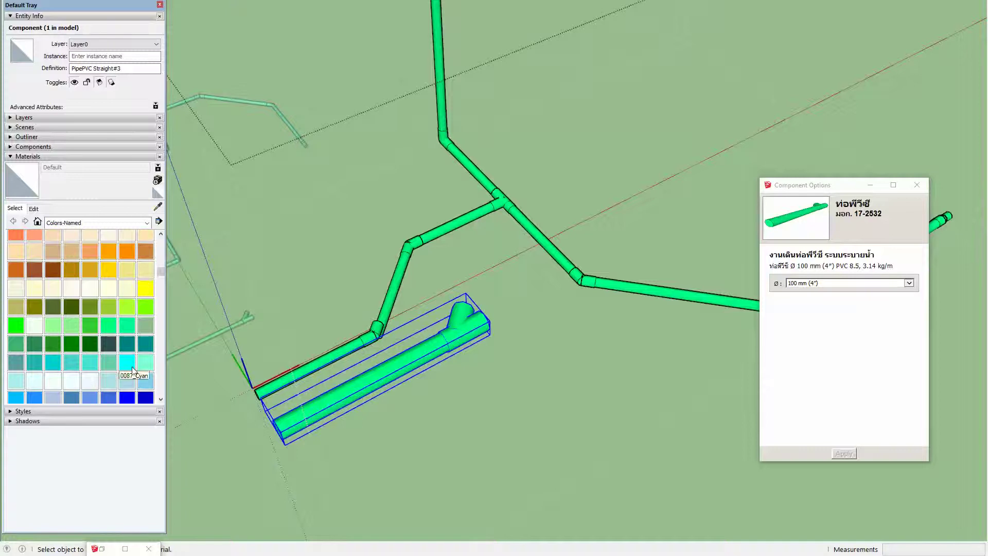
Paint the 100 mm Y-branch pipe with the 0038_Orange material
{"action": "left_click", "coordinate": [109, 252]}
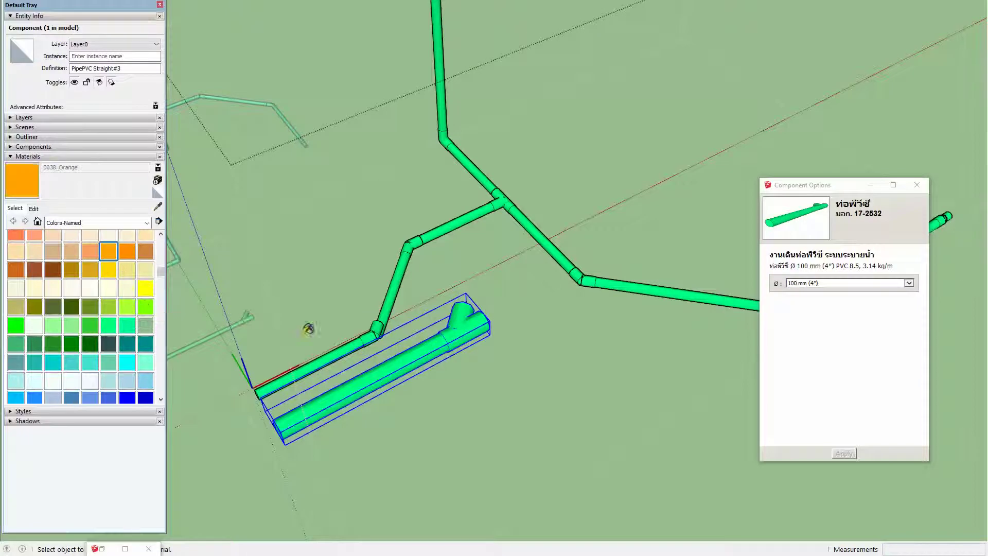
{"action": "left_click", "coordinate": [369, 369]}
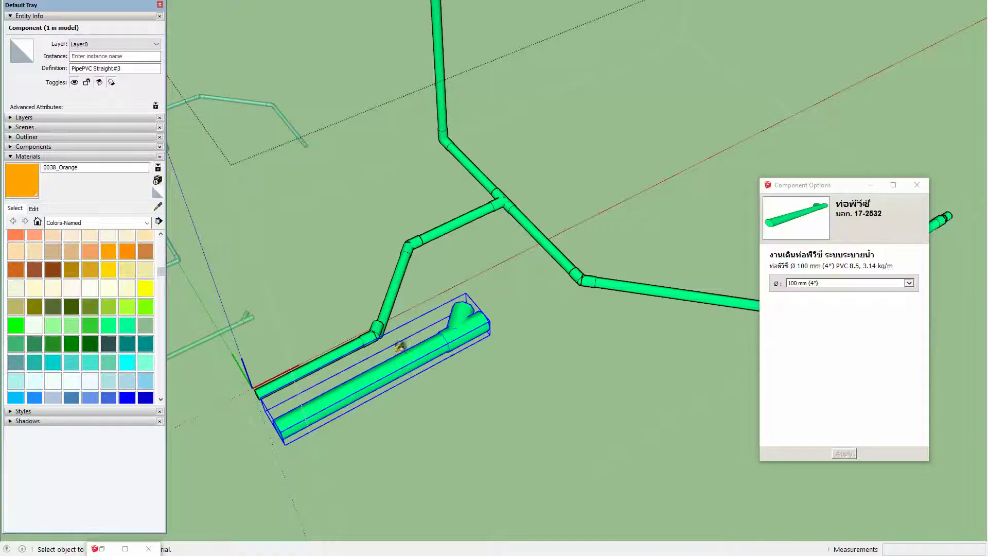
{"action": "double_click", "coordinate": [367, 381]}
{"action": "key", "text": "b"}
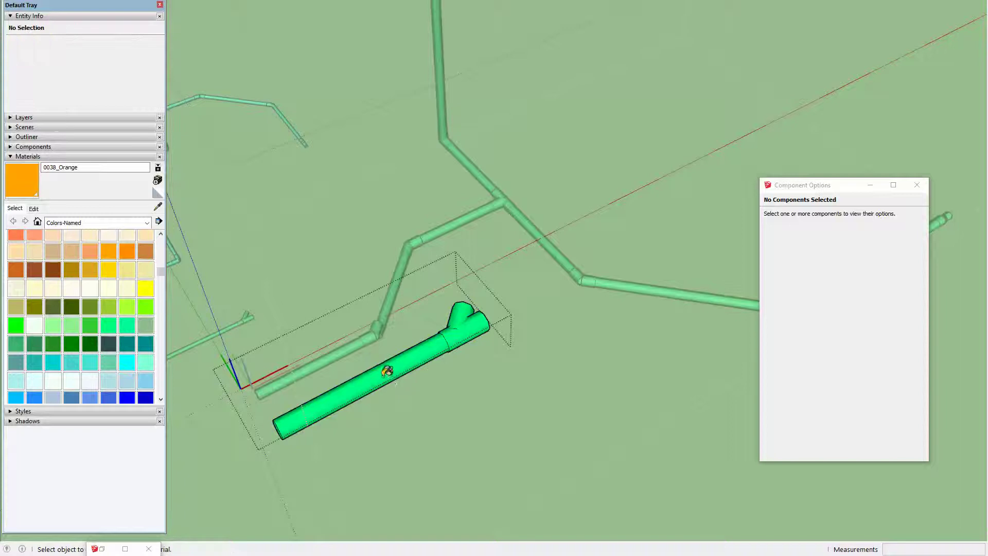
{"action": "left_click", "coordinate": [393, 368]}
{"action": "middle_click_drag", "start_coordinate": [376, 346], "coordinate": [384, 383], "text": "shift"}
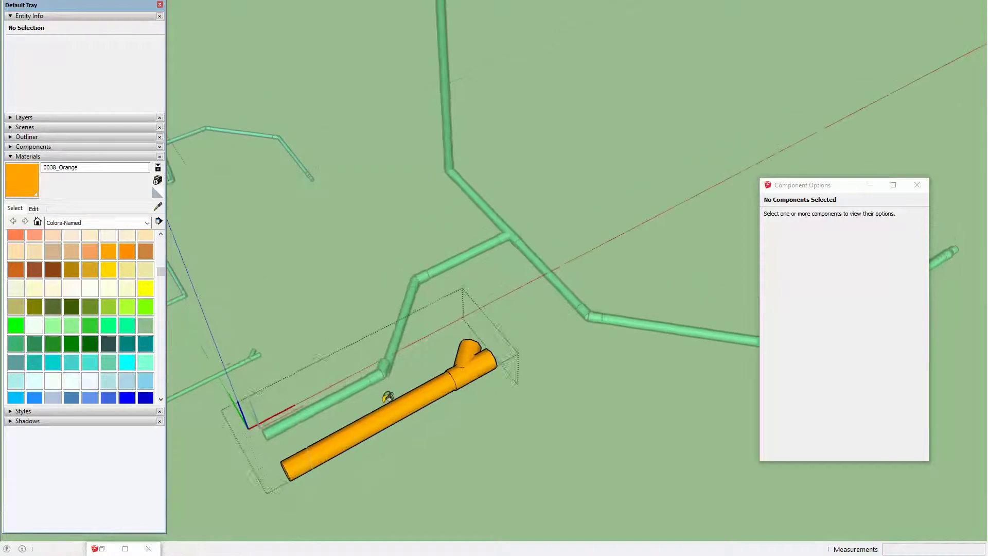
{"action": "key", "text": "Escape"}
{"action": "key", "text": "space"}
{"action": "double_click", "coordinate": [374, 375]}
Paint all eight 55 mm drain components with 0063_GreenYellow
{"action": "left_click", "coordinate": [360, 381]}
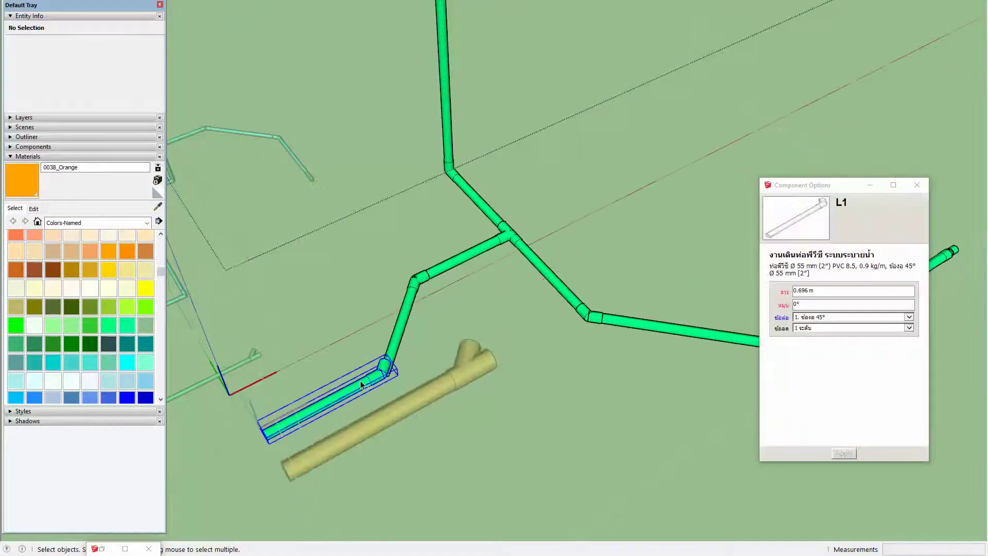
{"action": "key", "text": "ctrl+a"}
{"action": "key", "text": "b"}
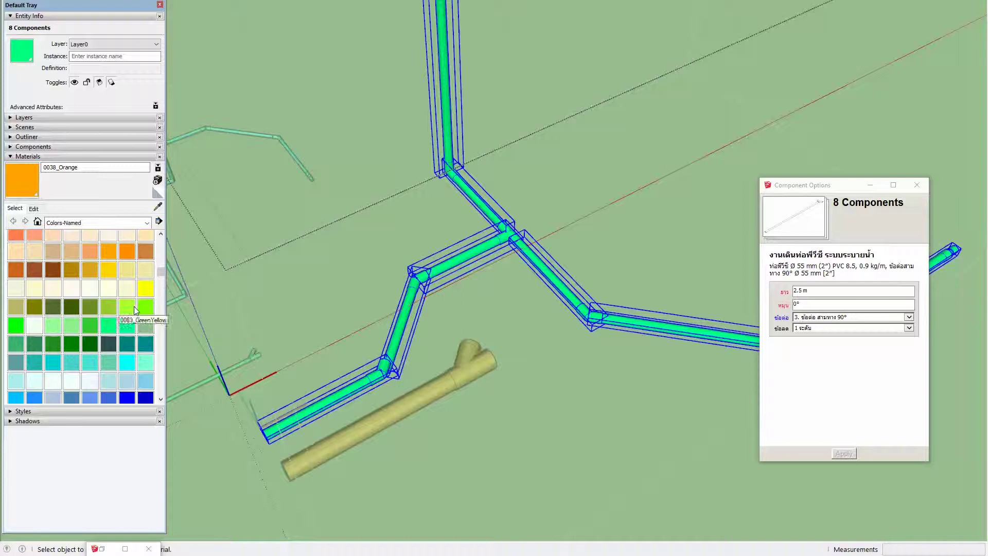
{"action": "left_click", "coordinate": [128, 306]}
{"action": "left_click", "coordinate": [329, 394]}
{"action": "key", "text": "Escape"}
{"action": "key", "text": "space"}
Slide the elbow at the green line's lower bend along the run
{"action": "mouse_move", "coordinate": [360, 391]}
{"action": "middle_mouse_down", "text": "shift"}
{"action": "mouse_move", "coordinate": [431, 384]}
{"action": "mouse_move", "coordinate": [391, 363]}
{"action": "middle_mouse_up", "text": "shift"}
{"action": "scroll", "coordinate": [431, 384], "scroll_direction": "up", "scroll_amount": 2}
{"action": "scroll", "coordinate": [431, 384], "scroll_direction": "up", "scroll_amount": 2}
{"action": "left_click", "coordinate": [419, 384]}
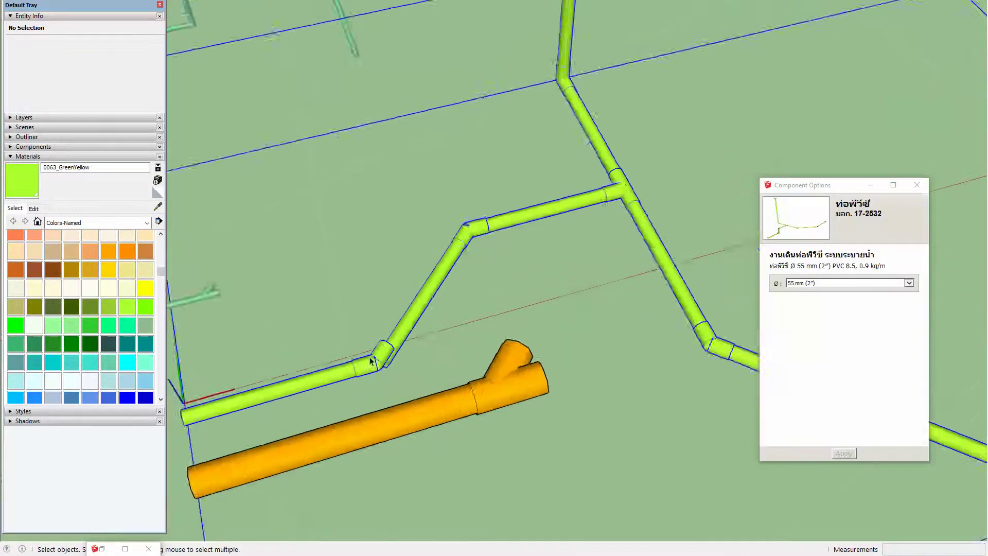
{"action": "scroll", "coordinate": [391, 363], "scroll_direction": "up", "scroll_amount": 2}
{"action": "double_click", "coordinate": [383, 358]}
{"action": "left_click", "coordinate": [383, 358]}
{"action": "scroll", "coordinate": [397, 355], "scroll_direction": "up", "scroll_amount": 2}
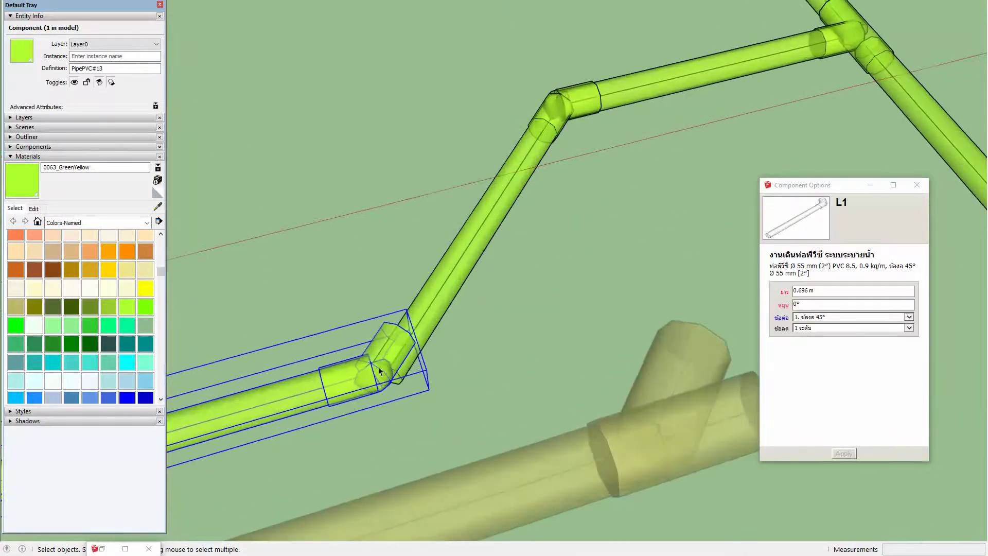
{"action": "scroll", "coordinate": [401, 352], "scroll_direction": "up", "scroll_amount": 2}
{"action": "scroll", "coordinate": [410, 350], "scroll_direction": "up", "scroll_amount": 2}
{"action": "key", "text": "m"}
{"action": "scroll", "coordinate": [413, 347], "scroll_direction": "up", "scroll_amount": 1}
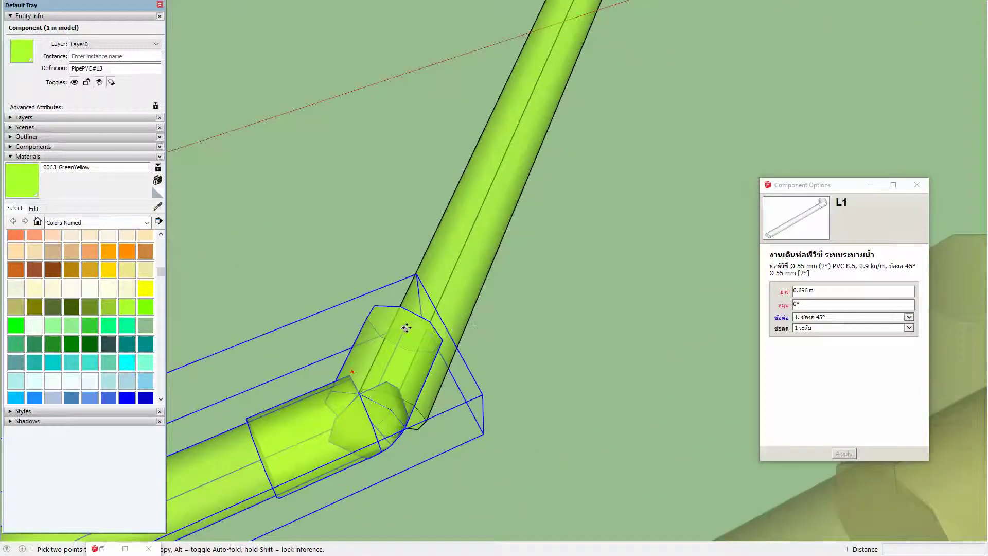
{"action": "left_click", "coordinate": [406, 328]}
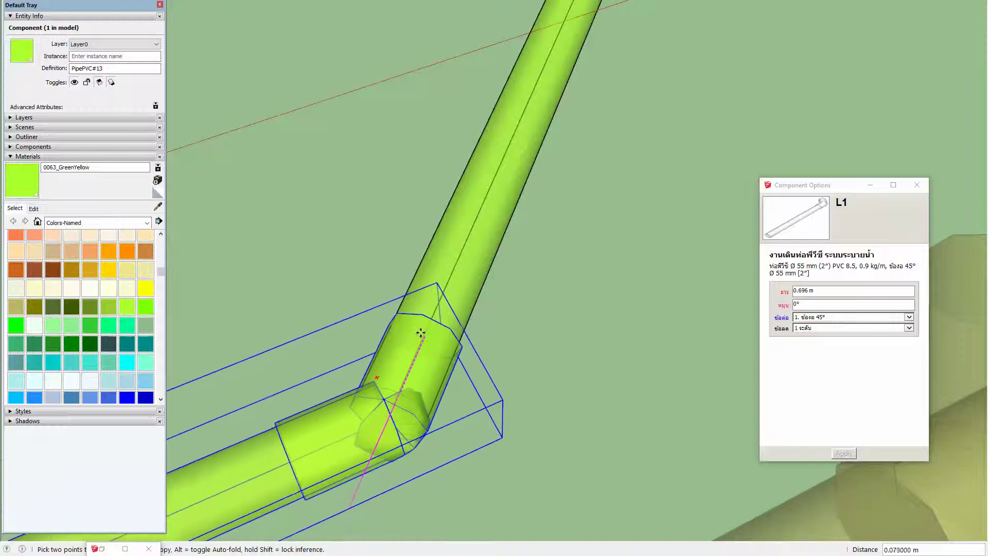
Orbit out to show the whole pipe network and clear the selection
{"action": "middle_click_drag", "start_coordinate": [407, 332], "coordinate": [389, 374]}
{"action": "scroll", "coordinate": [387, 374], "scroll_direction": "down", "scroll_amount": 5}
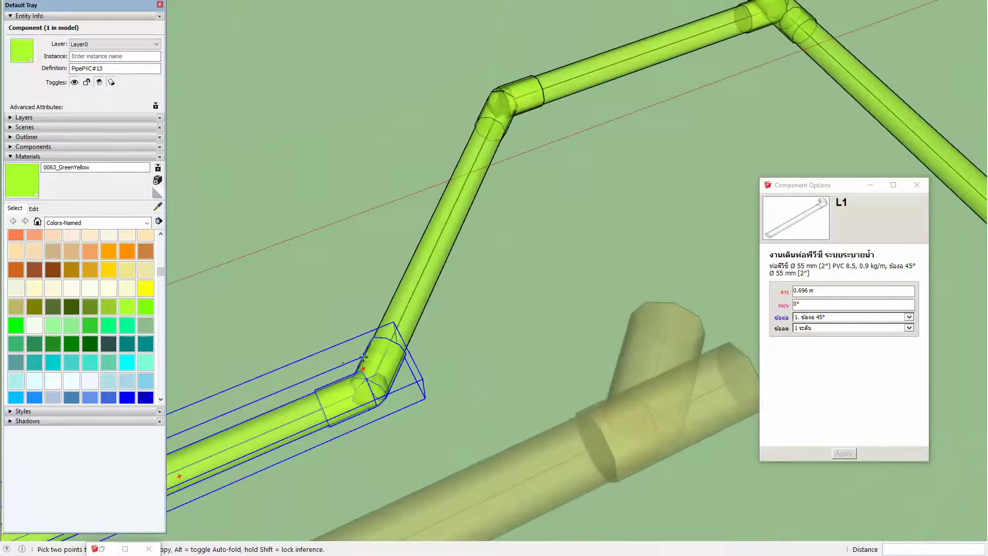
{"action": "scroll", "coordinate": [388, 374], "scroll_direction": "down", "scroll_amount": 3}
{"action": "scroll", "coordinate": [387, 375], "scroll_direction": "down", "scroll_amount": 3}
{"action": "mouse_move", "coordinate": [464, 356]}
{"action": "middle_mouse_down"}
{"action": "mouse_move", "coordinate": [498, 338]}
{"action": "mouse_move", "coordinate": [497, 408]}
{"action": "mouse_move", "coordinate": [394, 408]}
{"action": "middle_mouse_up"}
{"action": "left_click", "coordinate": [498, 408]}
Copy the orange 100 mm pipe to the far end of the green line
{"action": "left_click", "coordinate": [394, 408]}
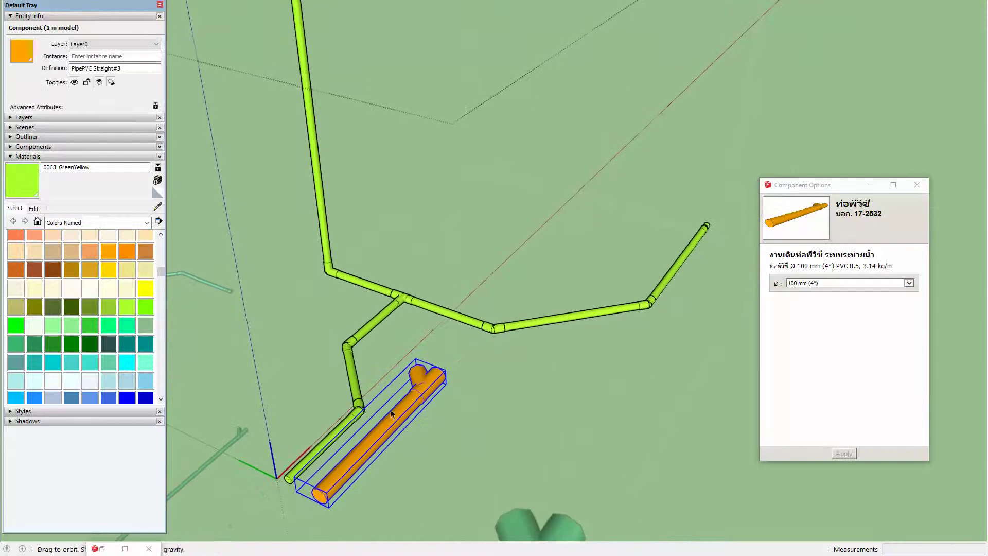
{"action": "left_click", "coordinate": [405, 412]}
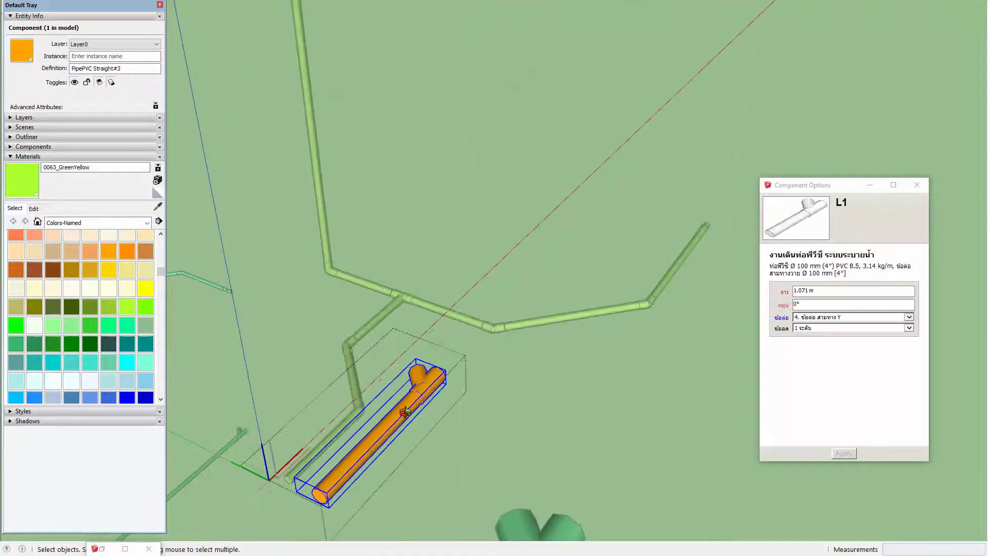
{"action": "key", "text": "m"}
{"action": "left_click", "coordinate": [356, 484]}
{"action": "mouse_move", "coordinate": [515, 309]}
{"action": "middle_mouse_down"}
{"action": "mouse_move", "coordinate": [349, 444]}
{"action": "mouse_move", "coordinate": [360, 437]}
{"action": "middle_mouse_up"}
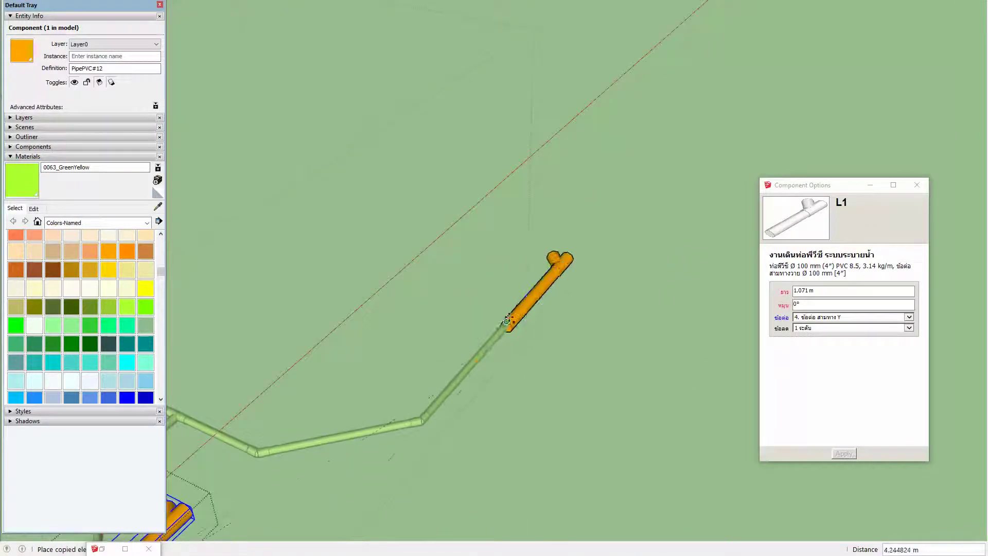
{"action": "scroll", "coordinate": [510, 324], "scroll_direction": "up", "scroll_amount": 2}
{"action": "scroll", "coordinate": [516, 313], "scroll_direction": "up", "scroll_amount": 3}
{"action": "mouse_move", "coordinate": [516, 312]}
{"action": "middle_mouse_down"}
{"action": "mouse_move", "coordinate": [478, 350]}
{"action": "mouse_move", "coordinate": [451, 351]}
{"action": "middle_mouse_up"}
Swap the copy's Y fitting for the '9. straight reducer' end fitting
{"action": "left_click", "coordinate": [846, 316]}
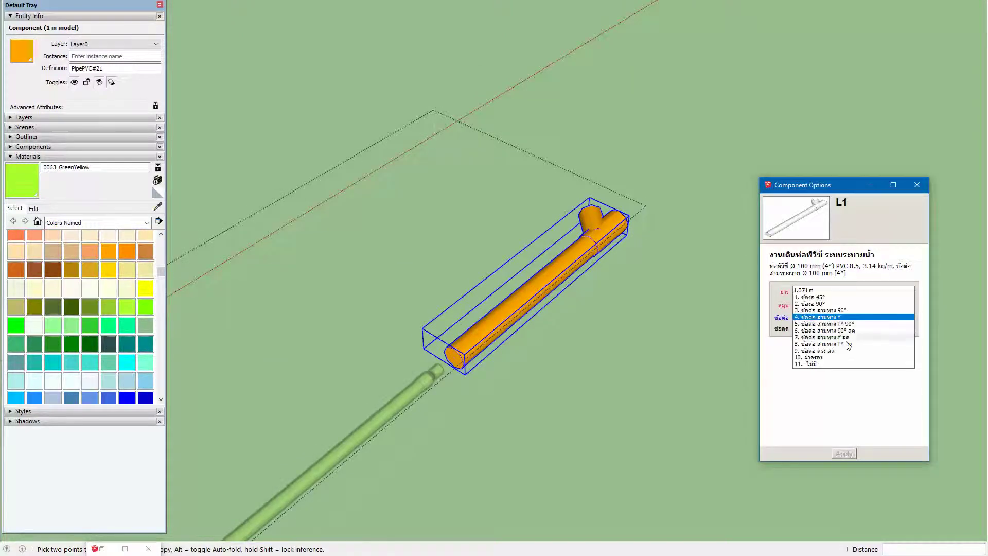
{"action": "left_click", "coordinate": [843, 351]}
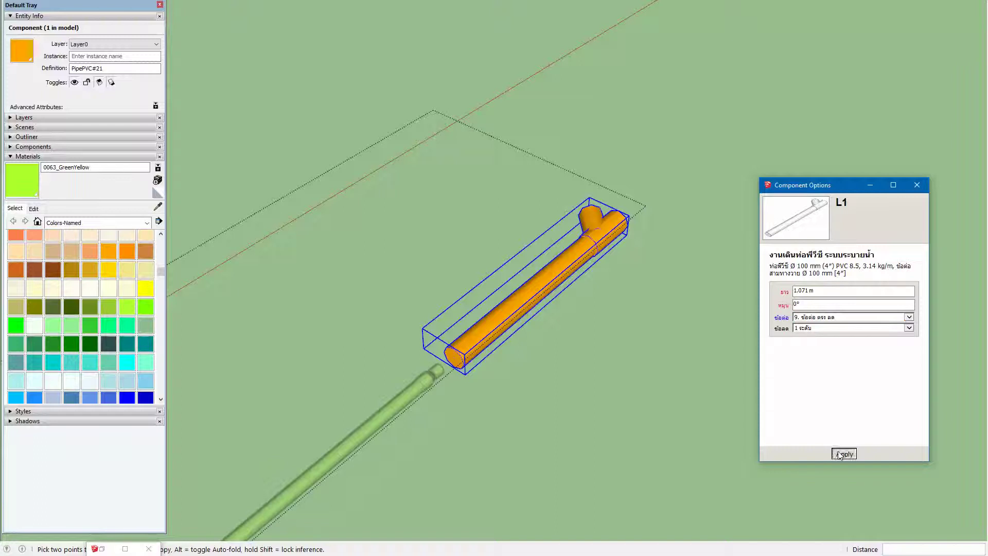
{"action": "middle_click_drag", "start_coordinate": [581, 276], "coordinate": [583, 274]}
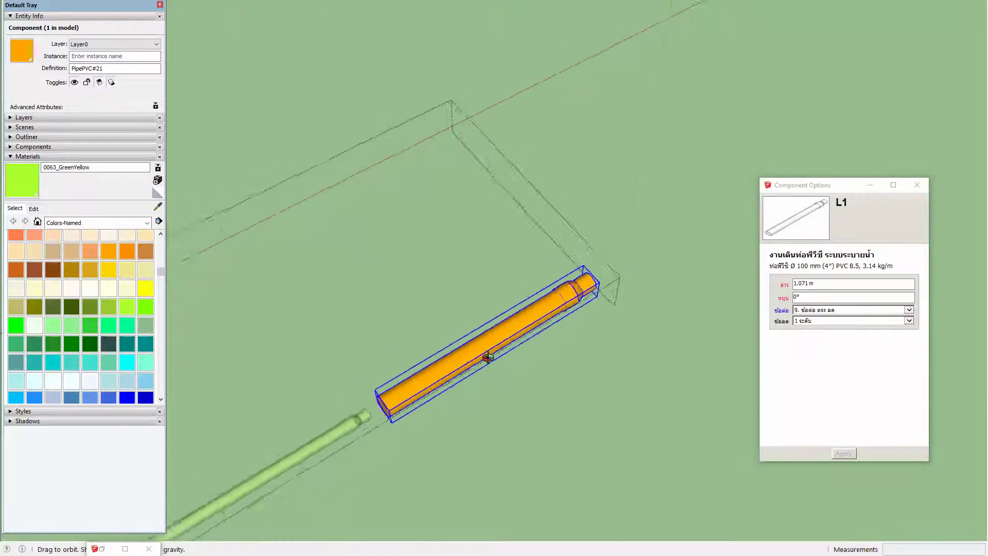
Rotate the orange copy 180° to face the green pipe and use a 2-level reducer
{"action": "left_click_drag", "start_coordinate": [583, 274], "coordinate": [421, 383]}
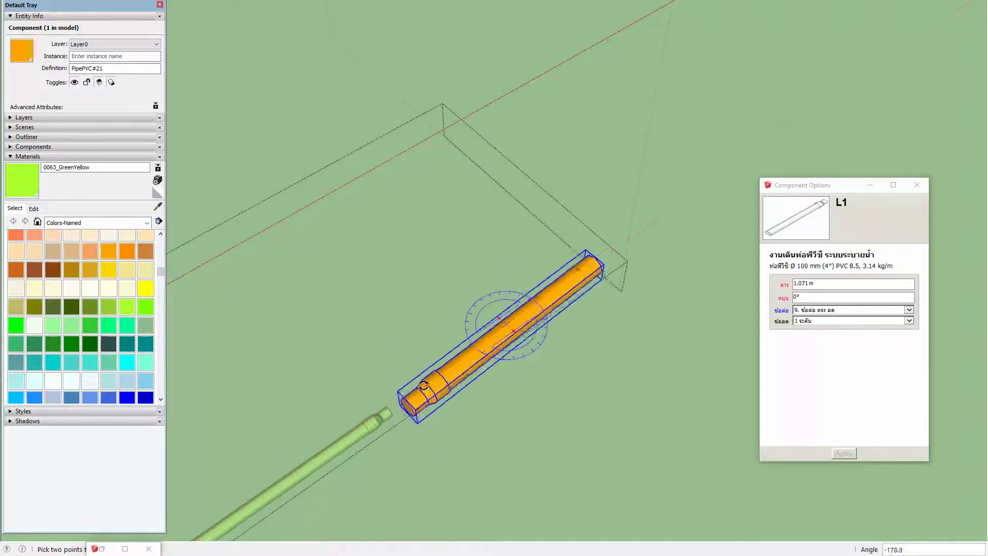
{"action": "left_click", "coordinate": [826, 320]}
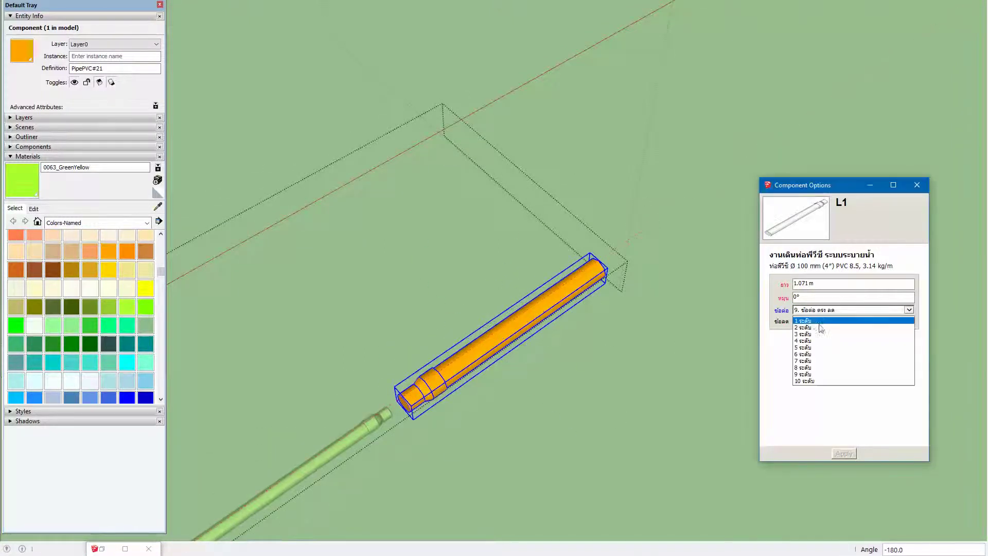
{"action": "left_click", "coordinate": [824, 330]}
{"action": "left_click", "coordinate": [843, 453]}
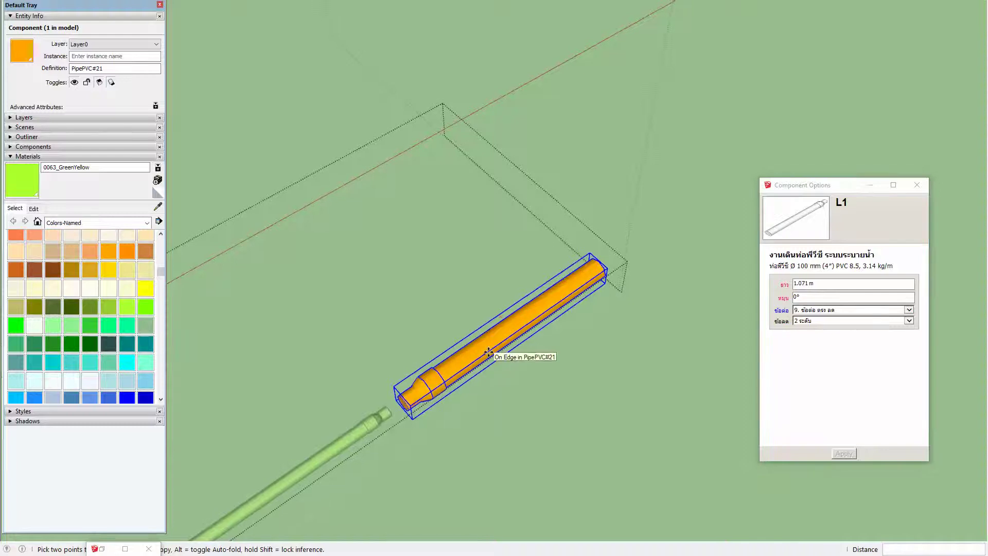
{"action": "middle_click_drag", "start_coordinate": [489, 353], "coordinate": [479, 359]}
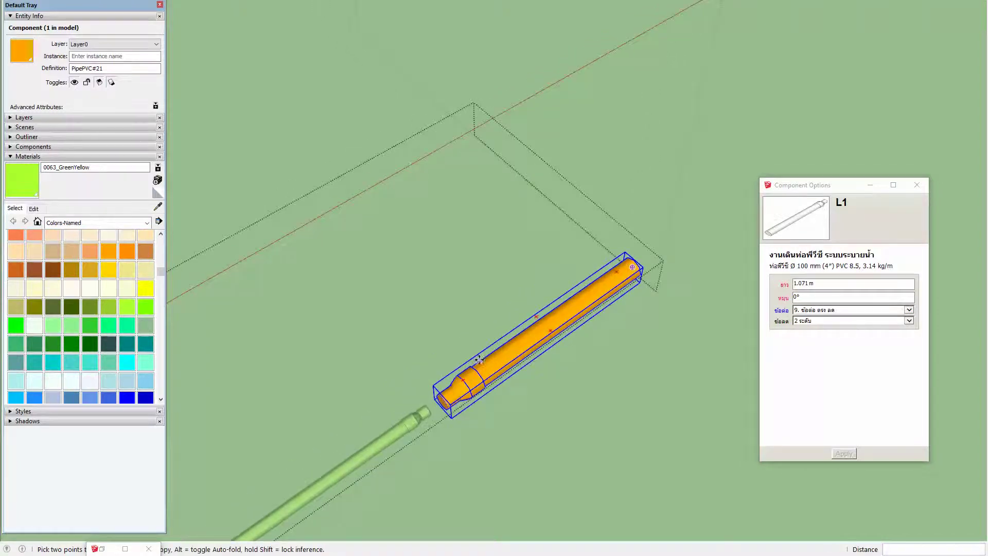
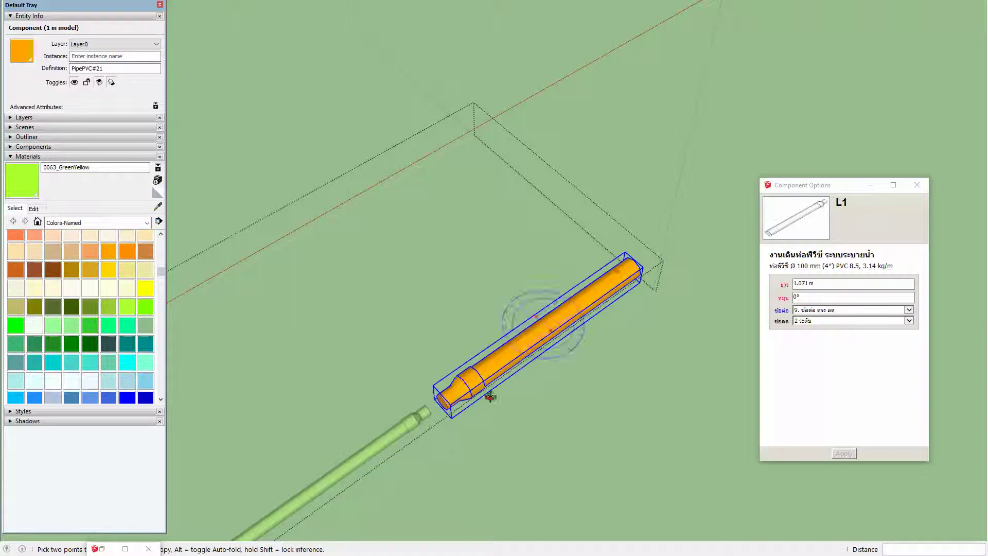
Reselect the whole orange 100 mm pipe after checking its reducer joint part
{"action": "key", "text": "space"}
{"action": "double_click", "coordinate": [459, 392]}
{"action": "left_click", "coordinate": [458, 393]}
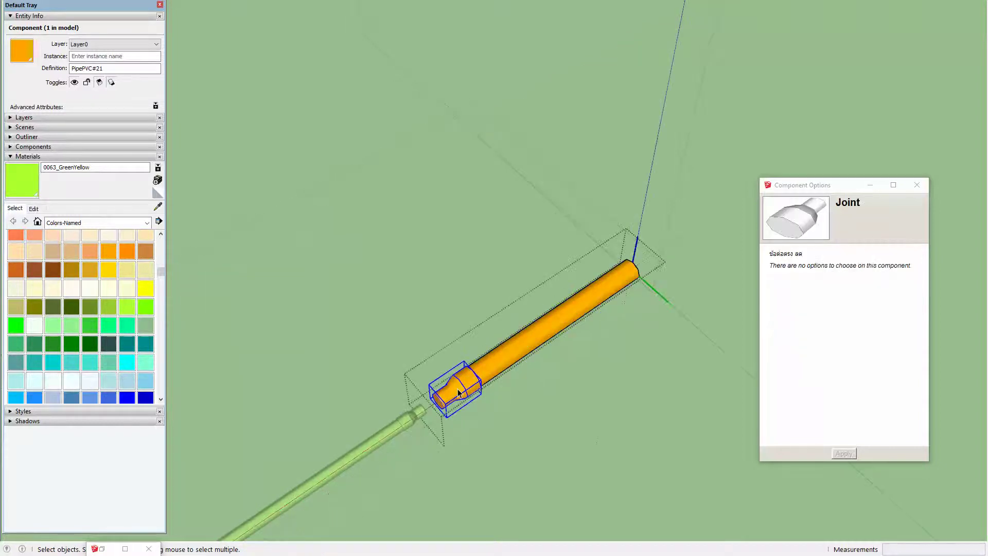
{"action": "key", "text": "Return"}
{"action": "left_click", "coordinate": [432, 333]}
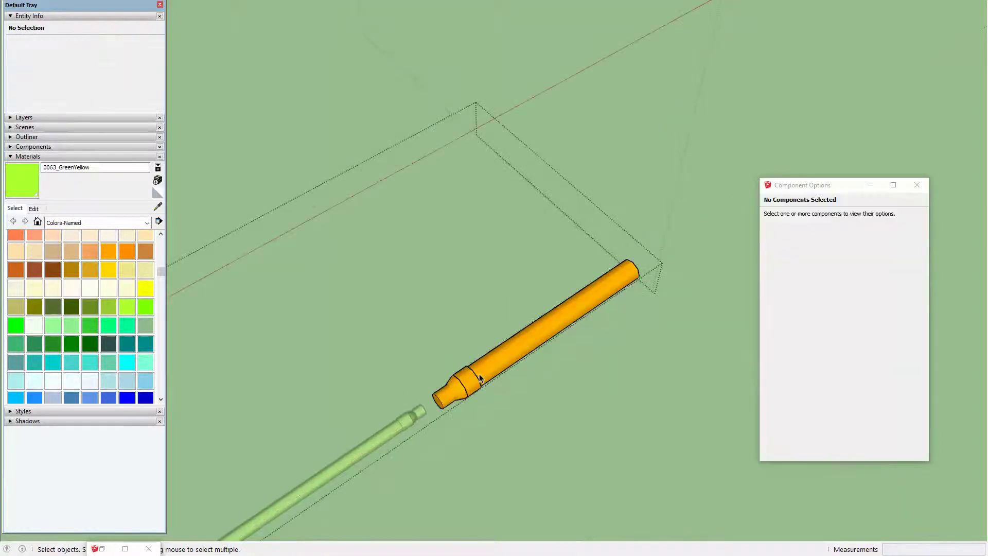
{"action": "left_click", "coordinate": [480, 377]}
{"action": "scroll", "coordinate": [480, 379], "scroll_direction": "up", "scroll_amount": 2}
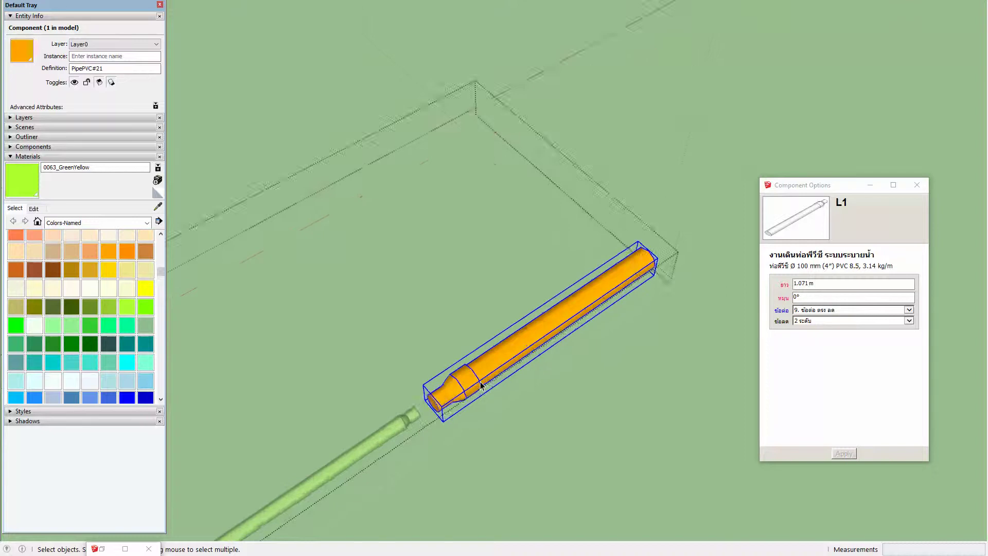
{"action": "scroll", "coordinate": [463, 386], "scroll_direction": "up", "scroll_amount": 2}
{"action": "scroll", "coordinate": [445, 383], "scroll_direction": "up", "scroll_amount": 2}
{"action": "scroll", "coordinate": [422, 360], "scroll_direction": "up", "scroll_amount": 1}
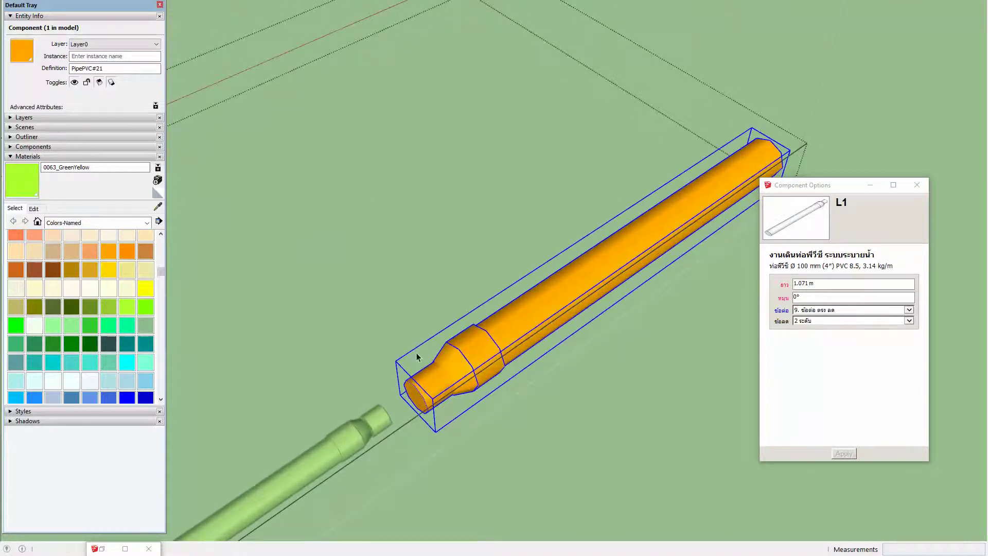
{"action": "left_click", "coordinate": [77, 156]}
{"action": "middle_click_drag", "start_coordinate": [416, 357], "coordinate": [418, 360]}
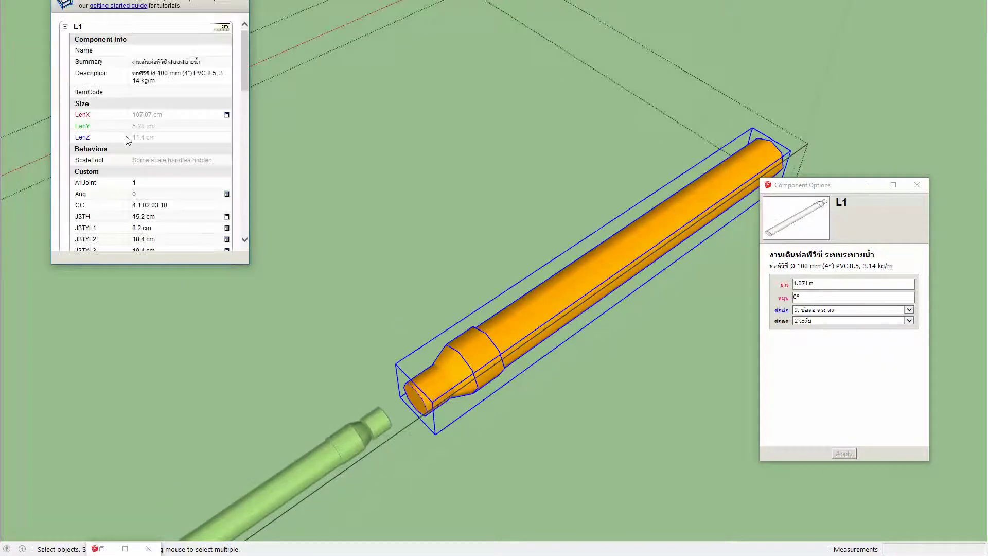
Set the orange pipe's ข้อลด to 3 ระดับ, narrowing its end to 55 mm (2")
{"action": "scroll", "coordinate": [163, 149], "scroll_direction": "down", "scroll_amount": 5}
{"action": "scroll", "coordinate": [162, 150], "scroll_direction": "down", "scroll_amount": 5}
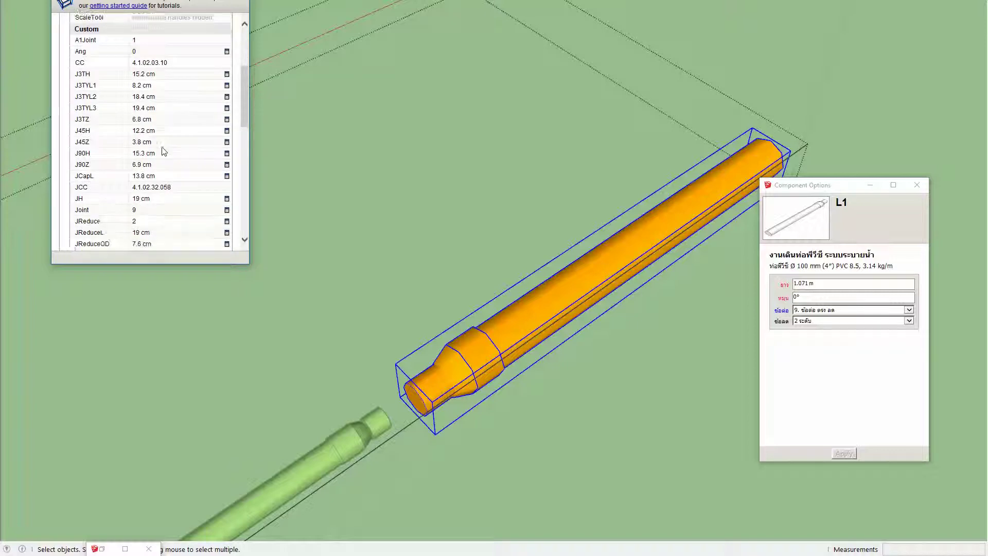
{"action": "scroll", "coordinate": [164, 151], "scroll_direction": "down", "scroll_amount": 5}
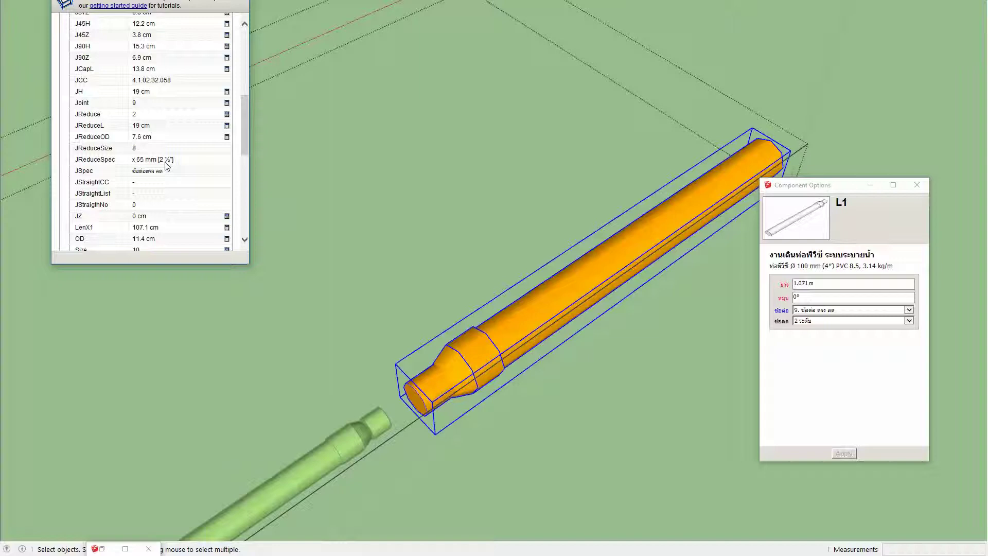
{"action": "left_click", "coordinate": [166, 164]}
{"action": "left_click", "coordinate": [837, 323]}
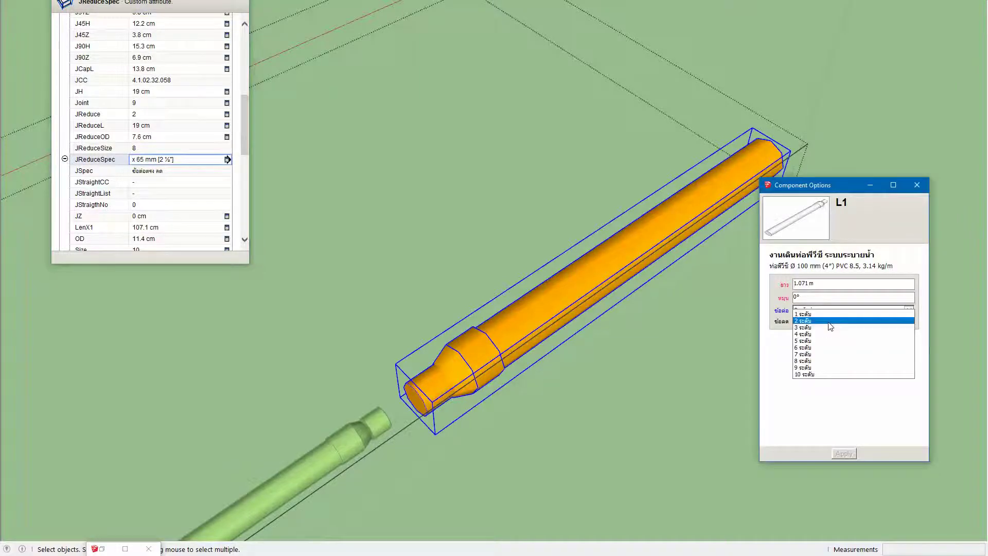
{"action": "left_click", "coordinate": [839, 339]}
{"action": "left_click", "coordinate": [844, 454]}
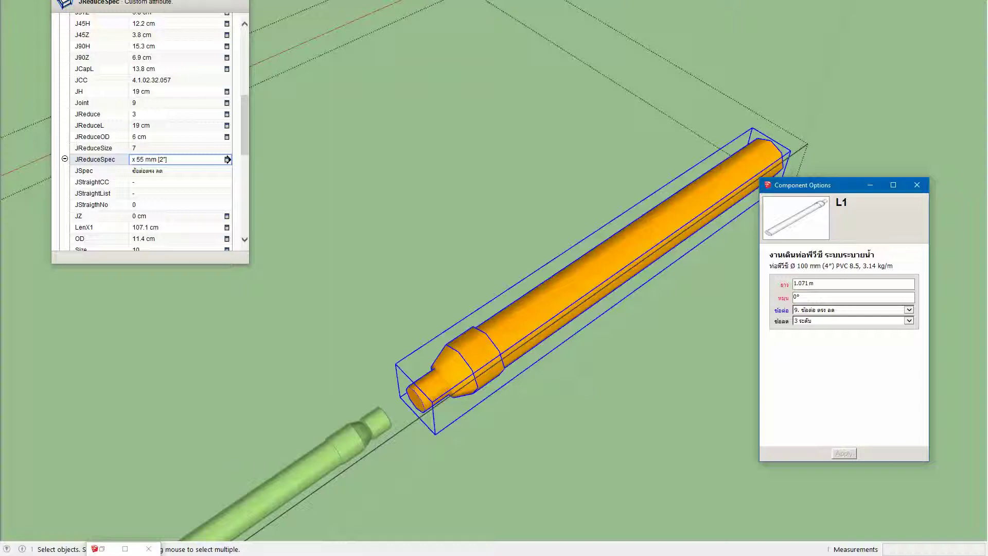
Move the orange pipe by its narrow end up against the green 55 mm pipe
{"action": "middle_click_drag", "start_coordinate": [353, 214], "coordinate": [479, 234]}
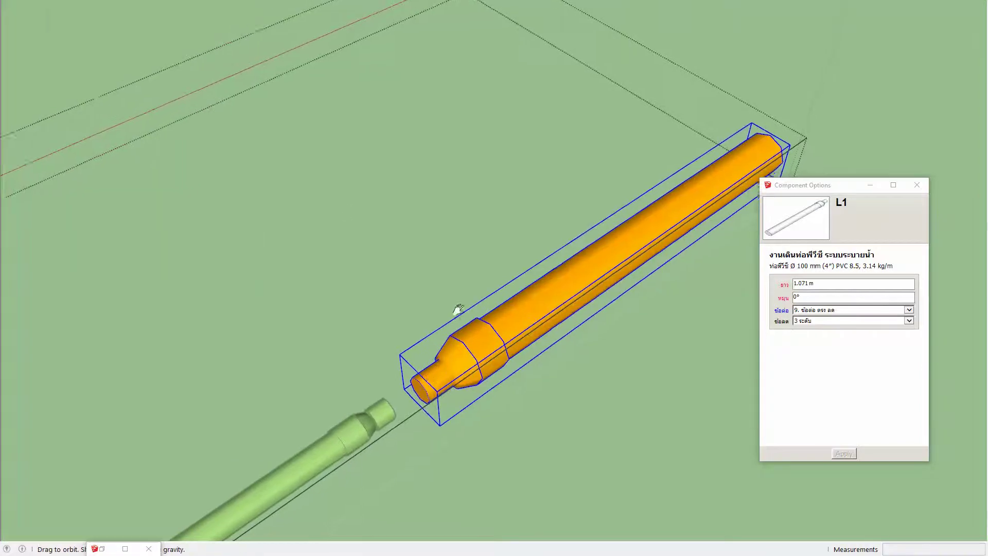
{"action": "scroll", "coordinate": [463, 247], "scroll_direction": "up", "scroll_amount": 2}
{"action": "scroll", "coordinate": [460, 248], "scroll_direction": "up", "scroll_amount": 2}
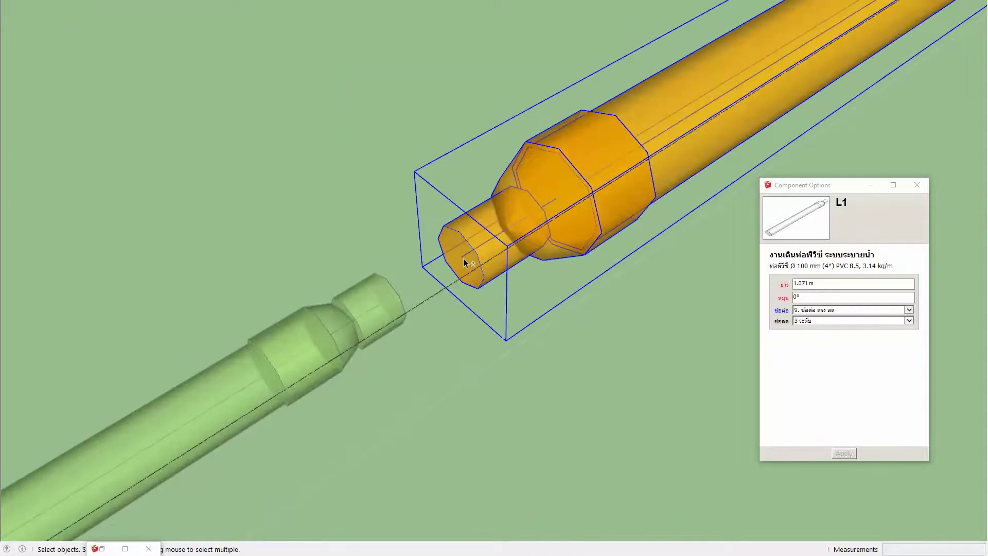
{"action": "scroll", "coordinate": [459, 248], "scroll_direction": "up", "scroll_amount": 2}
{"action": "key", "text": "m"}
{"action": "left_click", "coordinate": [461, 256]}
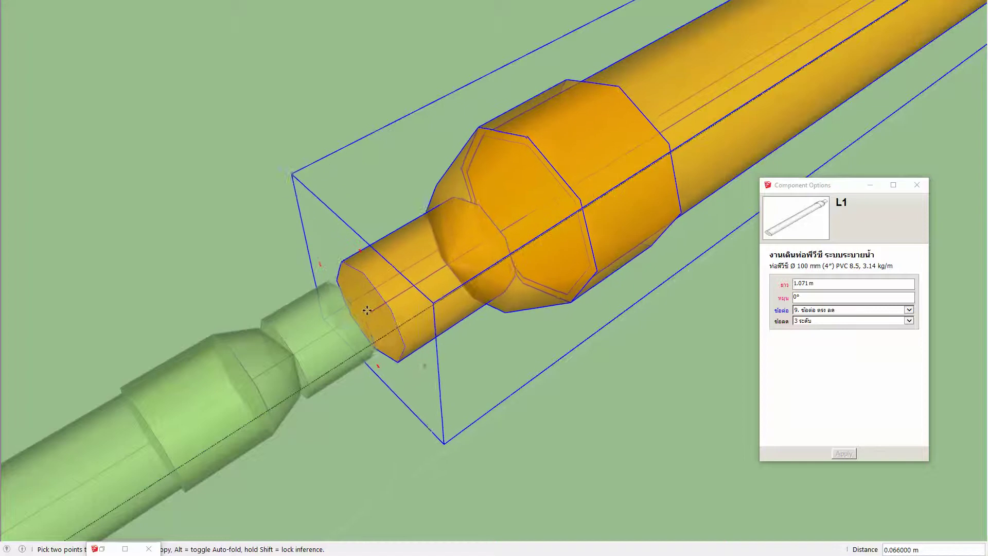
{"action": "left_click", "coordinate": [350, 319]}
{"action": "middle_click_drag", "start_coordinate": [379, 299], "coordinate": [435, 267]}
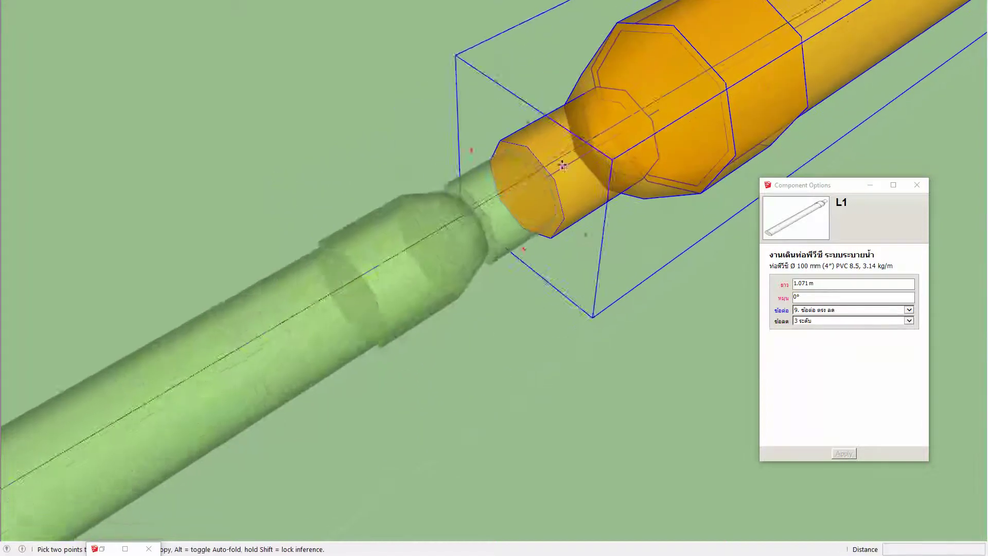
Set the green pipe's ข้อต่อ to 11. -ไม่มี-, removing its end fitting
{"action": "key", "text": "space"}
{"action": "left_click", "coordinate": [435, 263]}
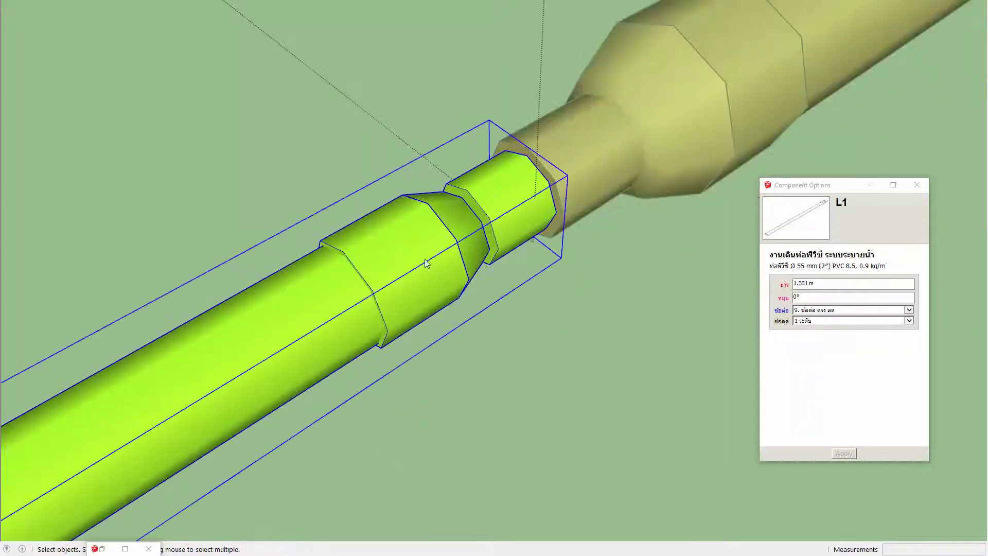
{"action": "left_click", "coordinate": [842, 311]}
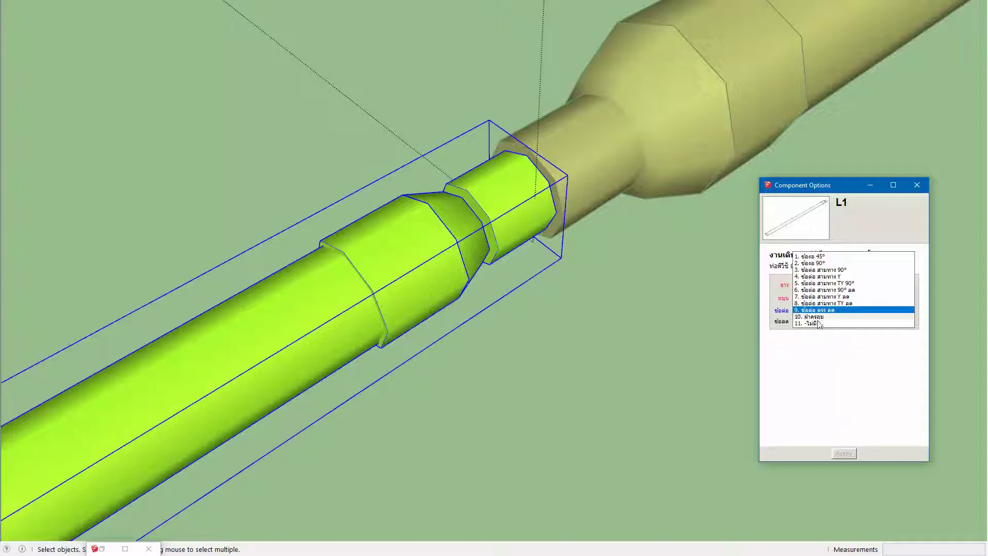
{"action": "left_click", "coordinate": [844, 325]}
{"action": "left_click", "coordinate": [843, 455]}
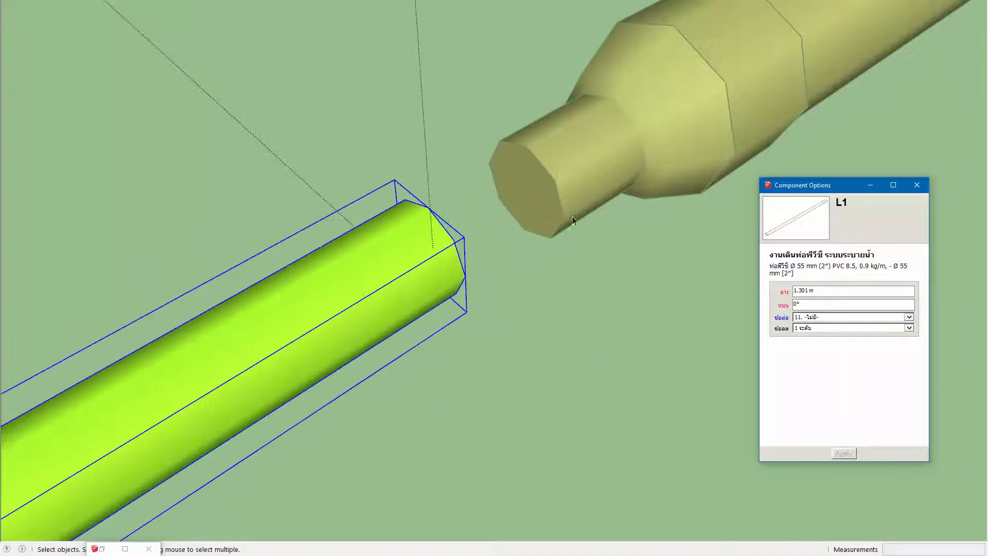
{"action": "left_click", "coordinate": [531, 192]}
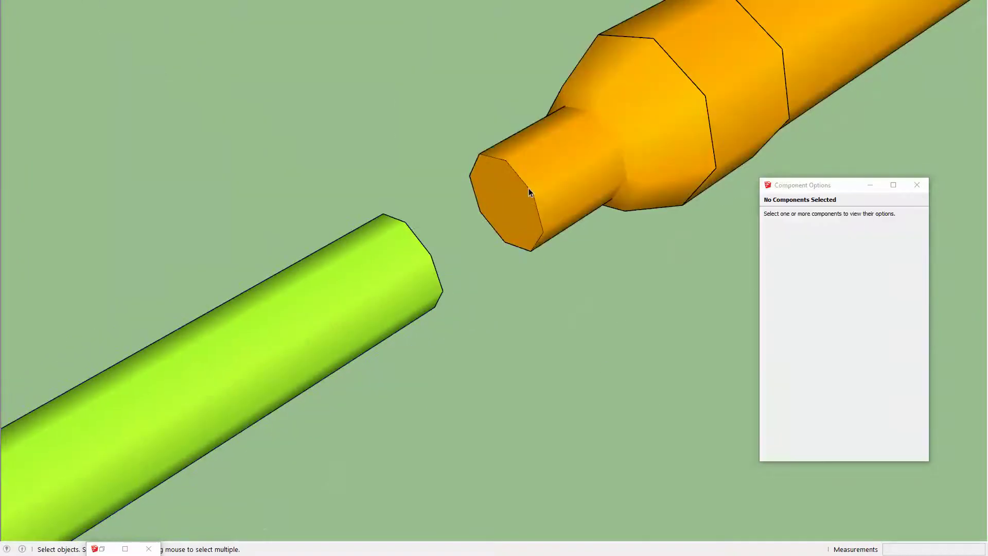
Select the orange pipe on its own inside its grouping
{"action": "left_click", "coordinate": [529, 189]}
{"action": "double_click", "coordinate": [530, 190]}
{"action": "left_click", "coordinate": [529, 190]}
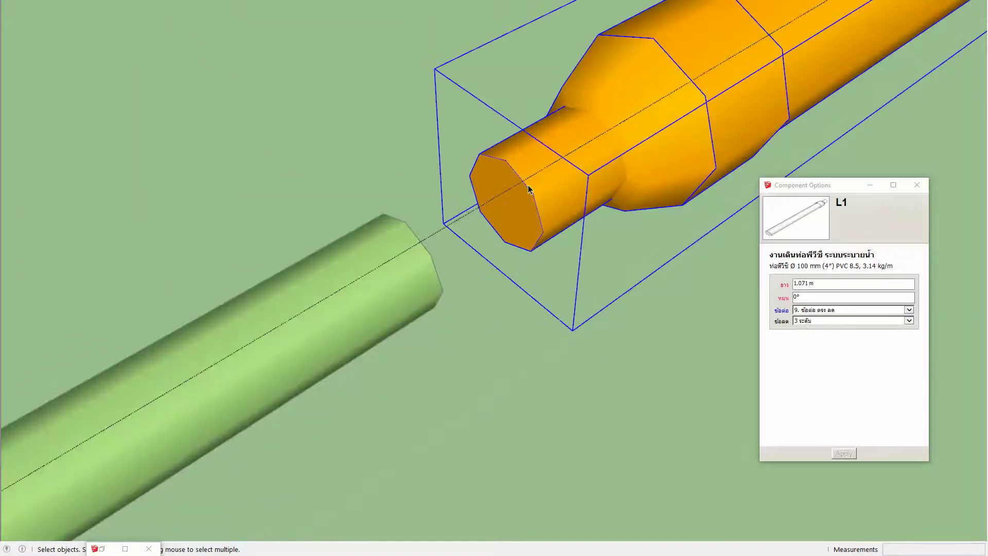
{"action": "scroll", "coordinate": [529, 190], "scroll_direction": "down", "scroll_amount": 3}
{"action": "scroll", "coordinate": [528, 189], "scroll_direction": "up", "scroll_amount": 1}
{"action": "scroll", "coordinate": [526, 190], "scroll_direction": "up", "scroll_amount": 3}
{"action": "scroll", "coordinate": [521, 197], "scroll_direction": "up", "scroll_amount": 3}
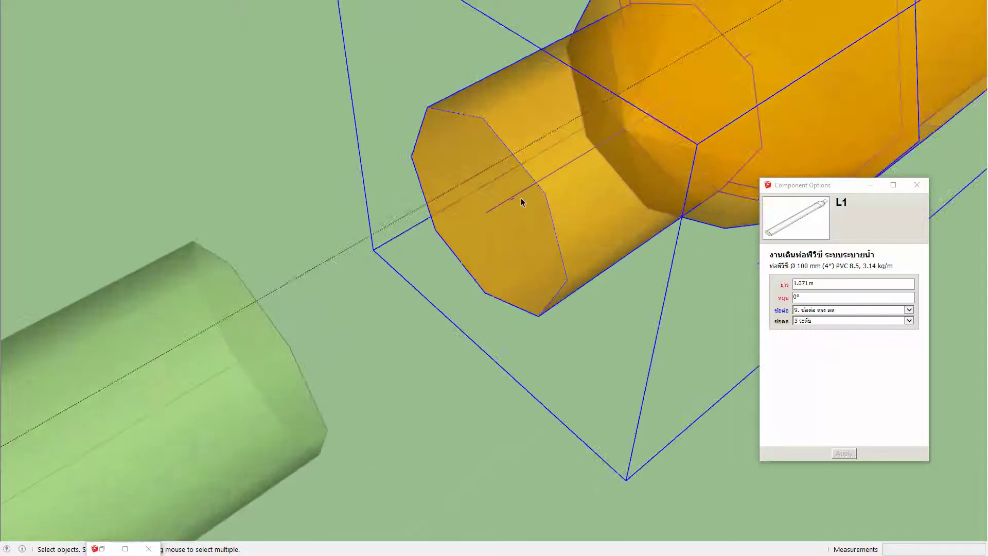
Snap the orange pipe's 55 mm end face onto the green pipe's plain end
{"action": "key", "text": "m"}
{"action": "left_click", "coordinate": [484, 214]}
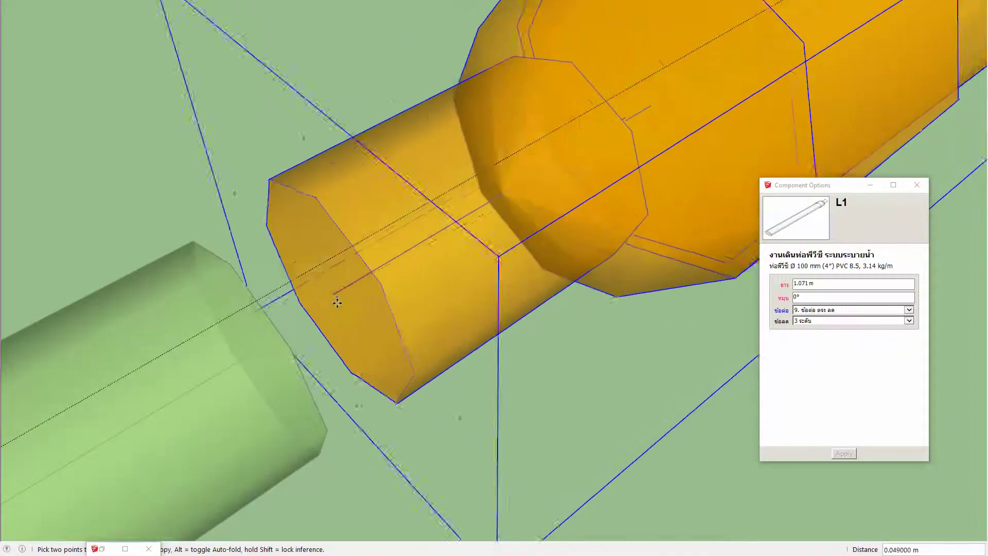
{"action": "middle_click_drag", "start_coordinate": [309, 340], "coordinate": [502, 181]}
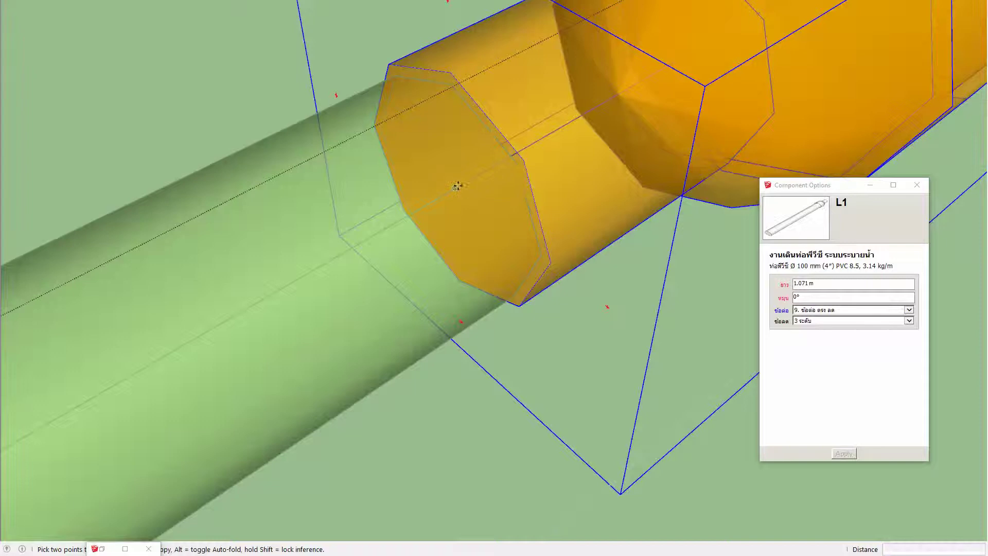
{"action": "scroll", "coordinate": [364, 238], "scroll_direction": "down", "scroll_amount": 4}
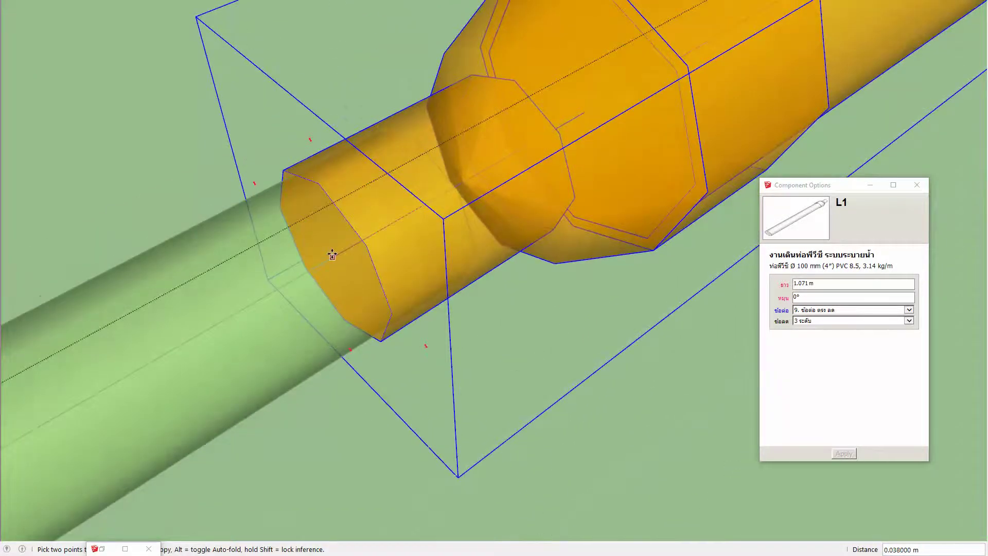
{"action": "scroll", "coordinate": [331, 255], "scroll_direction": "down", "scroll_amount": 1}
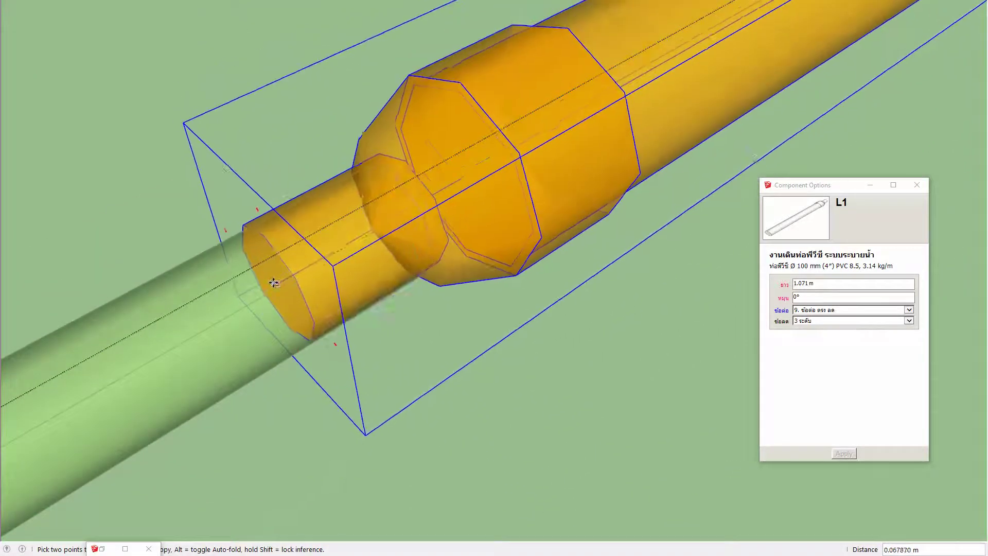
{"action": "left_click", "coordinate": [272, 284]}
{"action": "scroll", "coordinate": [478, 199], "scroll_direction": "down", "scroll_amount": 1}
{"action": "scroll", "coordinate": [464, 201], "scroll_direction": "down", "scroll_amount": 2}
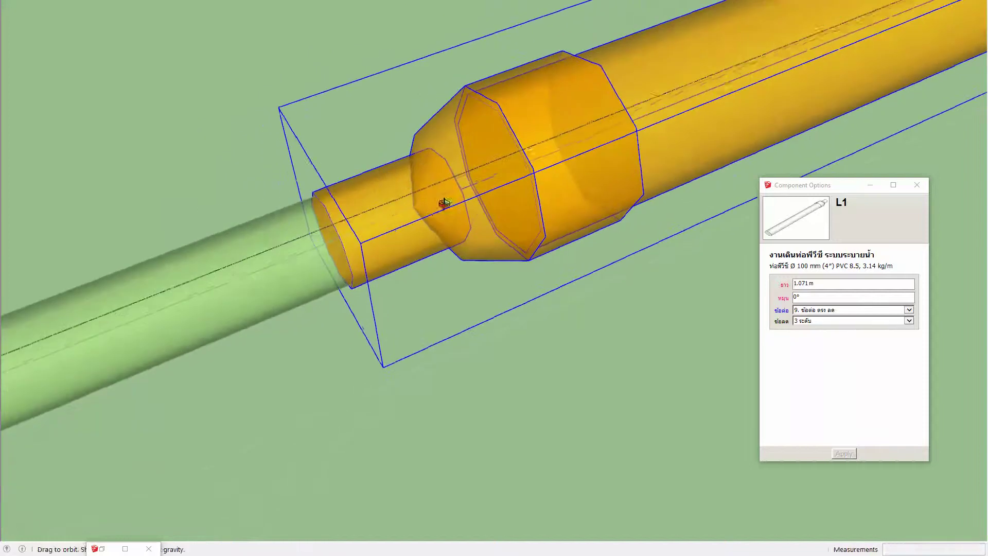
{"action": "scroll", "coordinate": [453, 201], "scroll_direction": "down", "scroll_amount": 2}
{"action": "scroll", "coordinate": [463, 196], "scroll_direction": "down", "scroll_amount": 2}
{"action": "key", "text": "space"}
{"action": "mouse_move", "coordinate": [488, 184]}
{"action": "middle_mouse_down"}
{"action": "mouse_move", "coordinate": [561, 160]}
{"action": "mouse_move", "coordinate": [535, 168]}
{"action": "mouse_move", "coordinate": [517, 217]}
{"action": "middle_mouse_up"}
{"action": "scroll", "coordinate": [561, 160], "scroll_direction": "down", "scroll_amount": 3}
Copy the orange Y-fitting pipe piece to the far end of the orange pipe
{"action": "key", "text": "space"}
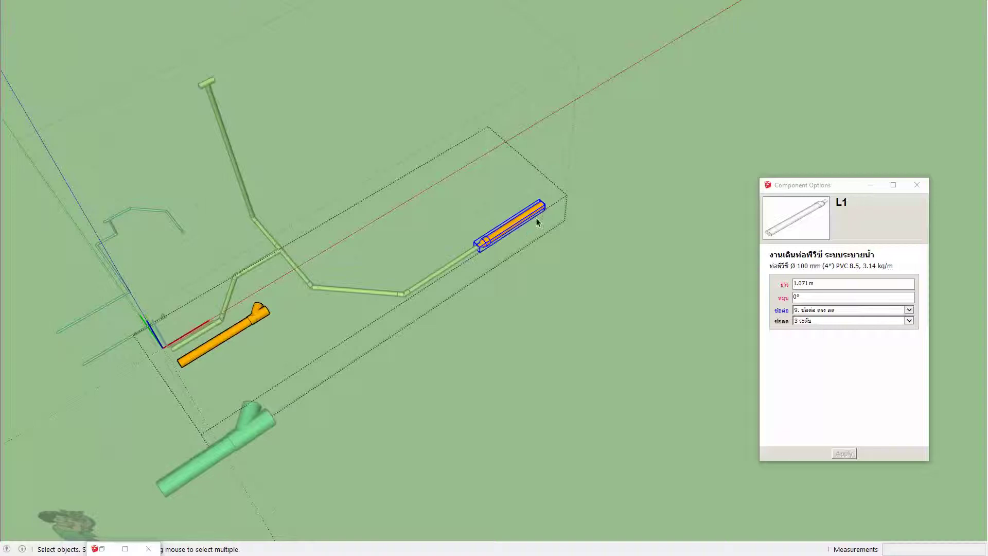
{"action": "left_click", "coordinate": [254, 323]}
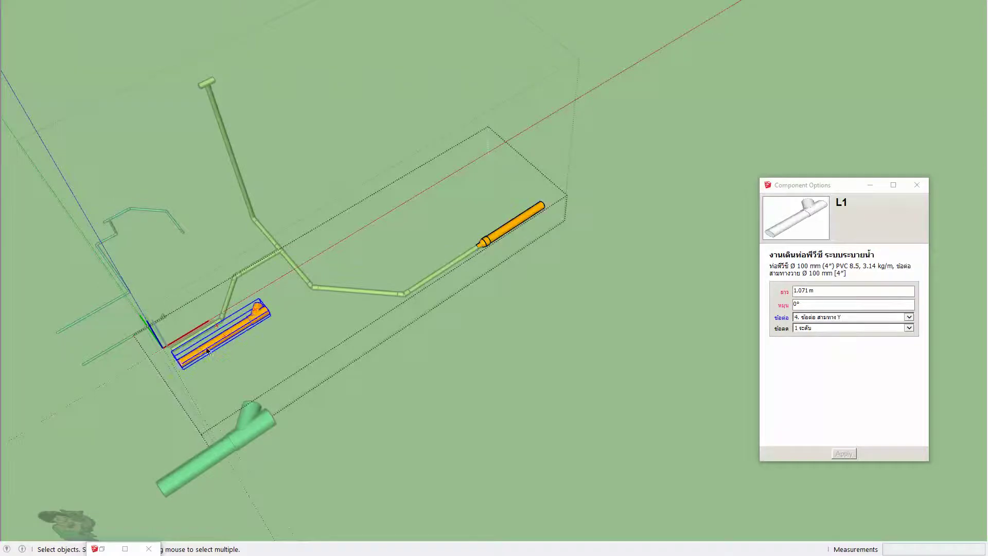
{"action": "key", "text": "m"}
{"action": "left_click_drag", "start_coordinate": [206, 351], "coordinate": [556, 199], "text": "ctrl"}
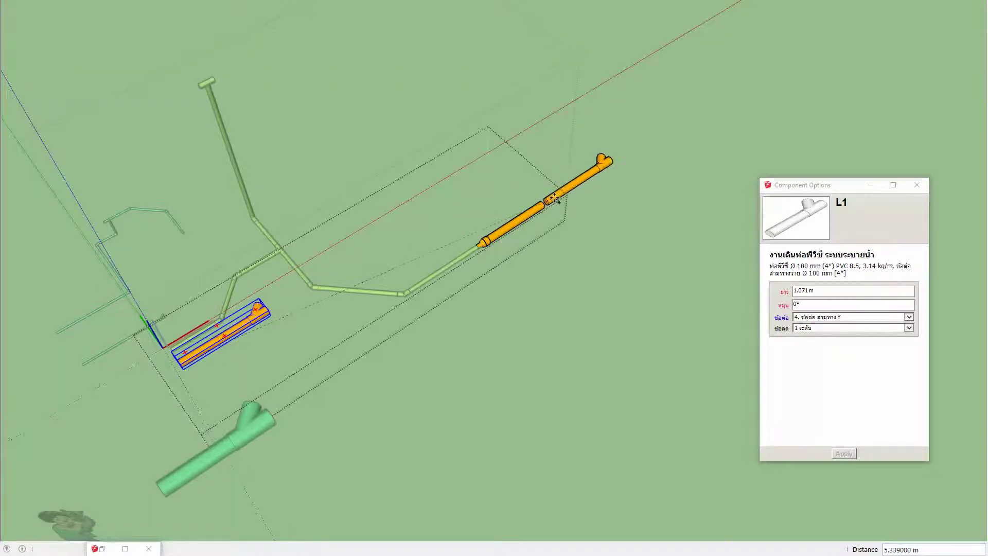
{"action": "left_click", "coordinate": [556, 199]}
{"action": "key", "text": "space"}
Change the copy's ข้อต่อ to 3. ข้อต่อ สามทาง 90° and apply it
{"action": "key", "text": "m"}
{"action": "scroll", "coordinate": [554, 197], "scroll_direction": "up", "scroll_amount": 2}
{"action": "scroll", "coordinate": [545, 206], "scroll_direction": "up", "scroll_amount": 3}
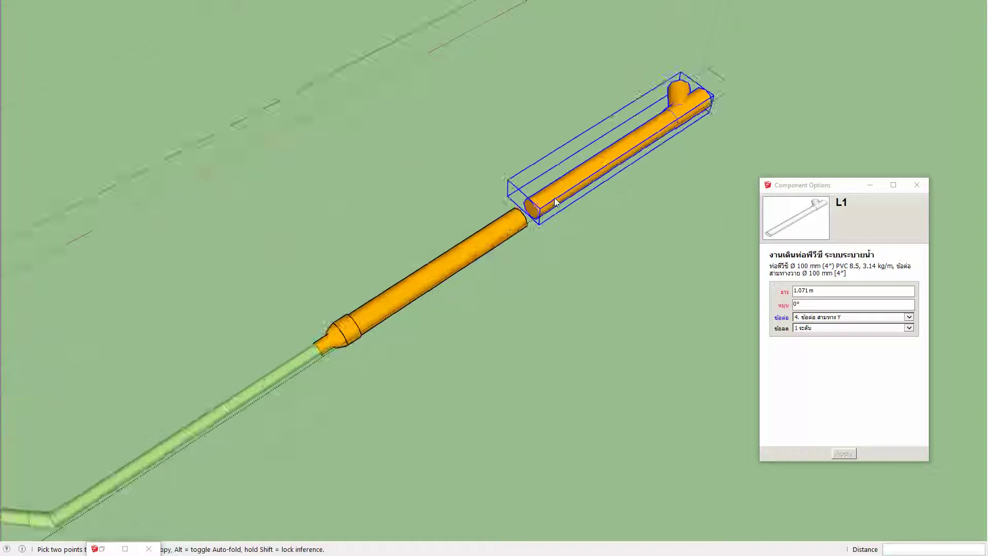
{"action": "scroll", "coordinate": [514, 231], "scroll_direction": "up", "scroll_amount": 1}
{"action": "scroll", "coordinate": [490, 260], "scroll_direction": "up", "scroll_amount": 2}
{"action": "left_click", "coordinate": [809, 318]}
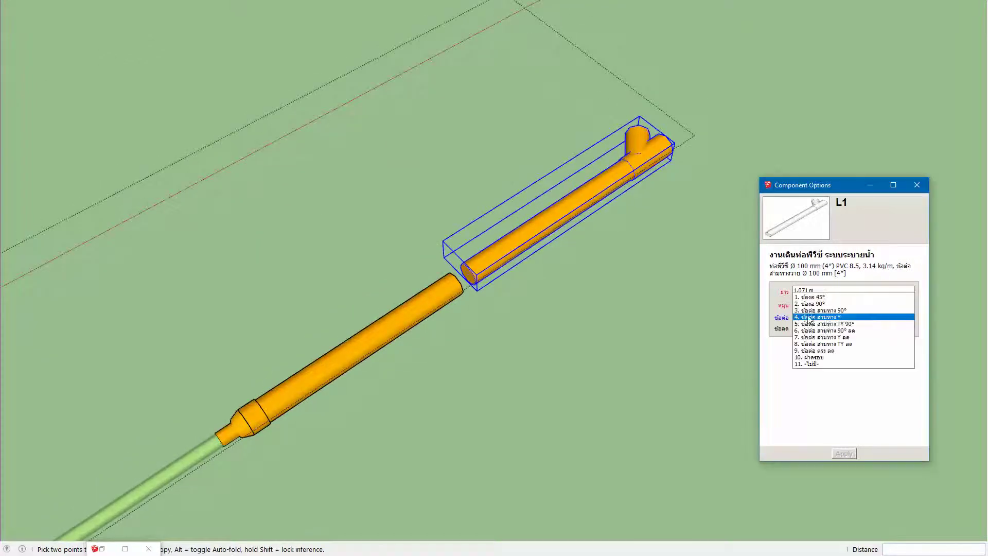
{"action": "left_click", "coordinate": [821, 310]}
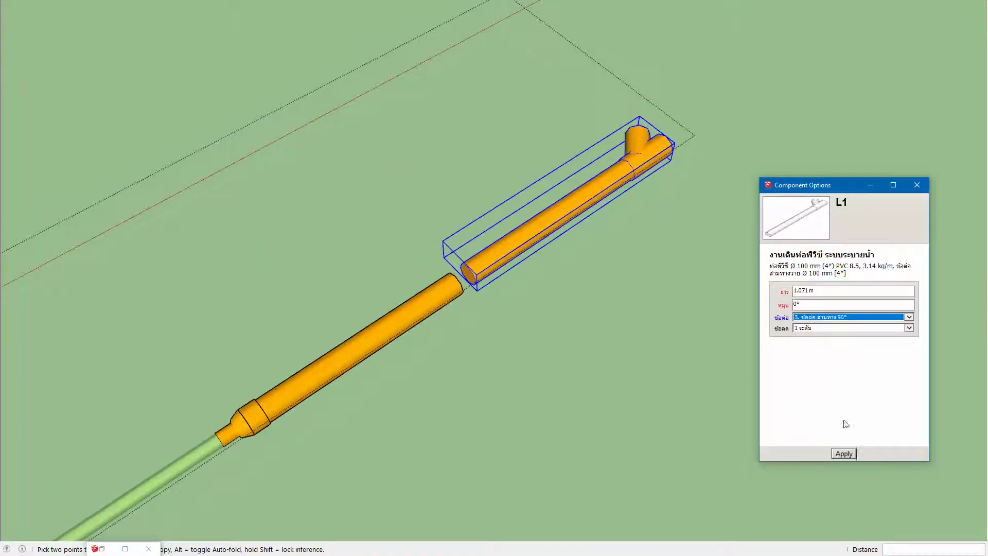
{"action": "left_click", "coordinate": [844, 454]}
Ctrl-copy the 90° tee pipe piece farther along the pipe line
{"action": "middle_click_drag", "start_coordinate": [531, 342], "coordinate": [512, 258]}
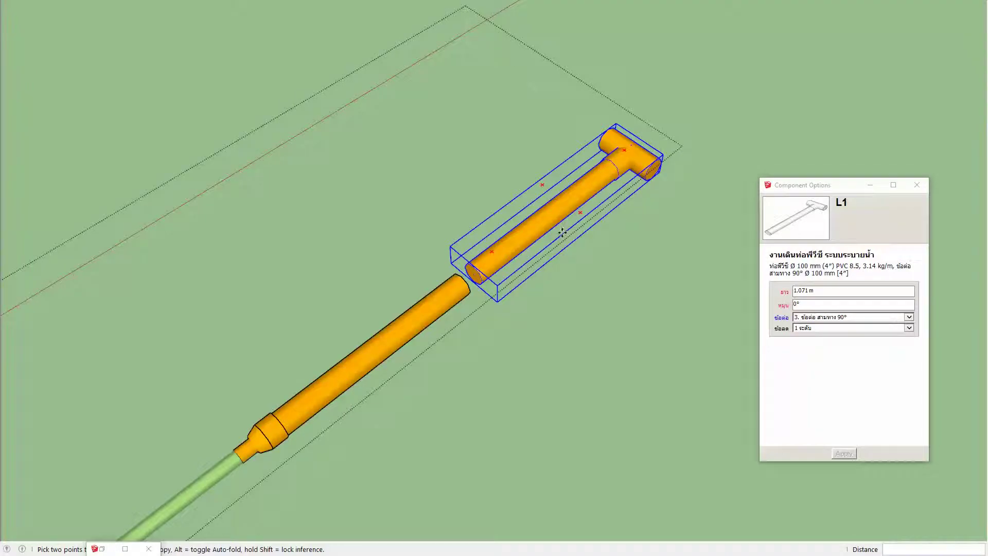
{"action": "left_click", "coordinate": [475, 274]}
{"action": "key", "text": "ctrl"}
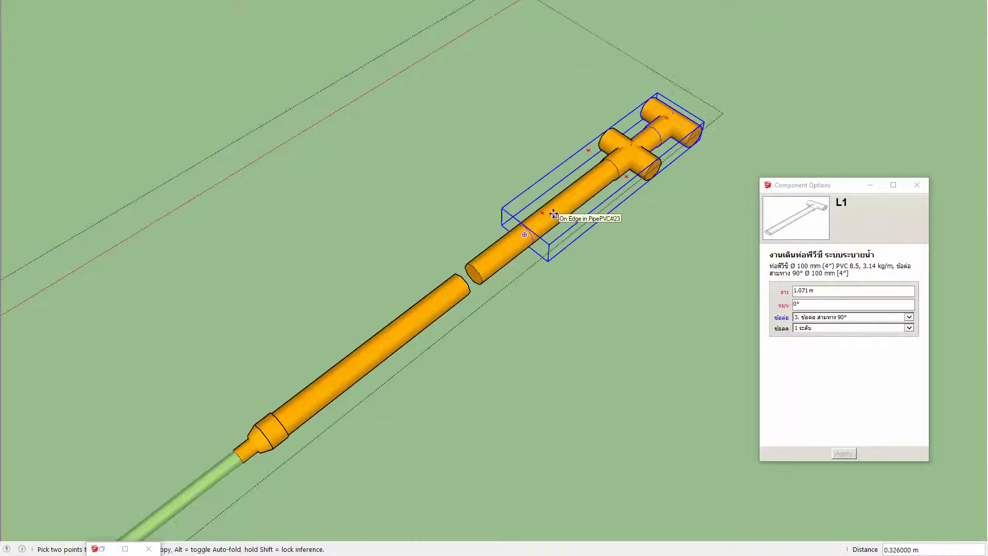
{"action": "key", "text": "space"}
{"action": "left_click", "coordinate": [503, 257]}
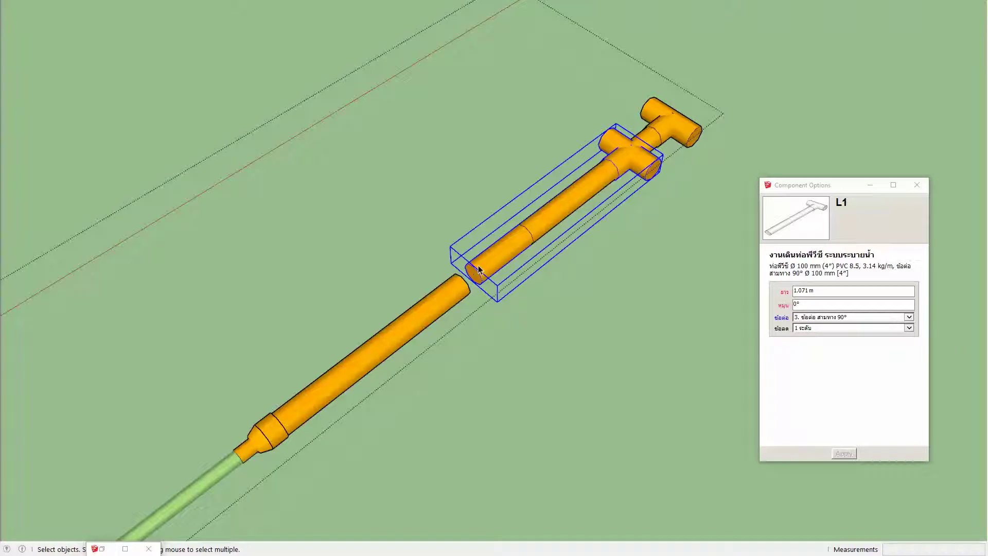
Make the copied piece a 1. ข้องอ 45° elbow and scale the pipe down to 0.375 m
{"action": "left_click", "coordinate": [834, 318]}
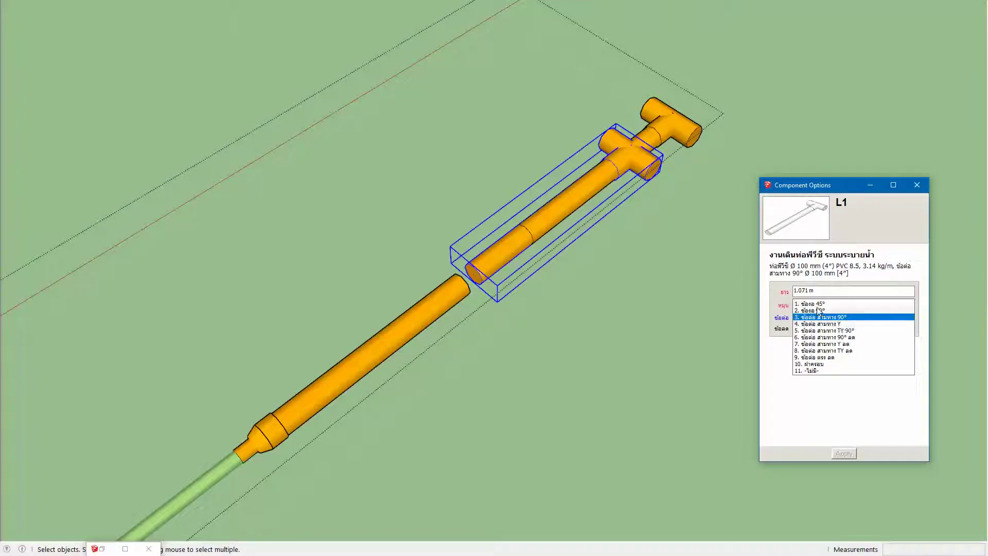
{"action": "left_click", "coordinate": [819, 304]}
{"action": "left_click", "coordinate": [844, 453]}
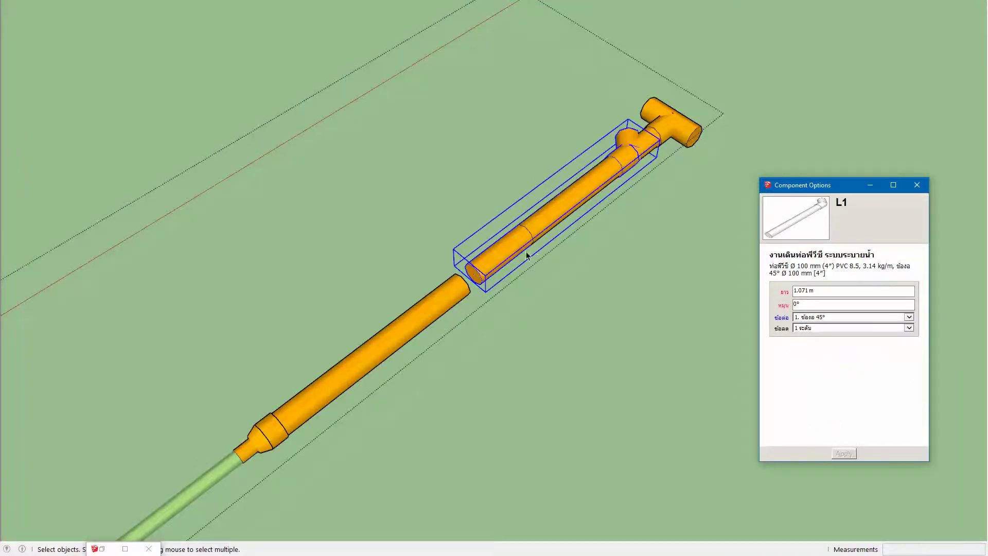
{"action": "key", "text": "s"}
{"action": "mouse_move", "coordinate": [661, 149]}
{"action": "left_mouse_down"}
{"action": "mouse_move", "coordinate": [586, 184]}
{"action": "mouse_move", "coordinate": [507, 247]}
{"action": "left_mouse_up"}
{"action": "middle_click_drag", "start_coordinate": [501, 255], "coordinate": [428, 277]}
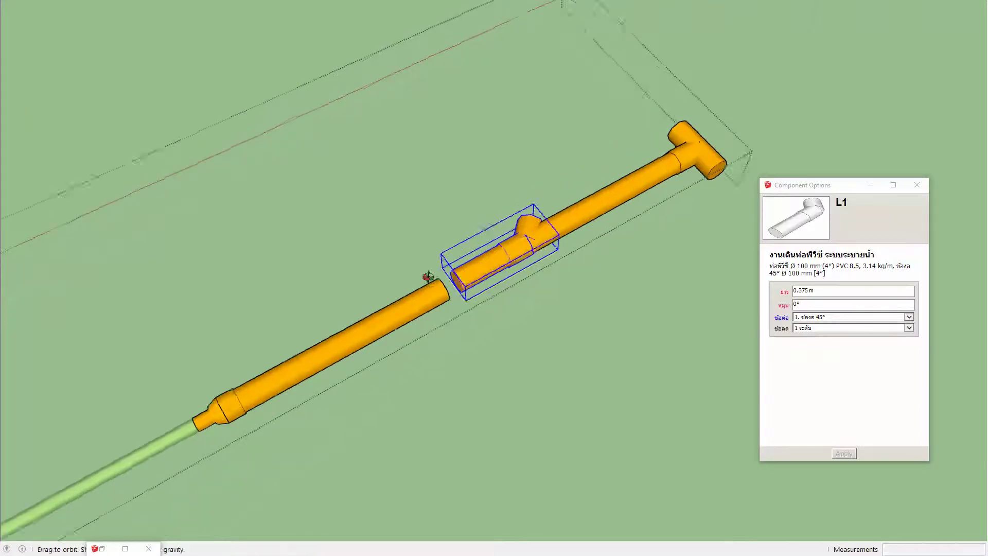
{"action": "scroll", "coordinate": [535, 226], "scroll_direction": "up", "scroll_amount": 3}
Rotate the 45° elbow piece with the Move tool's rotation grip
{"action": "key", "text": "m"}
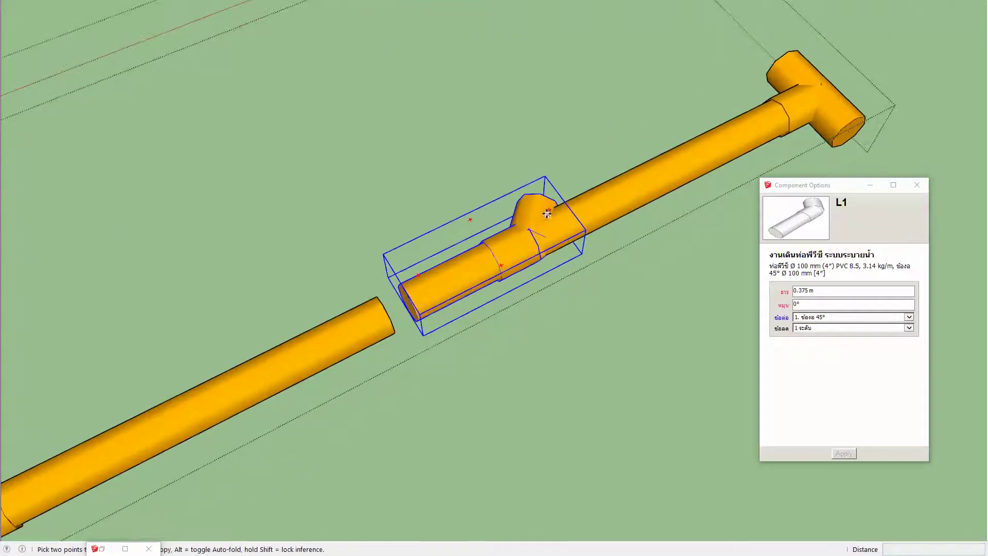
{"action": "left_click", "coordinate": [501, 265]}
{"action": "type", "text": "135"}
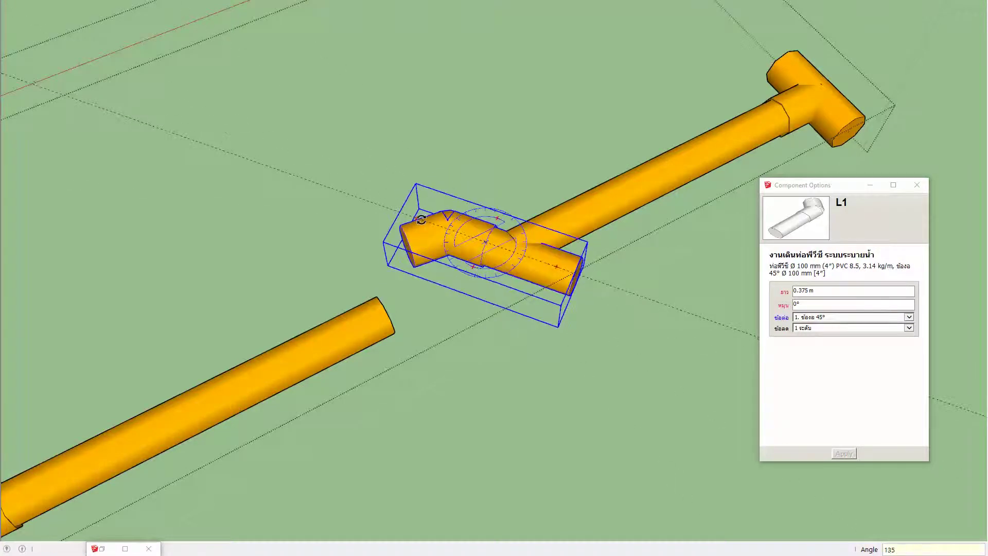
{"action": "left_click", "coordinate": [421, 219]}
{"action": "scroll", "coordinate": [435, 221], "scroll_direction": "up", "scroll_amount": 2}
{"action": "scroll", "coordinate": [427, 229], "scroll_direction": "up", "scroll_amount": 2}
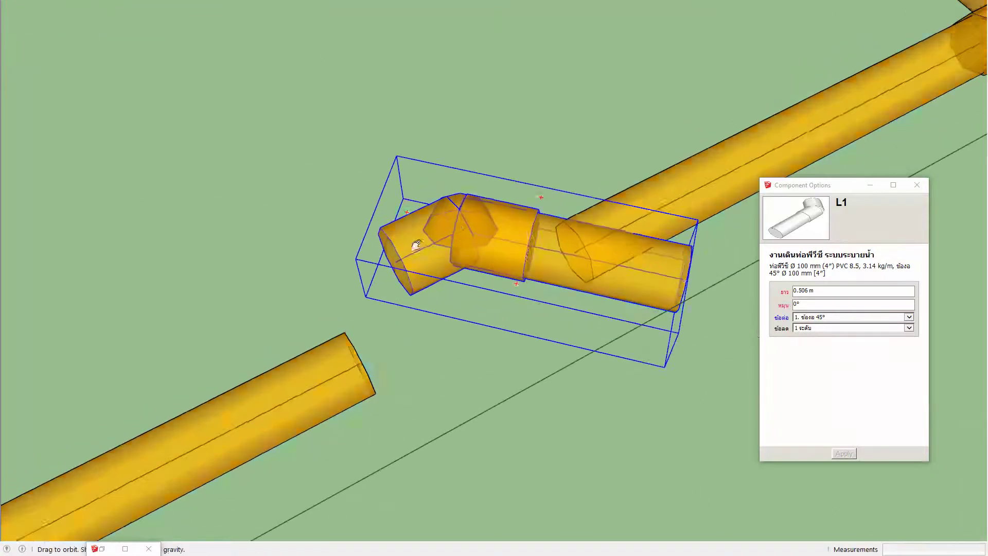
{"action": "scroll", "coordinate": [463, 240], "scroll_direction": "up", "scroll_amount": 3}
Fit the rotated elbow onto the end of the lower orange pipe run
{"action": "left_click", "coordinate": [454, 237]}
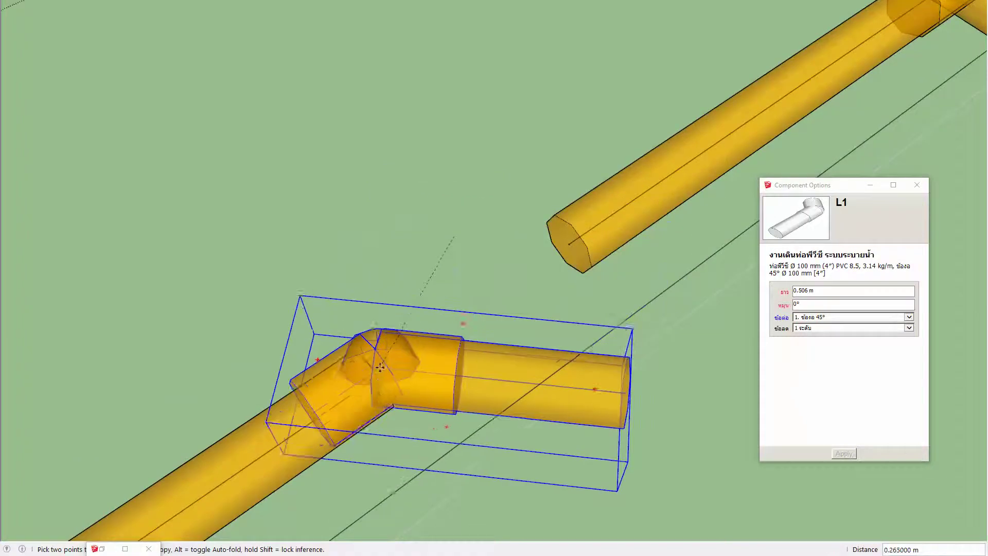
{"action": "scroll", "coordinate": [355, 347], "scroll_direction": "down", "scroll_amount": 3}
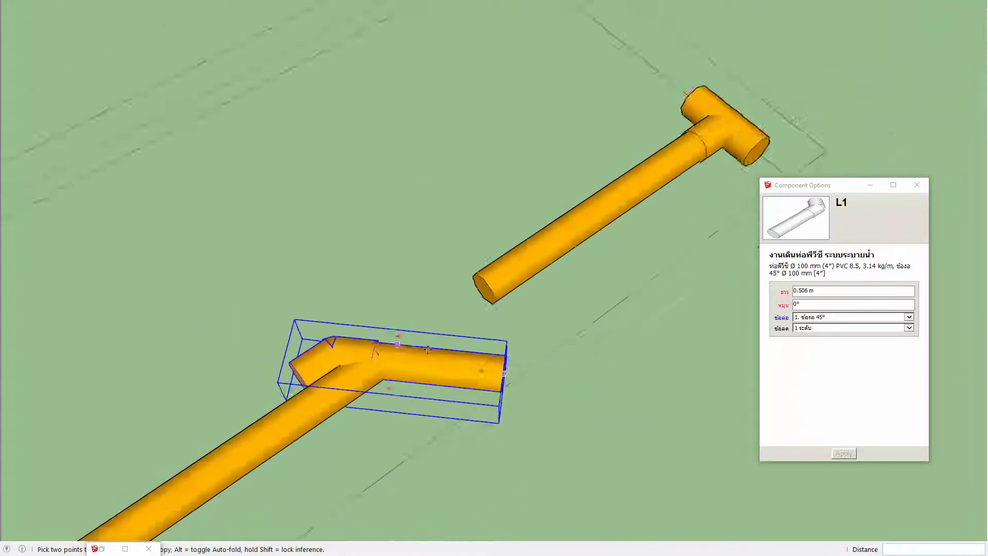
{"action": "scroll", "coordinate": [335, 355], "scroll_direction": "up", "scroll_amount": 2}
{"action": "scroll", "coordinate": [335, 352], "scroll_direction": "up", "scroll_amount": 3}
{"action": "mouse_move", "coordinate": [336, 352]}
{"action": "middle_mouse_down"}
{"action": "mouse_move", "coordinate": [391, 309]}
{"action": "mouse_move", "coordinate": [482, 271]}
{"action": "middle_mouse_up"}
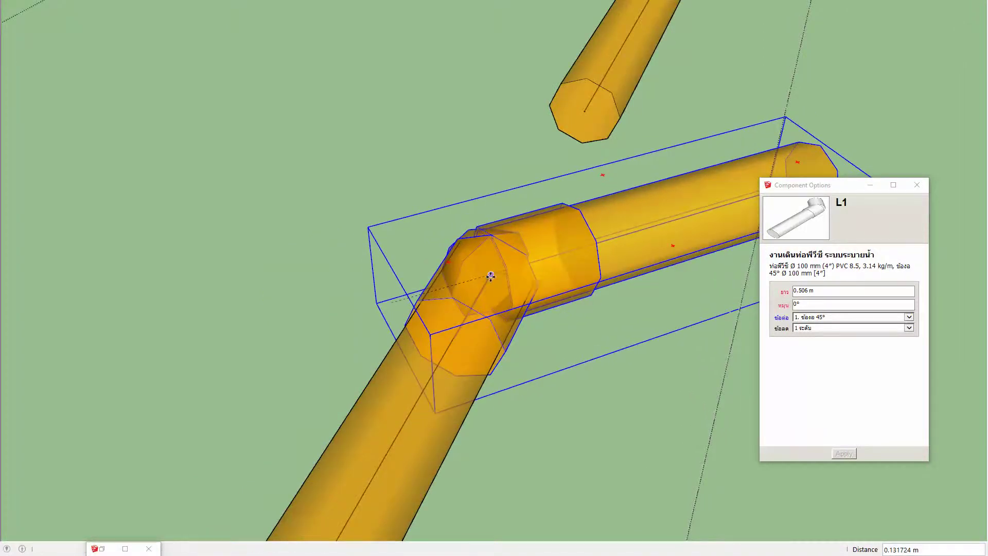
{"action": "mouse_move", "coordinate": [491, 276]}
{"action": "middle_mouse_down"}
{"action": "mouse_move", "coordinate": [376, 139]}
{"action": "mouse_move", "coordinate": [499, 388]}
{"action": "middle_mouse_up"}
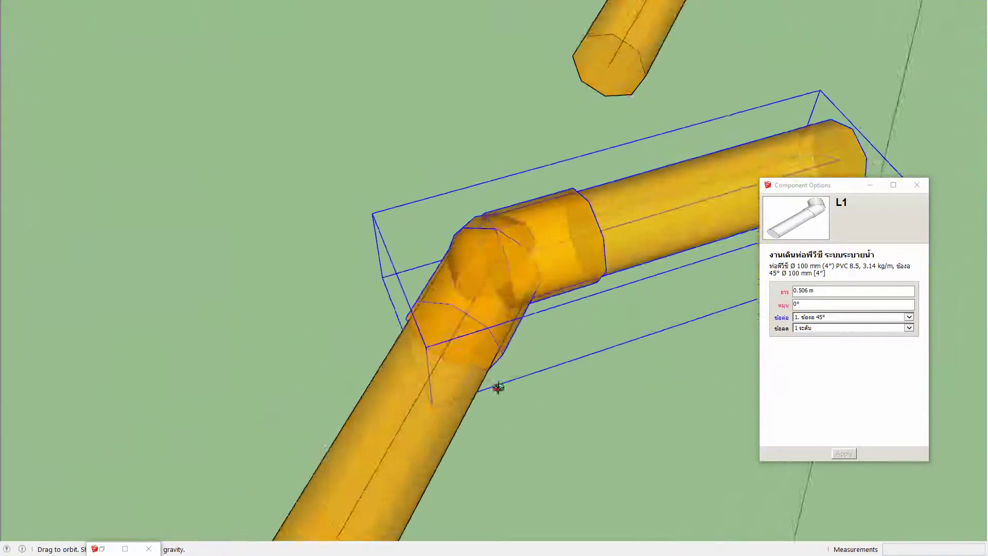
{"action": "scroll", "coordinate": [499, 388], "scroll_direction": "down", "scroll_amount": 3}
{"action": "scroll", "coordinate": [503, 353], "scroll_direction": "down", "scroll_amount": 2}
{"action": "mouse_move", "coordinate": [390, 335]}
{"action": "middle_mouse_down"}
{"action": "mouse_move", "coordinate": [503, 269]}
{"action": "mouse_move", "coordinate": [426, 319]}
{"action": "middle_mouse_up"}
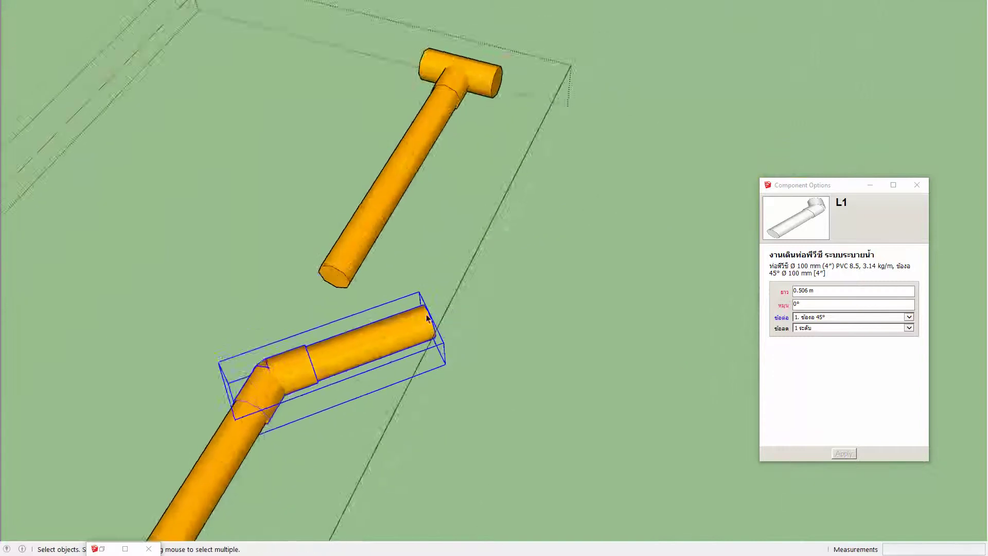
Ctrl-copy the 45° elbow piece off to the right of the pipes
{"action": "scroll", "coordinate": [375, 246], "scroll_direction": "down", "scroll_amount": 3}
{"action": "left_click", "coordinate": [374, 246]}
{"action": "middle_click_drag", "start_coordinate": [375, 246], "coordinate": [401, 265]}
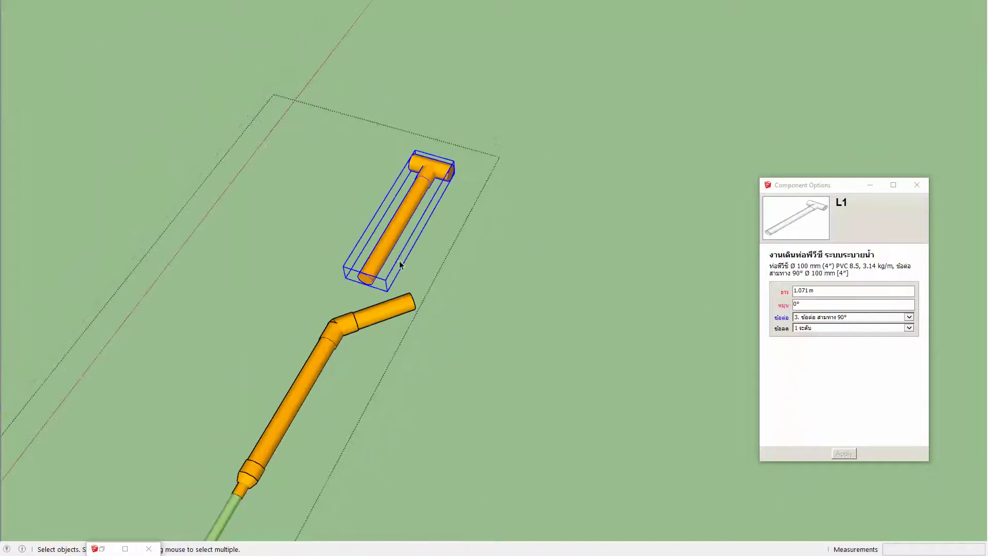
{"action": "left_click", "coordinate": [394, 313]}
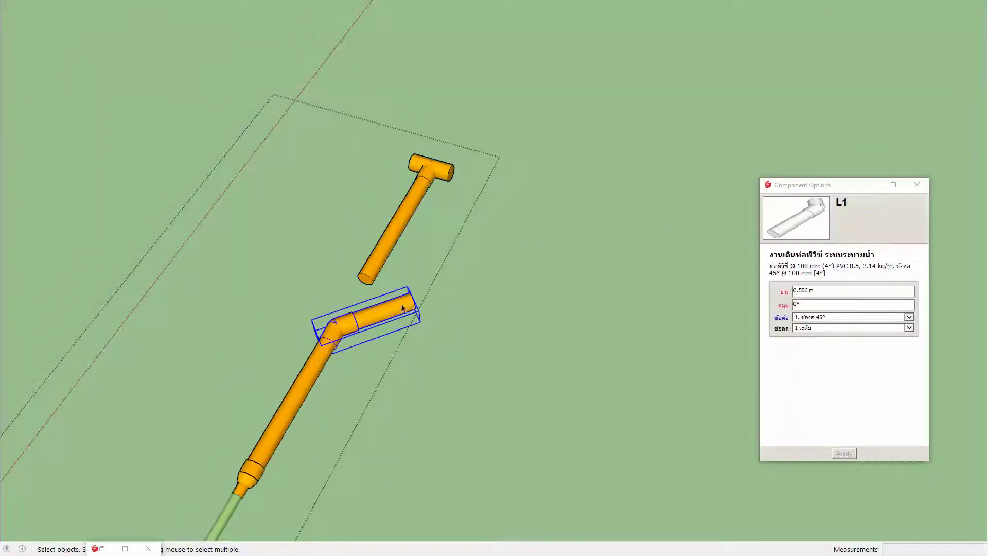
{"action": "key", "text": "m"}
{"action": "key", "text": "ctrl"}
{"action": "left_click", "coordinate": [394, 308]}
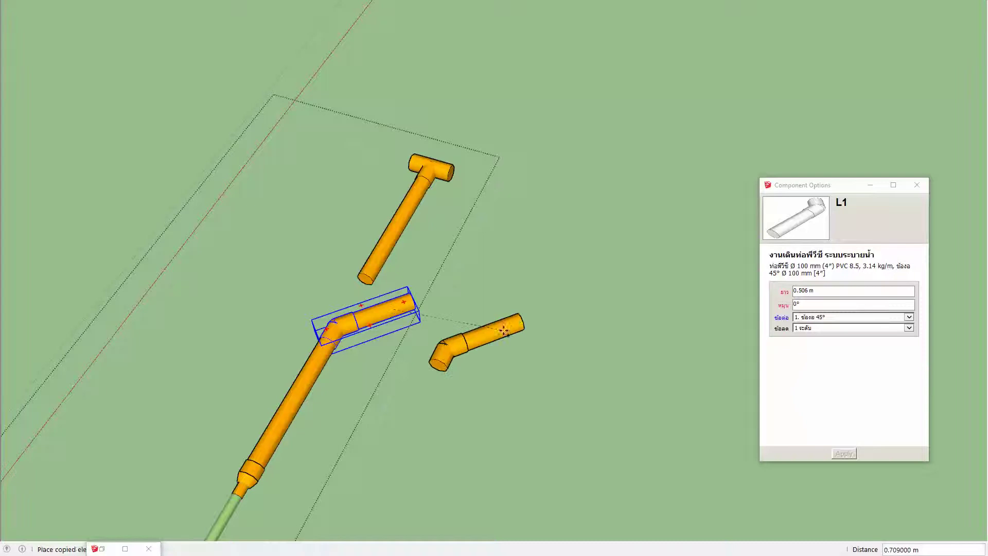
{"action": "left_click", "coordinate": [524, 324]}
Rotate the elbow copy to its new angle with the rotation grip
{"action": "scroll", "coordinate": [510, 321], "scroll_direction": "up", "scroll_amount": 2}
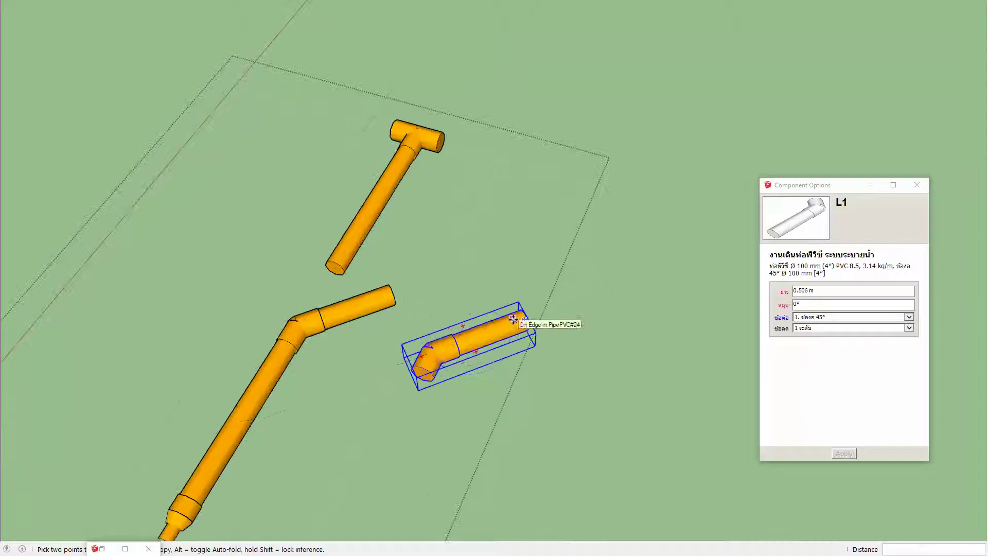
{"action": "left_click", "coordinate": [474, 351]}
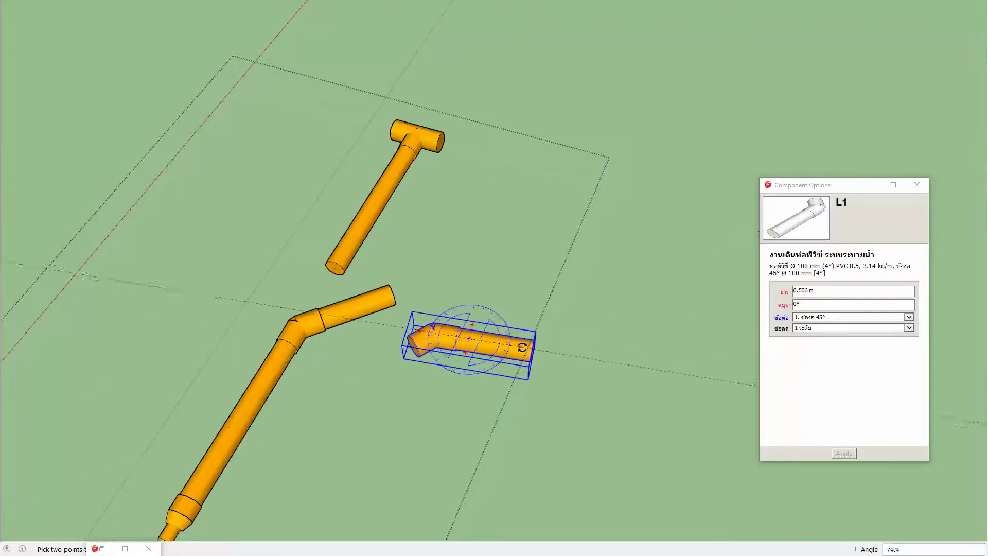
{"action": "left_click", "coordinate": [433, 335]}
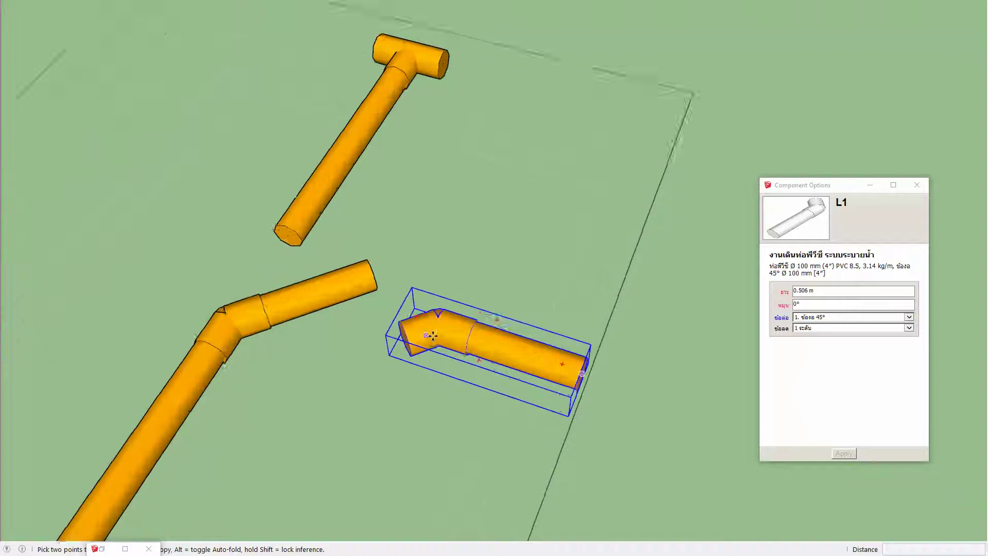
{"action": "scroll", "coordinate": [421, 334], "scroll_direction": "up", "scroll_amount": 3}
Align the elbow copy onto the first elbow's end, forming a second bend
{"action": "left_click", "coordinate": [376, 340]}
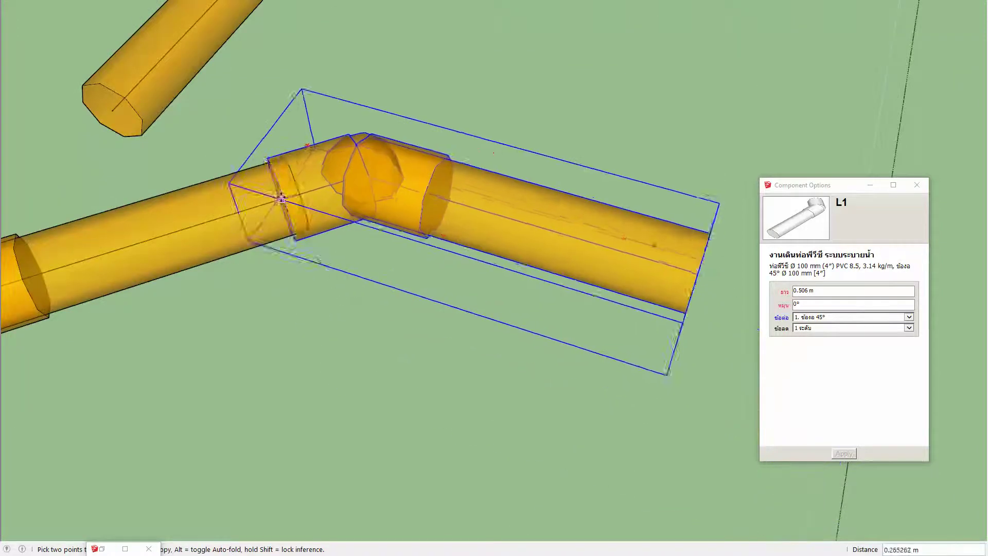
{"action": "left_click", "coordinate": [295, 193]}
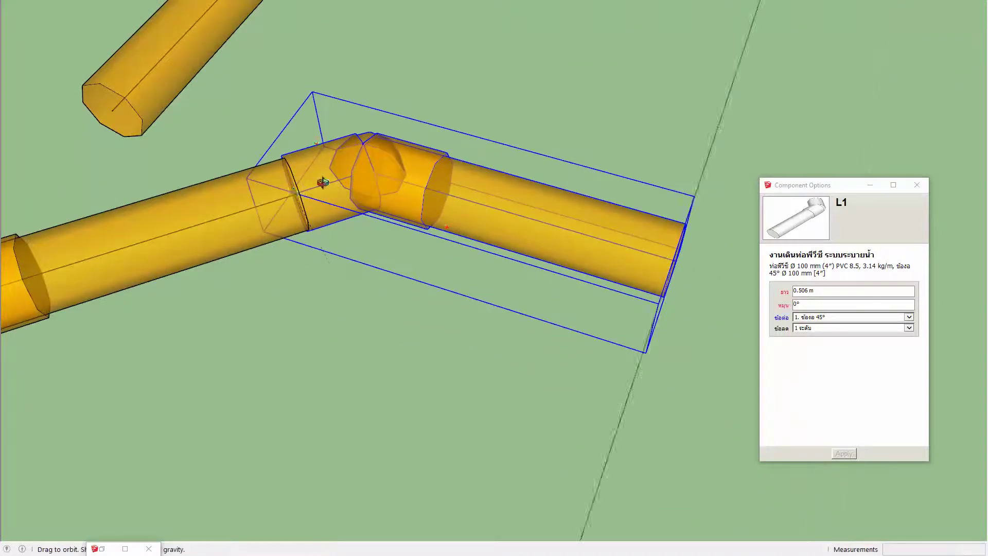
{"action": "middle_click_drag", "start_coordinate": [295, 193], "coordinate": [430, 241], "text": "shift"}
{"action": "scroll", "coordinate": [430, 241], "scroll_direction": "up", "scroll_amount": 2}
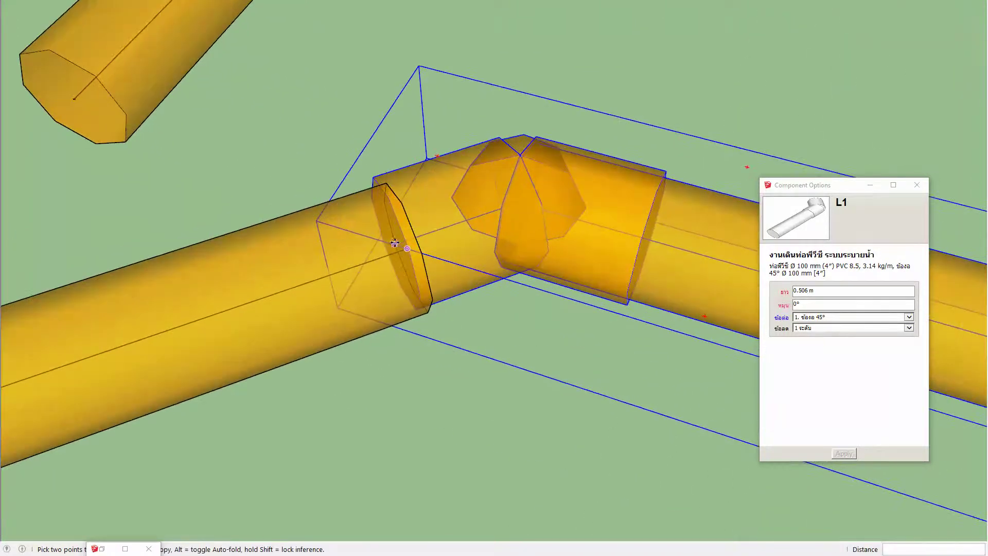
{"action": "left_click", "coordinate": [395, 243]}
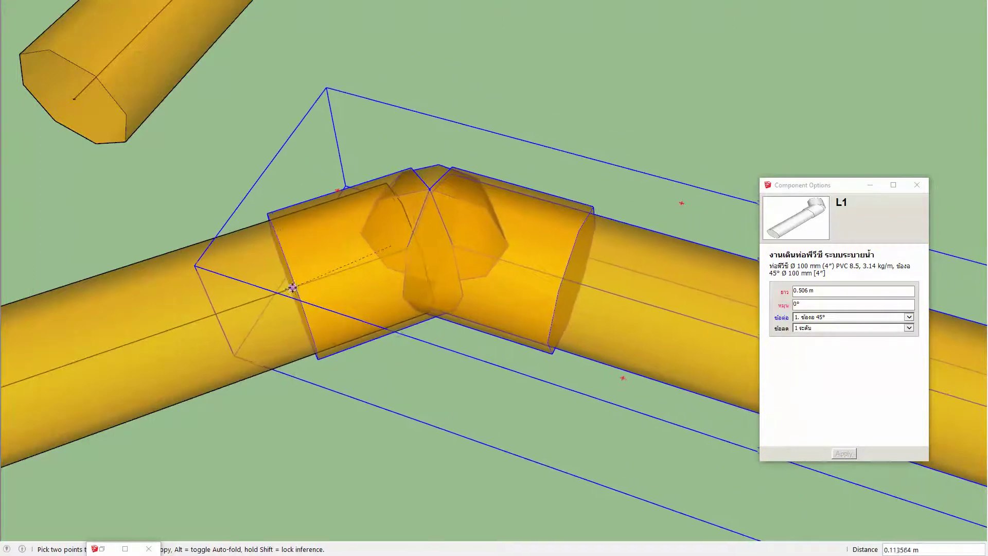
{"action": "left_click", "coordinate": [287, 255]}
{"action": "scroll", "coordinate": [316, 249], "scroll_direction": "down", "scroll_amount": 5}
{"action": "scroll", "coordinate": [316, 249], "scroll_direction": "down", "scroll_amount": 2}
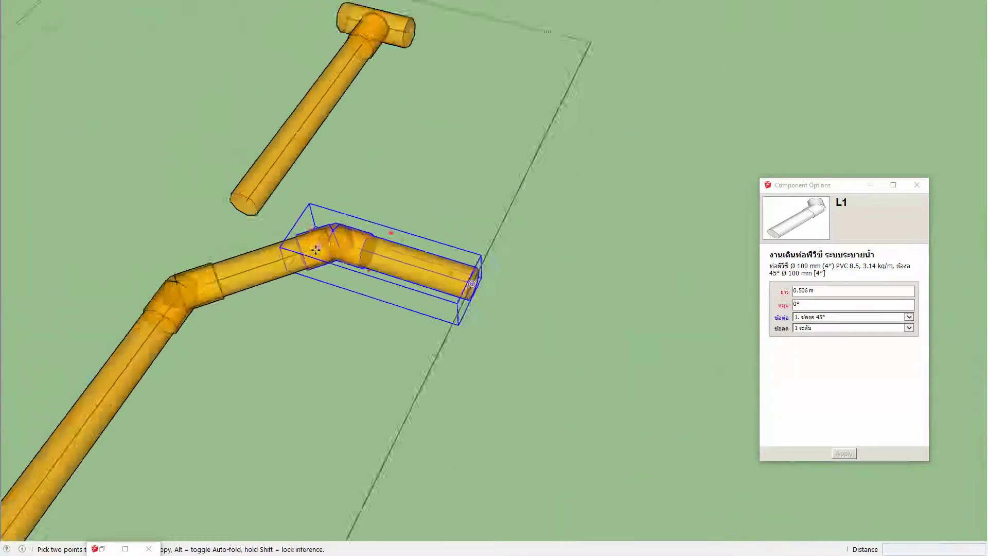
{"action": "scroll", "coordinate": [316, 249], "scroll_direction": "down", "scroll_amount": 2}
{"action": "key", "text": "space"}
Move the T-pipe so it sits at the end of the elbow pipe run
{"action": "left_click", "coordinate": [291, 189]}
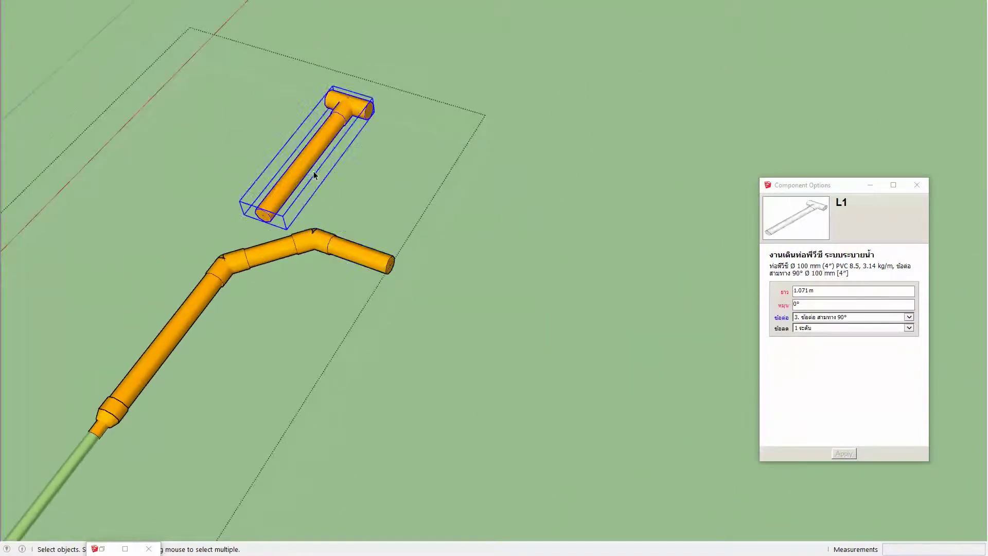
{"action": "key", "text": "m"}
{"action": "left_click", "coordinate": [337, 106]}
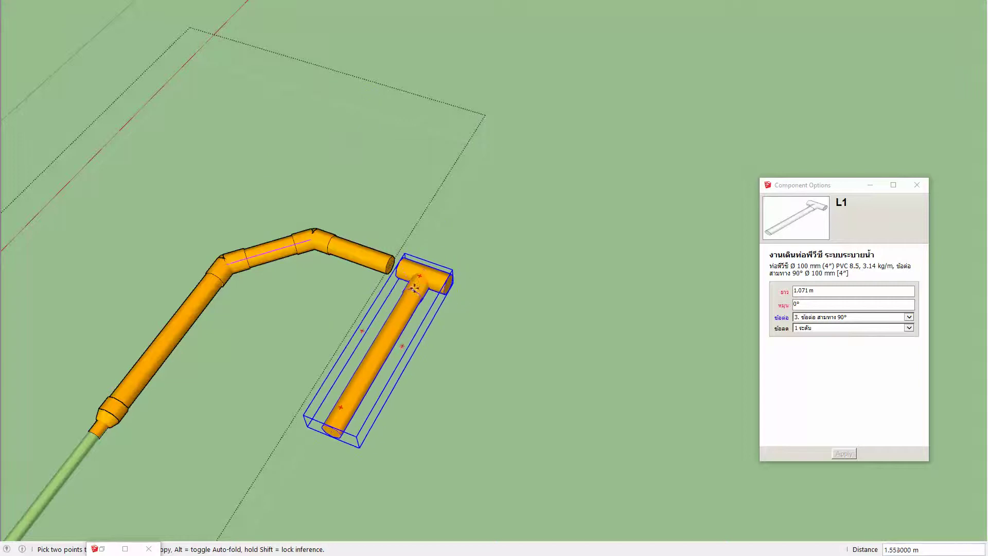
{"action": "scroll", "coordinate": [421, 272], "scroll_direction": "up", "scroll_amount": 2}
{"action": "scroll", "coordinate": [423, 273], "scroll_direction": "up", "scroll_amount": 2}
{"action": "scroll", "coordinate": [423, 273], "scroll_direction": "up", "scroll_amount": 1}
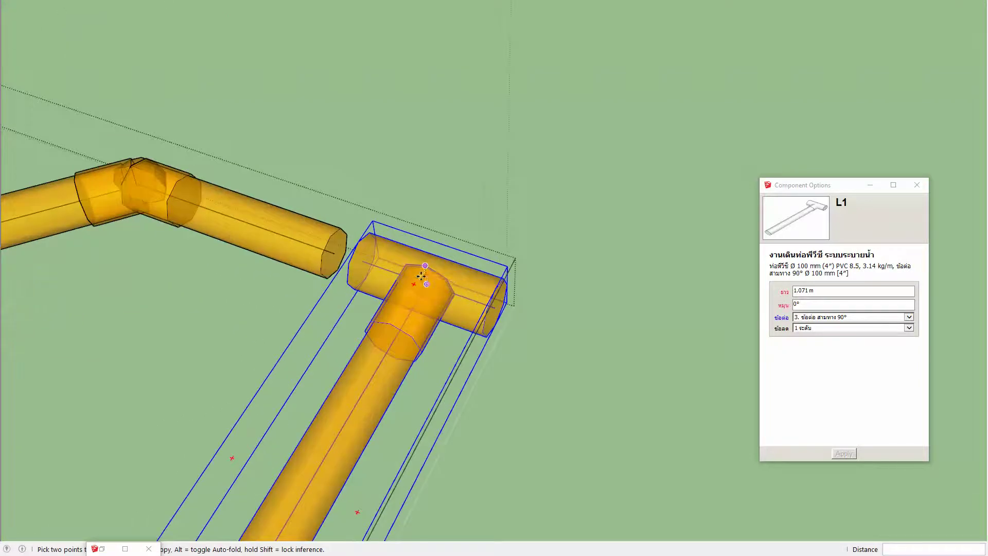
{"action": "scroll", "coordinate": [432, 288], "scroll_direction": "up", "scroll_amount": 2}
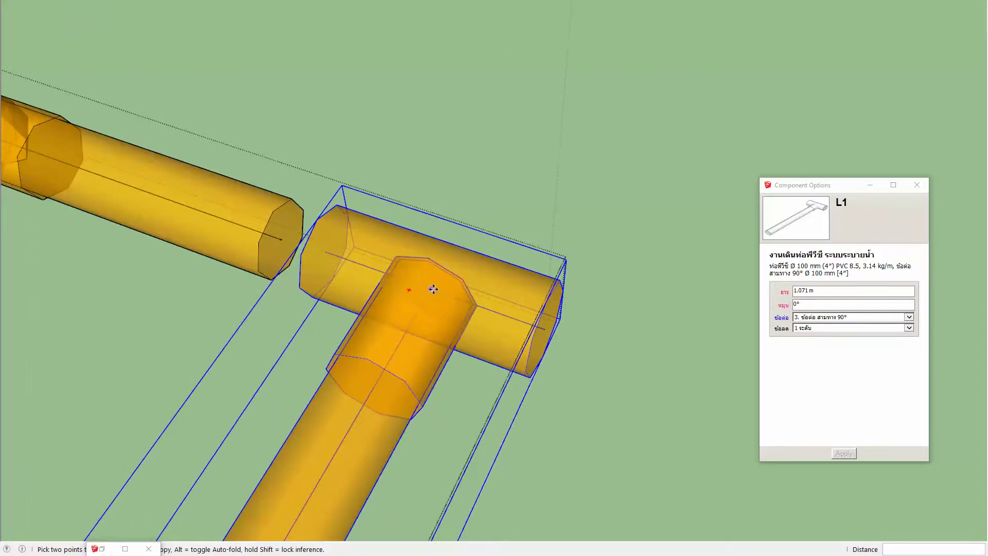
{"action": "left_click", "coordinate": [284, 239]}
{"action": "scroll", "coordinate": [309, 234], "scroll_direction": "down", "scroll_amount": 2}
{"action": "scroll", "coordinate": [323, 229], "scroll_direction": "down", "scroll_amount": 2}
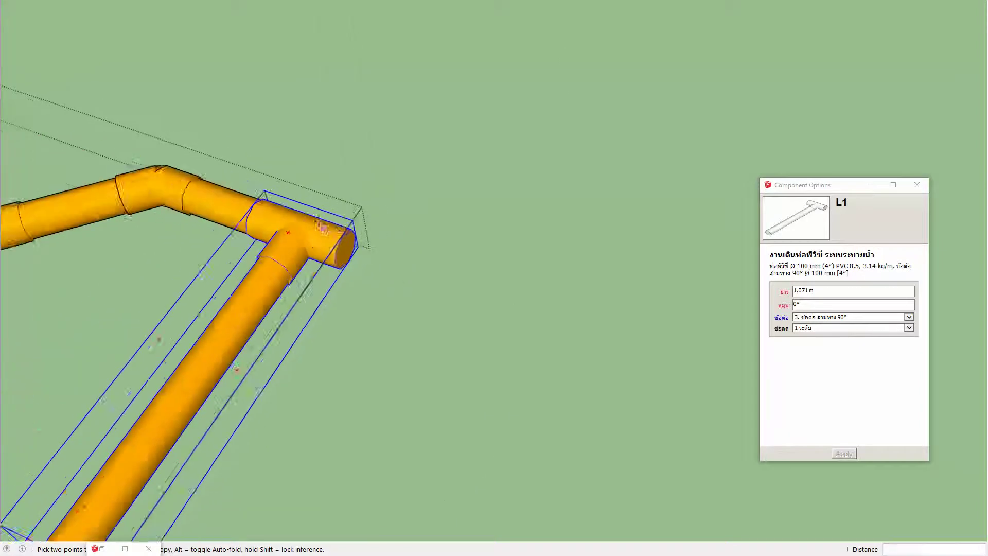
{"action": "scroll", "coordinate": [325, 231], "scroll_direction": "down", "scroll_amount": 2}
{"action": "scroll", "coordinate": [330, 247], "scroll_direction": "down", "scroll_amount": 1}
{"action": "scroll", "coordinate": [337, 273], "scroll_direction": "down", "scroll_amount": 1}
{"action": "scroll", "coordinate": [344, 297], "scroll_direction": "down", "scroll_amount": 2}
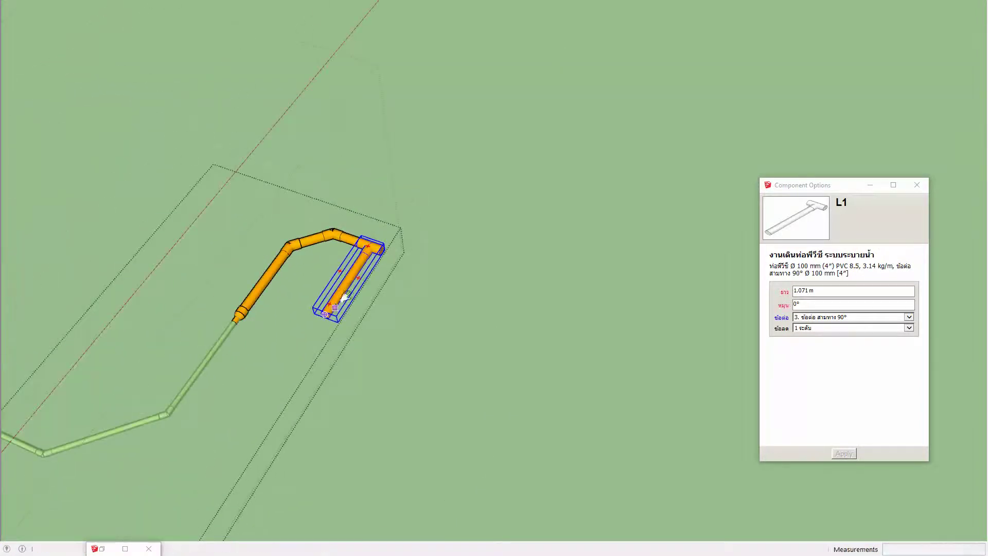
{"action": "scroll", "coordinate": [355, 278], "scroll_direction": "up", "scroll_amount": 2}
Scale the tee pipe's straight section to about 5.482 m
{"action": "left_click_drag", "start_coordinate": [379, 238], "coordinate": [246, 435]}
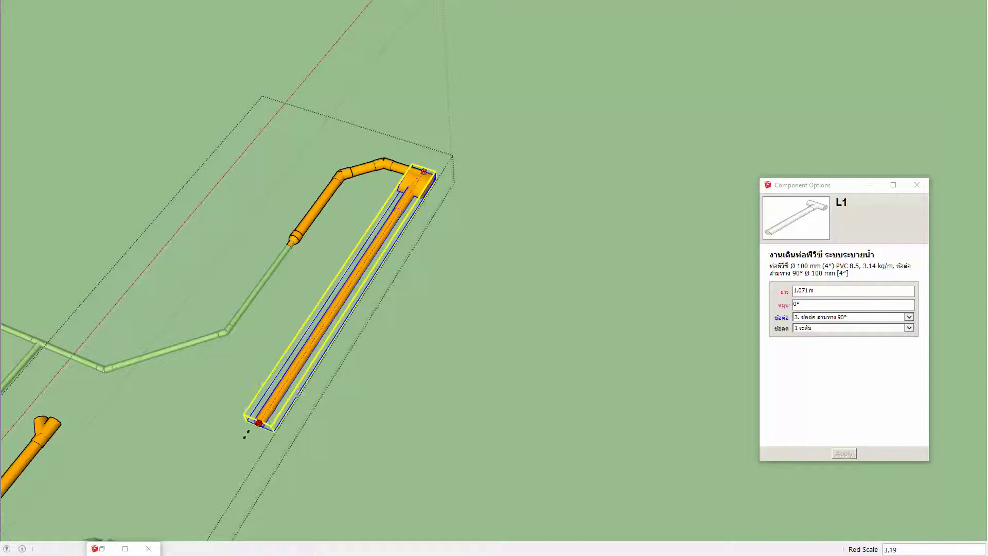
{"action": "middle_click_drag", "start_coordinate": [246, 435], "coordinate": [381, 262], "text": "shift"}
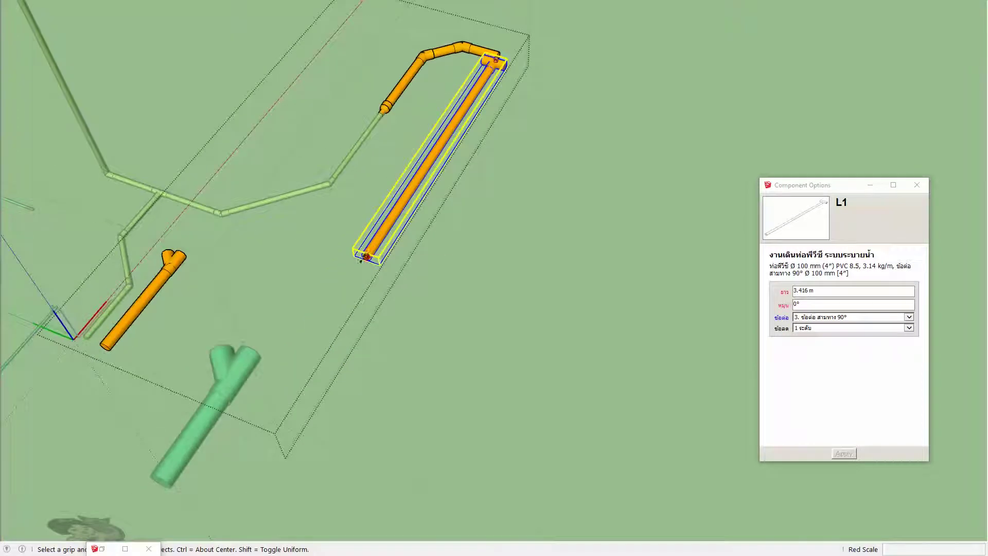
{"action": "left_click_drag", "start_coordinate": [361, 259], "coordinate": [280, 389]}
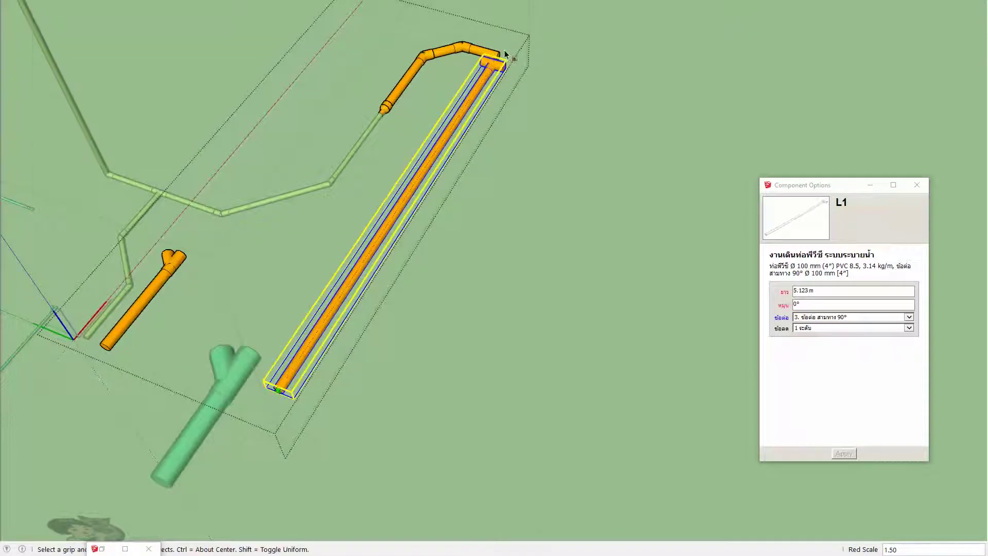
{"action": "scroll", "coordinate": [489, 64], "scroll_direction": "up", "scroll_amount": 2}
{"action": "scroll", "coordinate": [483, 69], "scroll_direction": "up", "scroll_amount": 2}
{"action": "scroll", "coordinate": [479, 77], "scroll_direction": "up", "scroll_amount": 2}
{"action": "mouse_move", "coordinate": [478, 83]}
{"action": "middle_mouse_down"}
{"action": "mouse_move", "coordinate": [445, 185]}
{"action": "mouse_move", "coordinate": [474, 186]}
{"action": "middle_mouse_up"}
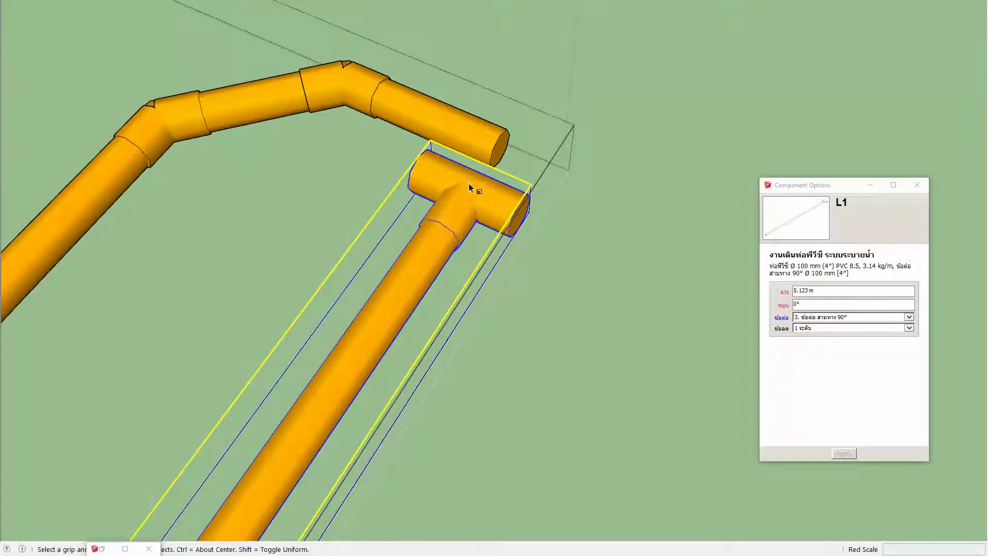
{"action": "left_click_drag", "start_coordinate": [470, 189], "coordinate": [533, 92]}
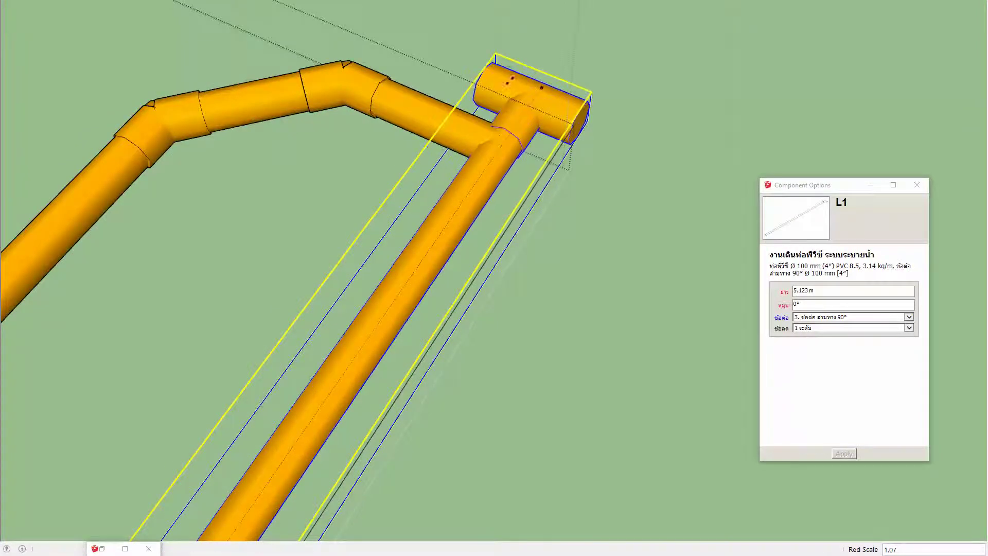
{"action": "scroll", "coordinate": [510, 93], "scroll_direction": "up", "scroll_amount": 2}
{"action": "scroll", "coordinate": [502, 98], "scroll_direction": "up", "scroll_amount": 2}
Move the tee into line with the end of the elbow run
{"action": "key", "text": "m"}
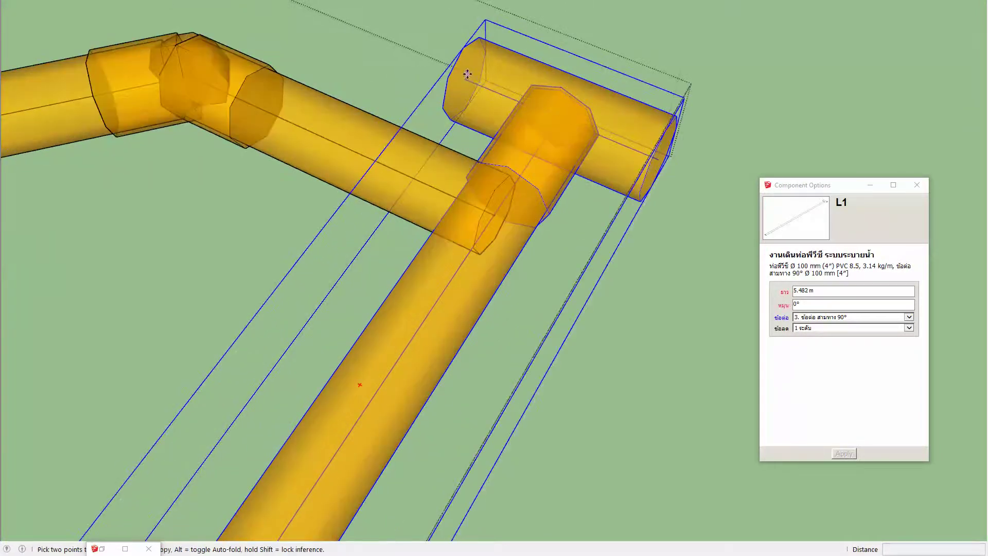
{"action": "left_click_drag", "start_coordinate": [465, 77], "coordinate": [422, 181]}
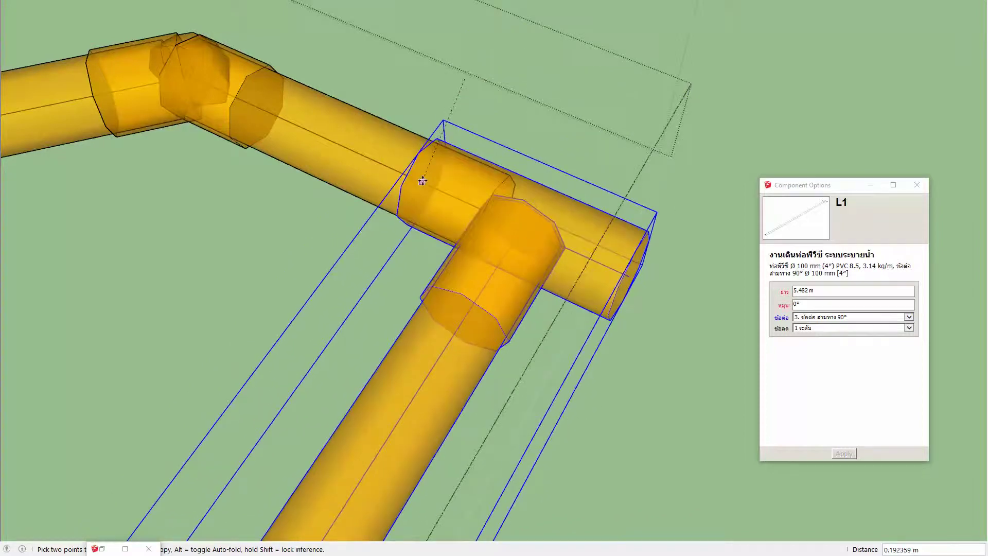
{"action": "left_click", "coordinate": [423, 181]}
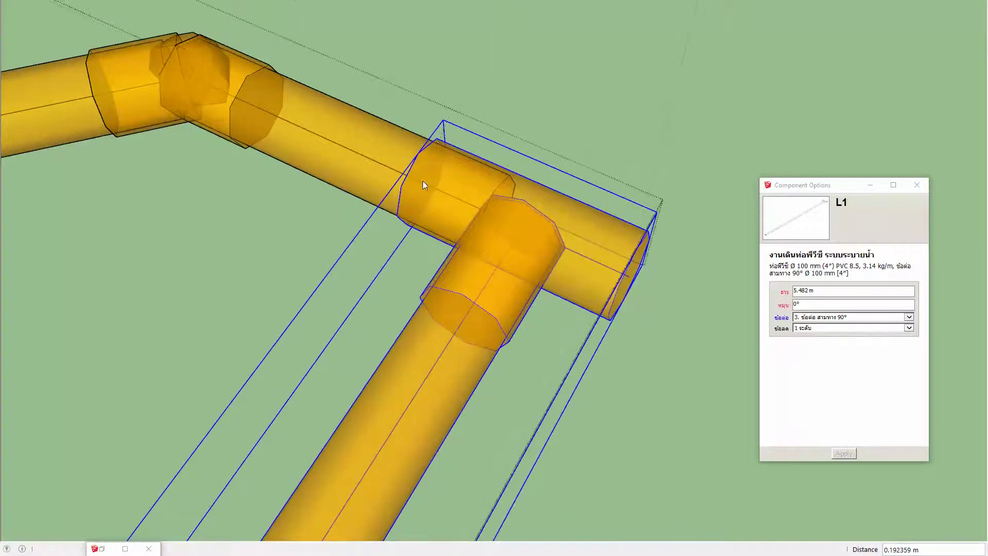
{"action": "left_click", "coordinate": [598, 220]}
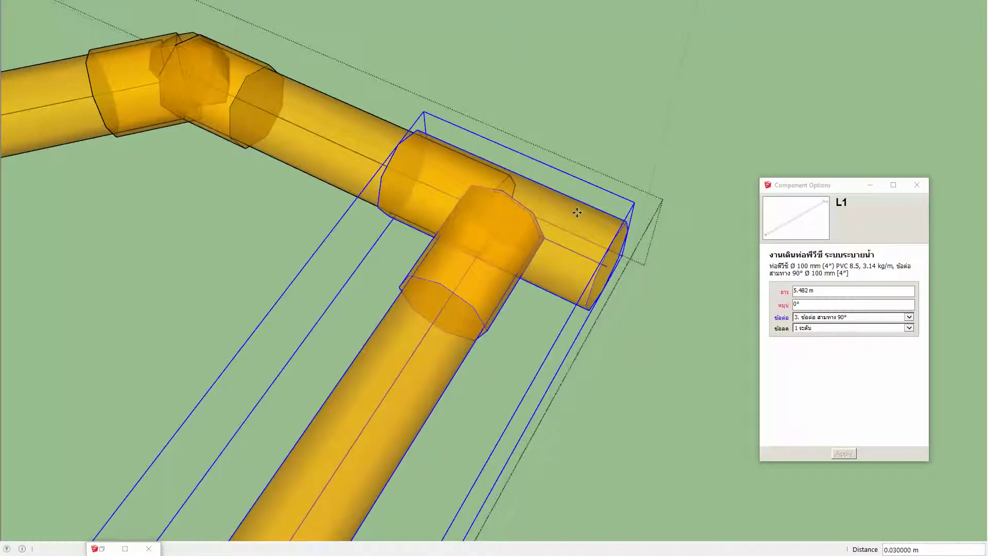
{"action": "scroll", "coordinate": [577, 212], "scroll_direction": "down", "scroll_amount": 3}
{"action": "scroll", "coordinate": [489, 206], "scroll_direction": "down", "scroll_amount": 3}
{"action": "scroll", "coordinate": [473, 190], "scroll_direction": "down", "scroll_amount": 2}
{"action": "scroll", "coordinate": [469, 188], "scroll_direction": "down", "scroll_amount": 2}
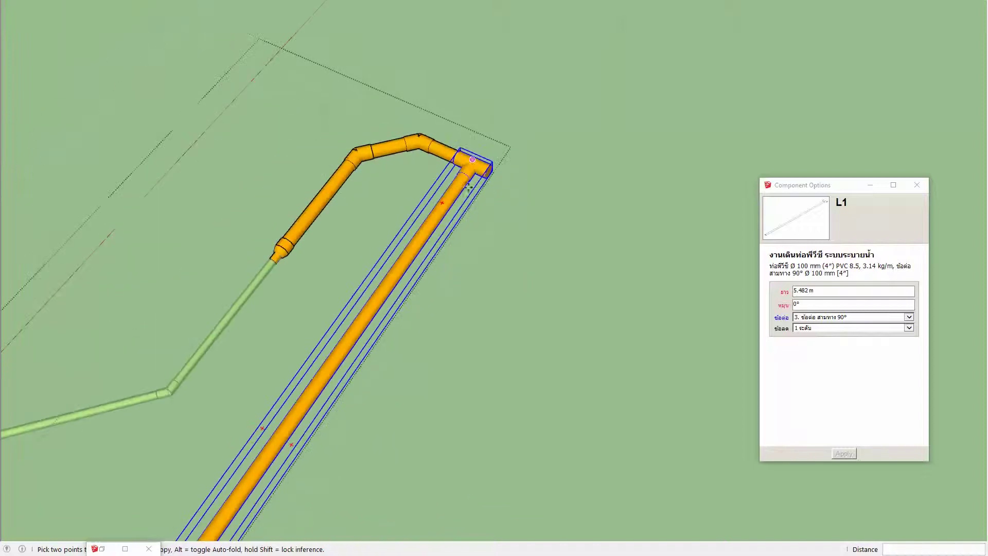
{"action": "scroll", "coordinate": [468, 188], "scroll_direction": "down", "scroll_amount": 3}
{"action": "scroll", "coordinate": [468, 211], "scroll_direction": "down", "scroll_amount": 1}
Set the tee pipe length to 5 m in Component Options
{"action": "left_click", "coordinate": [828, 291]}
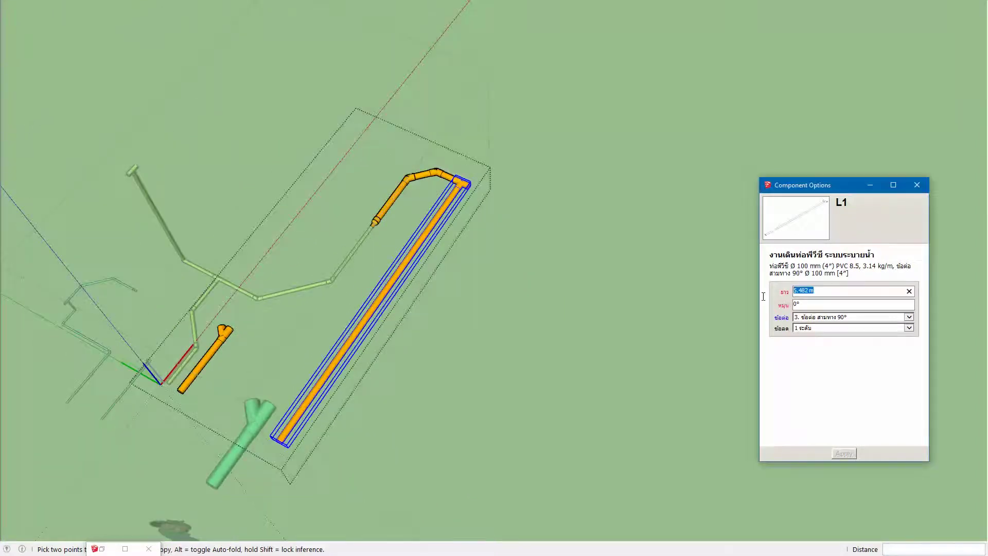
{"action": "type", "text": "5"}
{"action": "key", "text": "Return"}
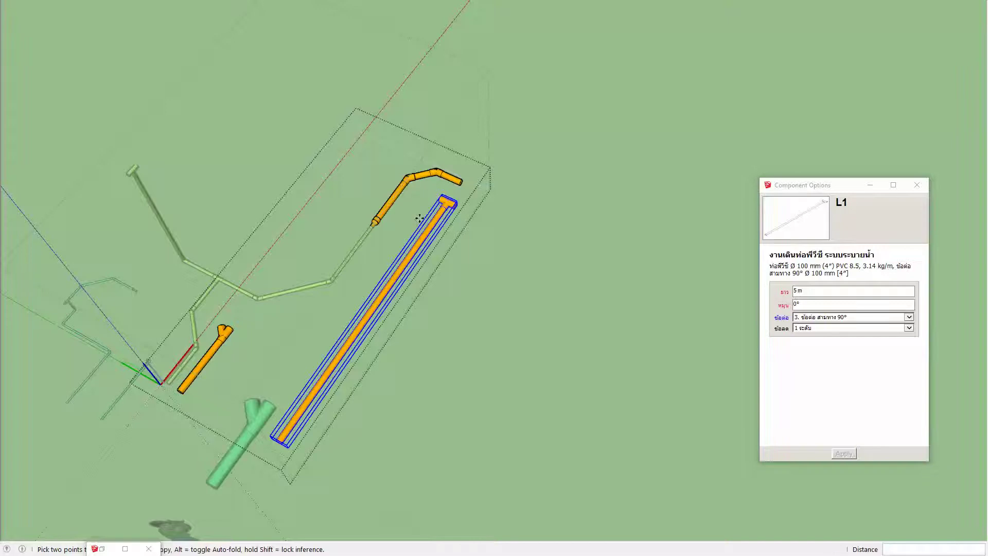
Slide the tee about 0.483 m to seat it against the elbow pipe's end
{"action": "scroll", "coordinate": [444, 211], "scroll_direction": "up", "scroll_amount": 1}
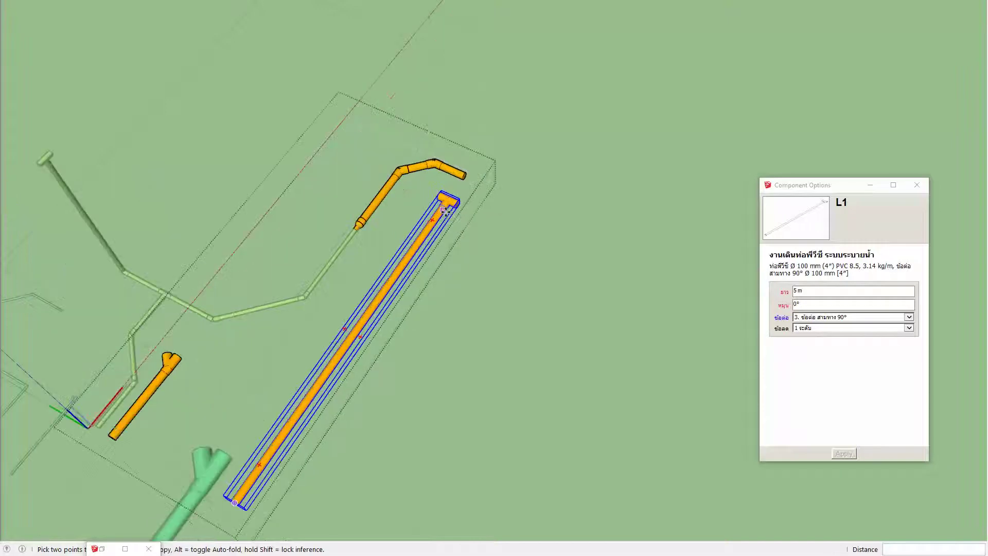
{"action": "scroll", "coordinate": [444, 210], "scroll_direction": "up", "scroll_amount": 1}
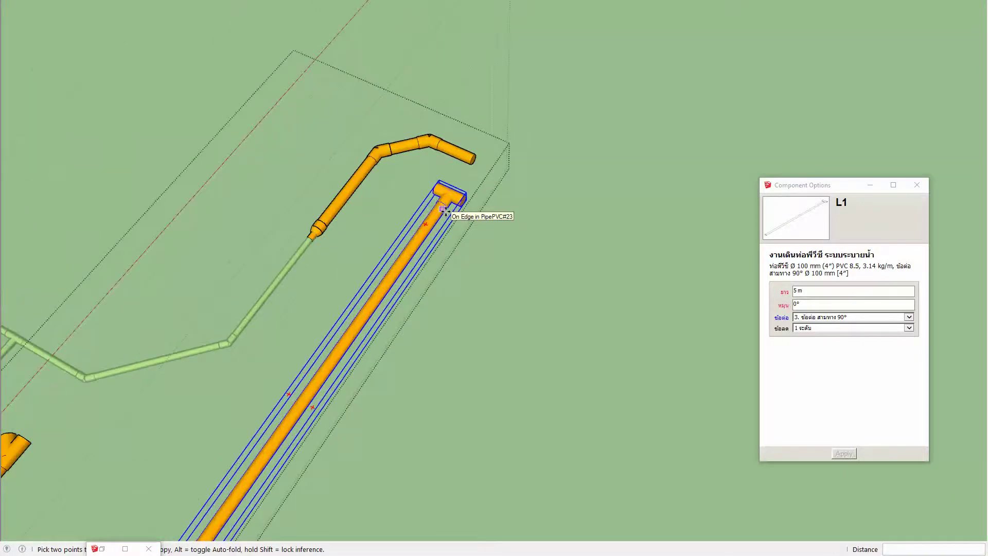
{"action": "scroll", "coordinate": [444, 210], "scroll_direction": "up", "scroll_amount": 1}
{"action": "scroll", "coordinate": [451, 186], "scroll_direction": "up", "scroll_amount": 1}
{"action": "scroll", "coordinate": [452, 185], "scroll_direction": "up", "scroll_amount": 1}
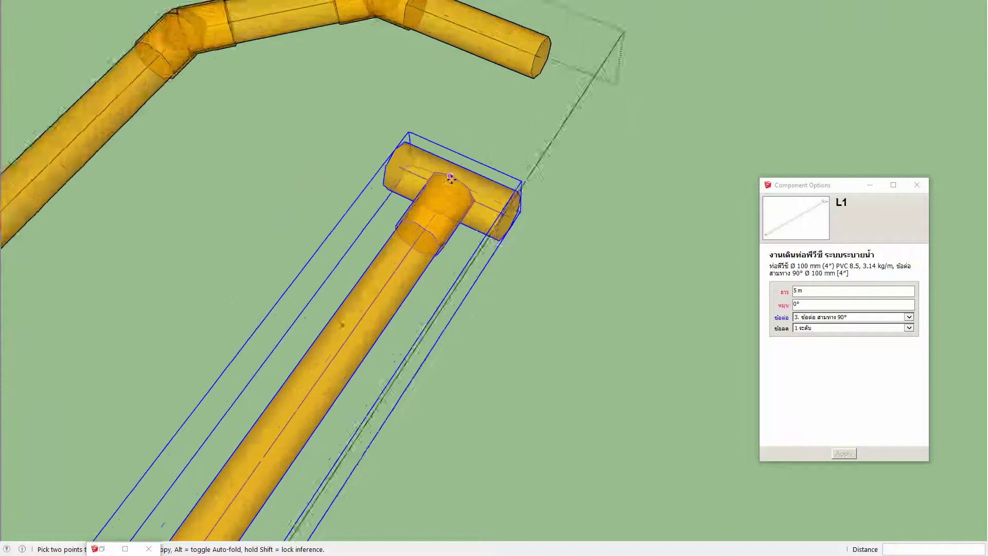
{"action": "scroll", "coordinate": [455, 190], "scroll_direction": "up", "scroll_amount": 2}
{"action": "left_click", "coordinate": [454, 195]}
{"action": "scroll", "coordinate": [455, 195], "scroll_direction": "down", "scroll_amount": 1}
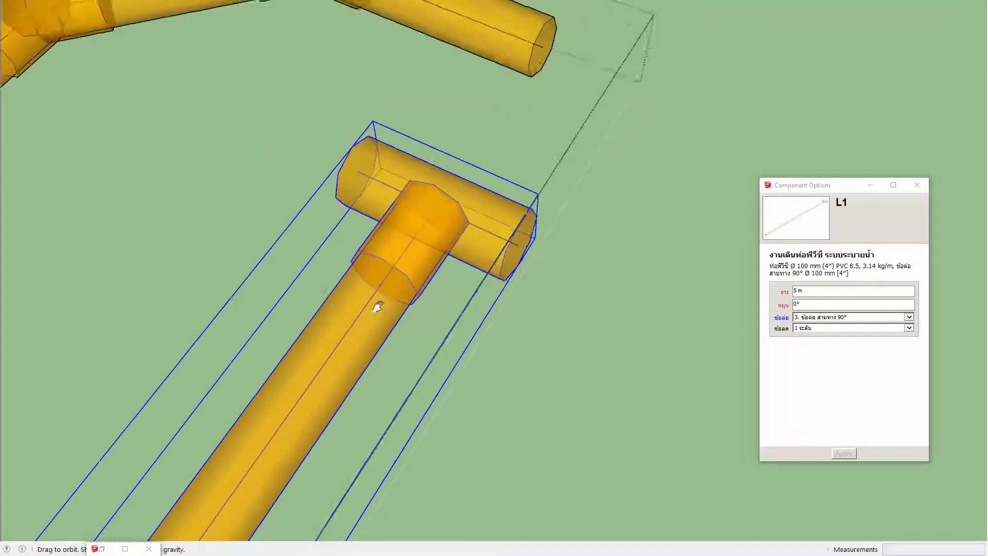
{"action": "middle_click_drag", "start_coordinate": [454, 195], "coordinate": [479, 178]}
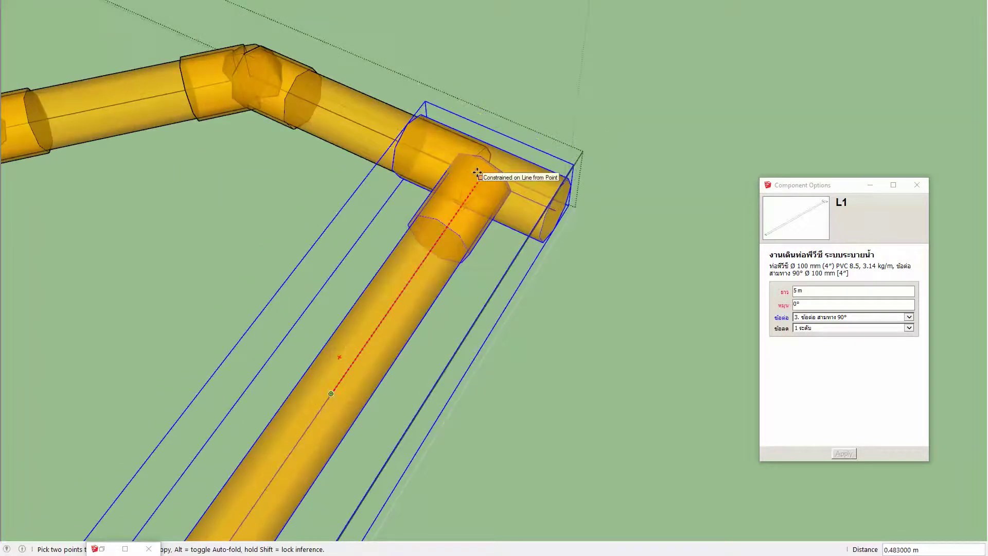
{"action": "scroll", "coordinate": [378, 131], "scroll_direction": "down", "scroll_amount": 1}
{"action": "scroll", "coordinate": [398, 137], "scroll_direction": "down", "scroll_amount": 3}
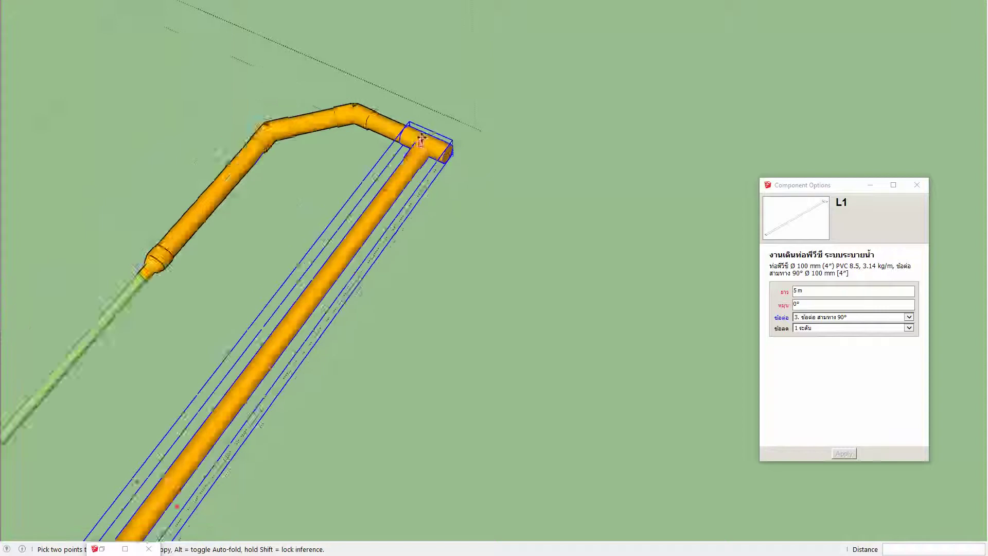
{"action": "key", "text": "space"}
{"action": "scroll", "coordinate": [367, 209], "scroll_direction": "down", "scroll_amount": 1}
Scale the tee pipe shorter, down to about 0.894 m
{"action": "middle_click_drag", "start_coordinate": [366, 209], "coordinate": [388, 155], "text": "shift"}
{"action": "key", "text": "s"}
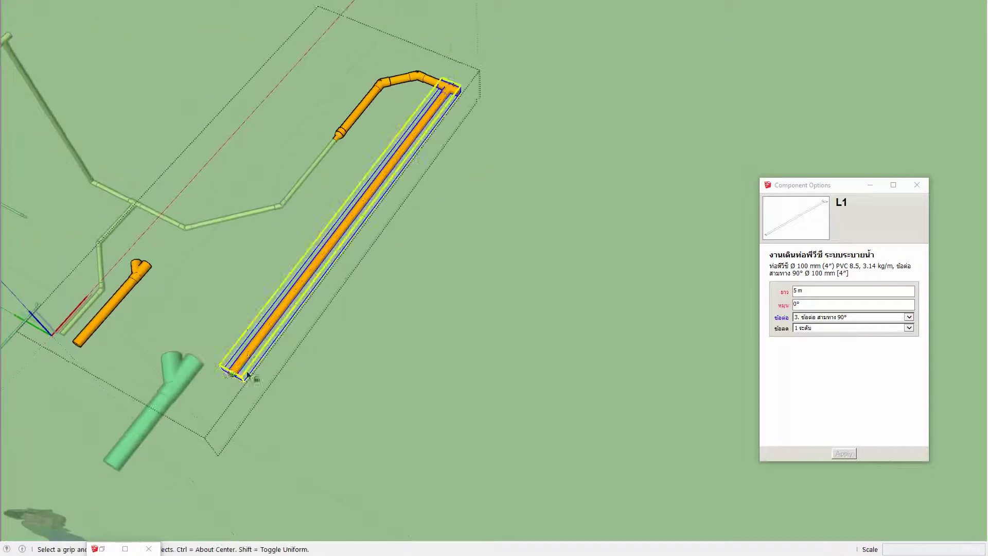
{"action": "left_click_drag", "start_coordinate": [227, 380], "coordinate": [341, 239]}
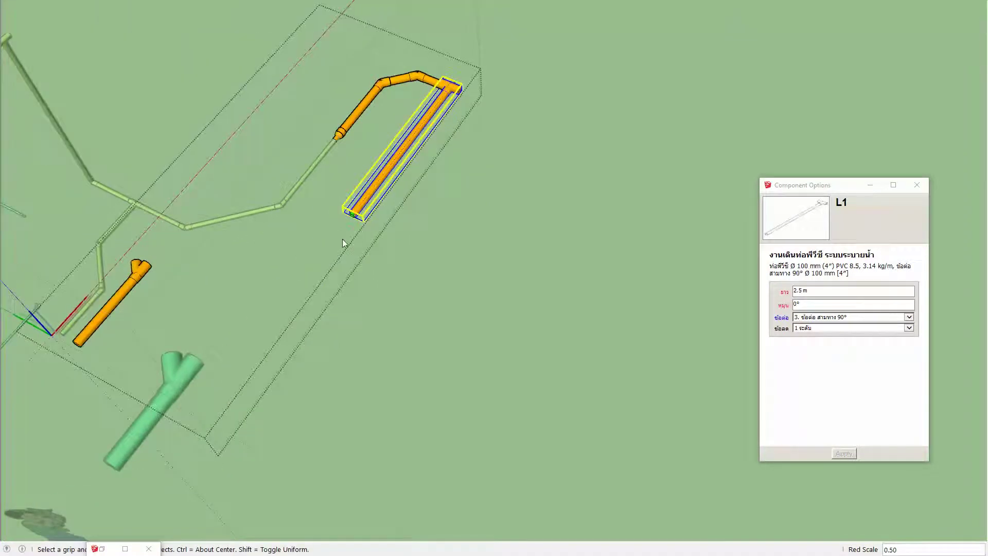
{"action": "left_click_drag", "start_coordinate": [389, 165], "coordinate": [373, 219]}
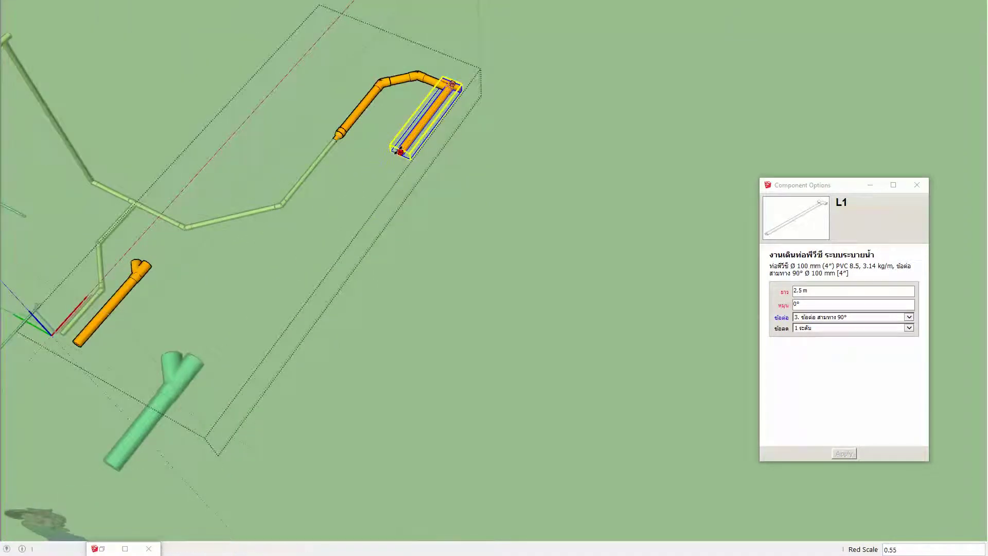
{"action": "left_click_drag", "start_coordinate": [453, 90], "coordinate": [435, 106]}
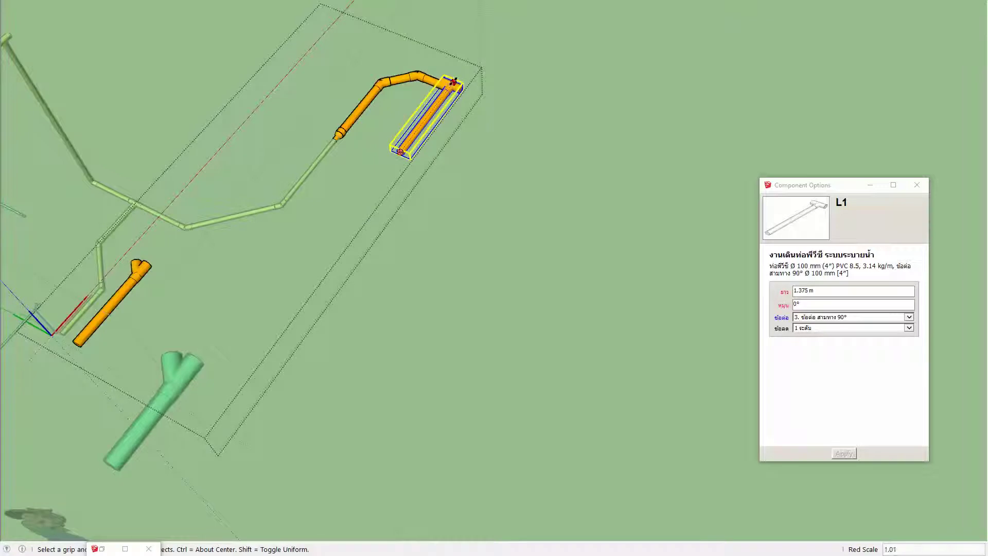
{"action": "left_click", "coordinate": [435, 106]}
{"action": "scroll", "coordinate": [432, 71], "scroll_direction": "up", "scroll_amount": 2}
{"action": "scroll", "coordinate": [427, 77], "scroll_direction": "up", "scroll_amount": 2}
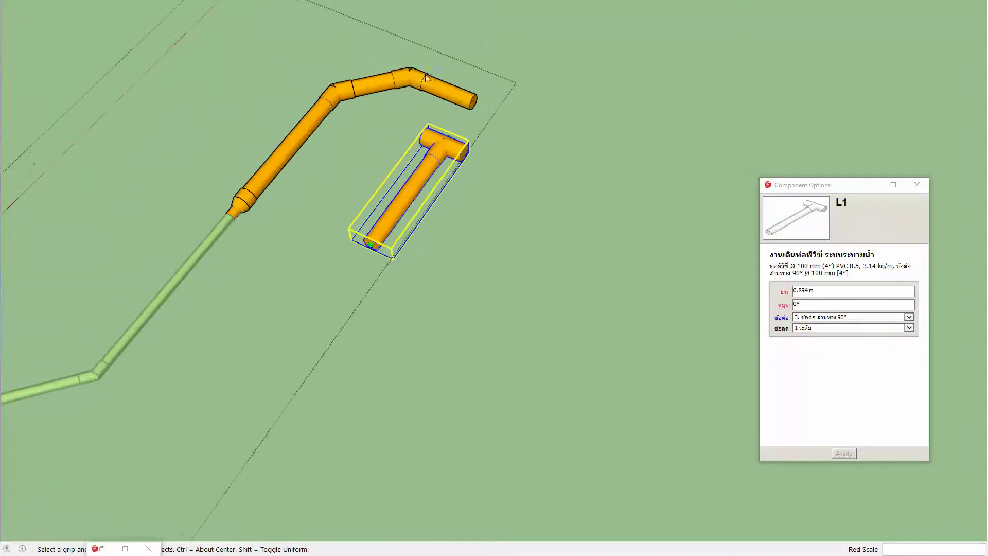
Set pipe L1's length to exactly 2 m in Component Options
{"action": "double_click", "coordinate": [823, 293]}
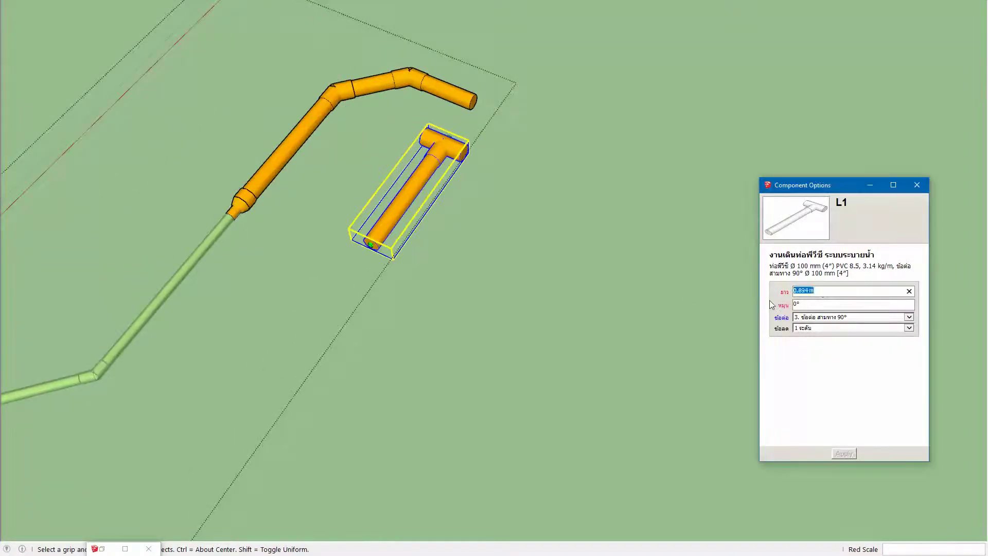
{"action": "type", "text": "2"}
{"action": "key", "text": "Return"}
{"action": "scroll", "coordinate": [488, 163], "scroll_direction": "up", "scroll_amount": 2}
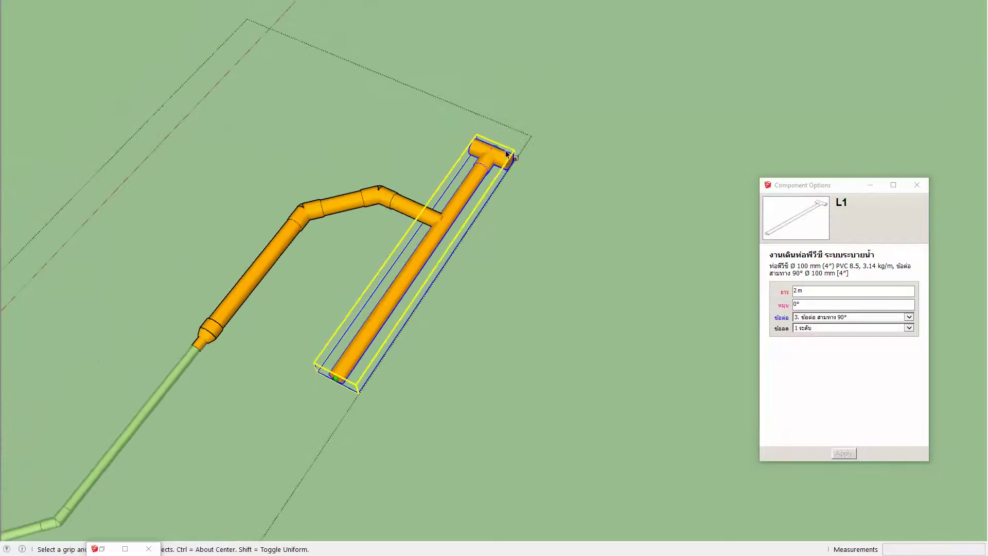
{"action": "scroll", "coordinate": [488, 163], "scroll_direction": "up", "scroll_amount": 3}
{"action": "scroll", "coordinate": [488, 163], "scroll_direction": "up", "scroll_amount": 3}
{"action": "scroll", "coordinate": [488, 163], "scroll_direction": "up", "scroll_amount": 3}
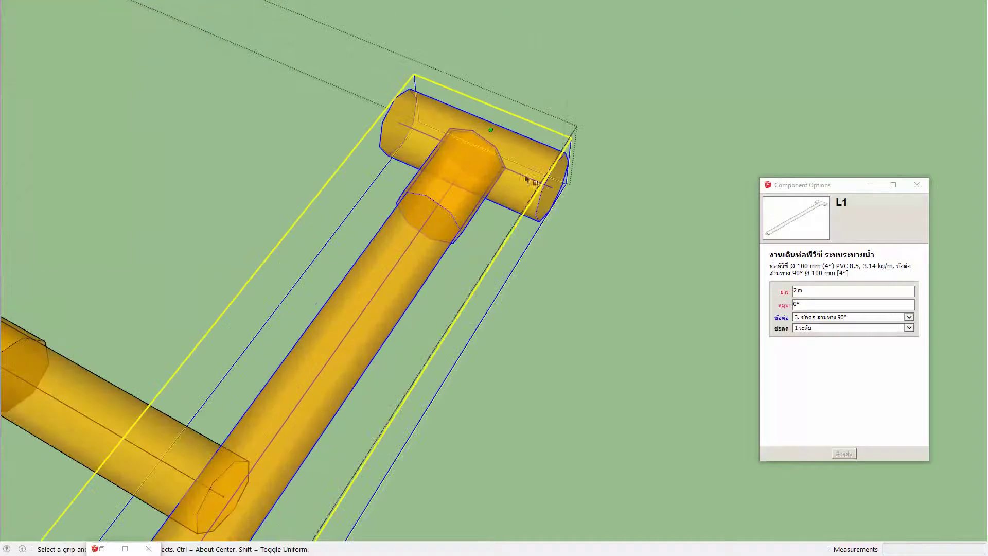
Move pipe L1 by its tee toward the end of the orange drainage run
{"action": "key", "text": "m"}
{"action": "left_click", "coordinate": [551, 187]}
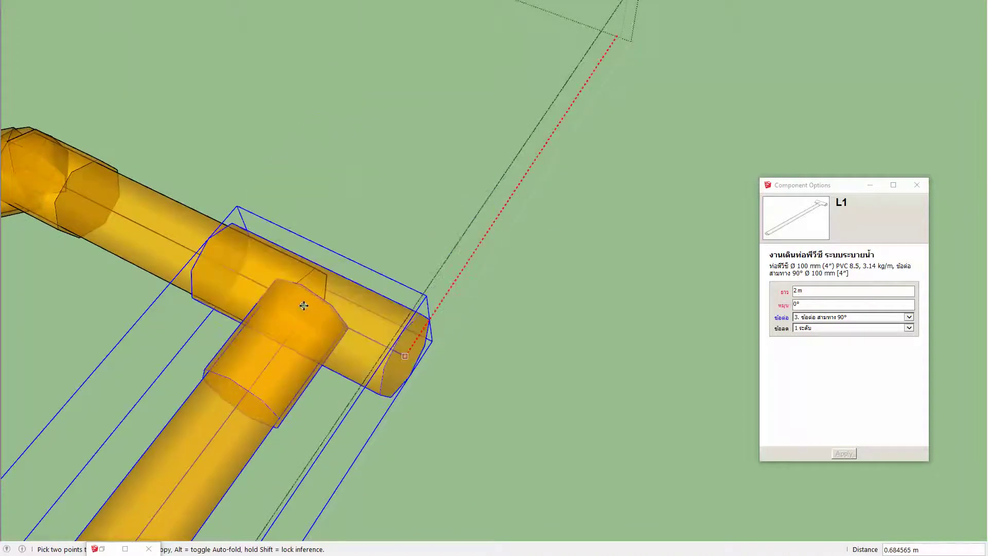
{"action": "middle_click_drag", "start_coordinate": [303, 309], "coordinate": [427, 97]}
{"action": "scroll", "coordinate": [427, 97], "scroll_direction": "down", "scroll_amount": 5}
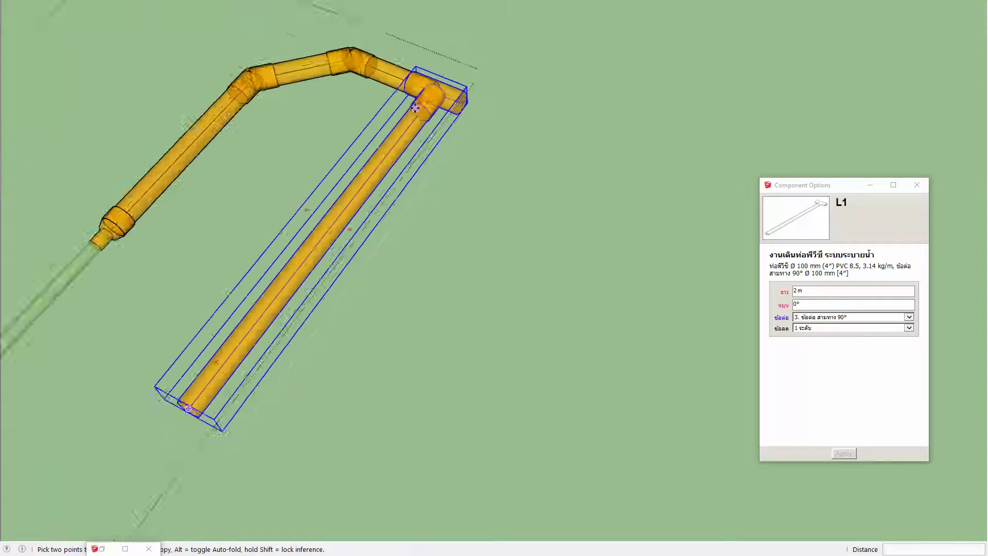
{"action": "scroll", "coordinate": [426, 97], "scroll_direction": "down", "scroll_amount": 3}
{"action": "middle_click_drag", "start_coordinate": [391, 159], "coordinate": [430, 112], "text": "shift"}
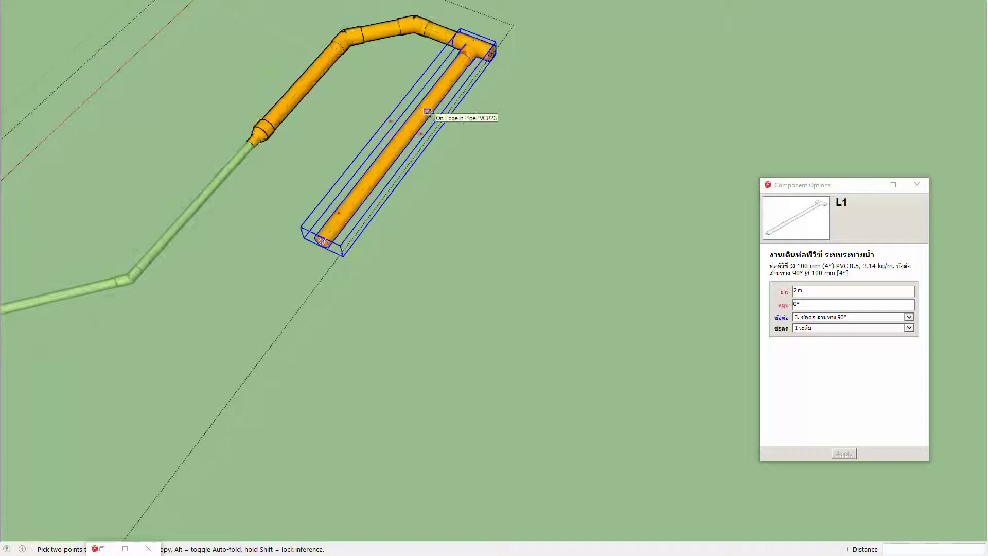
{"action": "scroll", "coordinate": [429, 112], "scroll_direction": "down", "scroll_amount": 1}
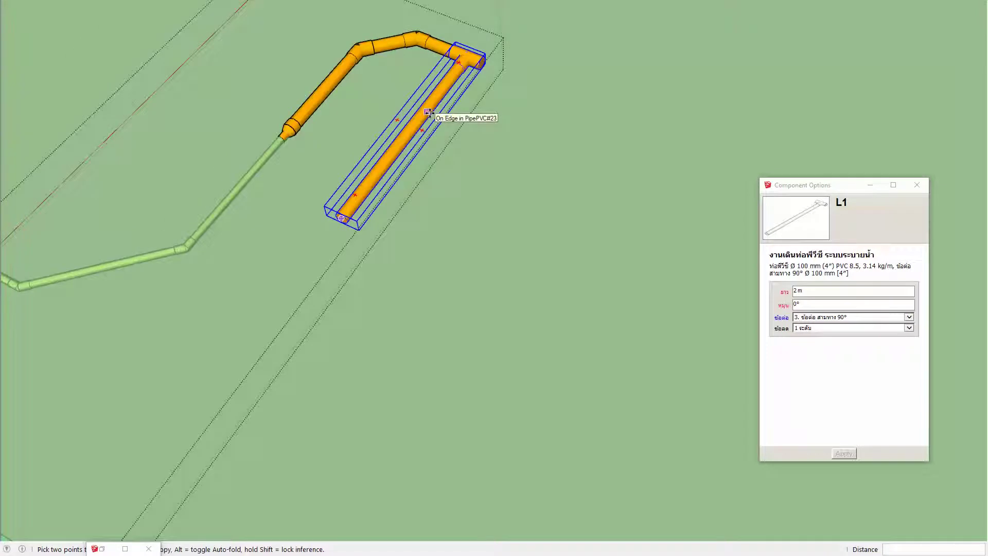
{"action": "scroll", "coordinate": [429, 113], "scroll_direction": "down", "scroll_amount": 3}
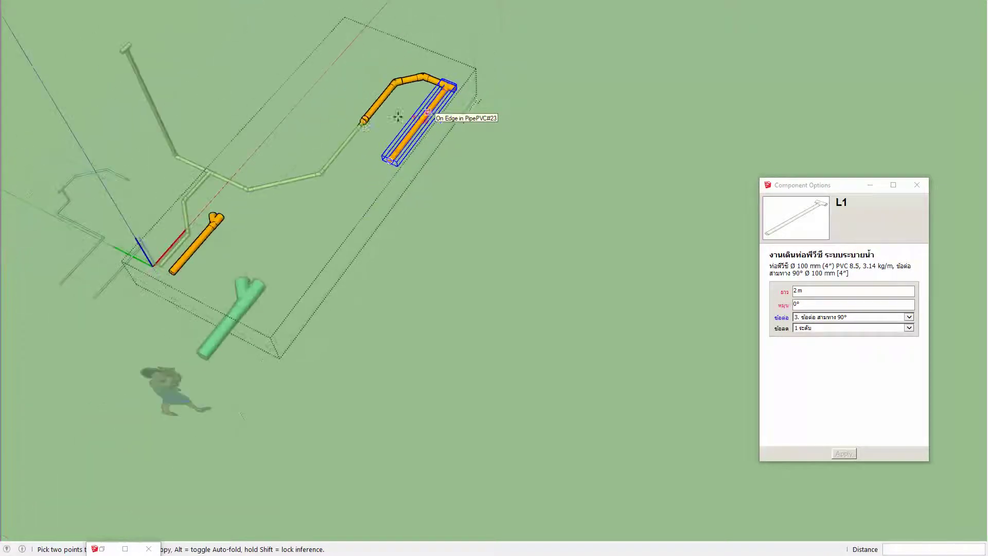
{"action": "middle_click_drag", "start_coordinate": [431, 114], "coordinate": [438, 195]}
{"action": "scroll", "coordinate": [462, 195], "scroll_direction": "up", "scroll_amount": 1}
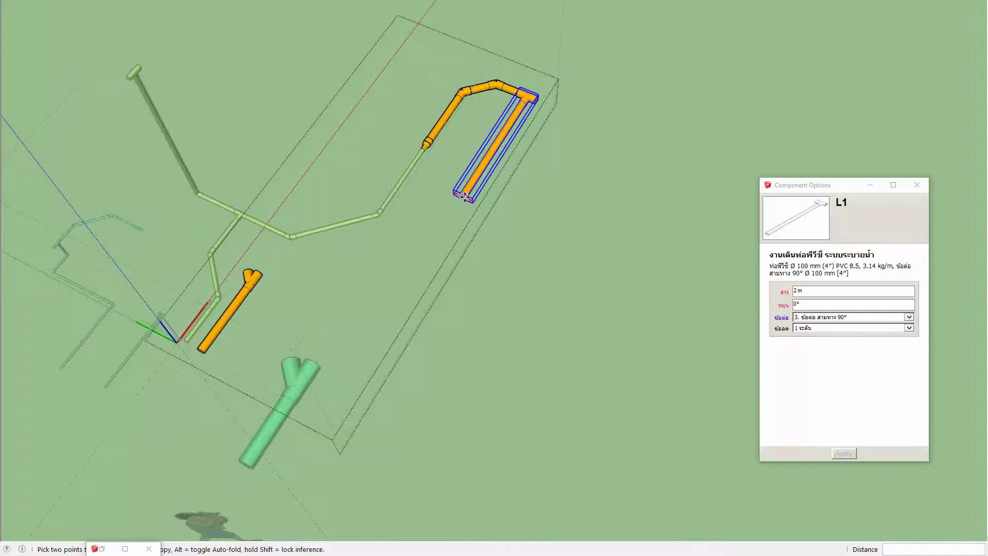
{"action": "scroll", "coordinate": [463, 196], "scroll_direction": "up", "scroll_amount": 2}
{"action": "middle_click_drag", "start_coordinate": [464, 195], "coordinate": [398, 200]}
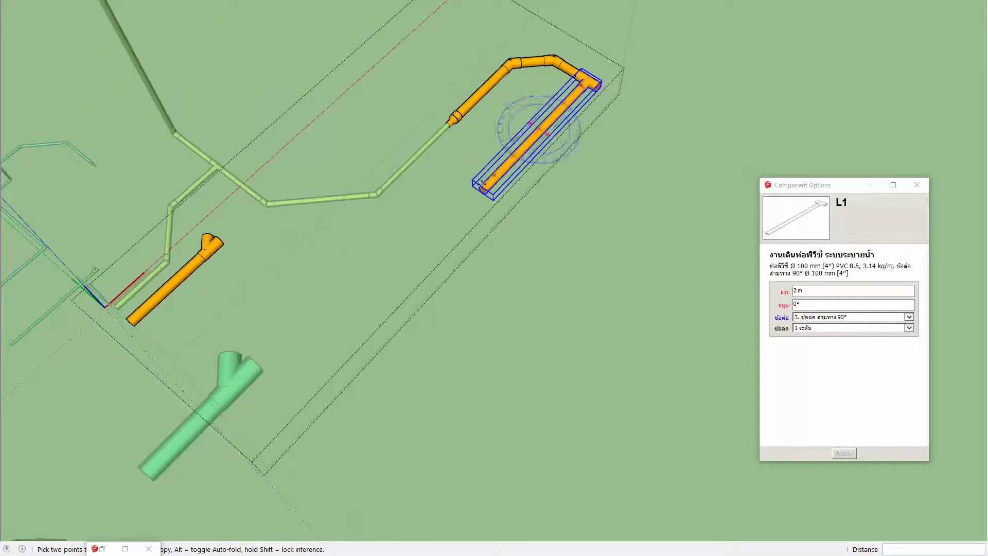
{"action": "mouse_move", "coordinate": [444, 146]}
{"action": "middle_mouse_down"}
{"action": "mouse_move", "coordinate": [504, 184]}
{"action": "mouse_move", "coordinate": [485, 150]}
{"action": "middle_mouse_up"}
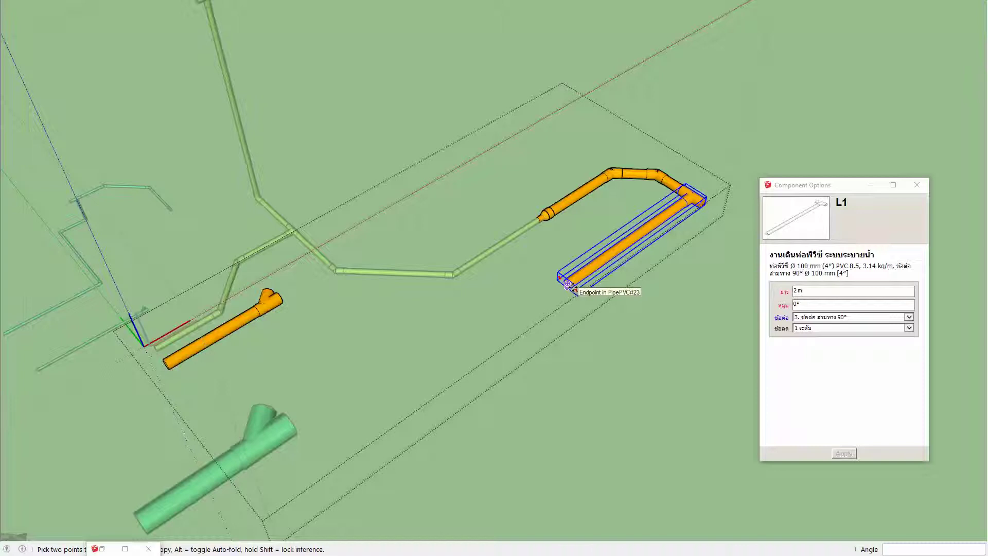
Scale pipe L1 longer along its length toward about 4.4 m
{"action": "key", "text": "s"}
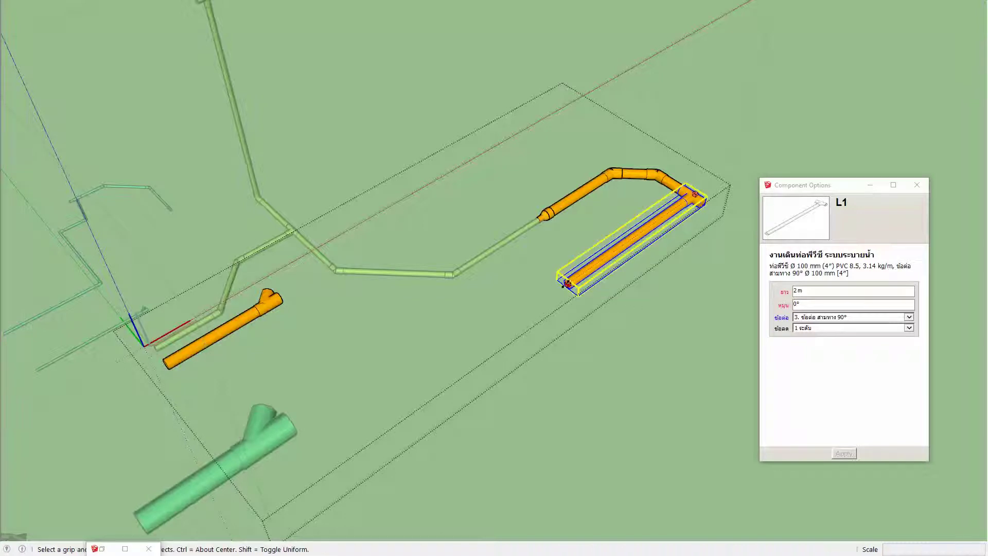
{"action": "mouse_move", "coordinate": [569, 285]}
{"action": "left_mouse_down"}
{"action": "mouse_move", "coordinate": [407, 362]}
{"action": "mouse_move", "coordinate": [400, 375]}
{"action": "left_mouse_up"}
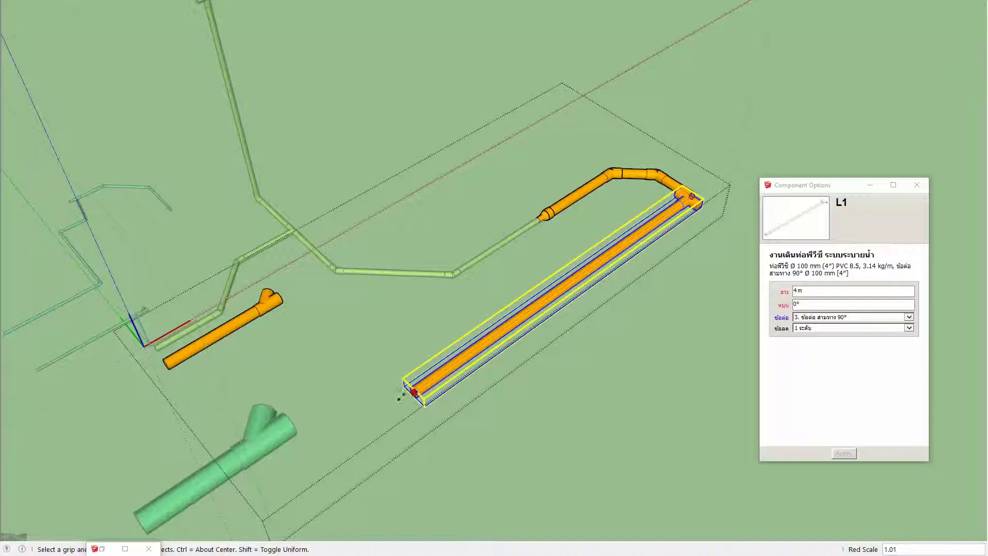
{"action": "left_click_drag", "start_coordinate": [412, 396], "coordinate": [384, 412]}
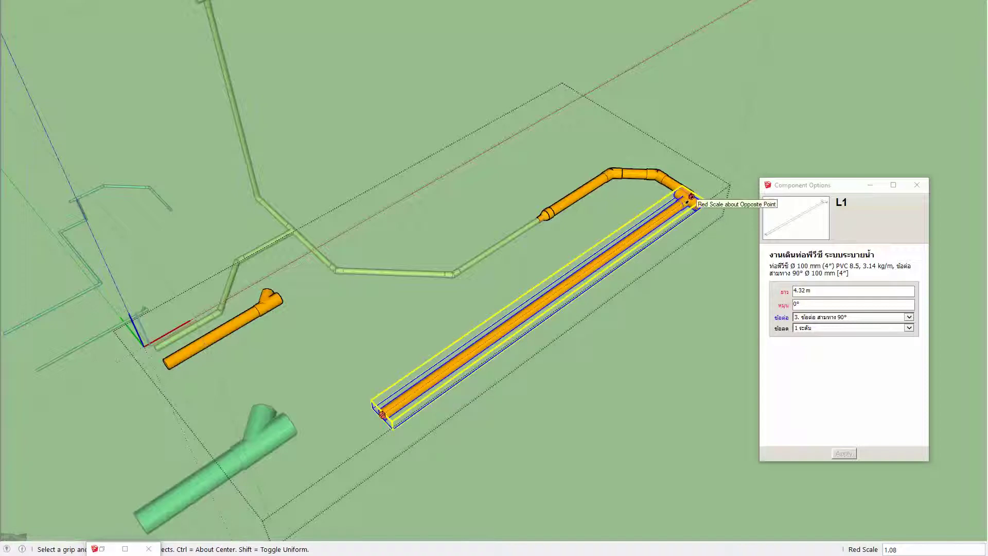
{"action": "left_click", "coordinate": [692, 195]}
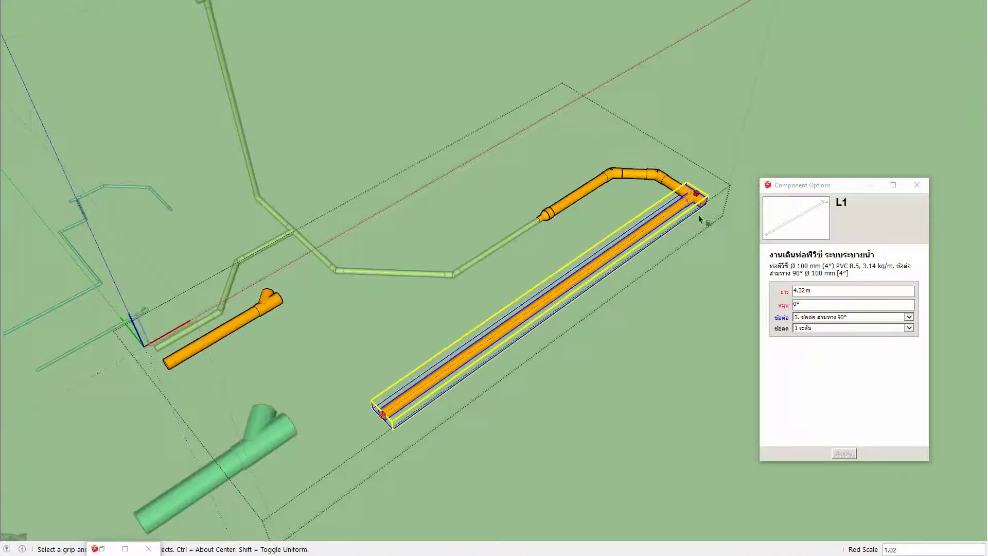
{"action": "left_click", "coordinate": [697, 202]}
{"action": "mouse_move", "coordinate": [698, 203]}
{"action": "middle_mouse_down"}
{"action": "mouse_move", "coordinate": [441, 332]}
{"action": "mouse_move", "coordinate": [463, 287]}
{"action": "middle_mouse_up"}
{"action": "scroll", "coordinate": [463, 287], "scroll_direction": "up", "scroll_amount": 2}
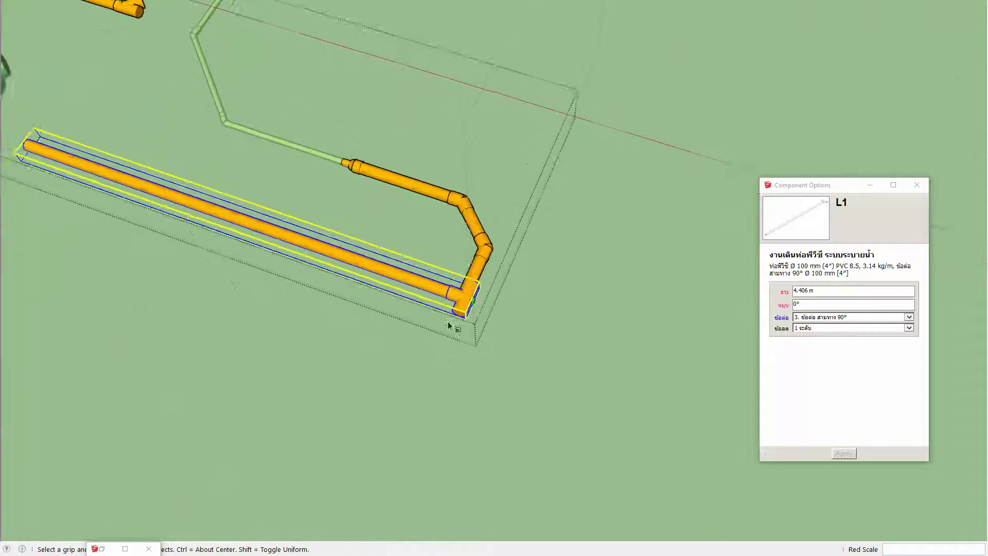
{"action": "scroll", "coordinate": [468, 284], "scroll_direction": "up", "scroll_amount": 3}
{"action": "scroll", "coordinate": [476, 282], "scroll_direction": "up", "scroll_amount": 3}
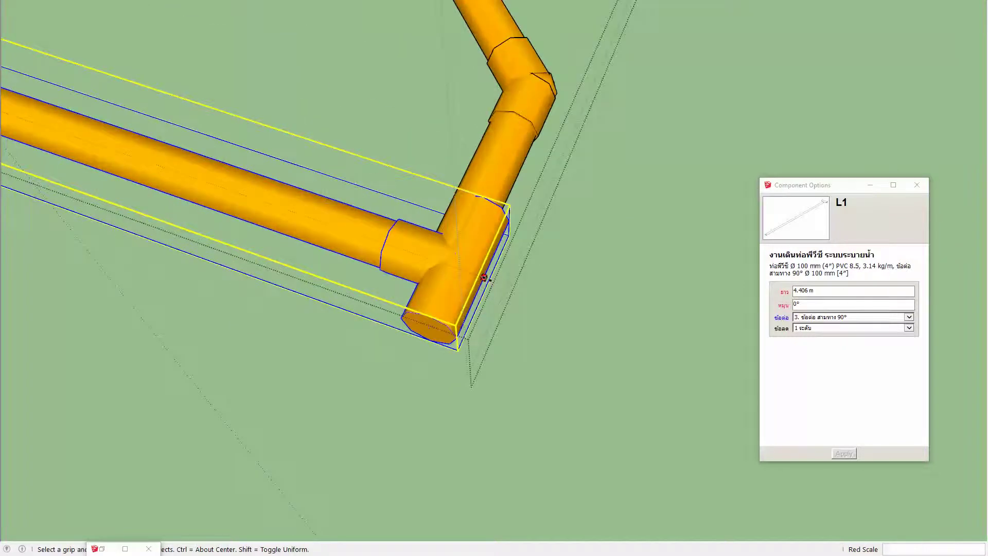
Fine-tune L1's tee end to 4.386 m so it meets the elbow run
{"action": "left_click", "coordinate": [482, 277]}
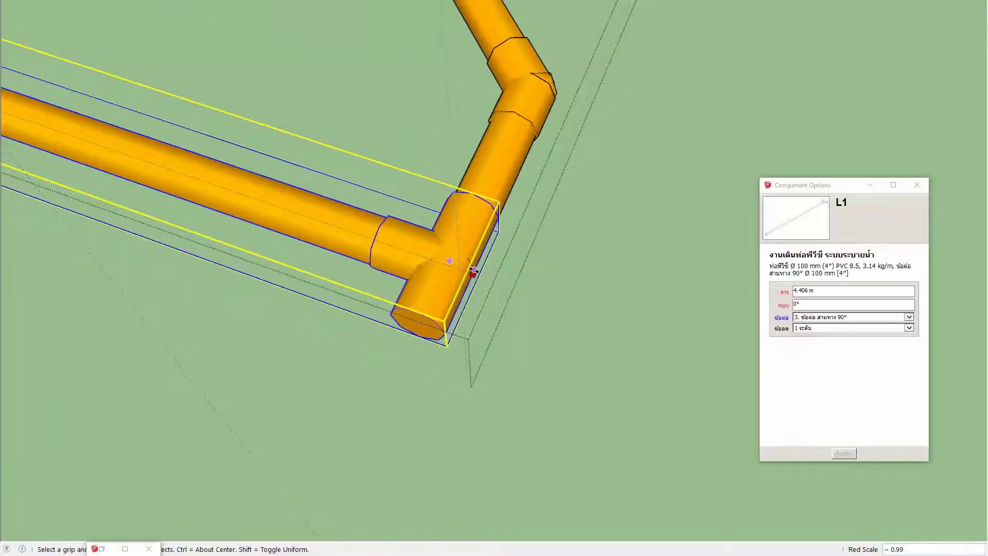
{"action": "left_click", "coordinate": [474, 270]}
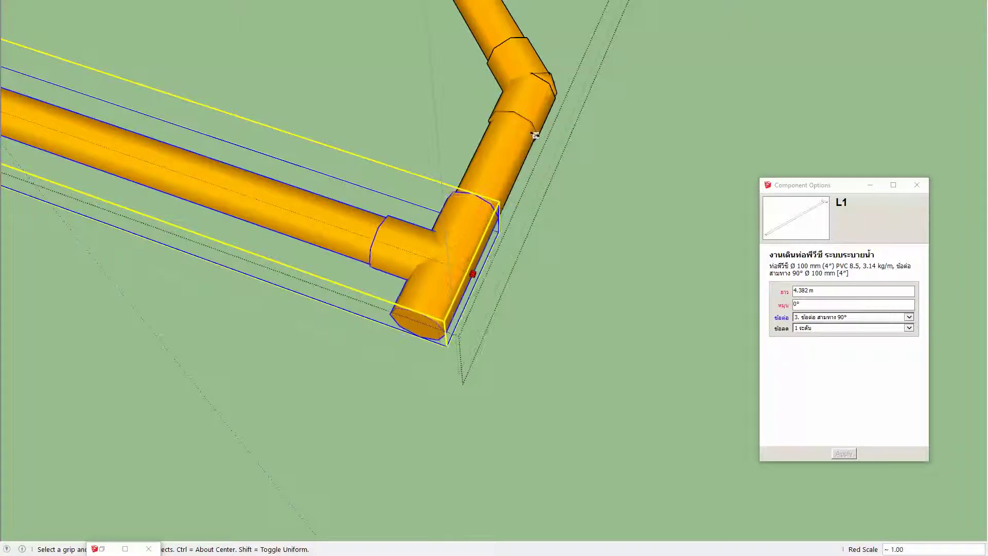
{"action": "left_click_drag", "start_coordinate": [530, 138], "coordinate": [538, 206]}
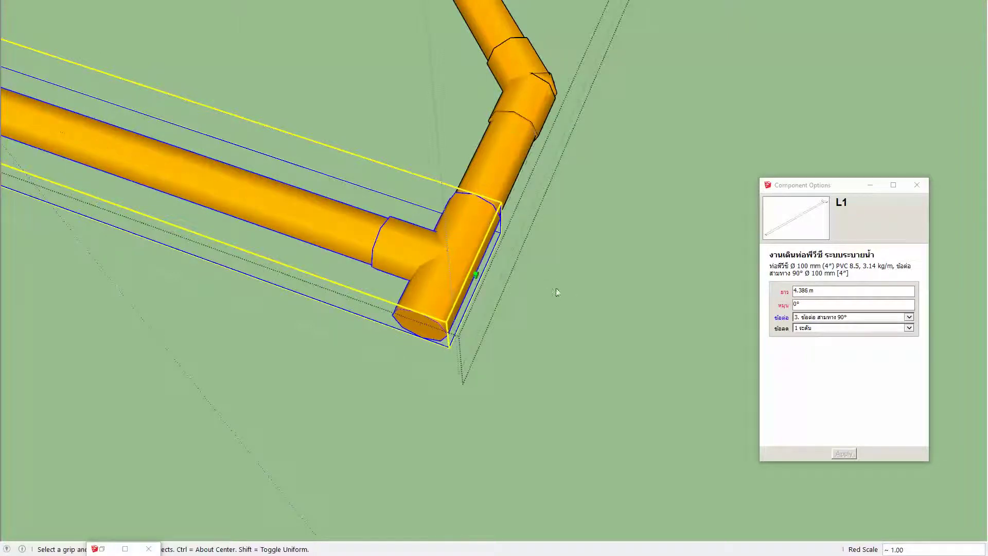
{"action": "scroll", "coordinate": [551, 286], "scroll_direction": "down", "scroll_amount": 2}
{"action": "scroll", "coordinate": [534, 276], "scroll_direction": "down", "scroll_amount": 2}
{"action": "scroll", "coordinate": [533, 276], "scroll_direction": "down", "scroll_amount": 2}
{"action": "mouse_move", "coordinate": [534, 276]}
{"action": "middle_mouse_down"}
{"action": "mouse_move", "coordinate": [276, 192]}
{"action": "mouse_move", "coordinate": [298, 287]}
{"action": "mouse_move", "coordinate": [481, 194]}
{"action": "middle_mouse_up"}
{"action": "key", "text": "space"}
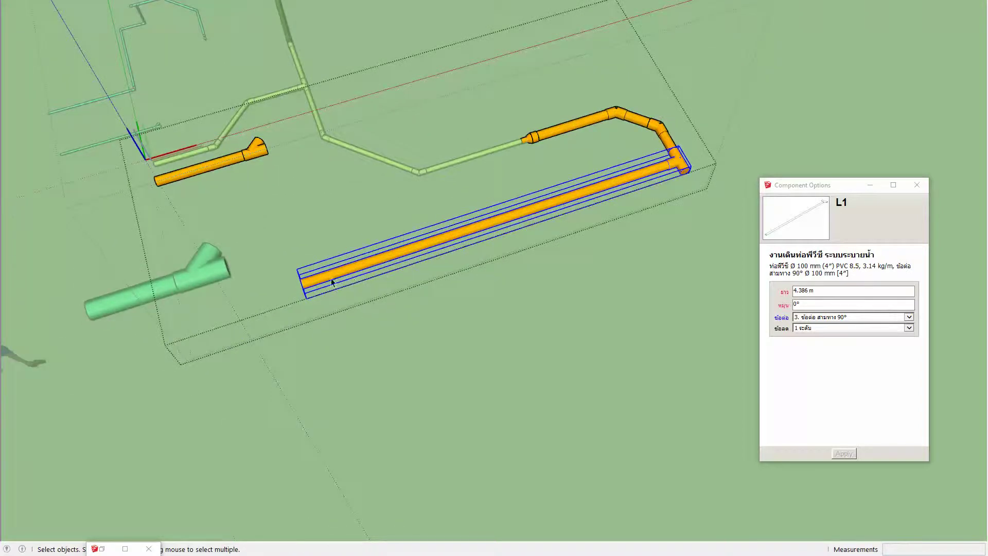
{"action": "middle_click_drag", "start_coordinate": [440, 223], "coordinate": [466, 218]}
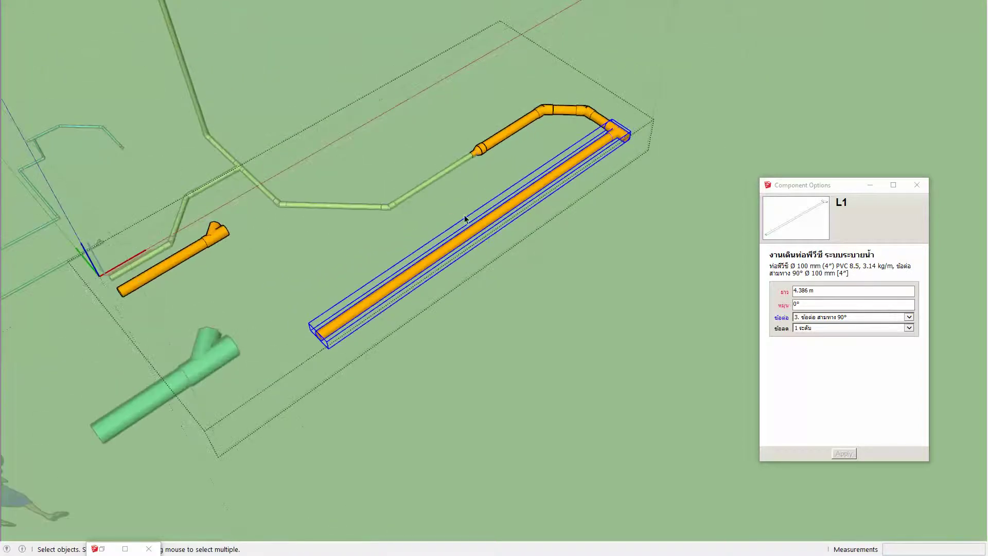
Crossing-select both the supply and drainage PVC pipe networks
{"action": "left_click", "coordinate": [411, 278]}
{"action": "middle_click_drag", "start_coordinate": [411, 278], "coordinate": [448, 282]}
{"action": "left_click_drag", "start_coordinate": [507, 297], "coordinate": [331, 210]}
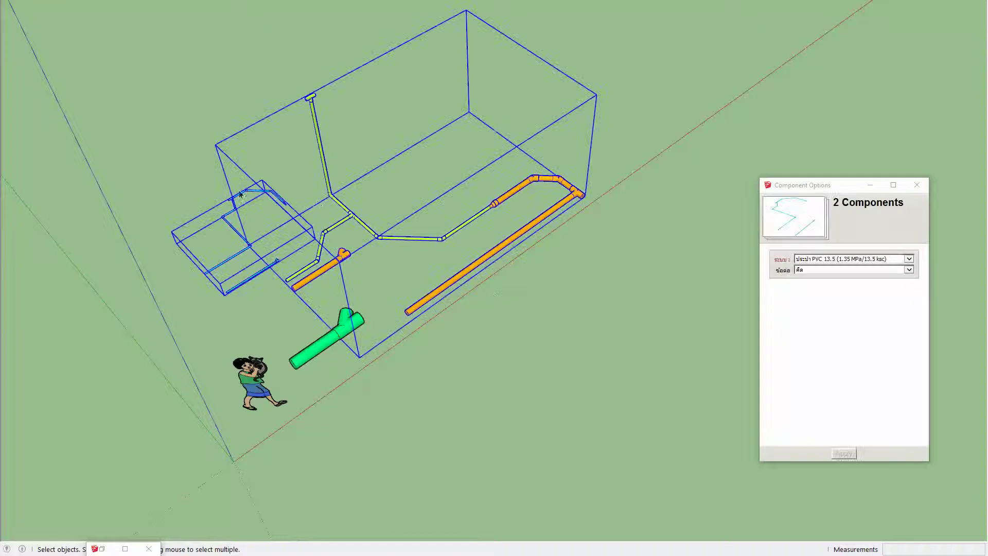
{"action": "middle_click_drag", "start_coordinate": [404, 245], "coordinate": [193, 446]}
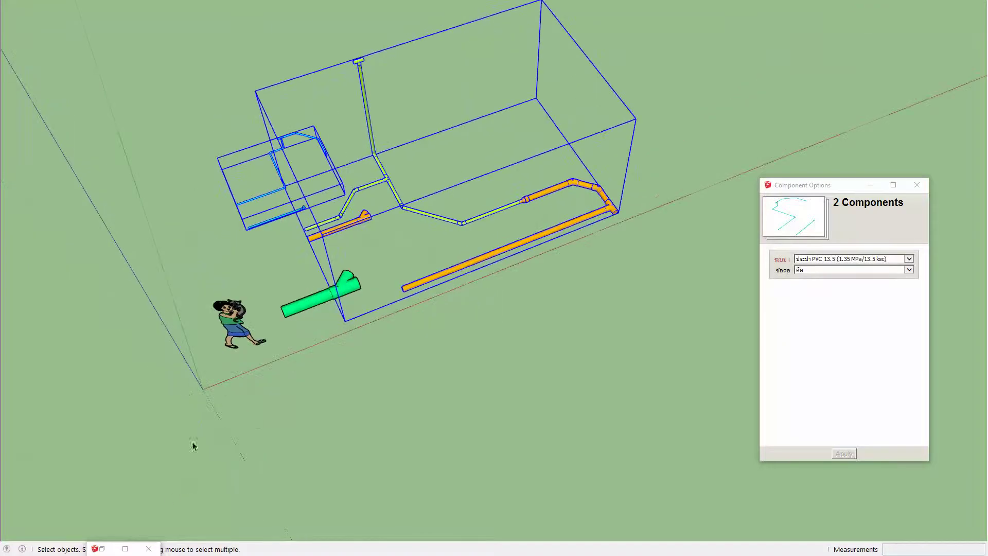
Rerun the CostCode SumList report from the Template Manager in Generate Report
{"action": "left_click", "coordinate": [102, 548]}
{"action": "left_click", "coordinate": [47, 510]}
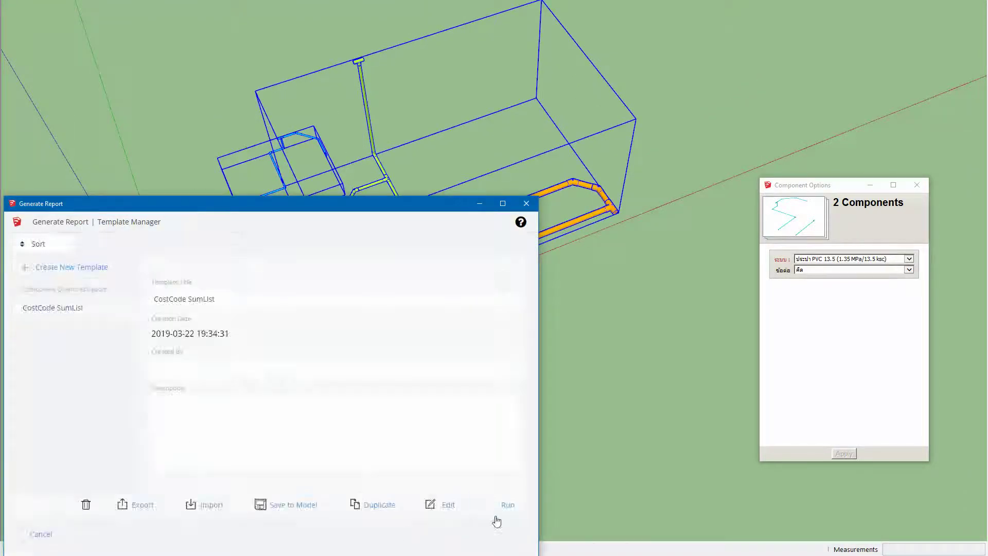
{"action": "left_click", "coordinate": [497, 514]}
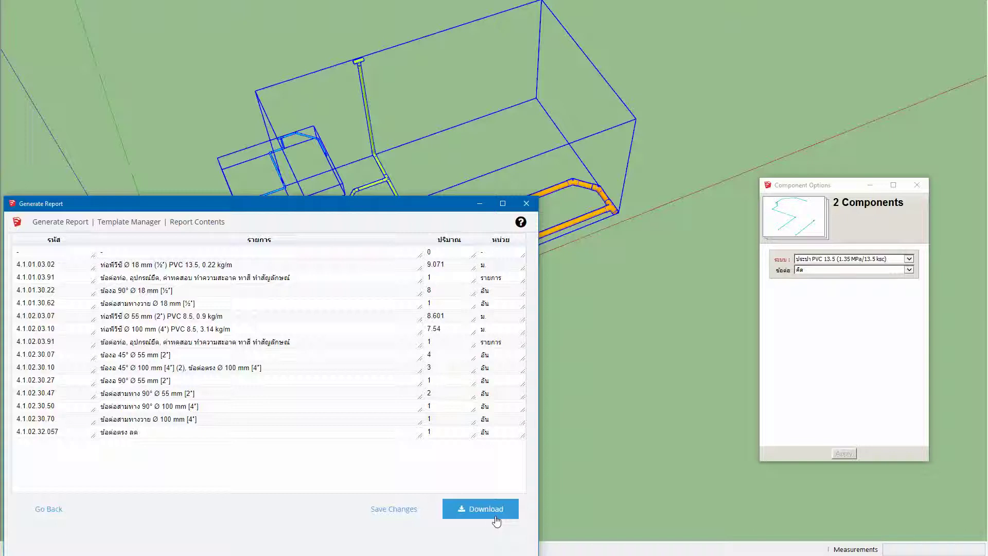
Set the drainage network's joint option to ไม่ต่อ and apply it
{"action": "left_click", "coordinate": [570, 185]}
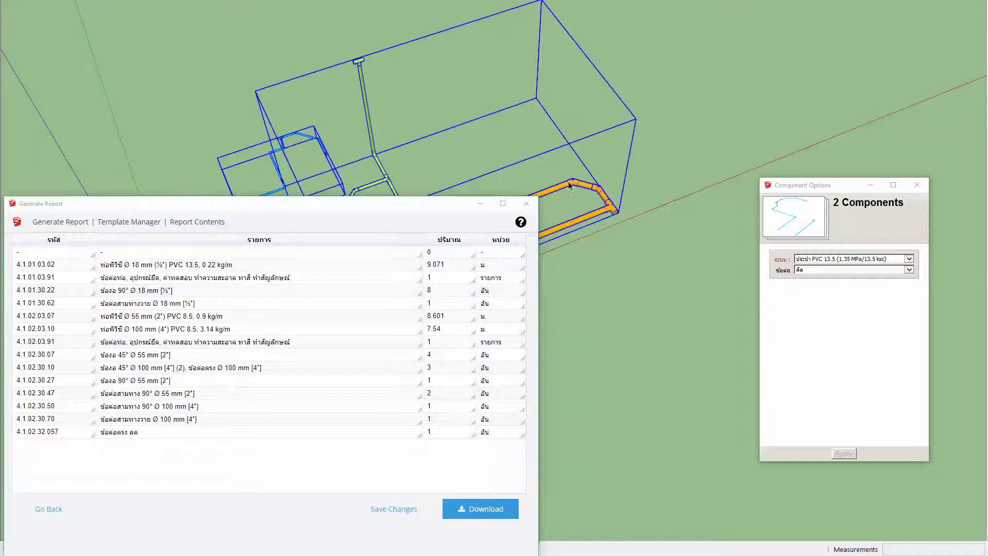
{"action": "left_click", "coordinate": [823, 274]}
{"action": "left_click", "coordinate": [481, 214]}
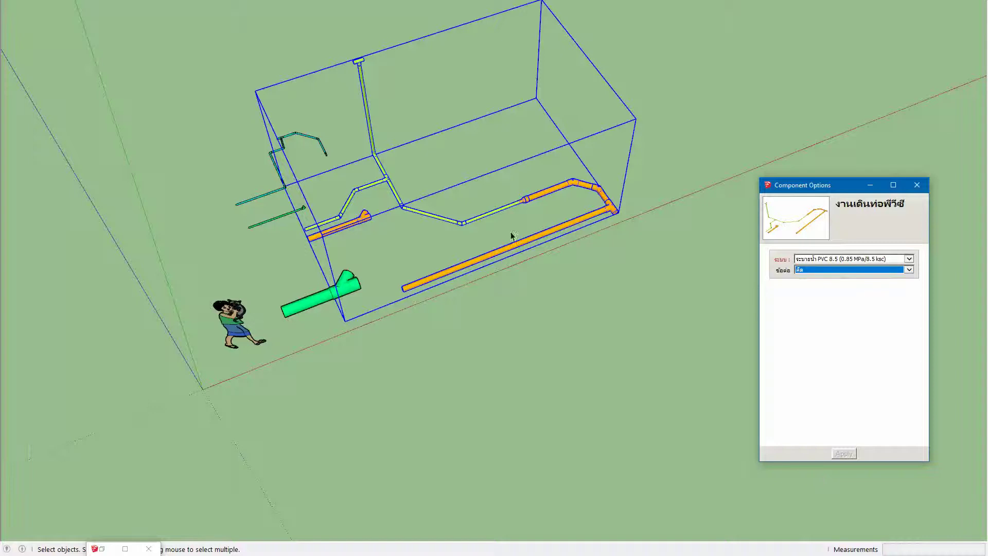
{"action": "left_click", "coordinate": [513, 247]}
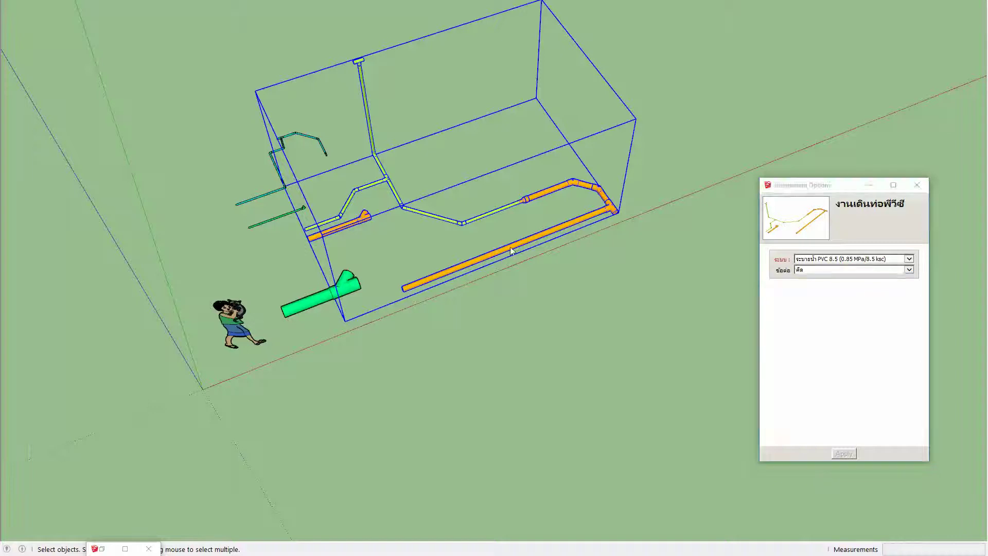
{"action": "left_click", "coordinate": [803, 274]}
{"action": "left_click", "coordinate": [807, 278]}
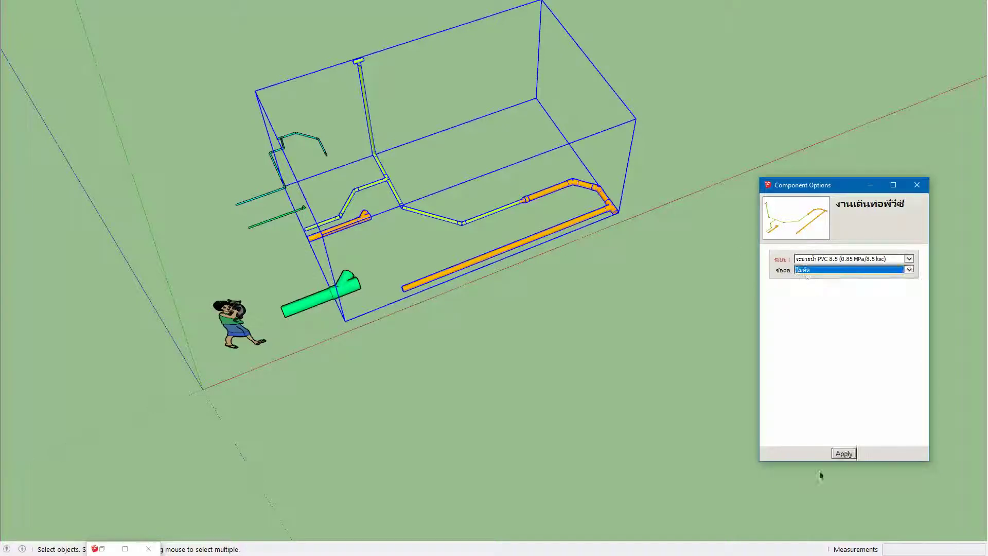
{"action": "left_click", "coordinate": [847, 455]}
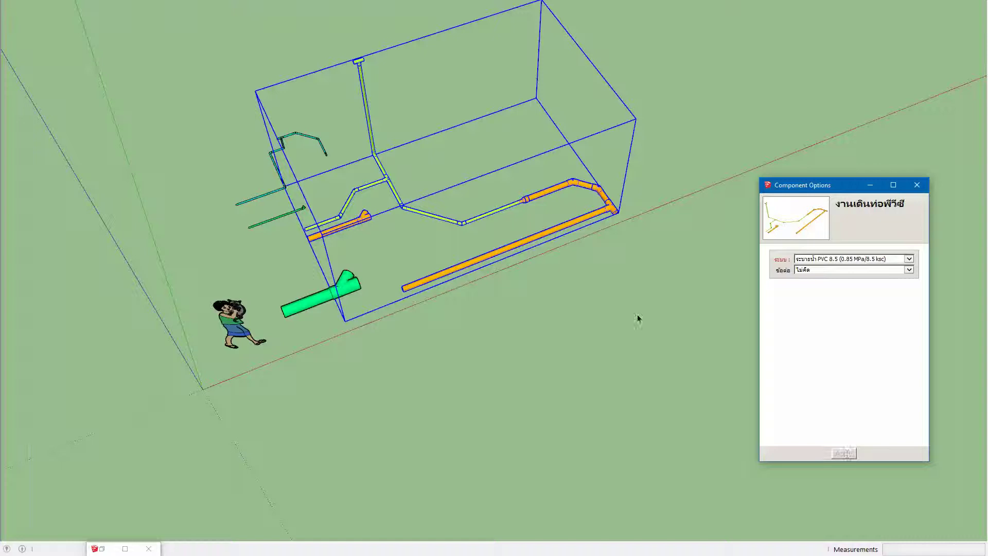
Set the supply network's fitting option to ไม่ติด, apply, and add the drainage network to the selection
{"action": "left_click", "coordinate": [291, 216]}
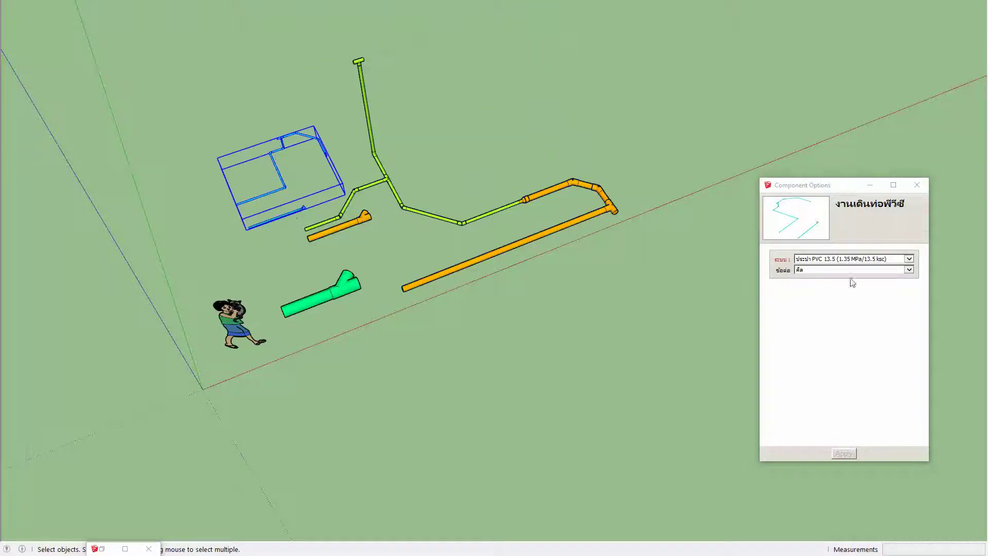
{"action": "left_click", "coordinate": [837, 269]}
{"action": "left_click", "coordinate": [817, 281]}
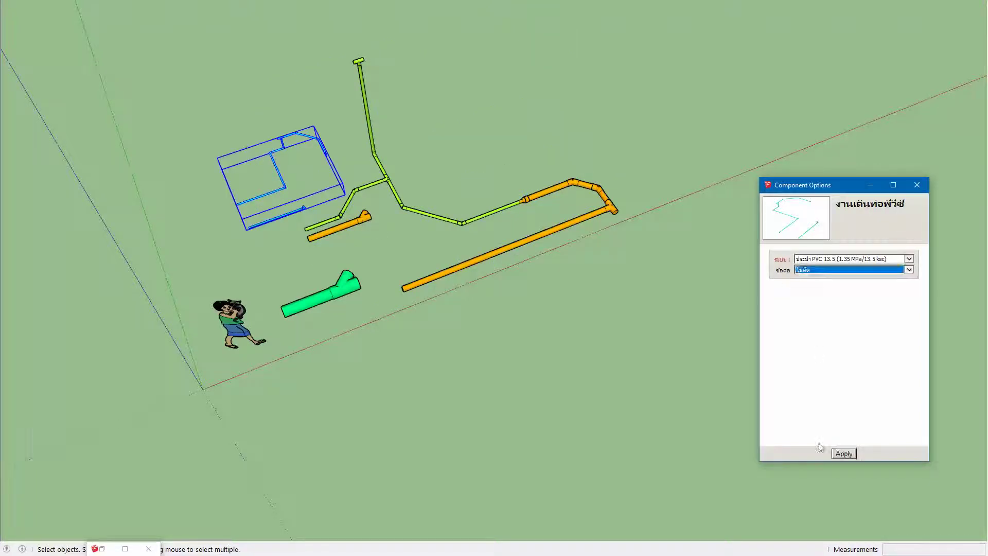
{"action": "left_click", "coordinate": [844, 453]}
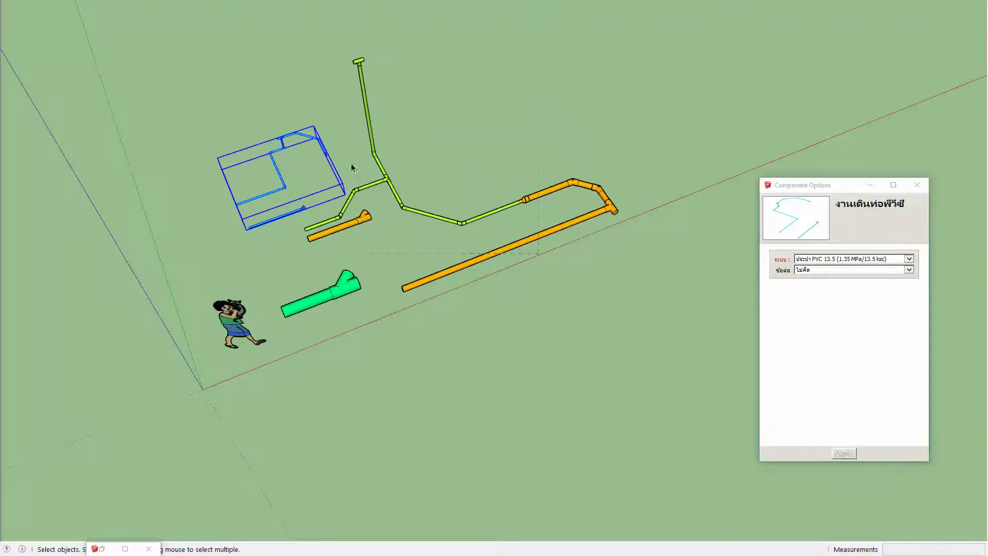
{"action": "left_click", "coordinate": [295, 296], "text": "shift"}
Rerun CostCode SumList to count 18, 55 and 100 mm pipes and seven 18 mm elbows
{"action": "left_click", "coordinate": [102, 549]}
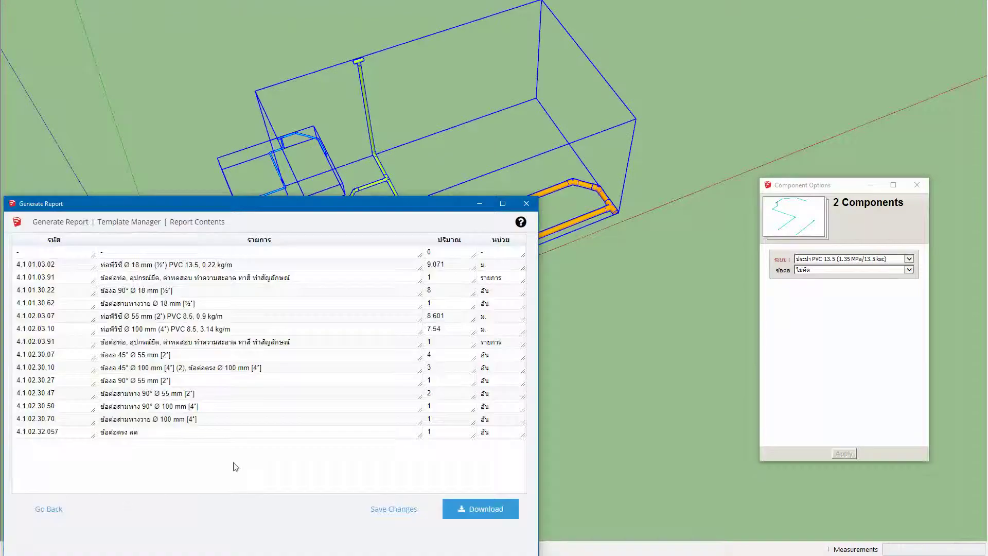
{"action": "left_click", "coordinate": [49, 508]}
{"action": "left_click", "coordinate": [506, 507]}
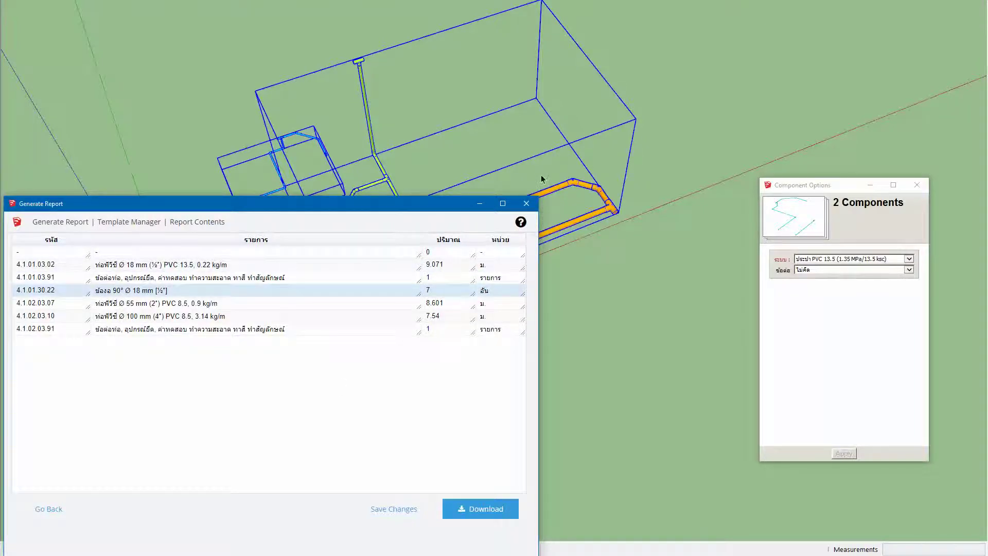
Rerun the report for the 55 mm and 100 mm drainage pipes, separately and together
{"action": "middle_click_drag", "start_coordinate": [541, 175], "coordinate": [617, 144]}
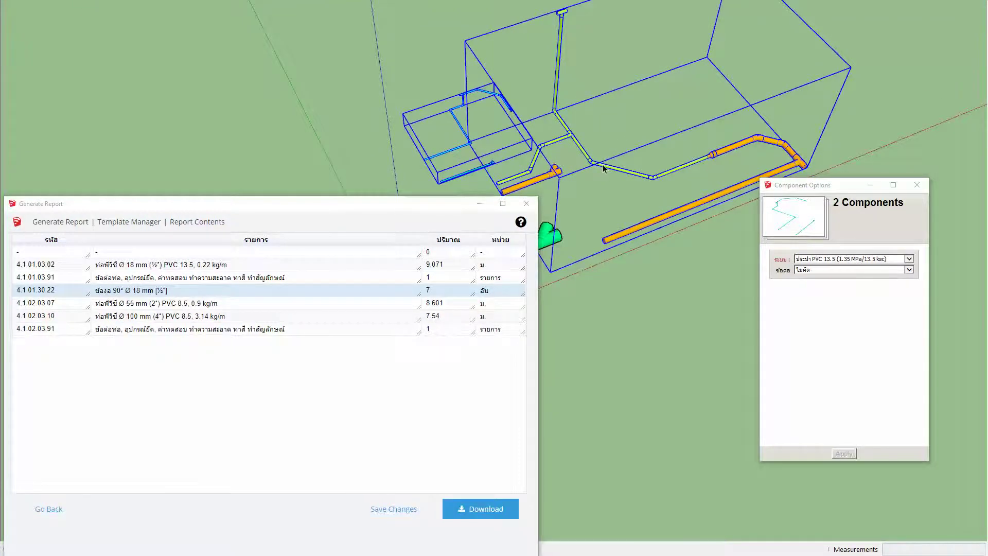
{"action": "double_click", "coordinate": [603, 164]}
{"action": "left_click", "coordinate": [603, 164]}
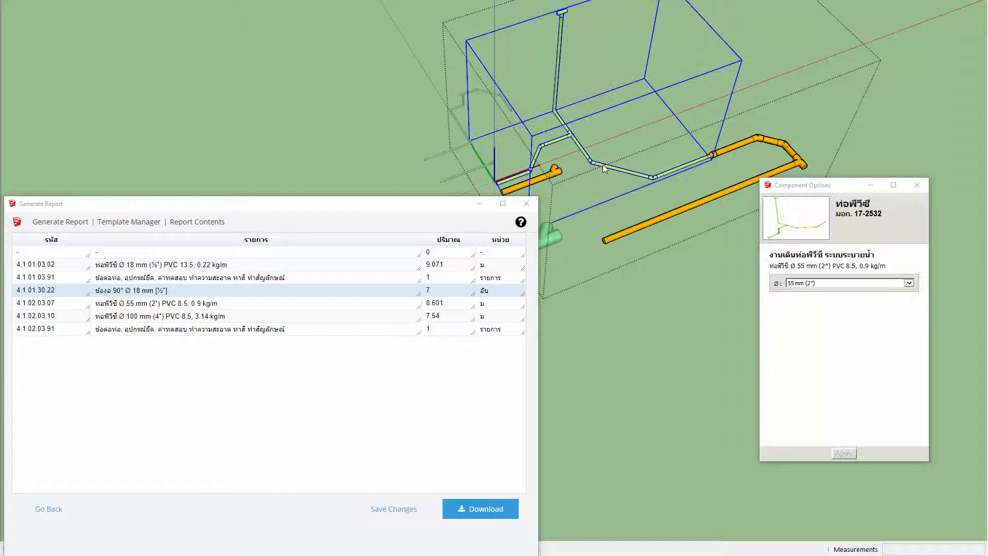
{"action": "left_click", "coordinate": [49, 510]}
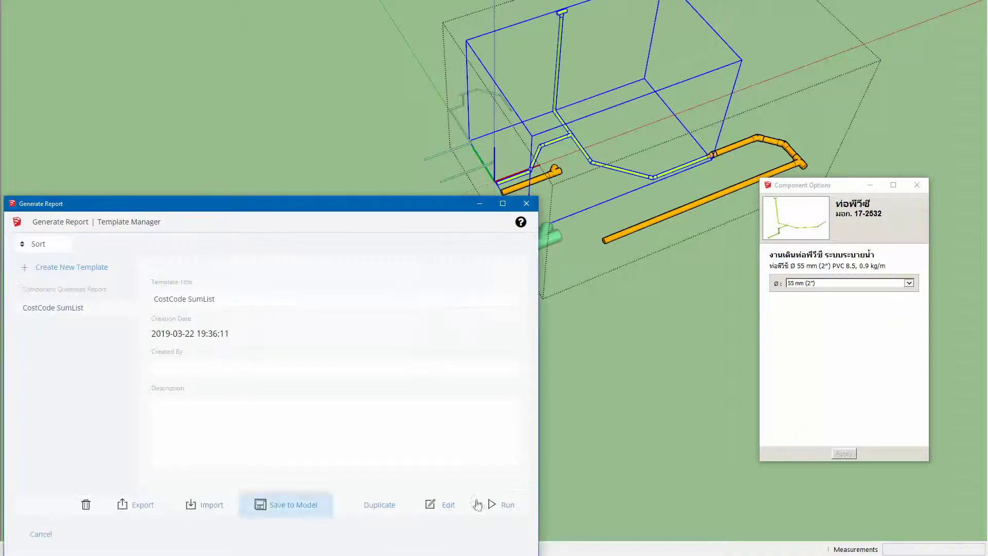
{"action": "left_click", "coordinate": [502, 506]}
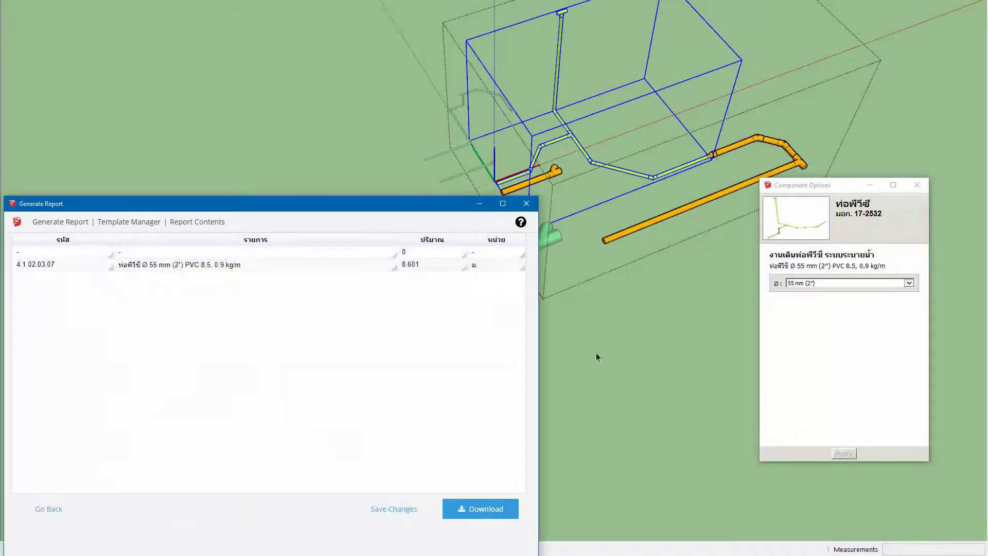
{"action": "left_click", "coordinate": [637, 232]}
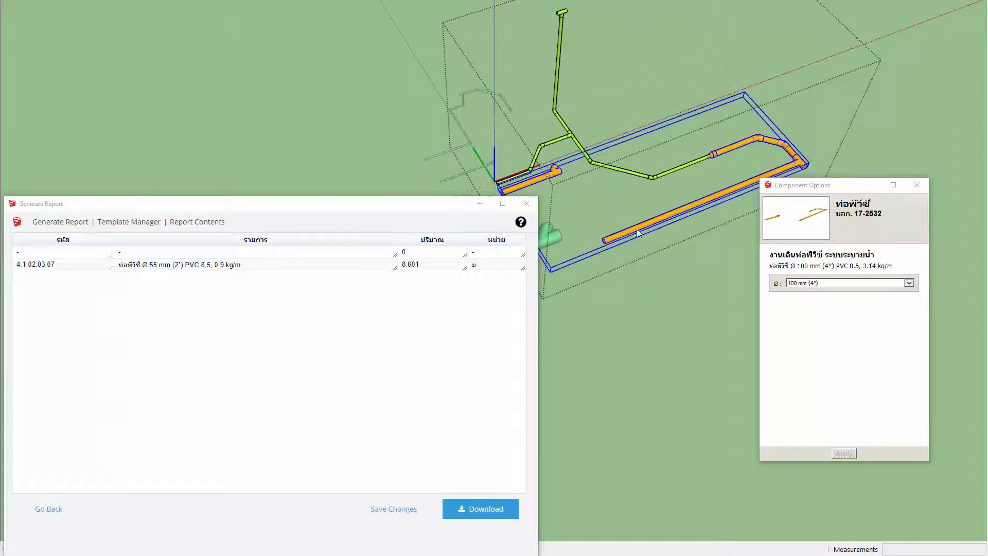
{"action": "left_click", "coordinate": [47, 508]}
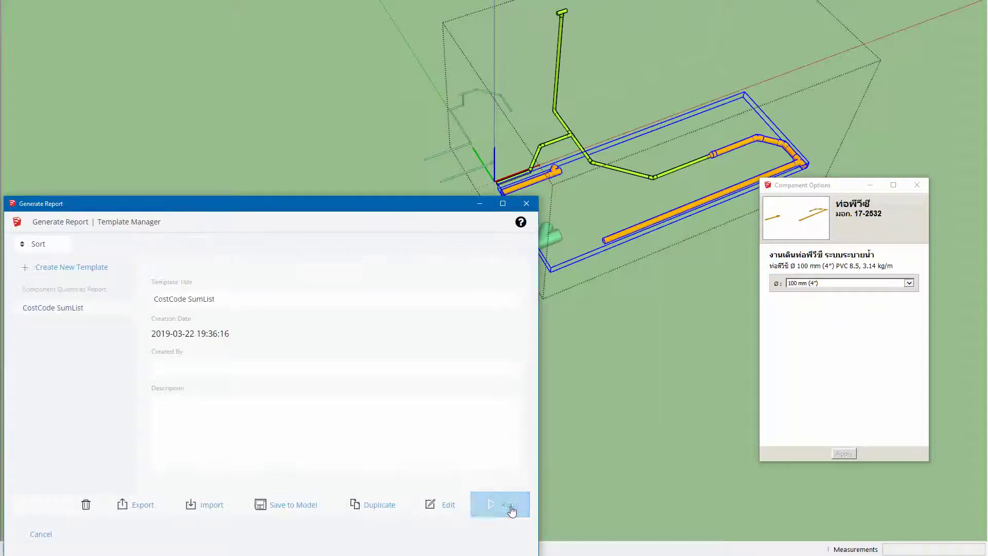
{"action": "left_click", "coordinate": [513, 509]}
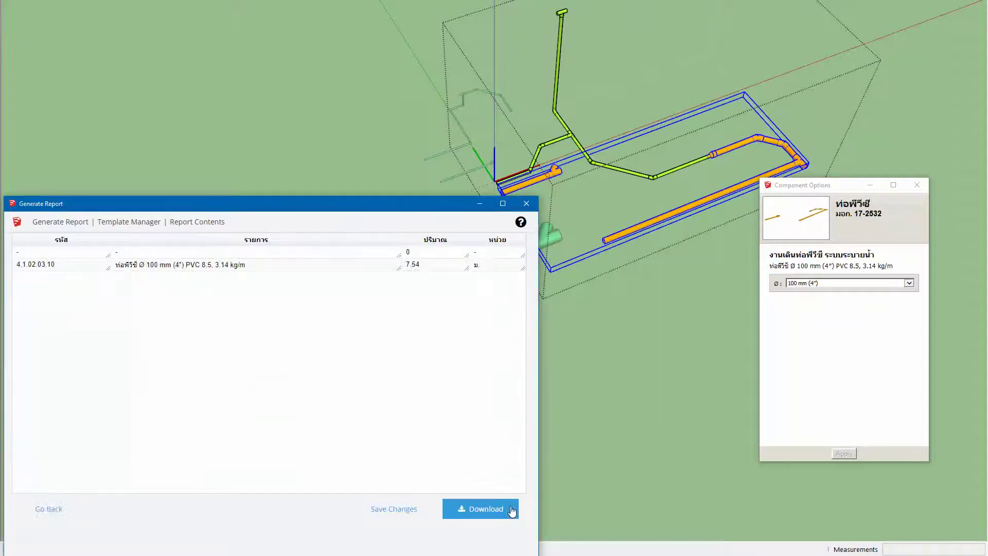
{"action": "left_click", "coordinate": [590, 162]}
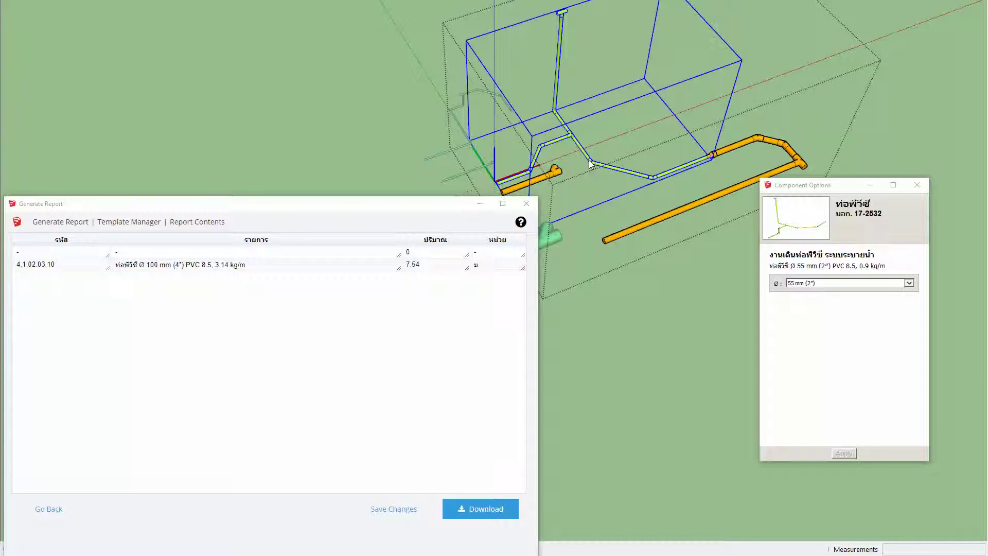
{"action": "left_click_drag", "start_coordinate": [670, 235], "coordinate": [603, 131]}
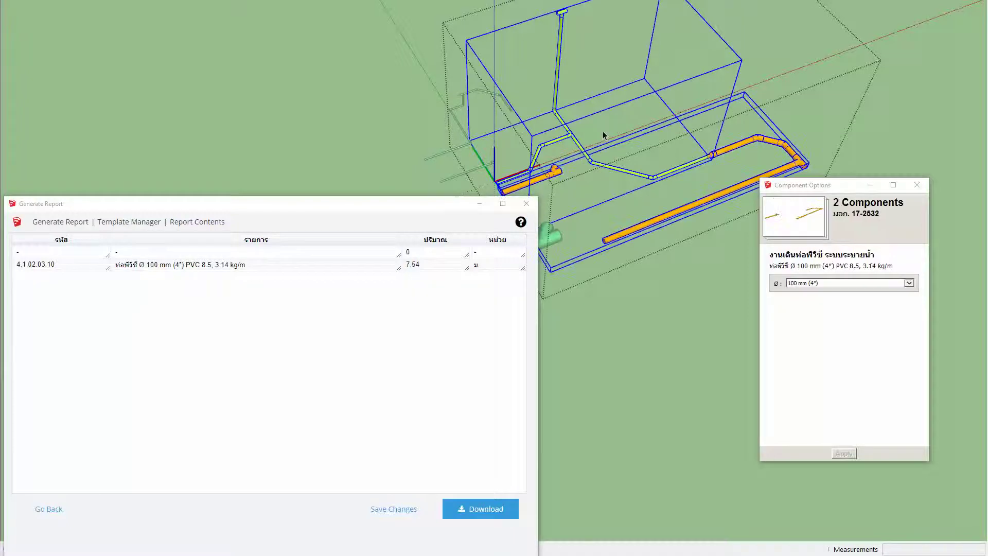
{"action": "left_click", "coordinate": [50, 509]}
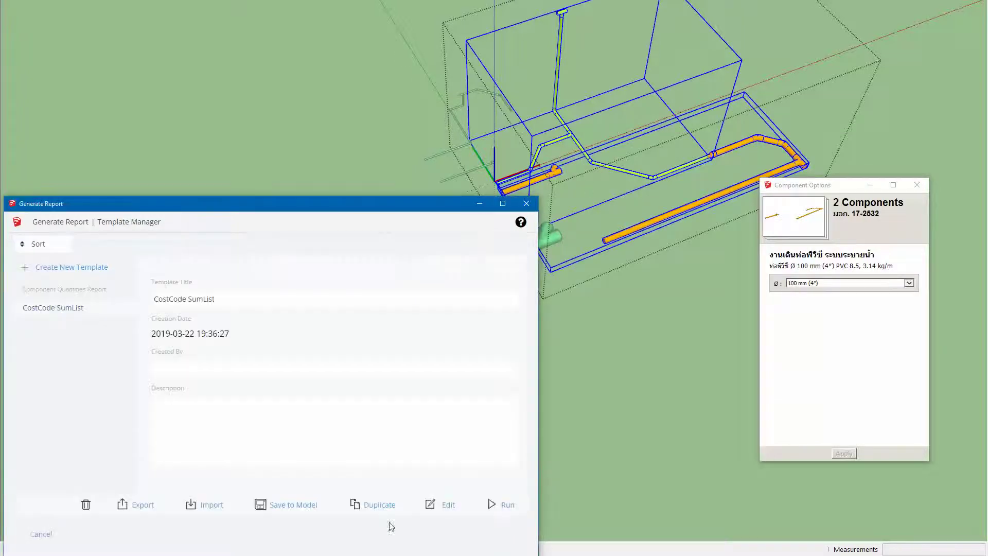
{"action": "left_click", "coordinate": [504, 510]}
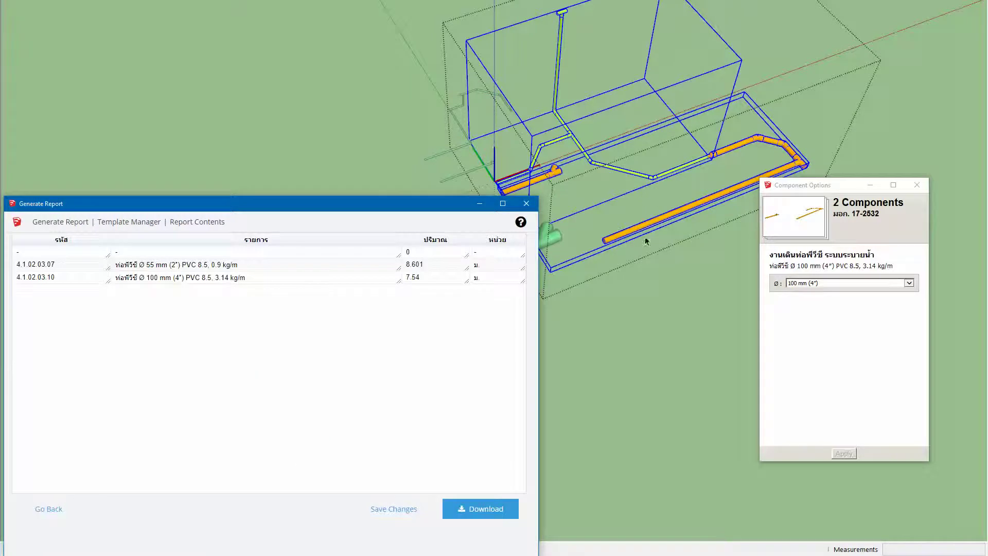
Leave the drainage group and rerun the report for the small supply pipe group
{"action": "left_click", "coordinate": [644, 285]}
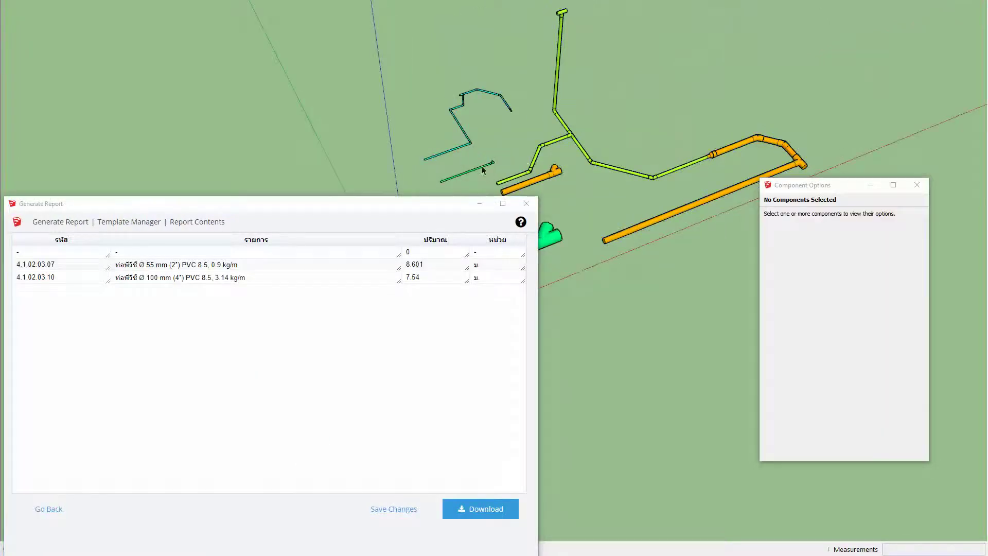
{"action": "left_click", "coordinate": [482, 170]}
{"action": "left_click", "coordinate": [62, 510]}
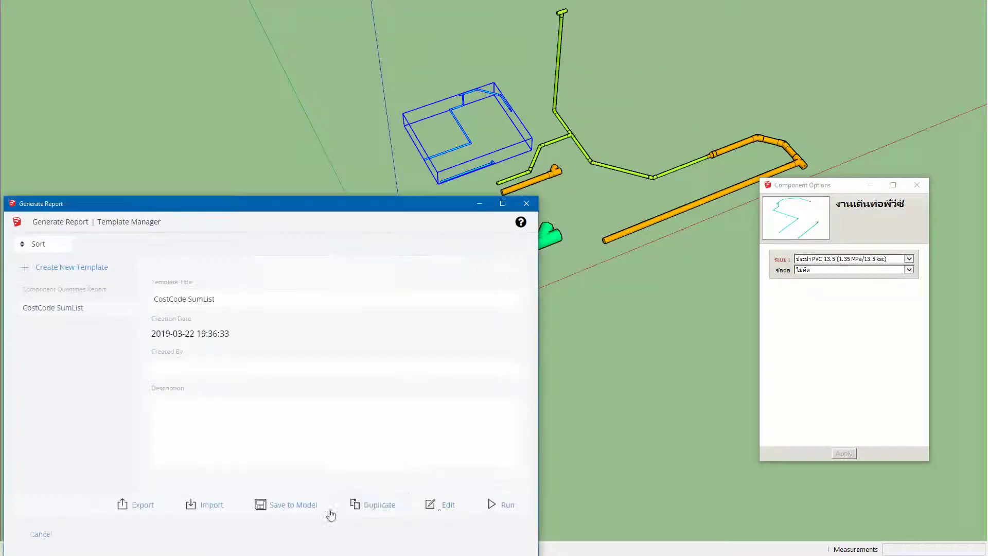
{"action": "left_click", "coordinate": [491, 510]}
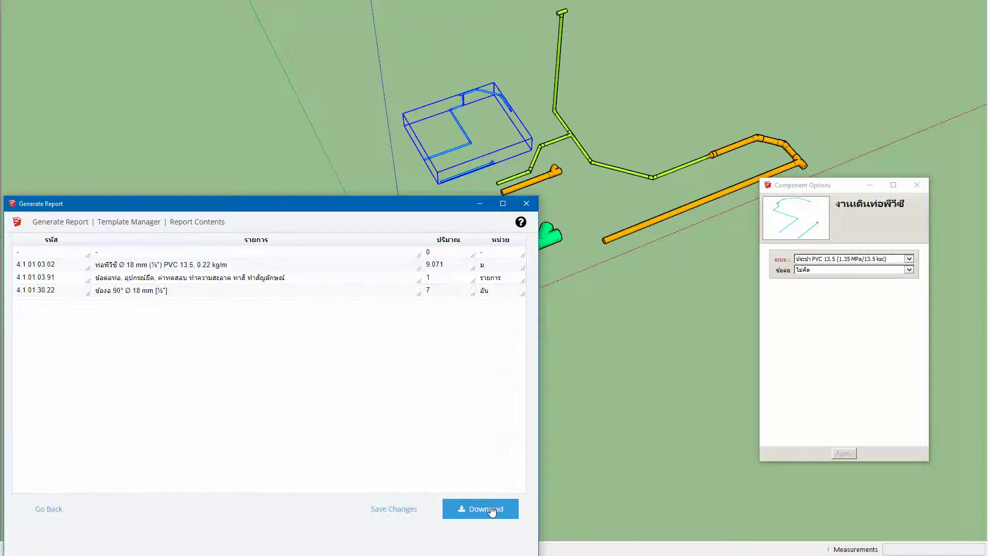
{"action": "scroll", "coordinate": [494, 144], "scroll_direction": "up", "scroll_amount": 2}
{"action": "scroll", "coordinate": [479, 146], "scroll_direction": "up", "scroll_amount": 2}
{"action": "scroll", "coordinate": [460, 150], "scroll_direction": "up", "scroll_amount": 3}
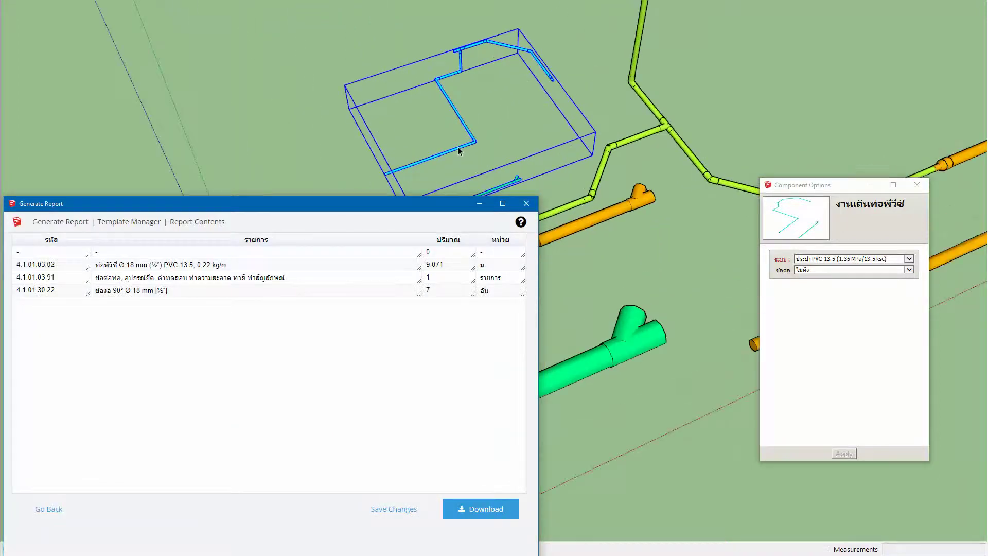
{"action": "scroll", "coordinate": [480, 95], "scroll_direction": "down", "scroll_amount": 2}
{"action": "scroll", "coordinate": [483, 126], "scroll_direction": "down", "scroll_amount": 3}
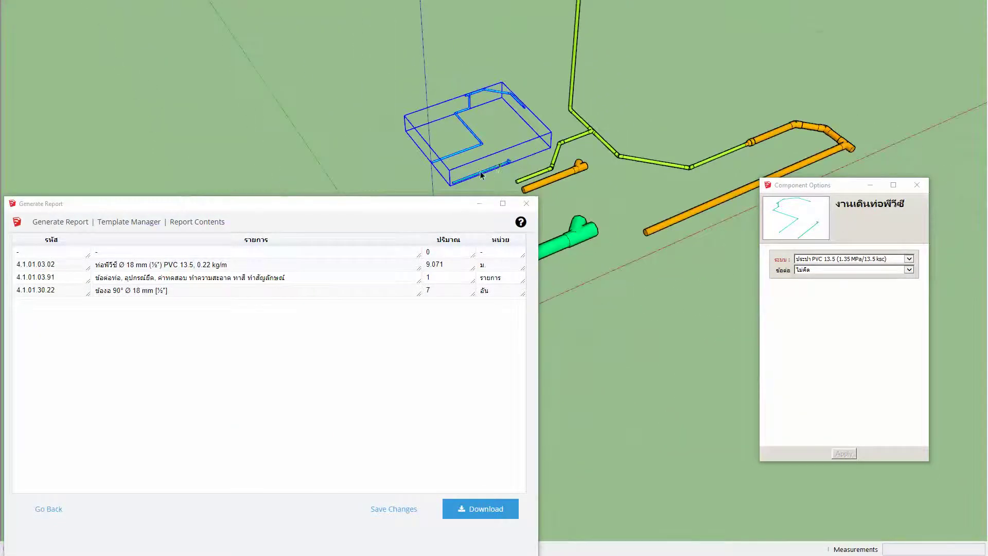
Report the single 18 mm pipe, then the whole supply group: 8 m pipe, seven 90° elbows
{"action": "double_click", "coordinate": [482, 175]}
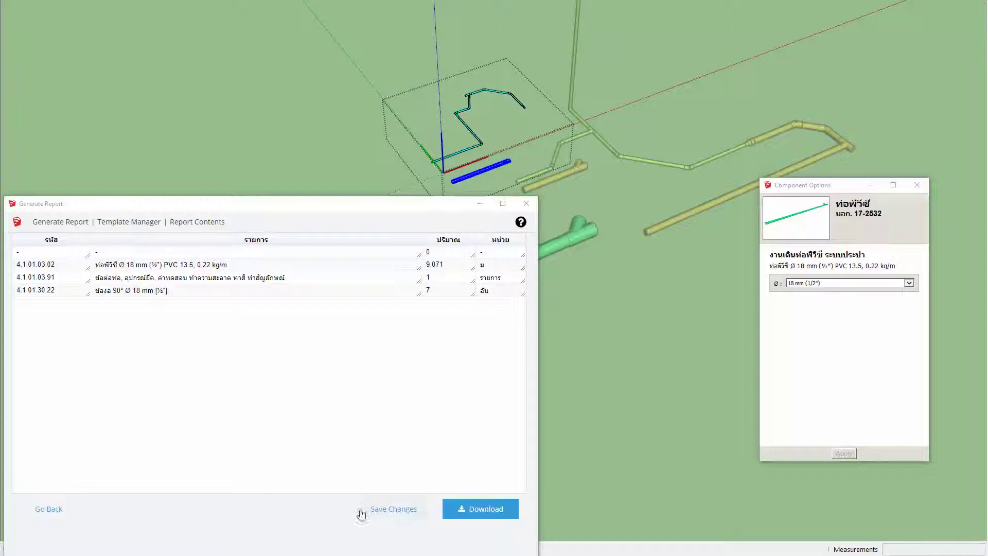
{"action": "left_click", "coordinate": [49, 510]}
{"action": "left_click", "coordinate": [492, 507]}
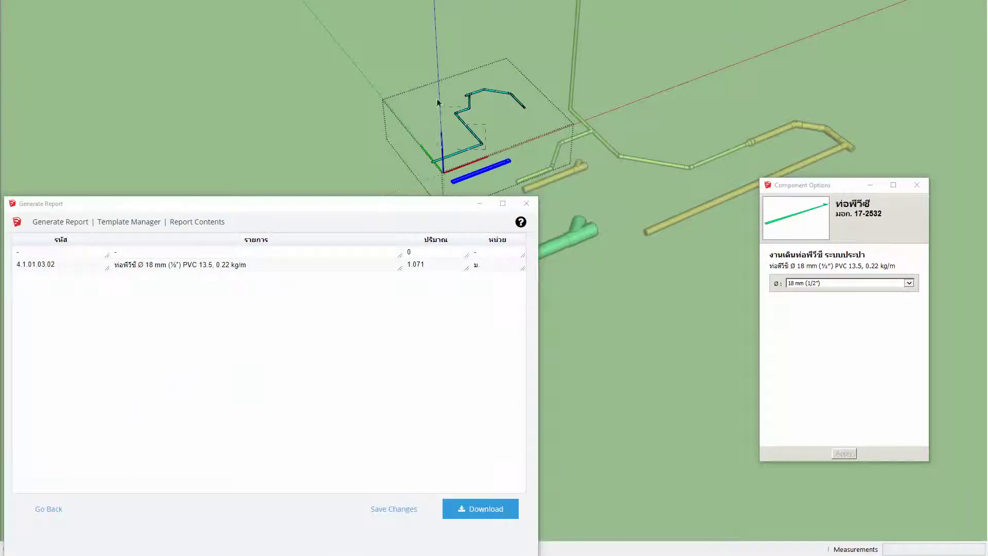
{"action": "key", "text": "Escape"}
{"action": "left_click", "coordinate": [48, 508]}
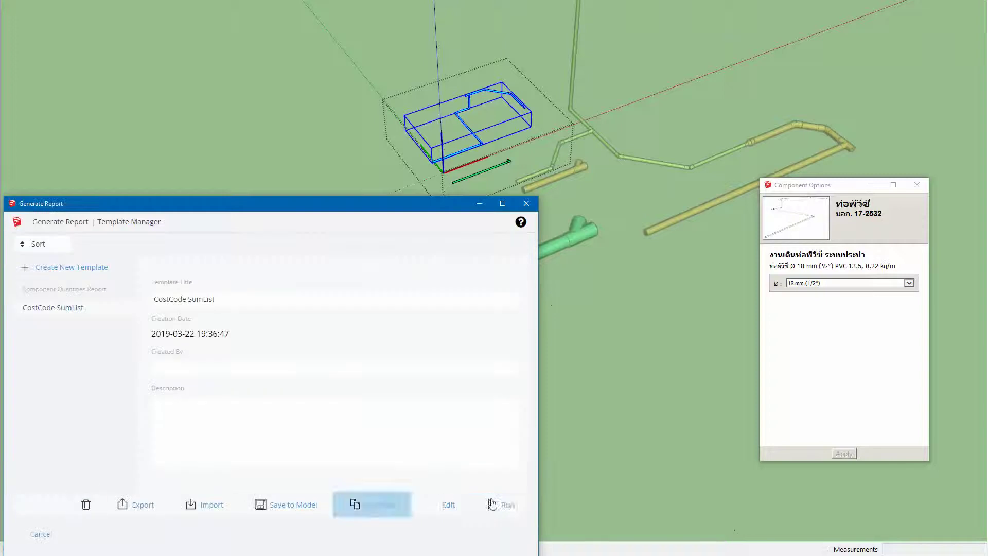
{"action": "left_click", "coordinate": [517, 505]}
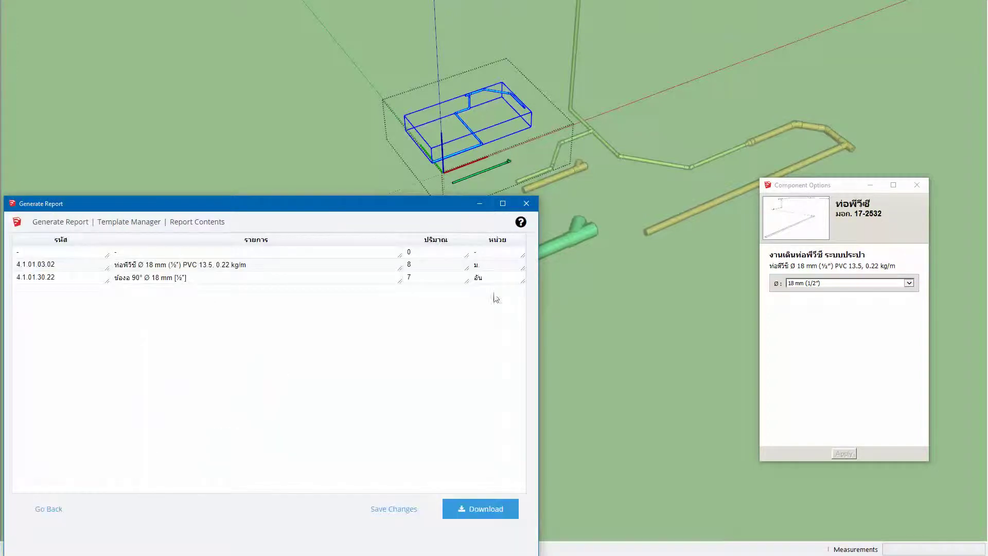
{"action": "scroll", "coordinate": [471, 128], "scroll_direction": "up", "scroll_amount": 2}
{"action": "scroll", "coordinate": [471, 130], "scroll_direction": "up", "scroll_amount": 2}
{"action": "scroll", "coordinate": [471, 131], "scroll_direction": "up", "scroll_amount": 2}
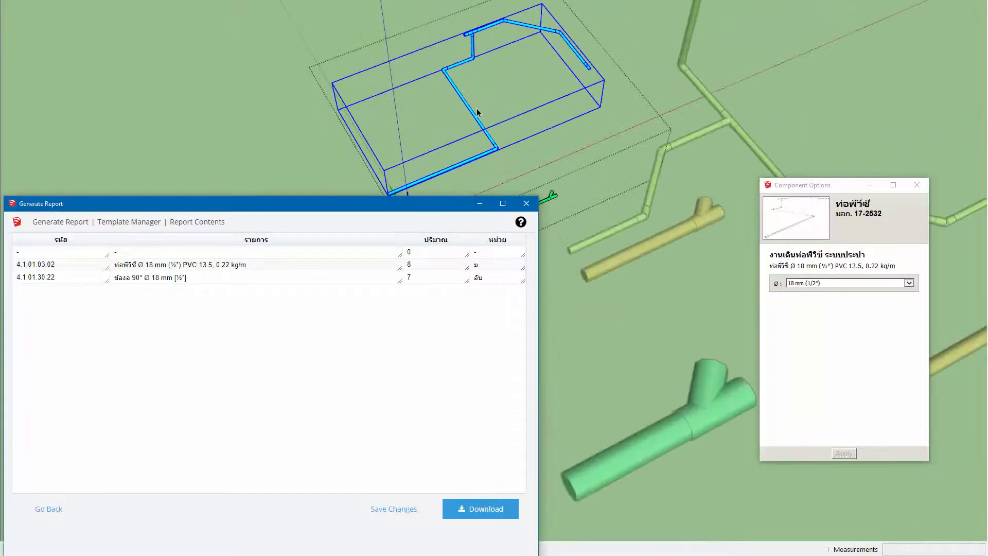
{"action": "scroll", "coordinate": [471, 134], "scroll_direction": "up", "scroll_amount": 2}
{"action": "middle_click_drag", "start_coordinate": [471, 134], "coordinate": [434, 117]}
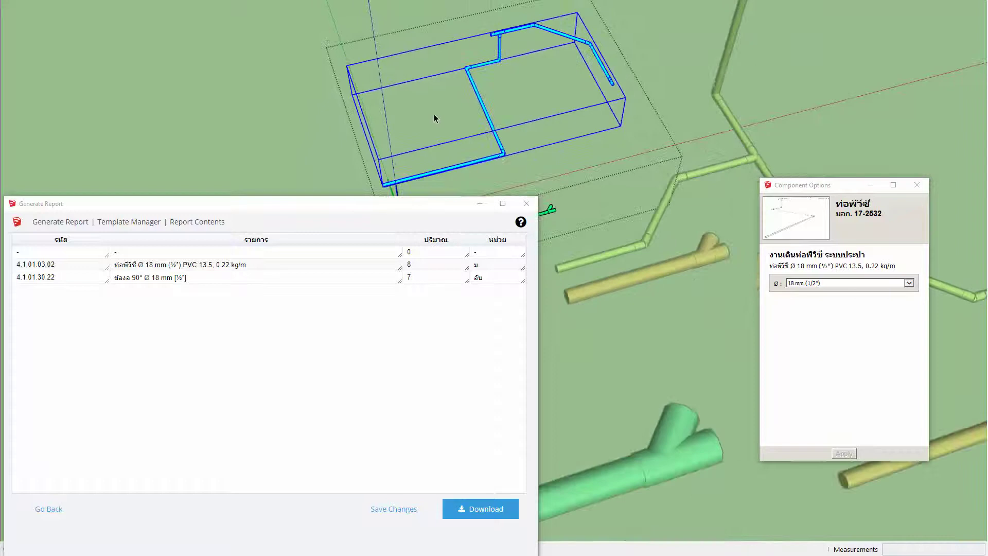
Rerun the report for supply pipe segment L1, then the long vertical piece
{"action": "double_click", "coordinate": [495, 160]}
{"action": "left_click", "coordinate": [482, 164]}
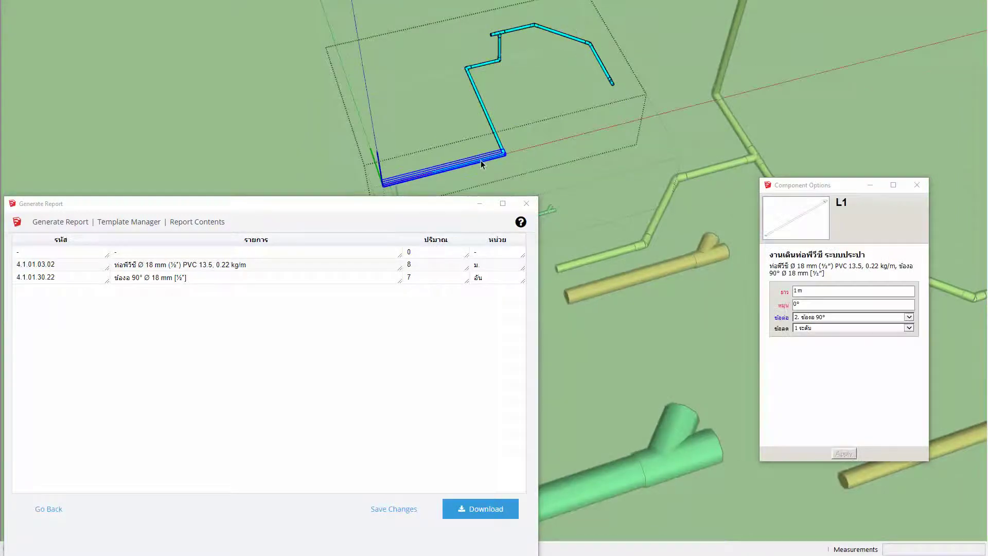
{"action": "left_click", "coordinate": [49, 508]}
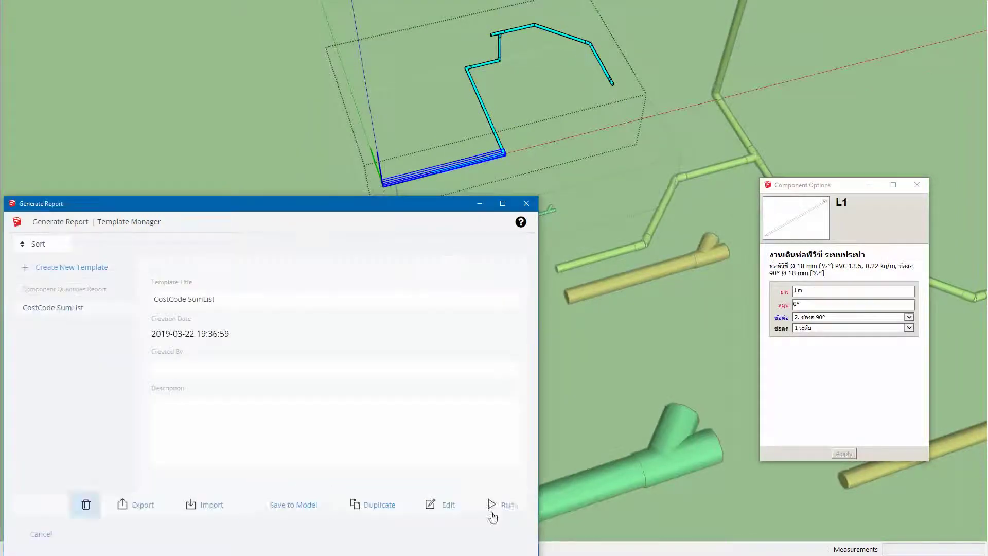
{"action": "left_click", "coordinate": [507, 509]}
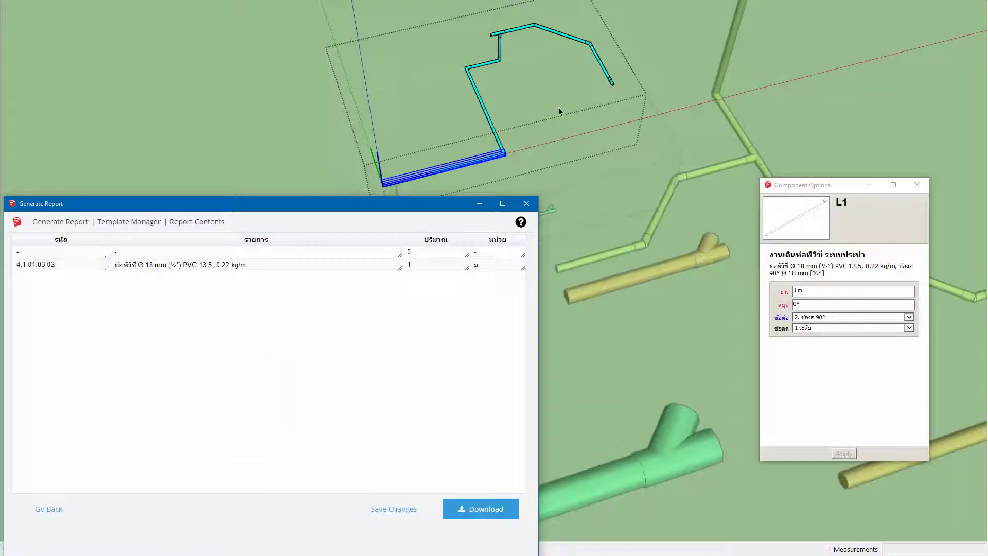
{"action": "mouse_move", "coordinate": [511, 154]}
{"action": "middle_mouse_down"}
{"action": "mouse_move", "coordinate": [450, 170]}
{"action": "mouse_move", "coordinate": [424, 197]}
{"action": "middle_mouse_up"}
{"action": "left_click", "coordinate": [506, 60]}
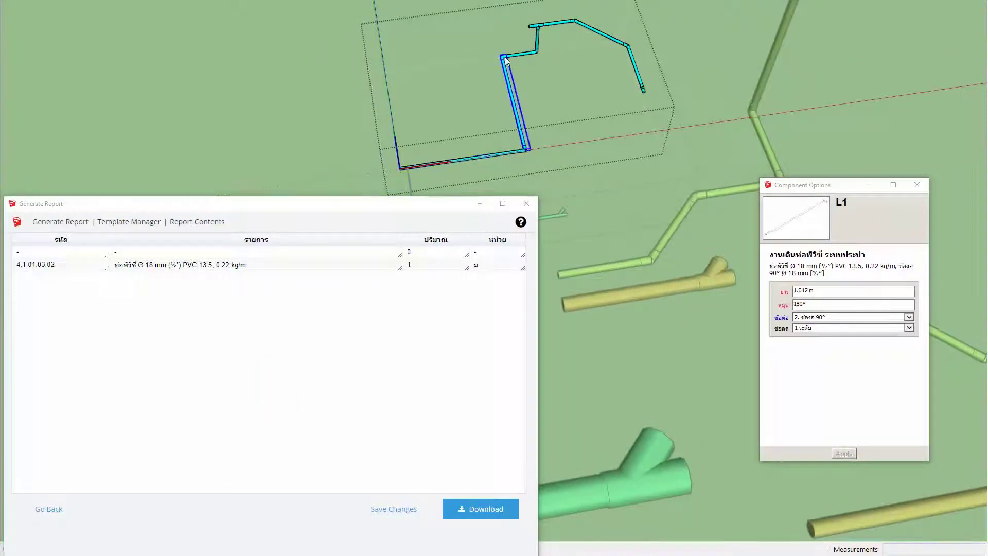
{"action": "left_click", "coordinate": [51, 510]}
{"action": "left_click", "coordinate": [502, 505]}
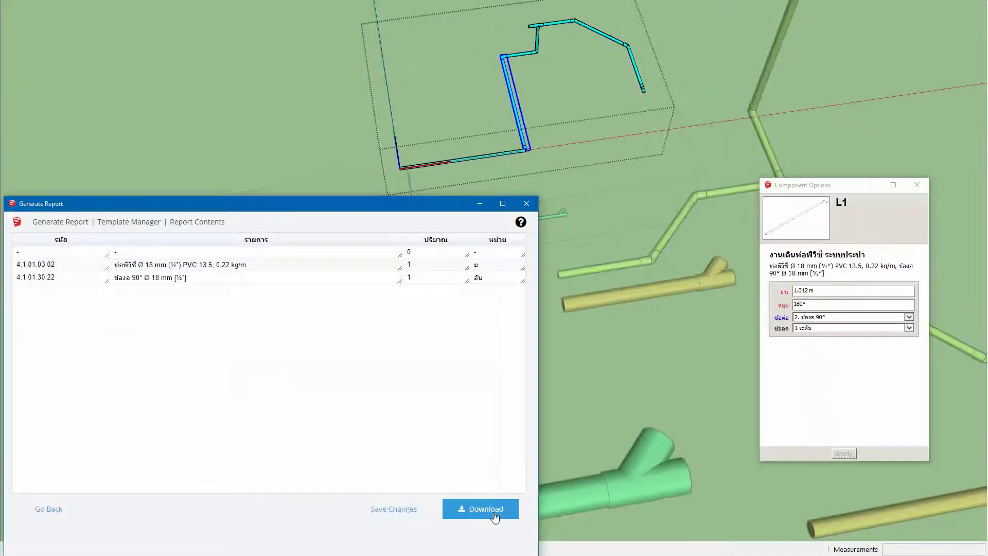
Rerun the report for the short upper segment and the tee piece: 18 mm pipe, one 90° elbow
{"action": "left_click", "coordinate": [536, 53]}
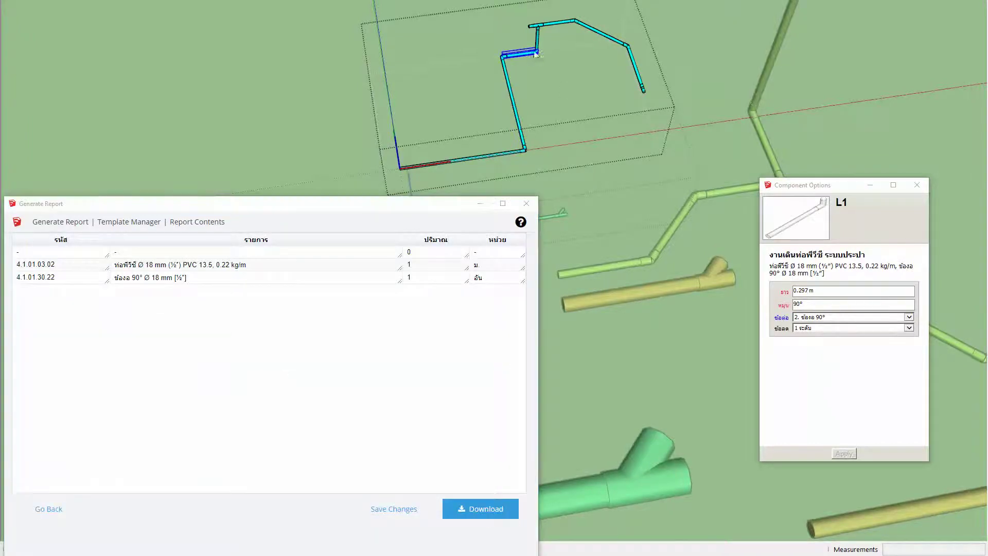
{"action": "left_click", "coordinate": [49, 509]}
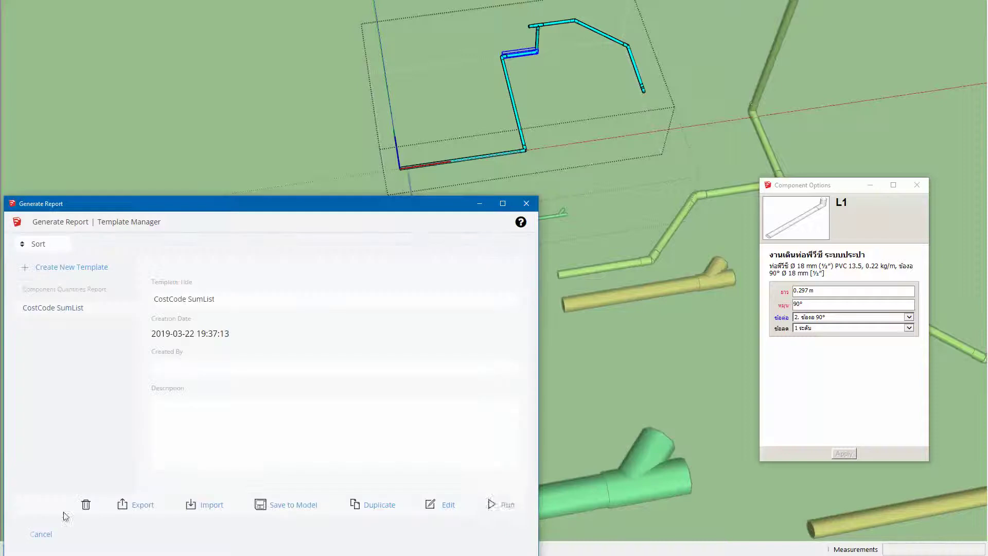
{"action": "left_click", "coordinate": [509, 509]}
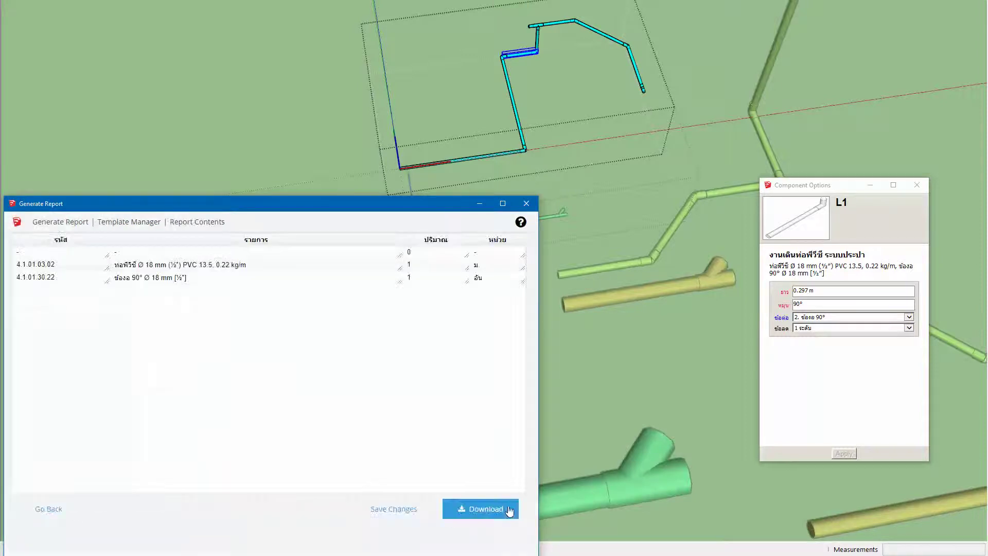
{"action": "left_click", "coordinate": [537, 29]}
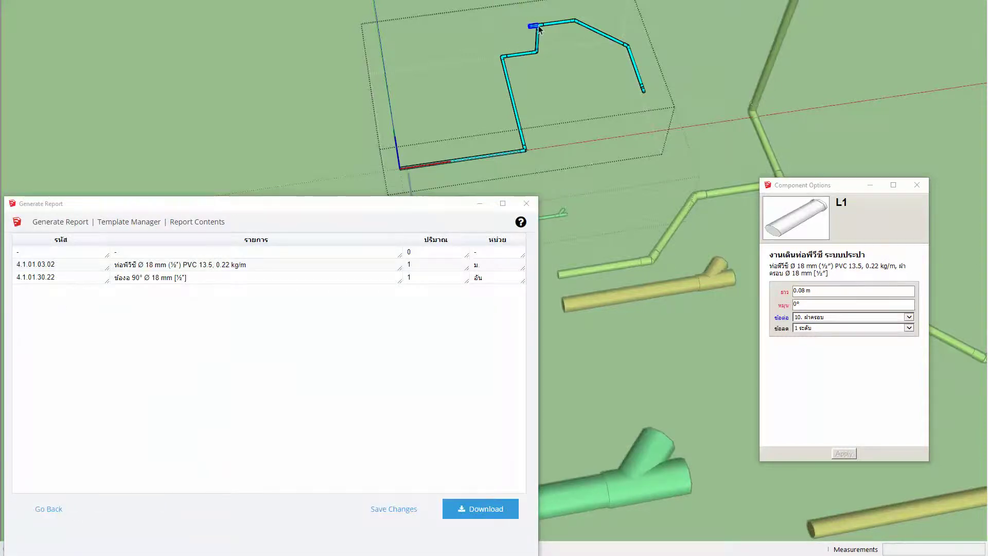
{"action": "scroll", "coordinate": [538, 30], "scroll_direction": "up", "scroll_amount": 3}
{"action": "scroll", "coordinate": [537, 31], "scroll_direction": "up", "scroll_amount": 2}
{"action": "left_click", "coordinate": [538, 44]}
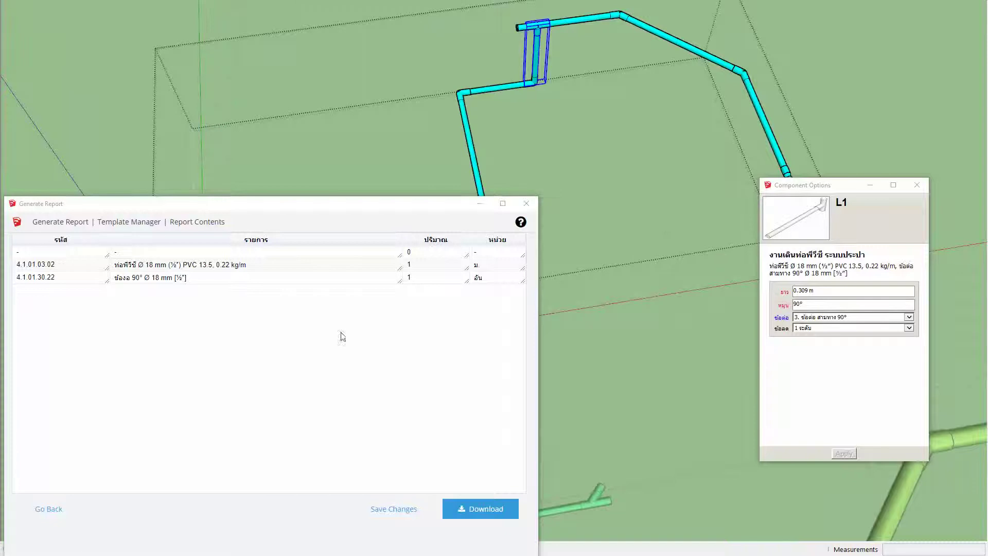
{"action": "left_click", "coordinate": [57, 512]}
{"action": "left_click", "coordinate": [517, 500]}
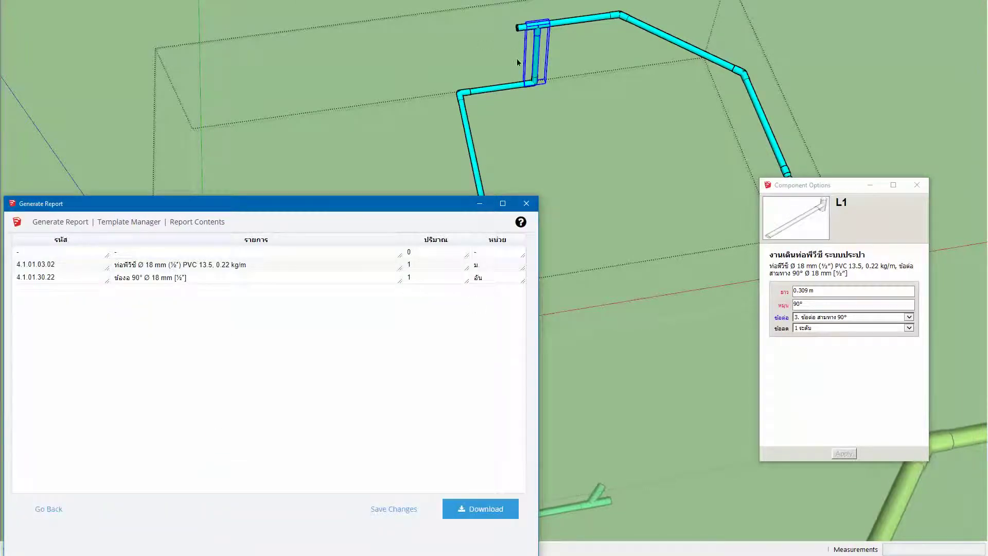
{"action": "scroll", "coordinate": [541, 78], "scroll_direction": "down", "scroll_amount": 1}
{"action": "scroll", "coordinate": [541, 78], "scroll_direction": "down", "scroll_amount": 1}
{"action": "scroll", "coordinate": [542, 78], "scroll_direction": "down", "scroll_amount": 2}
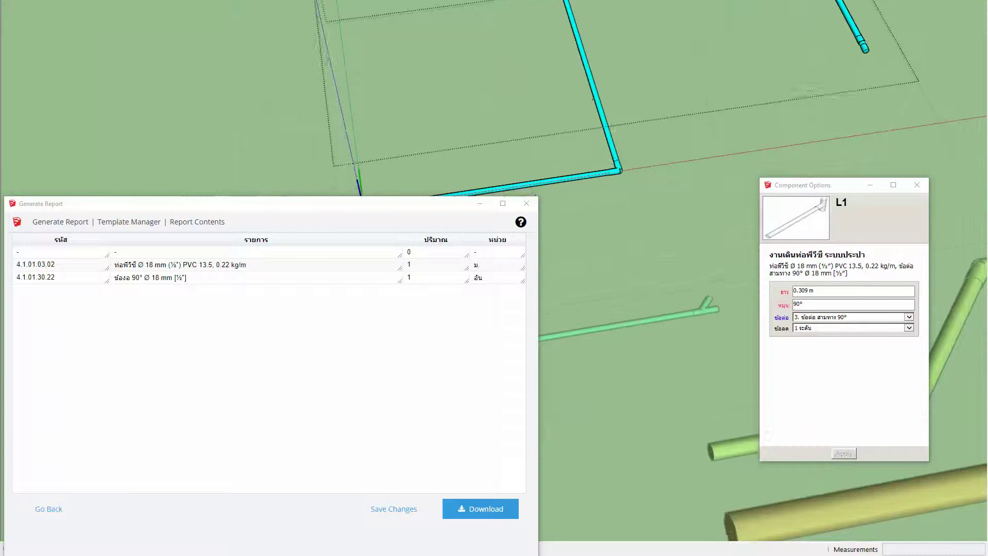
{"action": "scroll", "coordinate": [559, 106], "scroll_direction": "up", "scroll_amount": 2}
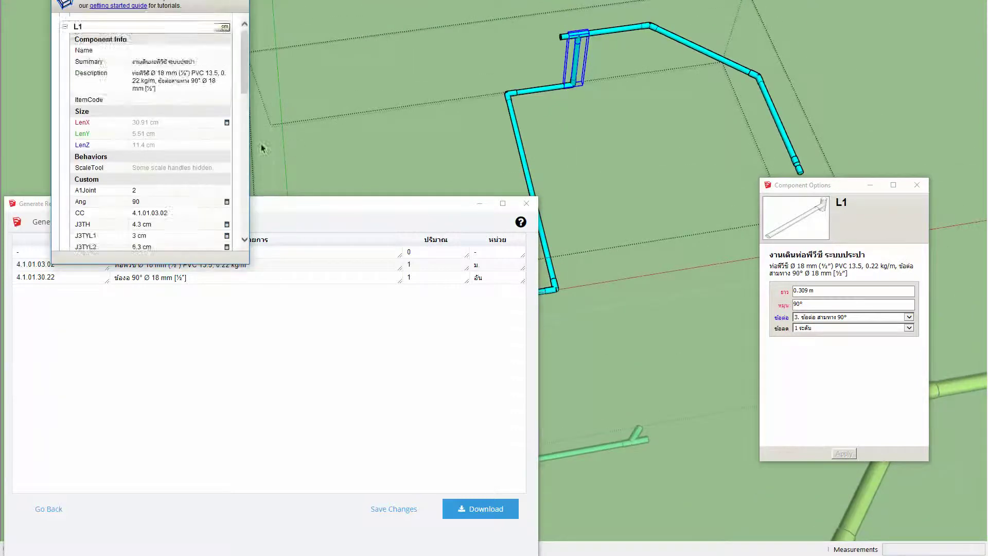
{"action": "scroll", "coordinate": [169, 140], "scroll_direction": "down", "scroll_amount": 1}
{"action": "scroll", "coordinate": [170, 141], "scroll_direction": "down", "scroll_amount": 3}
{"action": "scroll", "coordinate": [171, 145], "scroll_direction": "down", "scroll_amount": 3}
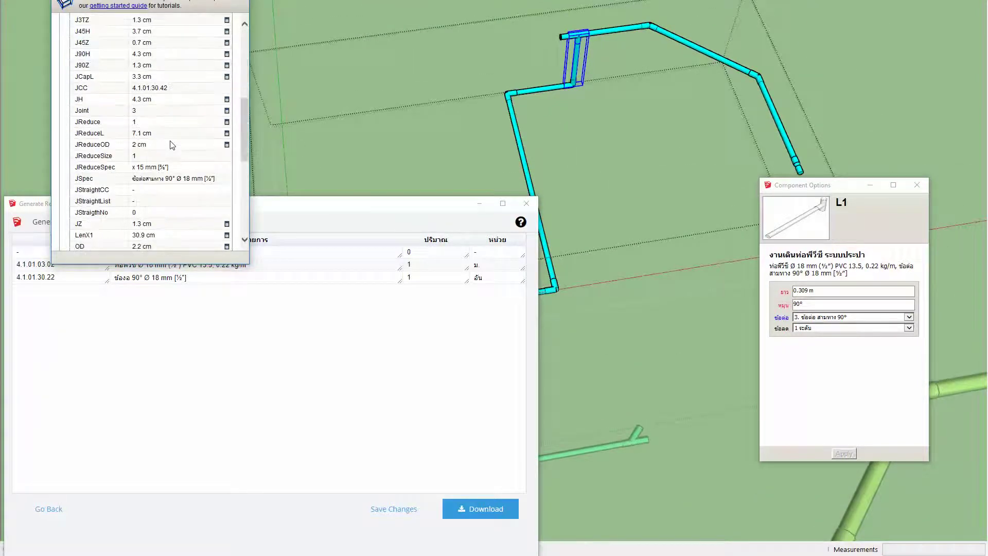
{"action": "scroll", "coordinate": [172, 145], "scroll_direction": "down", "scroll_amount": 1}
{"action": "scroll", "coordinate": [172, 145], "scroll_direction": "down", "scroll_amount": 2}
{"action": "scroll", "coordinate": [171, 145], "scroll_direction": "down", "scroll_amount": 2}
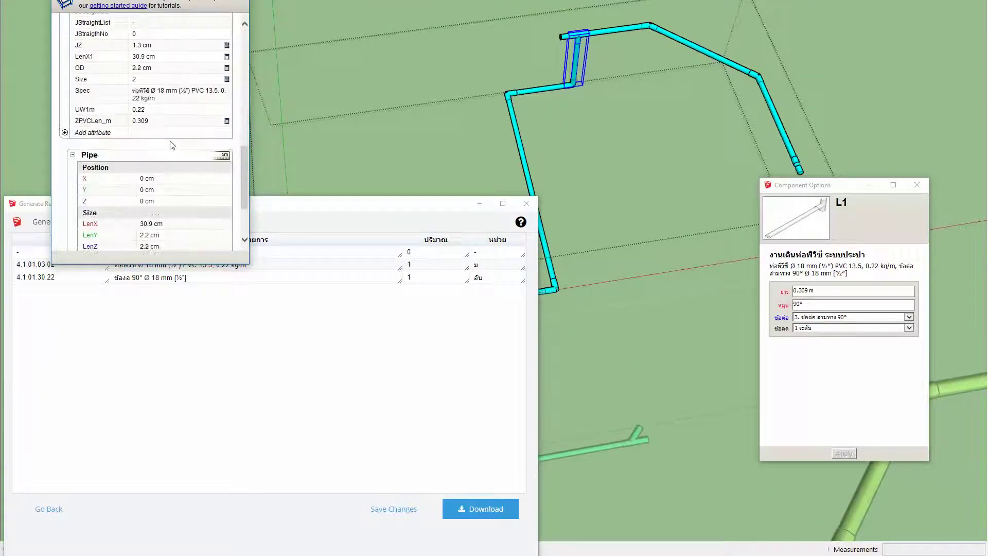
{"action": "scroll", "coordinate": [171, 145], "scroll_direction": "down", "scroll_amount": 2}
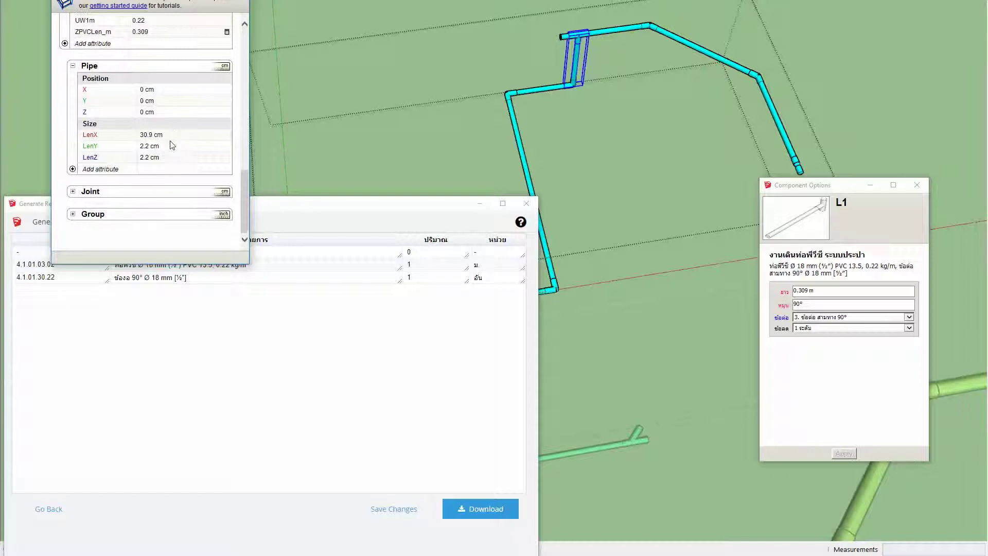
{"action": "left_click", "coordinate": [87, 194]}
{"action": "scroll", "coordinate": [179, 175], "scroll_direction": "down", "scroll_amount": 3}
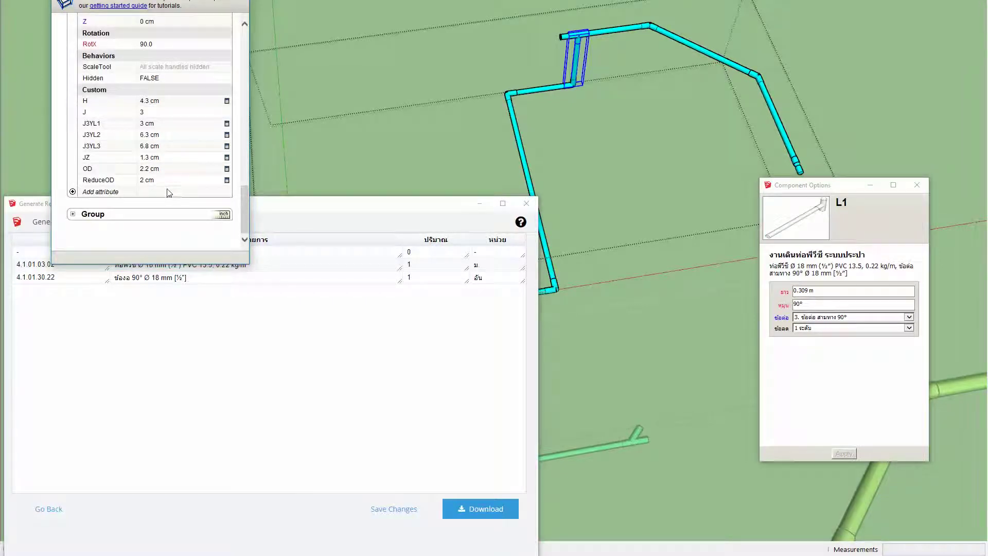
{"action": "scroll", "coordinate": [168, 190], "scroll_direction": "up", "scroll_amount": 1}
{"action": "scroll", "coordinate": [168, 192], "scroll_direction": "up", "scroll_amount": 1}
{"action": "scroll", "coordinate": [168, 192], "scroll_direction": "up", "scroll_amount": 2}
{"action": "scroll", "coordinate": [169, 192], "scroll_direction": "down", "scroll_amount": 2}
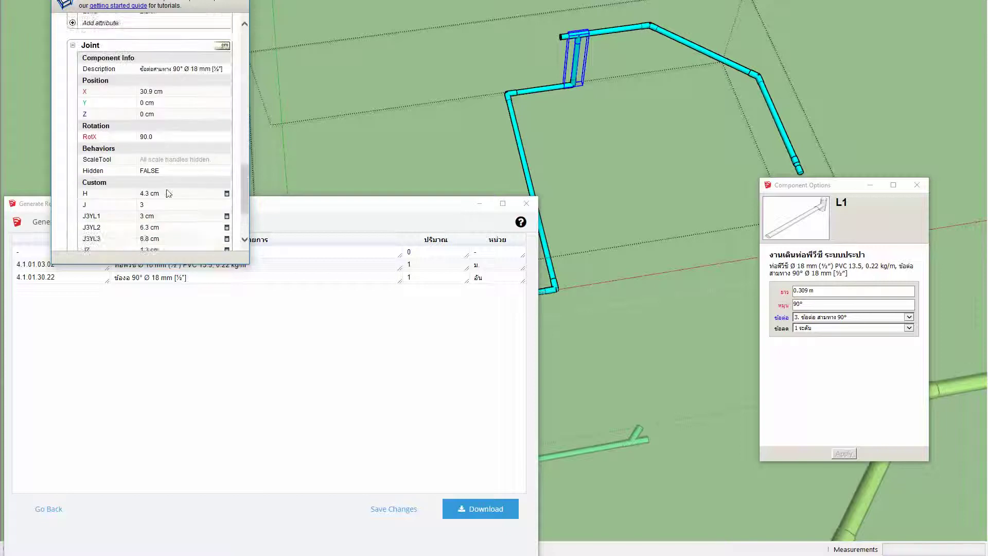
{"action": "scroll", "coordinate": [168, 193], "scroll_direction": "down", "scroll_amount": 2}
{"action": "left_click", "coordinate": [72, 215]}
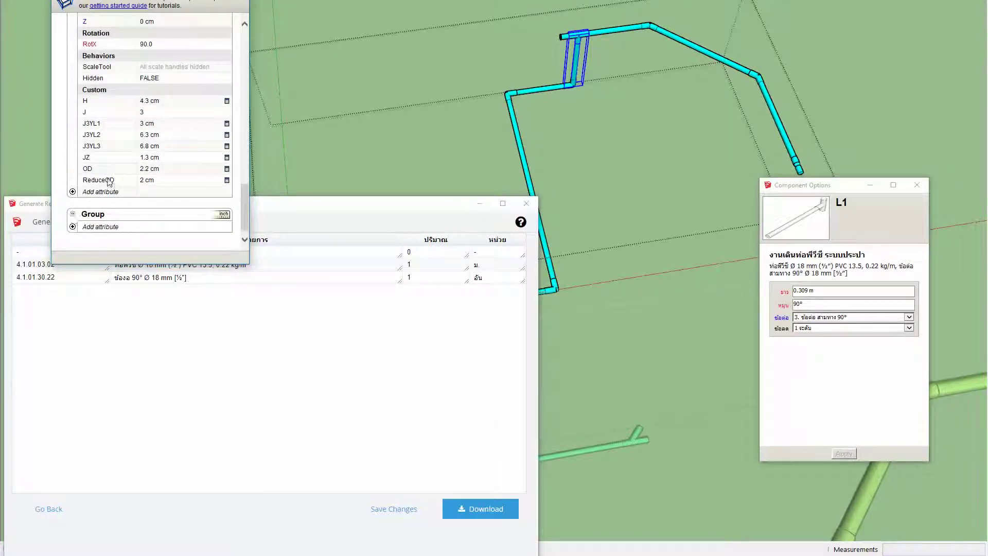
{"action": "double_click", "coordinate": [579, 41]}
{"action": "left_click", "coordinate": [578, 41]}
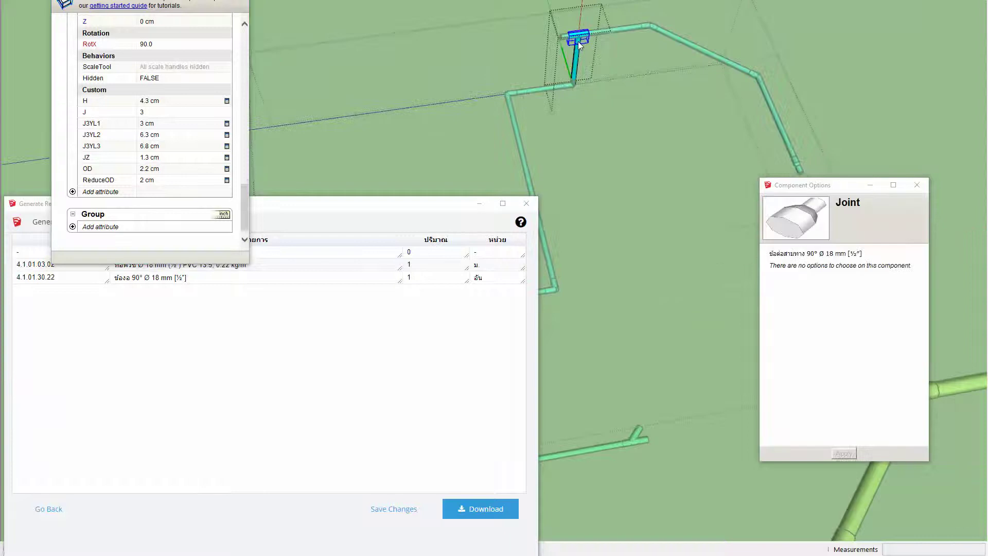
{"action": "scroll", "coordinate": [211, 51], "scroll_direction": "up", "scroll_amount": 3}
{"action": "scroll", "coordinate": [212, 72], "scroll_direction": "up", "scroll_amount": 3}
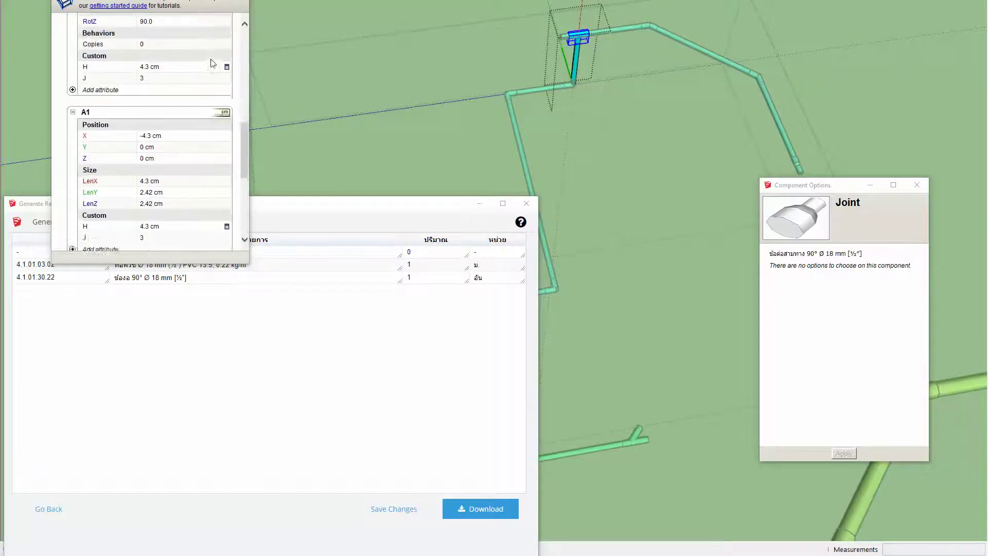
{"action": "scroll", "coordinate": [212, 88], "scroll_direction": "up", "scroll_amount": 3}
{"action": "scroll", "coordinate": [213, 91], "scroll_direction": "up", "scroll_amount": 3}
{"action": "scroll", "coordinate": [213, 91], "scroll_direction": "up", "scroll_amount": 3}
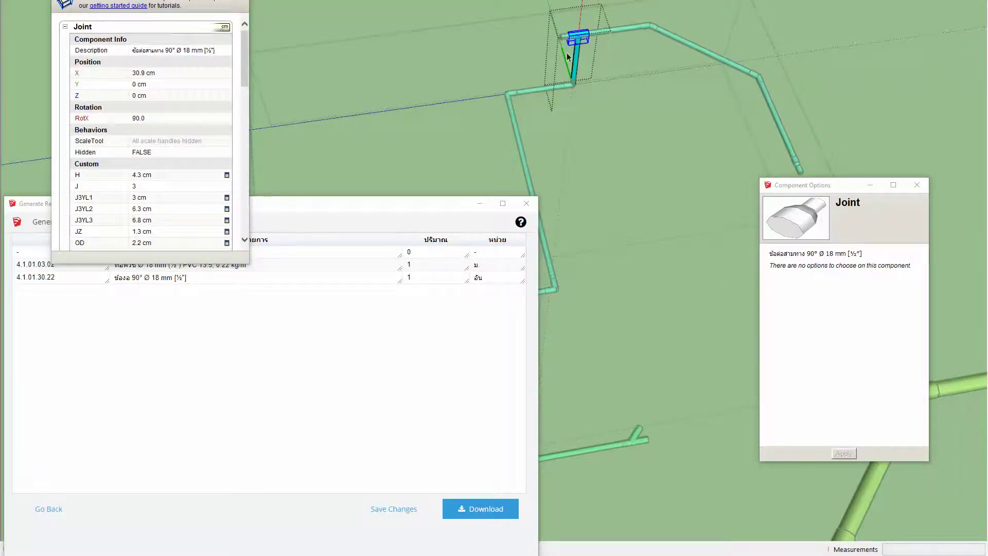
{"action": "left_click", "coordinate": [576, 68]}
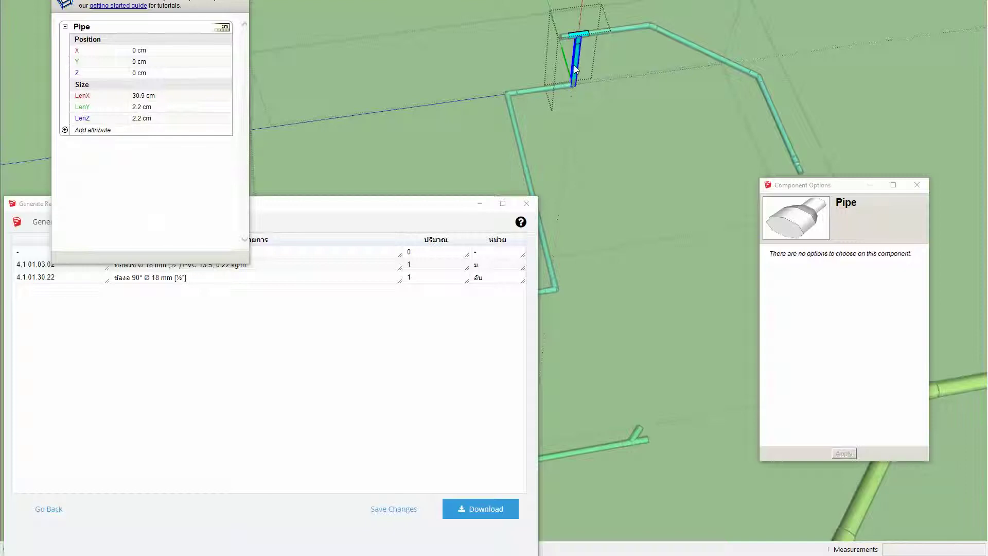
{"action": "left_click", "coordinate": [592, 33]}
{"action": "scroll", "coordinate": [591, 33], "scroll_direction": "up", "scroll_amount": 3}
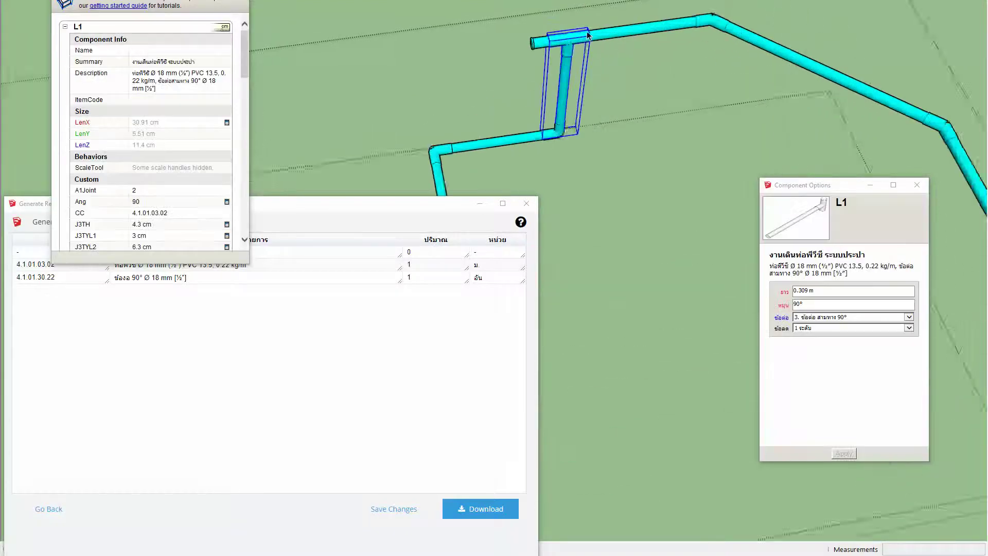
Select the end cap and tee group, then rerun the report for the upper horizontal pipe
{"action": "scroll", "coordinate": [588, 35], "scroll_direction": "up", "scroll_amount": 1}
{"action": "left_click", "coordinate": [520, 46]}
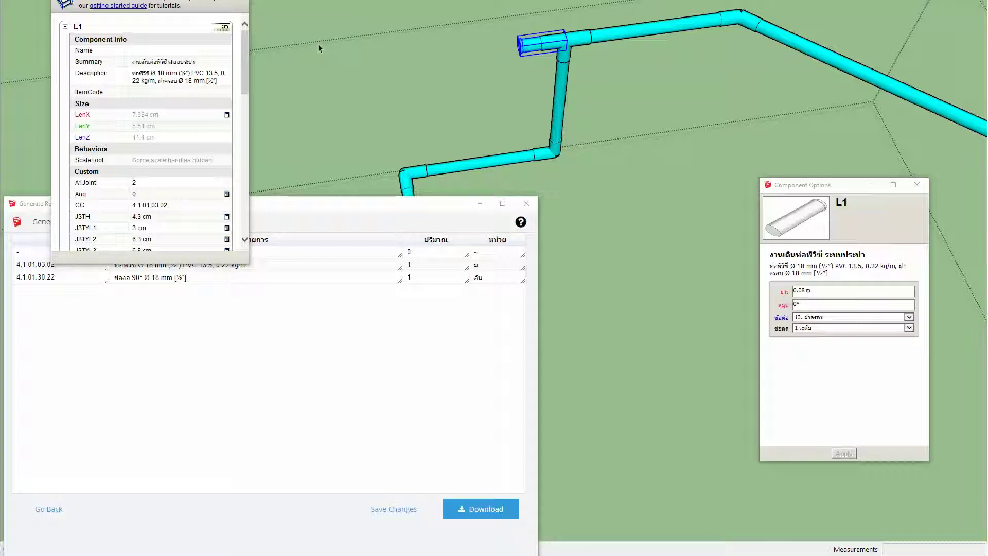
{"action": "left_click_drag", "start_coordinate": [242, 69], "coordinate": [242, 156]}
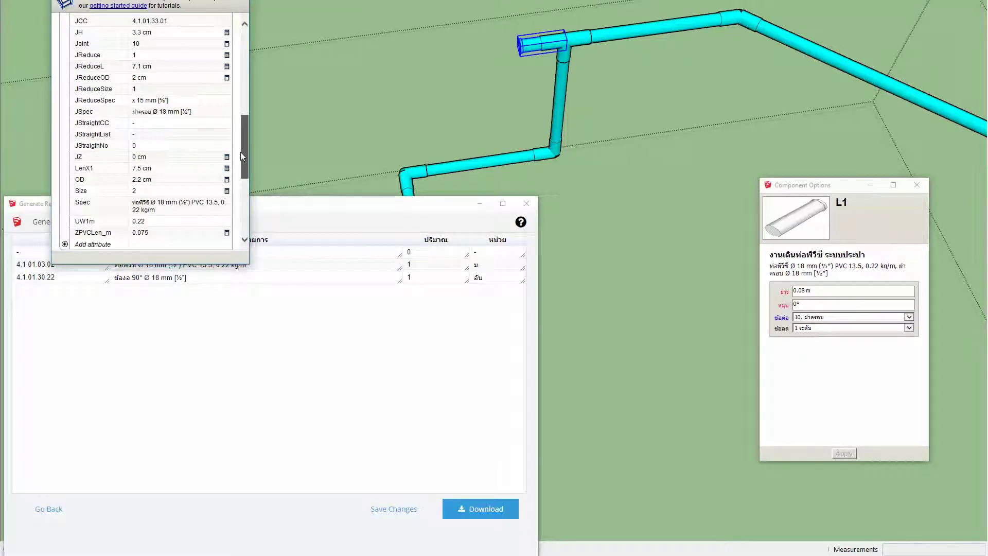
{"action": "left_click_drag", "start_coordinate": [240, 152], "coordinate": [240, 205]}
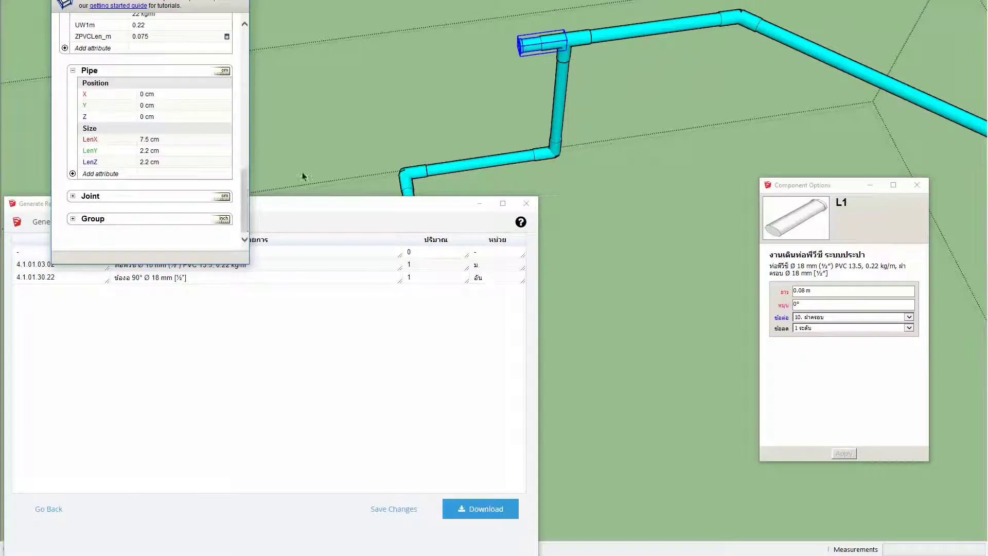
{"action": "left_click", "coordinate": [590, 39]}
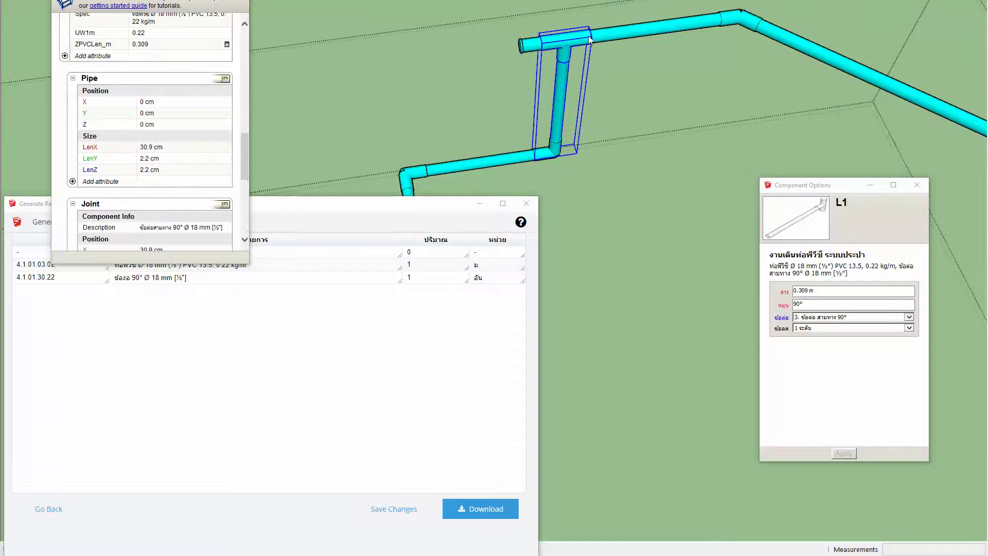
{"action": "left_click", "coordinate": [649, 33]}
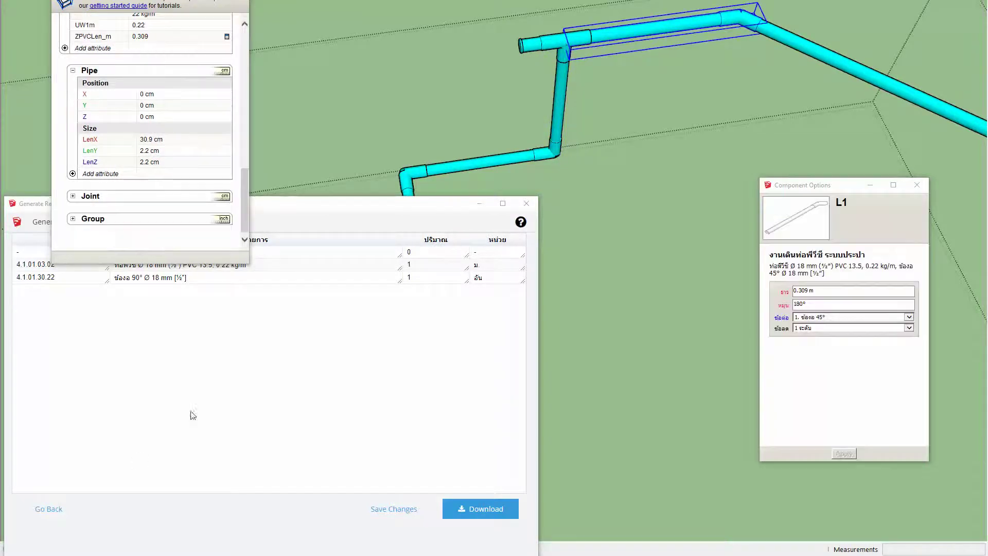
{"action": "left_click", "coordinate": [57, 510]}
{"action": "left_click", "coordinate": [502, 504]}
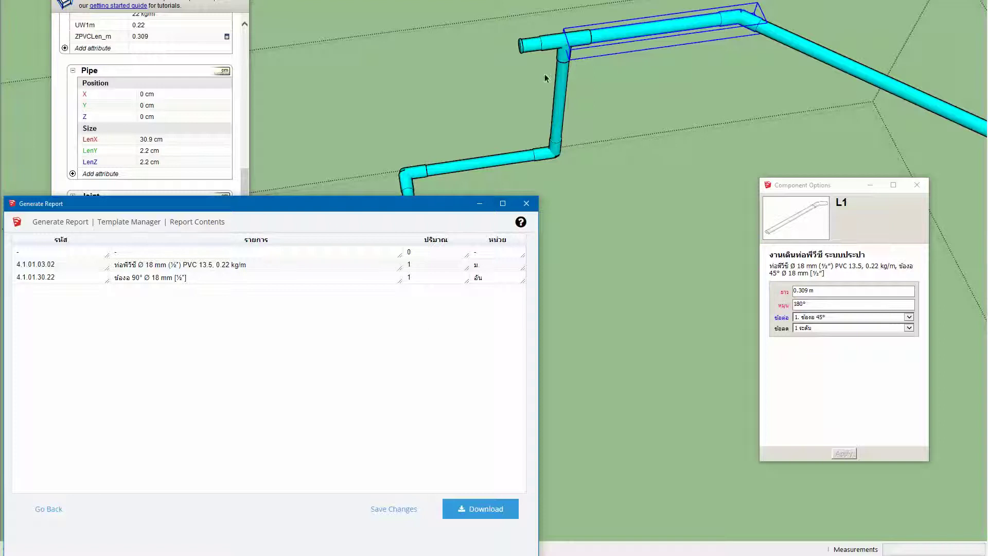
Open the horizontal pipe component and expand its Joint attributes
{"action": "double_click", "coordinate": [609, 37]}
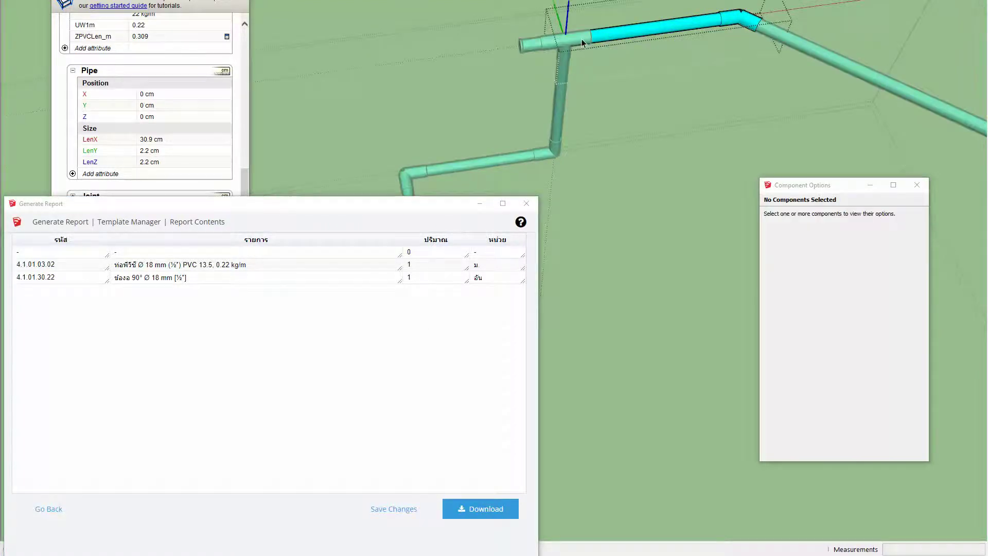
{"action": "mouse_move", "coordinate": [577, 44]}
{"action": "middle_mouse_down"}
{"action": "mouse_move", "coordinate": [503, 152]}
{"action": "mouse_move", "coordinate": [543, 154]}
{"action": "mouse_move", "coordinate": [558, 88]}
{"action": "mouse_move", "coordinate": [623, 80]}
{"action": "middle_mouse_up"}
{"action": "scroll", "coordinate": [490, 98], "scroll_direction": "up", "scroll_amount": 2}
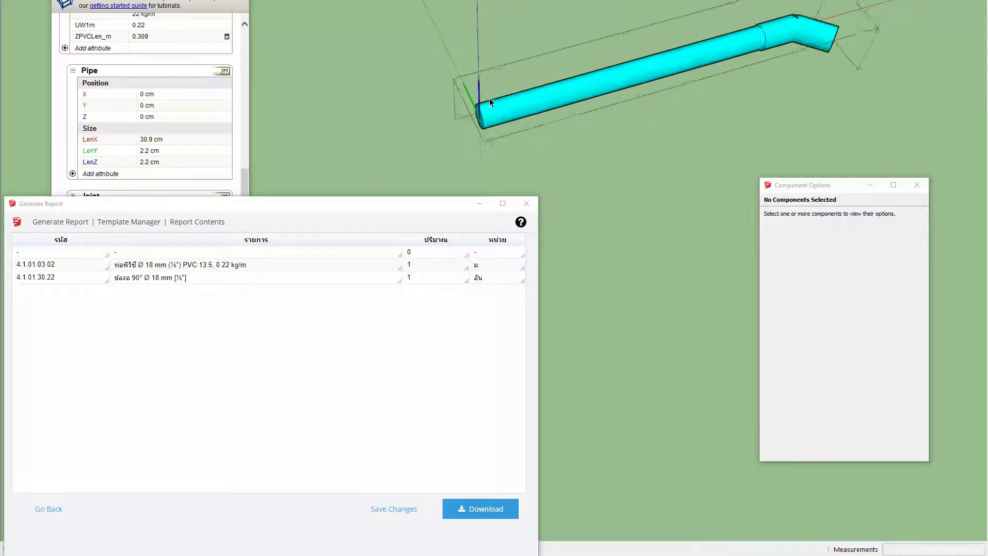
{"action": "scroll", "coordinate": [486, 101], "scroll_direction": "up", "scroll_amount": 2}
{"action": "scroll", "coordinate": [485, 101], "scroll_direction": "up", "scroll_amount": 3}
{"action": "scroll", "coordinate": [538, 104], "scroll_direction": "up", "scroll_amount": 2}
{"action": "scroll", "coordinate": [539, 104], "scroll_direction": "up", "scroll_amount": 1}
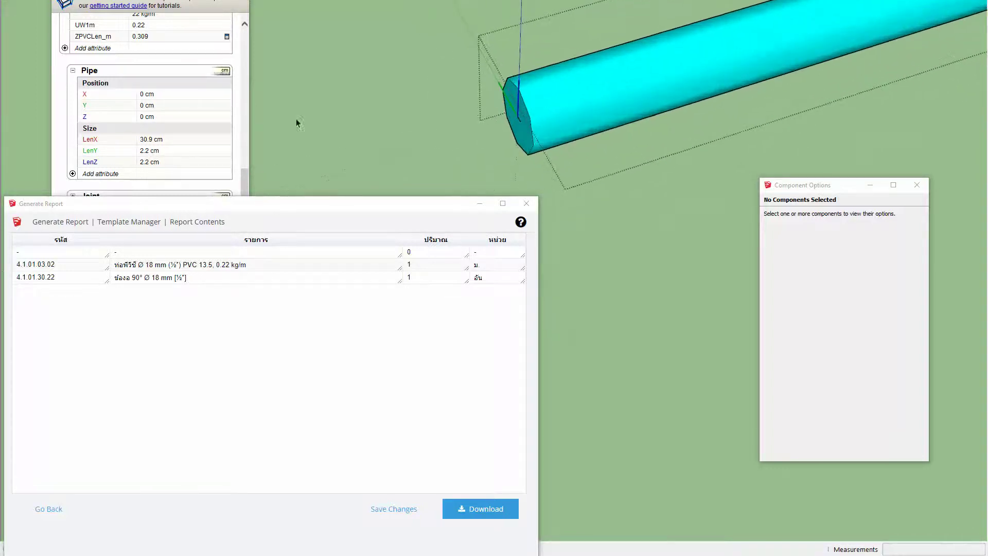
{"action": "mouse_move", "coordinate": [246, 178]}
{"action": "left_mouse_down"}
{"action": "mouse_move", "coordinate": [262, 27]}
{"action": "mouse_move", "coordinate": [260, 169]}
{"action": "left_mouse_up"}
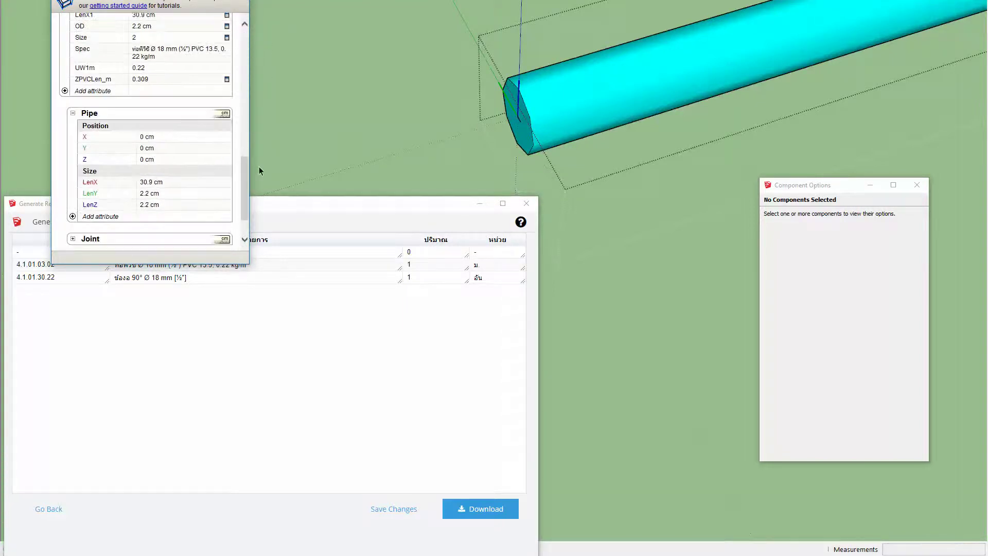
{"action": "left_click", "coordinate": [72, 239]}
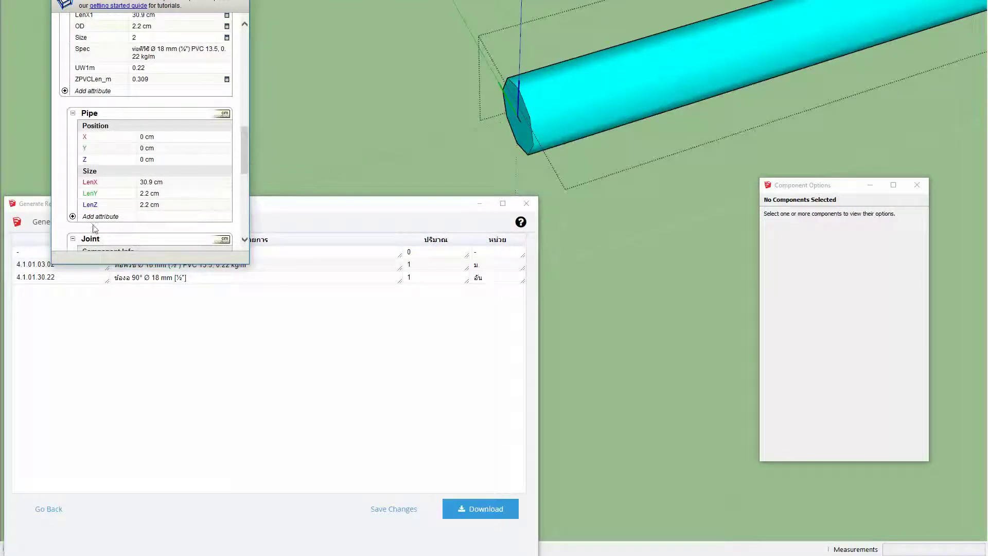
{"action": "scroll", "coordinate": [183, 189], "scroll_direction": "down", "scroll_amount": 3}
{"action": "scroll", "coordinate": [183, 189], "scroll_direction": "down", "scroll_amount": 2}
{"action": "scroll", "coordinate": [183, 186], "scroll_direction": "down", "scroll_amount": 3}
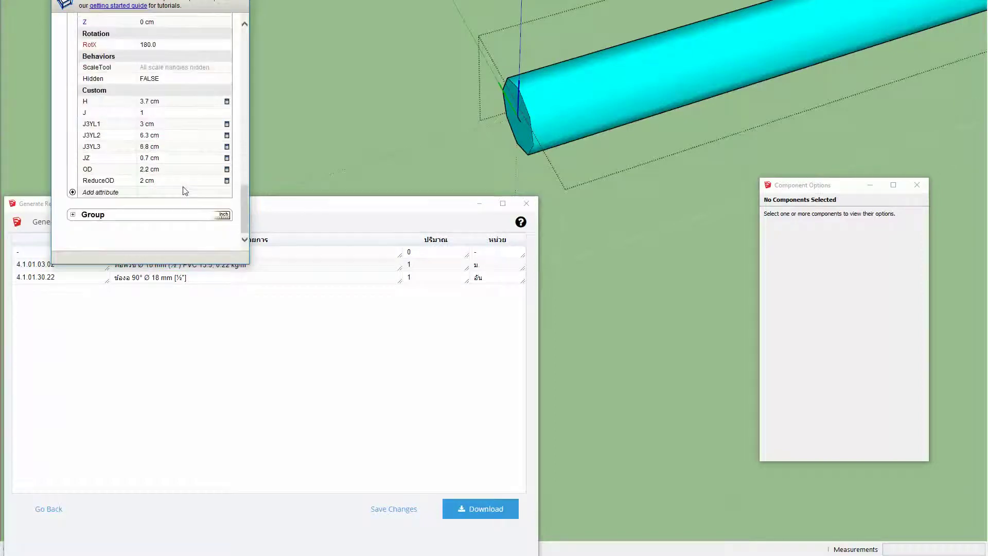
Select the pipe's three components together: 90° Ø 18 mm elbow, code 4.1.01.30.22
{"action": "left_click", "coordinate": [520, 119]}
{"action": "scroll", "coordinate": [523, 118], "scroll_direction": "up", "scroll_amount": 1}
{"action": "scroll", "coordinate": [523, 119], "scroll_direction": "up", "scroll_amount": 2}
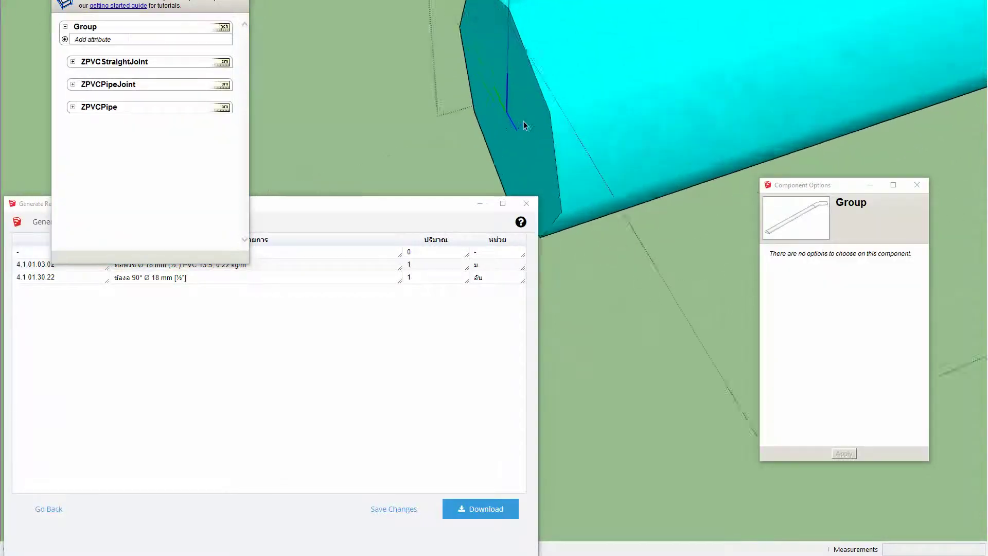
{"action": "scroll", "coordinate": [549, 139], "scroll_direction": "up", "scroll_amount": 2}
{"action": "scroll", "coordinate": [588, 117], "scroll_direction": "up", "scroll_amount": 2}
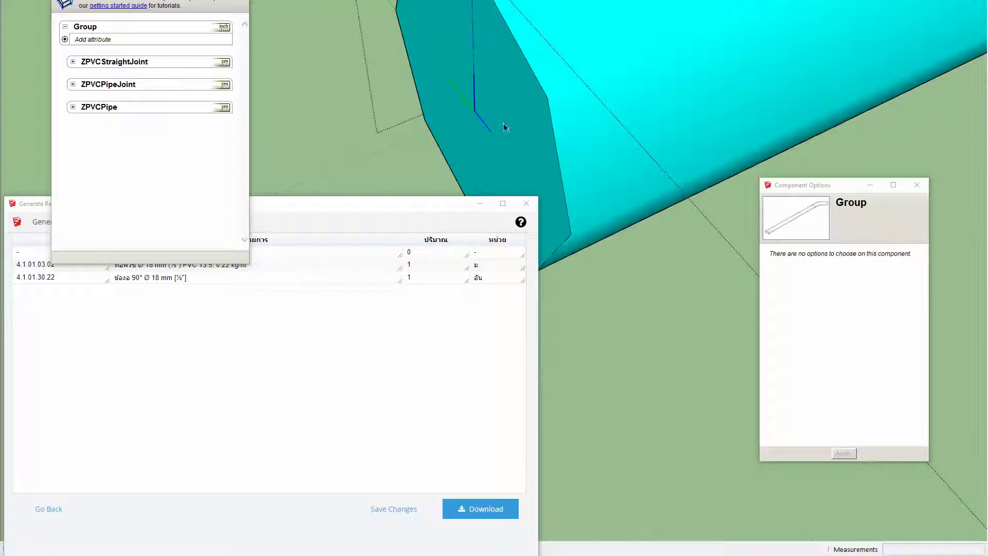
{"action": "scroll", "coordinate": [503, 136], "scroll_direction": "down", "scroll_amount": 1}
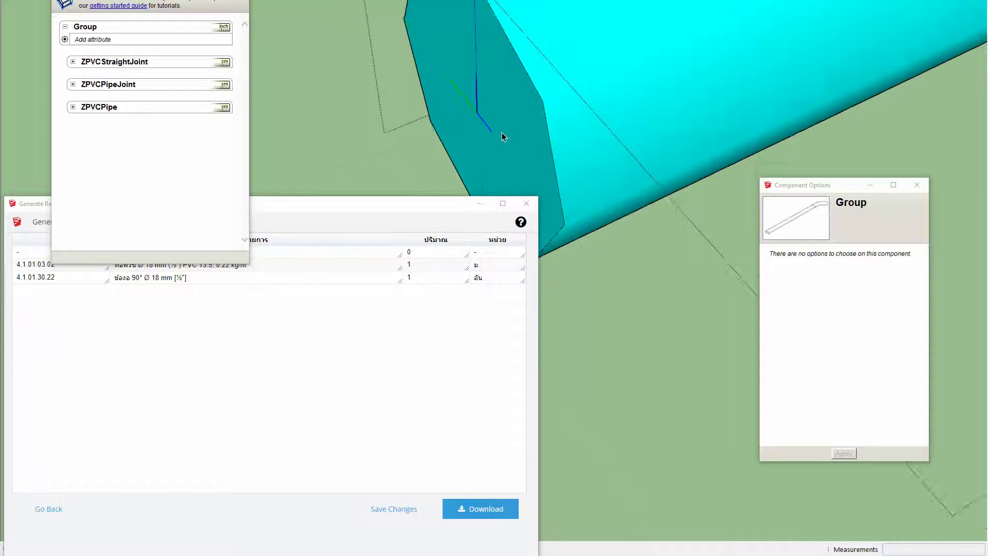
{"action": "scroll", "coordinate": [502, 136], "scroll_direction": "down", "scroll_amount": 2}
{"action": "scroll", "coordinate": [503, 136], "scroll_direction": "down", "scroll_amount": 2}
{"action": "middle_click_drag", "start_coordinate": [501, 131], "coordinate": [513, 122]}
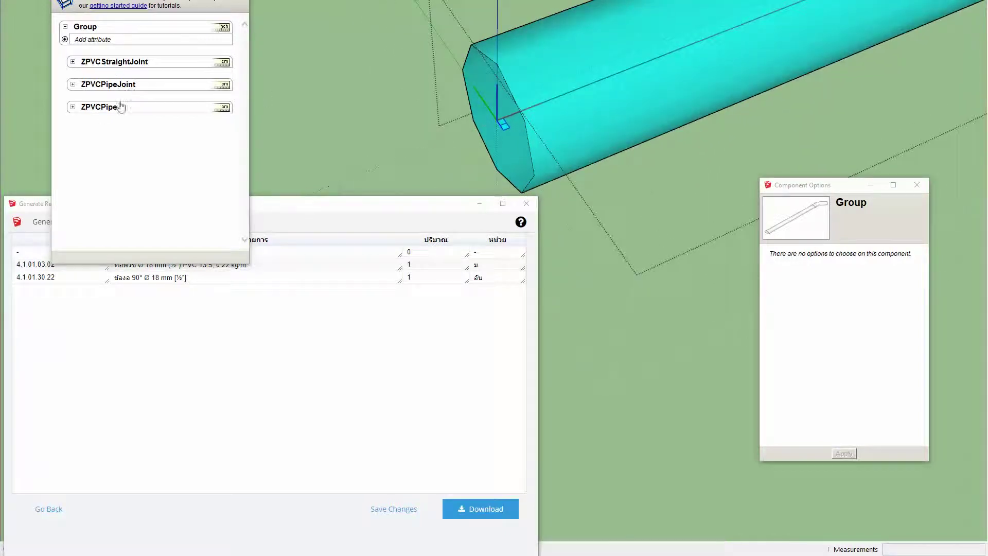
{"action": "left_click", "coordinate": [507, 126]}
{"action": "left_click", "coordinate": [523, 137]}
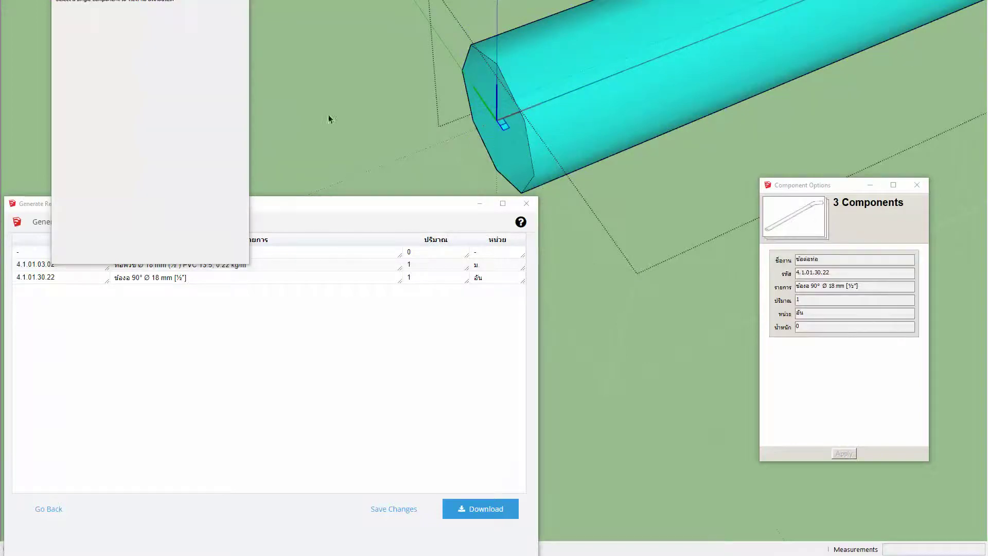
Select the straight joint and expand its ZPVCStraightJoint formula-based attributes
{"action": "left_click", "coordinate": [504, 131]}
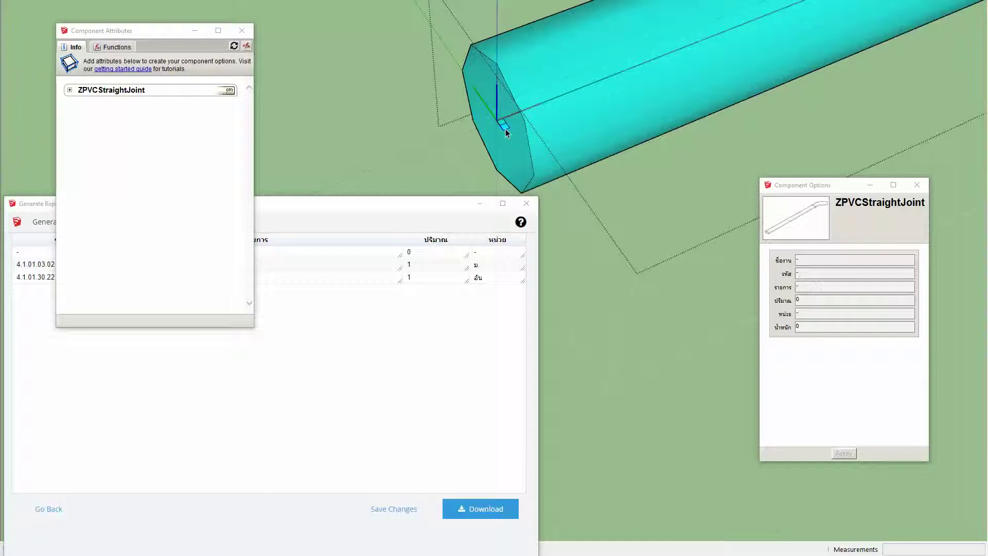
{"action": "left_click", "coordinate": [69, 90]}
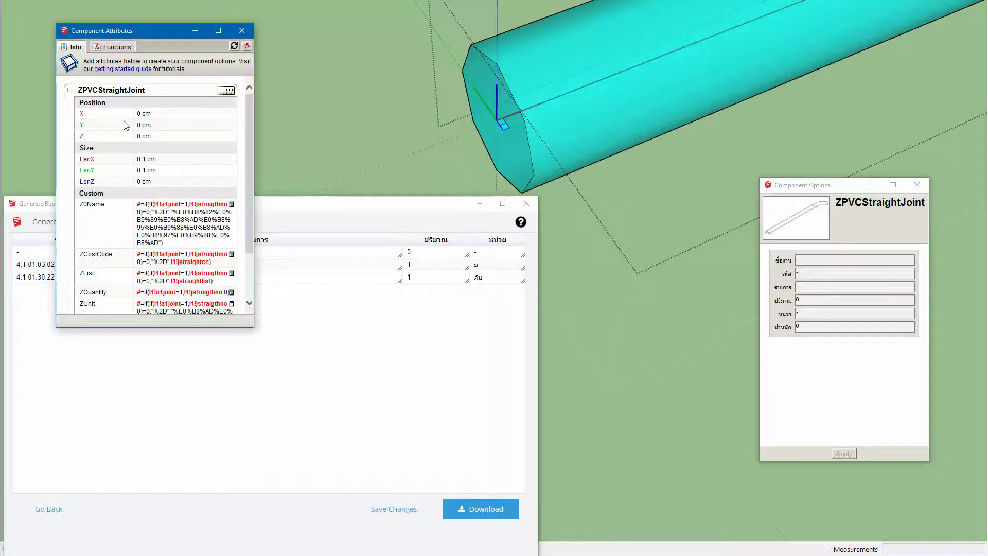
{"action": "scroll", "coordinate": [126, 126], "scroll_direction": "down", "scroll_amount": 3}
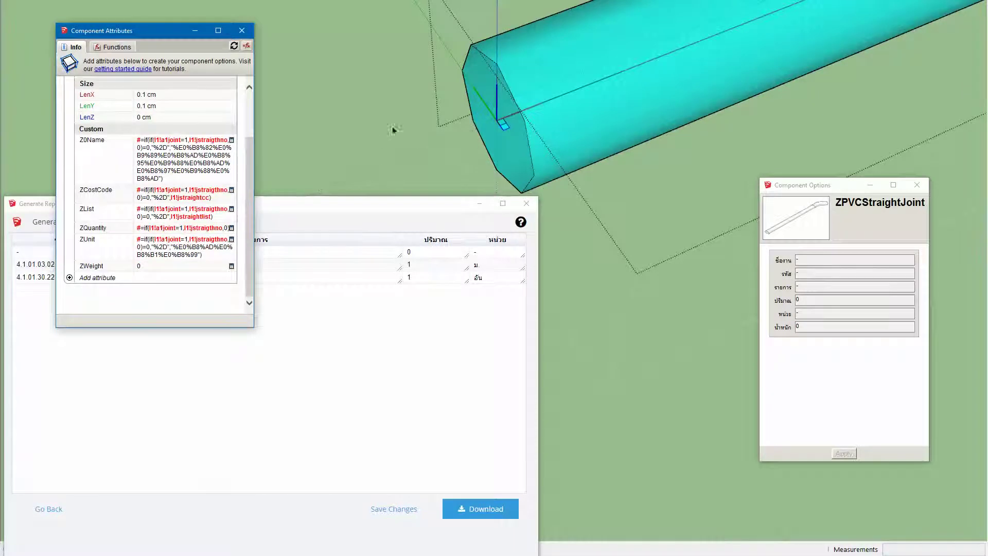
Select the 0.309 m segment L1, narrow the attributes window, then close it
{"action": "left_click", "coordinate": [391, 115]}
{"action": "scroll", "coordinate": [435, 152], "scroll_direction": "up", "scroll_amount": 3}
{"action": "scroll", "coordinate": [582, 97], "scroll_direction": "down", "scroll_amount": 2}
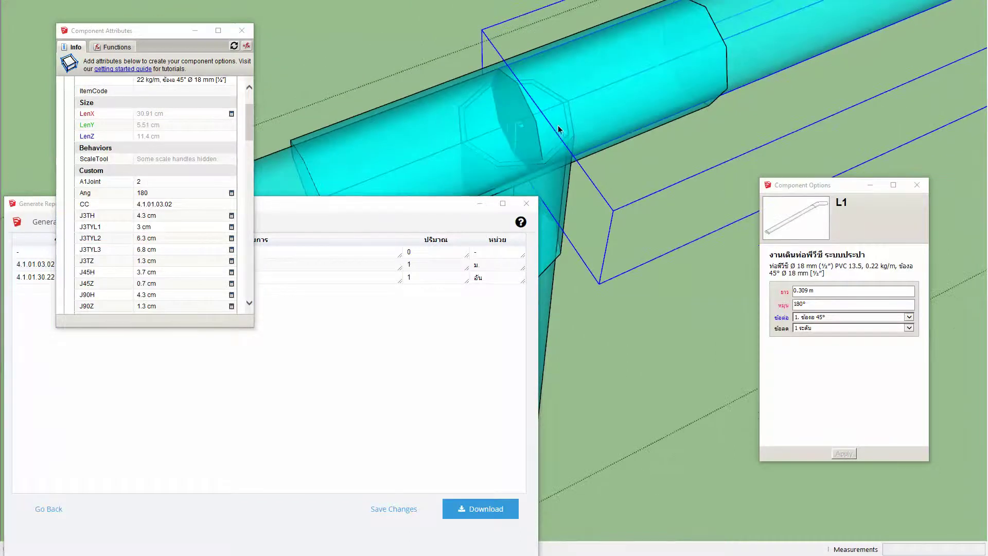
{"action": "mouse_move", "coordinate": [253, 141]}
{"action": "left_mouse_down"}
{"action": "mouse_move", "coordinate": [251, 263]}
{"action": "mouse_move", "coordinate": [250, 242]}
{"action": "left_mouse_up"}
{"action": "scroll", "coordinate": [474, 98], "scroll_direction": "down", "scroll_amount": 2}
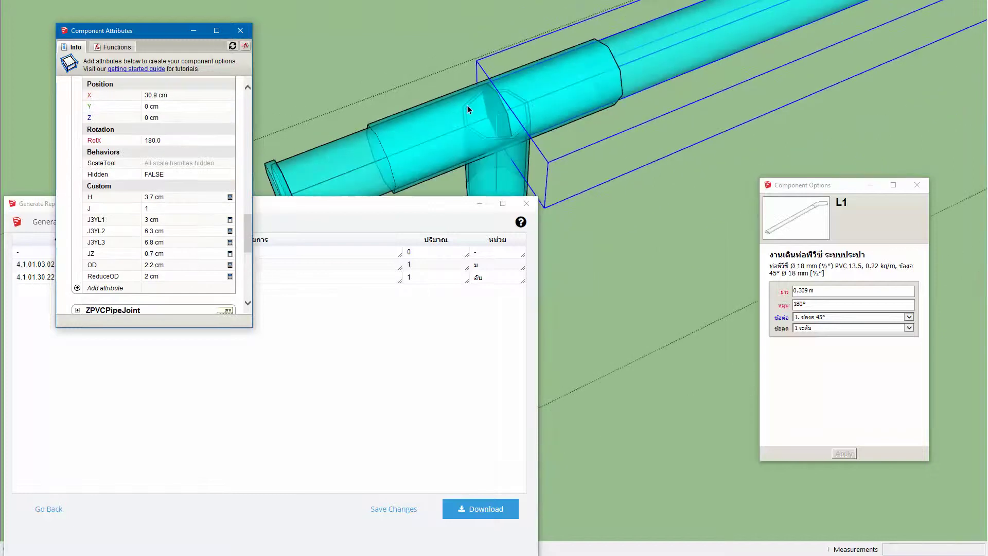
{"action": "scroll", "coordinate": [468, 105], "scroll_direction": "down", "scroll_amount": 2}
{"action": "scroll", "coordinate": [468, 105], "scroll_direction": "down", "scroll_amount": 2}
{"action": "scroll", "coordinate": [465, 107], "scroll_direction": "down", "scroll_amount": 2}
{"action": "scroll", "coordinate": [465, 107], "scroll_direction": "down", "scroll_amount": 2}
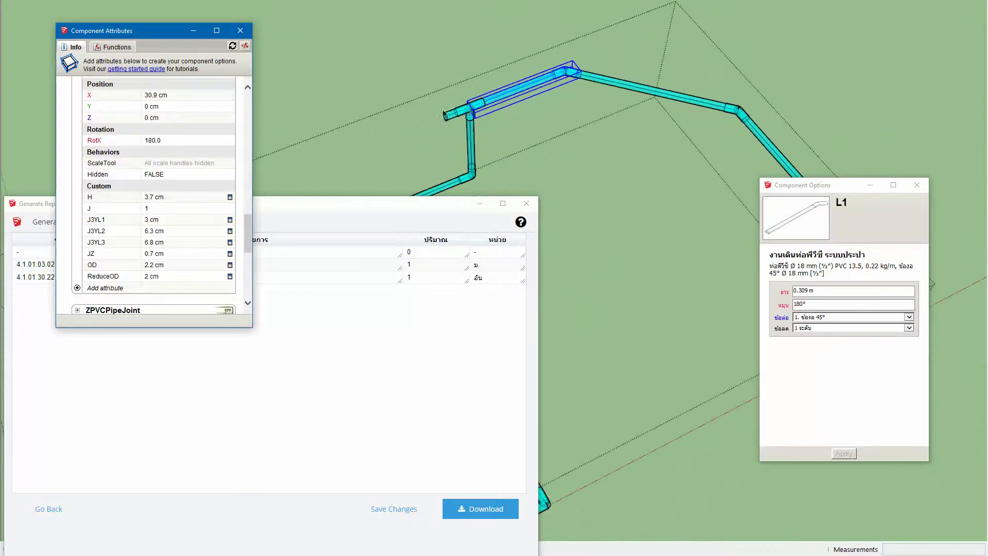
{"action": "scroll", "coordinate": [465, 107], "scroll_direction": "down", "scroll_amount": 2}
{"action": "left_click", "coordinate": [241, 31]}
Put away the report, leave the pipe component, and orbit out to the whole model
{"action": "left_click", "coordinate": [472, 205]}
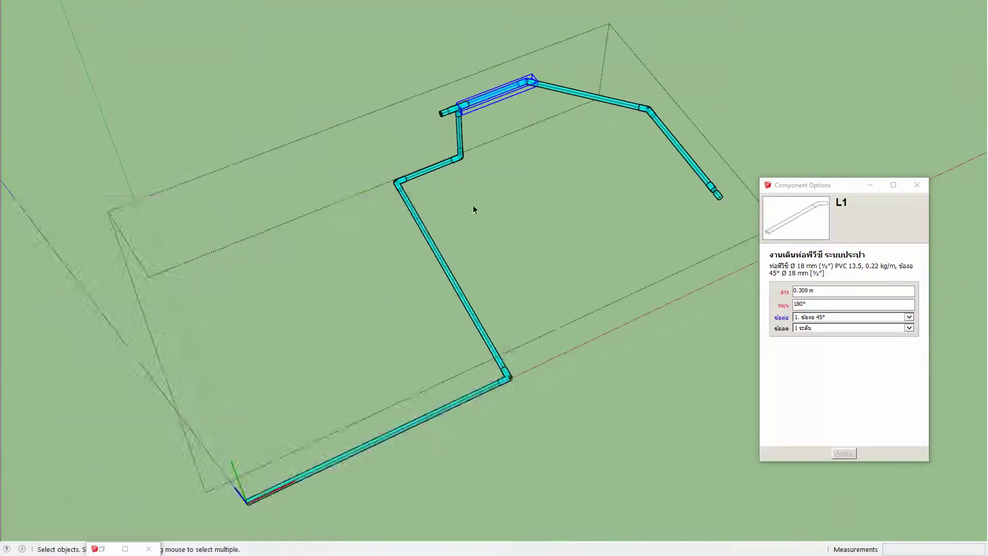
{"action": "scroll", "coordinate": [266, 150], "scroll_direction": "down", "scroll_amount": 2}
{"action": "left_click", "coordinate": [240, 202]}
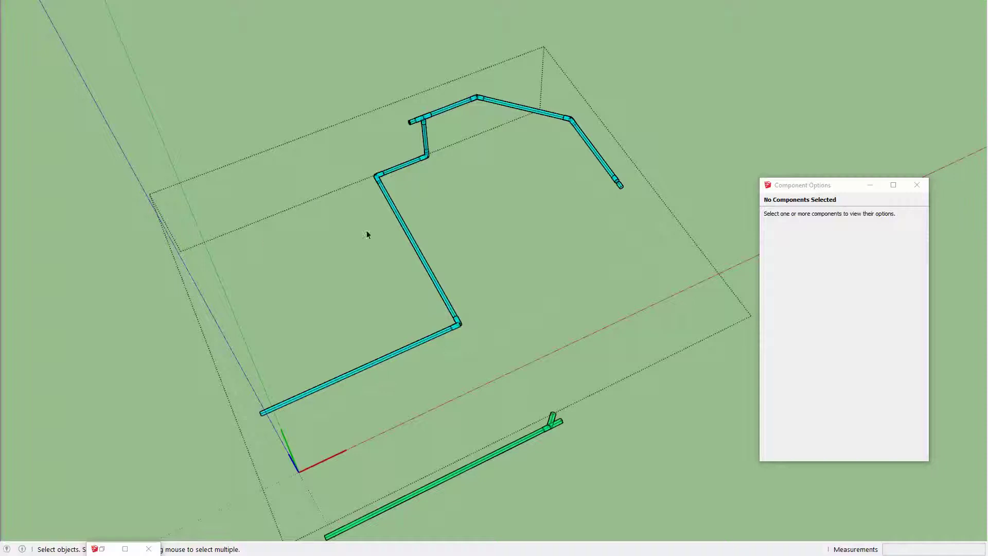
{"action": "mouse_move", "coordinate": [367, 235]}
{"action": "middle_mouse_down"}
{"action": "mouse_move", "coordinate": [408, 189]}
{"action": "mouse_move", "coordinate": [280, 114]}
{"action": "middle_mouse_up"}
{"action": "left_click", "coordinate": [279, 113]}
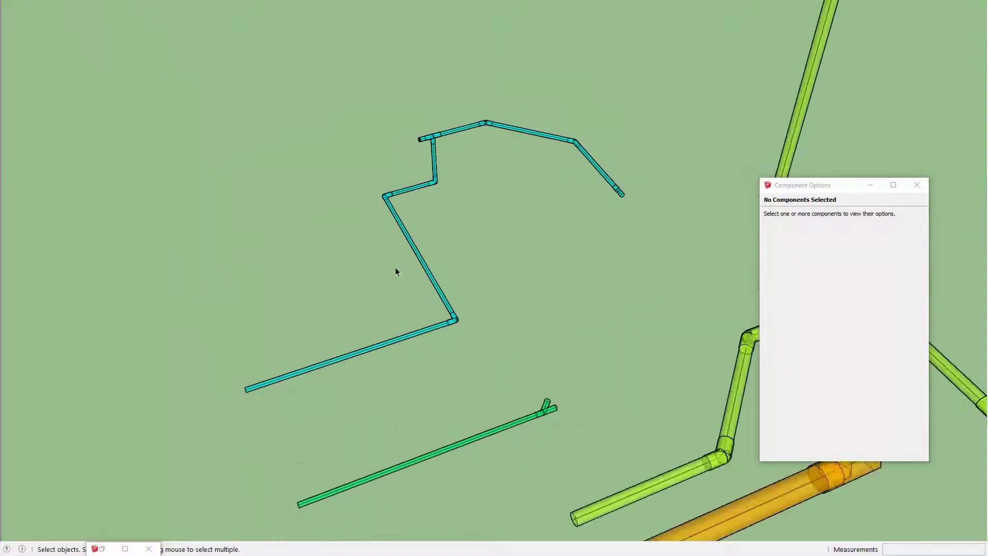
{"action": "scroll", "coordinate": [396, 272], "scroll_direction": "down", "scroll_amount": 1}
{"action": "mouse_move", "coordinate": [485, 292]}
{"action": "middle_mouse_down"}
{"action": "mouse_move", "coordinate": [353, 267]}
{"action": "mouse_move", "coordinate": [278, 209]}
{"action": "middle_mouse_up"}
{"action": "scroll", "coordinate": [278, 209], "scroll_direction": "down", "scroll_amount": 1}
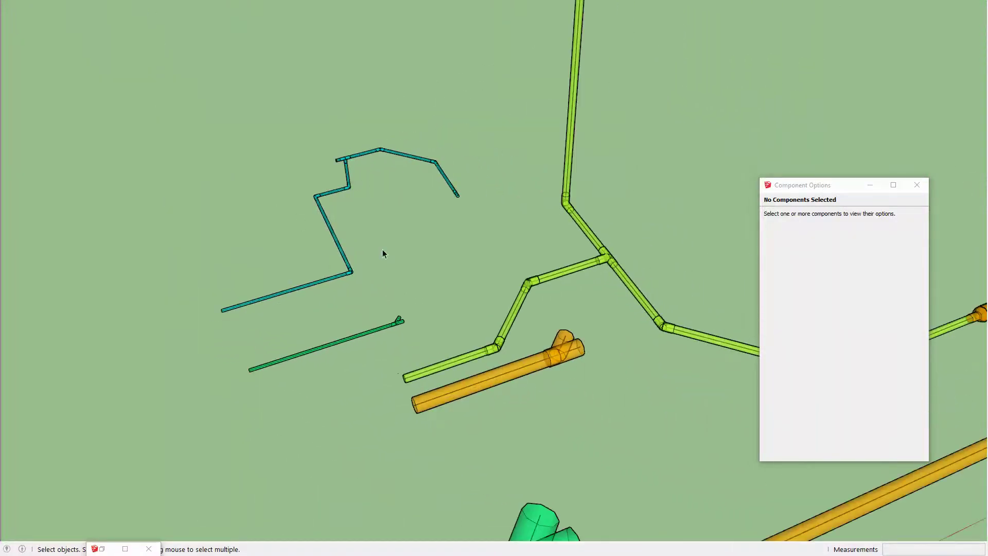
{"action": "mouse_move", "coordinate": [382, 253]}
{"action": "middle_mouse_down"}
{"action": "mouse_move", "coordinate": [326, 242]}
{"action": "mouse_move", "coordinate": [322, 280]}
{"action": "mouse_move", "coordinate": [375, 332]}
{"action": "mouse_move", "coordinate": [375, 267]}
{"action": "middle_mouse_up"}
Select the blue ประปา PVC 13.5 supply run, then the green Y-pipe
{"action": "left_click", "coordinate": [353, 323]}
{"action": "scroll", "coordinate": [353, 322], "scroll_direction": "down", "scroll_amount": 2}
{"action": "left_click", "coordinate": [410, 458]}
Copy the green Y-pipe with Move and place it beside the blue supply run
{"action": "middle_click_drag", "start_coordinate": [410, 457], "coordinate": [423, 458]}
{"action": "key", "text": "m"}
{"action": "left_click", "coordinate": [423, 458]}
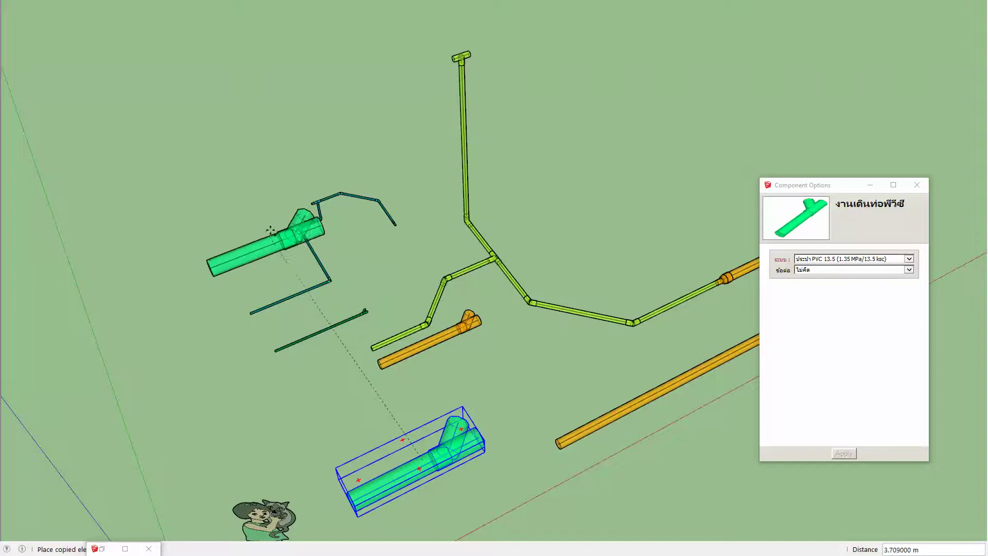
Keep ประปา PVC 13.5 as the copy's piping system and return to Select
{"action": "scroll", "coordinate": [266, 207], "scroll_direction": "up", "scroll_amount": 1}
{"action": "scroll", "coordinate": [266, 207], "scroll_direction": "up", "scroll_amount": 1}
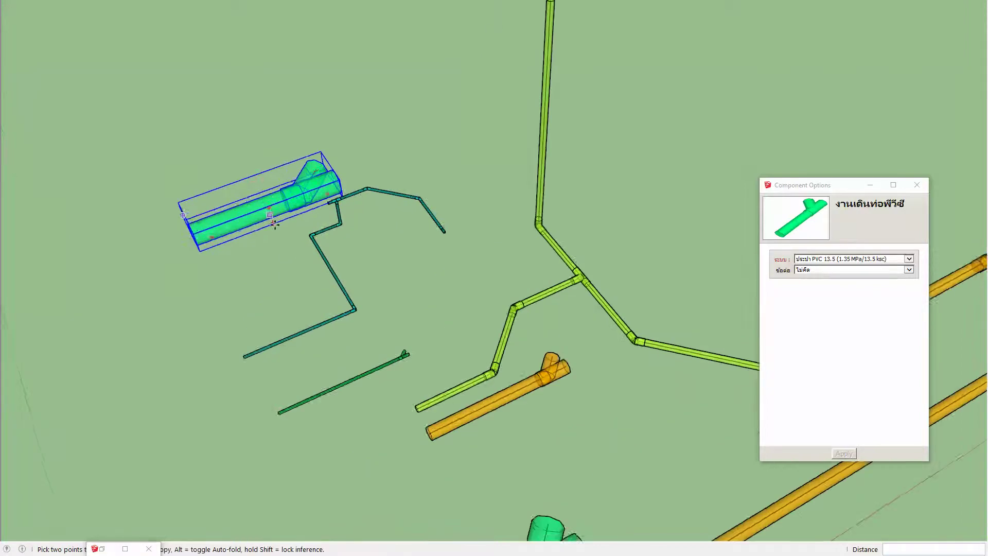
{"action": "scroll", "coordinate": [267, 207], "scroll_direction": "up", "scroll_amount": 1}
{"action": "left_click", "coordinate": [827, 260]}
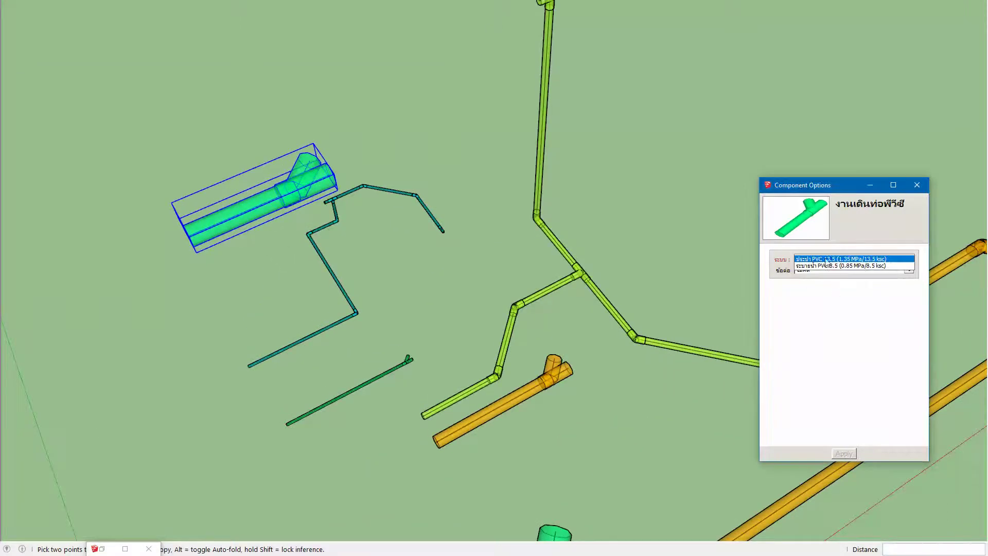
{"action": "left_click", "coordinate": [826, 260]}
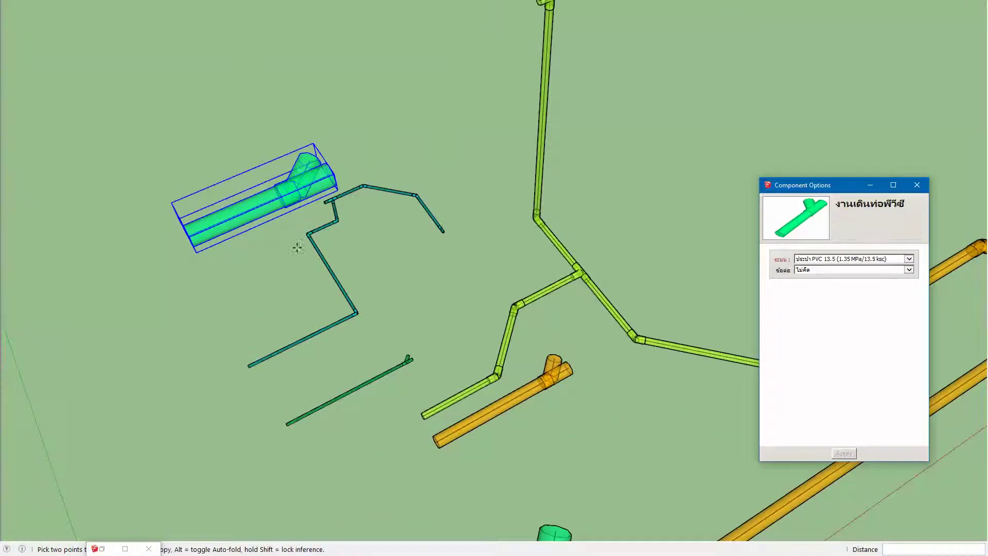
{"action": "middle_click_drag", "start_coordinate": [277, 276], "coordinate": [301, 225]}
{"action": "key", "text": "space"}
Change the copied Y-pipe's inner pipe to 18 mm (1/2") PVC 13.5 straight pipe
{"action": "double_click", "coordinate": [298, 226]}
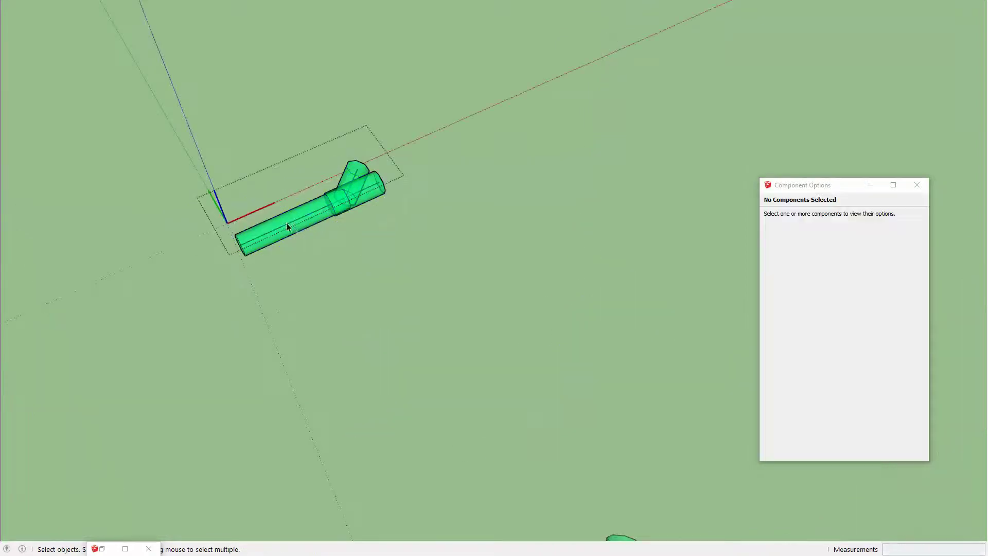
{"action": "left_click", "coordinate": [285, 222]}
{"action": "left_click", "coordinate": [802, 284]}
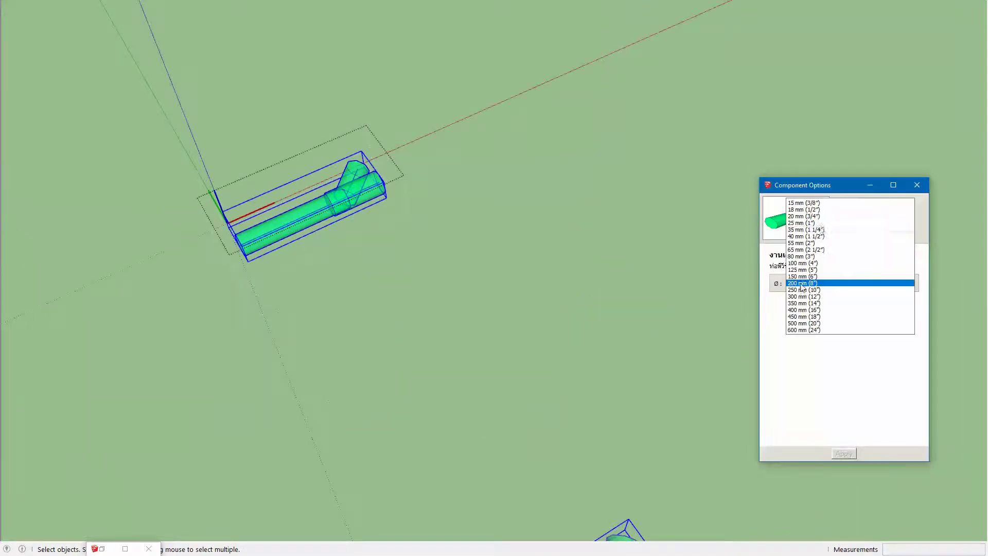
{"action": "left_click", "coordinate": [816, 209]}
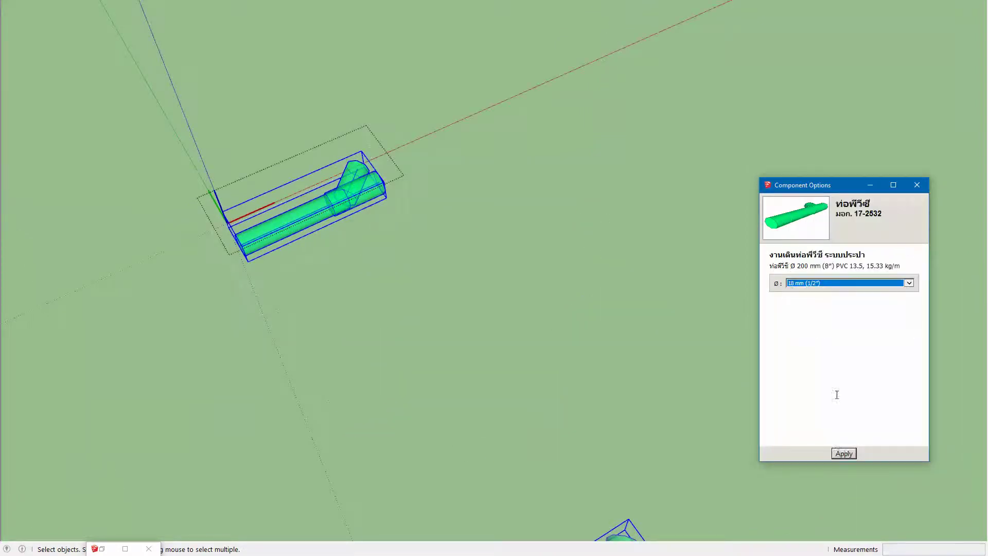
{"action": "left_click", "coordinate": [845, 454]}
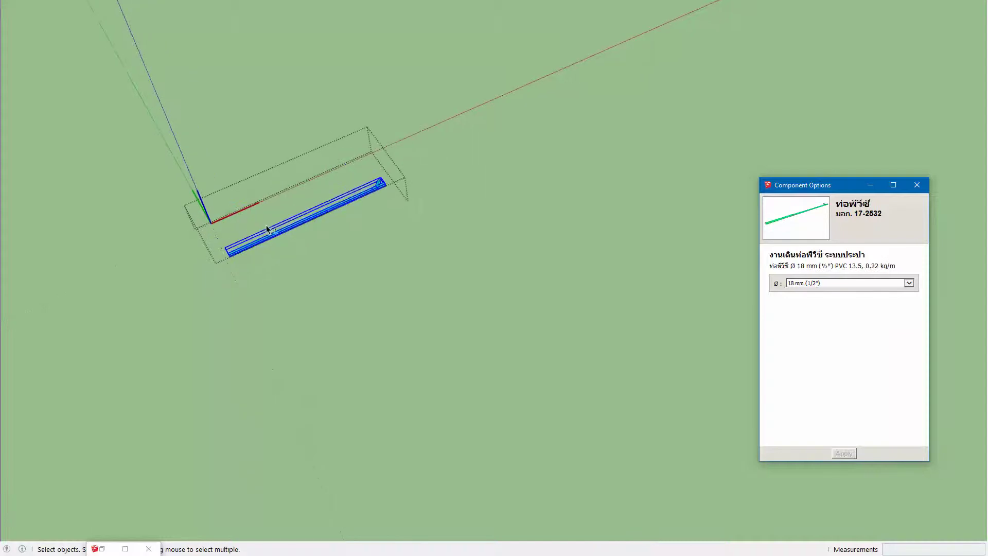
{"action": "scroll", "coordinate": [268, 225], "scroll_direction": "up", "scroll_amount": 2}
{"action": "scroll", "coordinate": [288, 223], "scroll_direction": "up", "scroll_amount": 2}
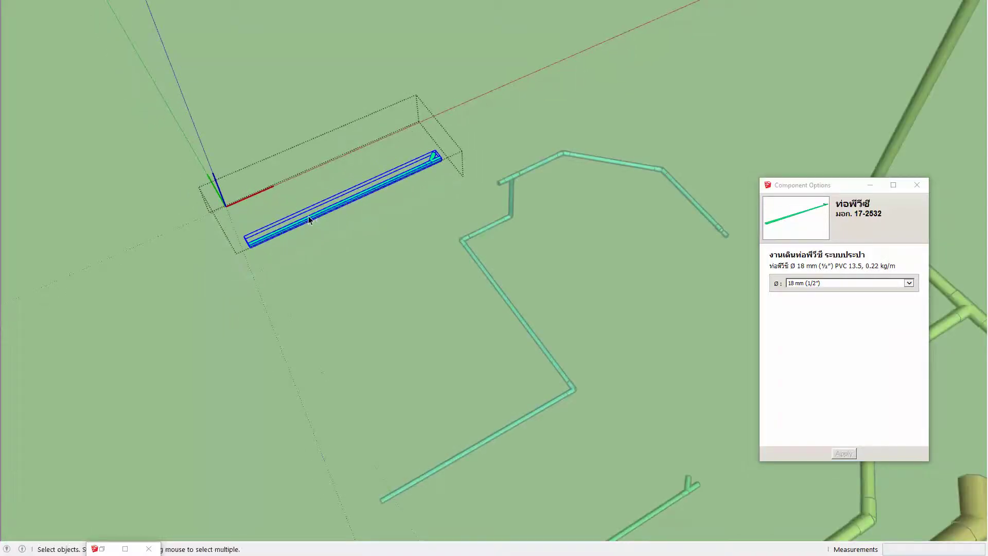
{"action": "scroll", "coordinate": [319, 216], "scroll_direction": "down", "scroll_amount": 2}
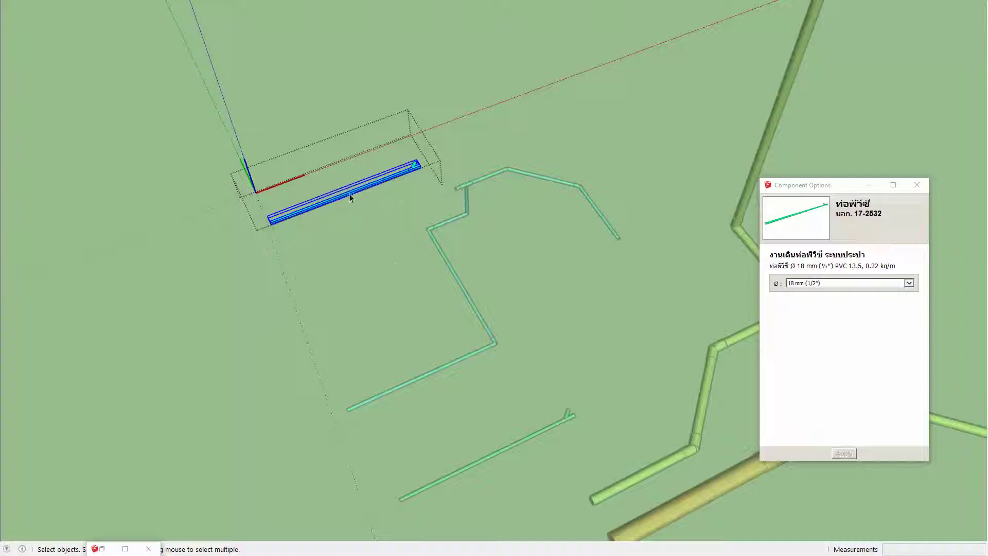
{"action": "mouse_move", "coordinate": [350, 198]}
{"action": "middle_mouse_down"}
{"action": "mouse_move", "coordinate": [320, 179]}
{"action": "mouse_move", "coordinate": [306, 188]}
{"action": "mouse_move", "coordinate": [346, 208]}
{"action": "middle_mouse_up"}
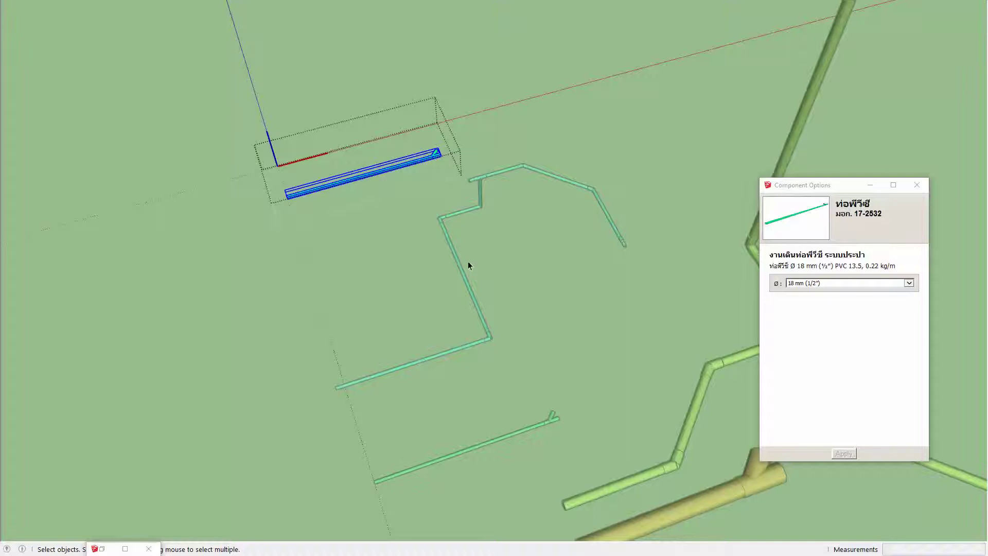
{"action": "mouse_move", "coordinate": [467, 271]}
{"action": "middle_mouse_down"}
{"action": "mouse_move", "coordinate": [435, 274]}
{"action": "mouse_move", "coordinate": [403, 193]}
{"action": "middle_mouse_up"}
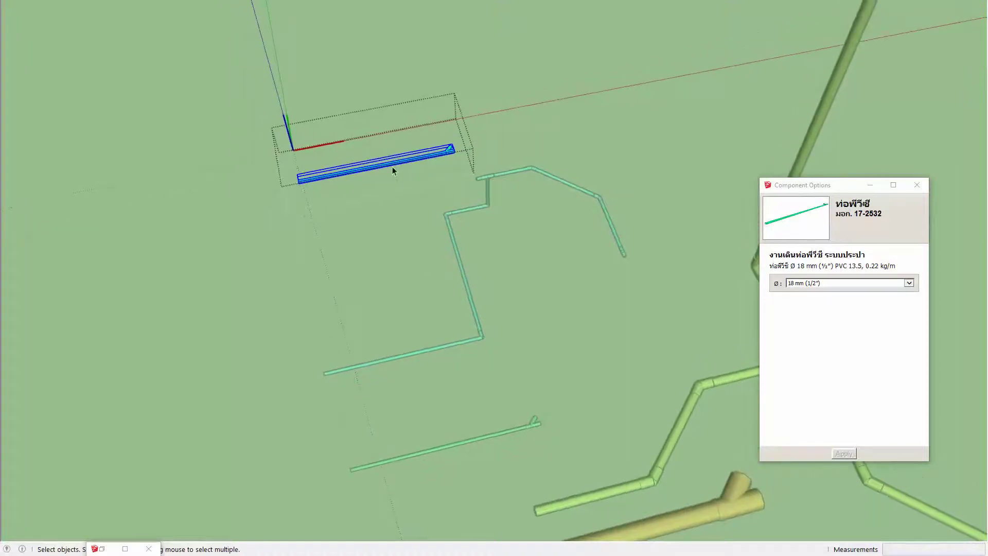
Expand PipePVC Straight in the Outliner, exit the component, collapse the Outliner, and orbit out
{"action": "left_click", "coordinate": [10, 137]}
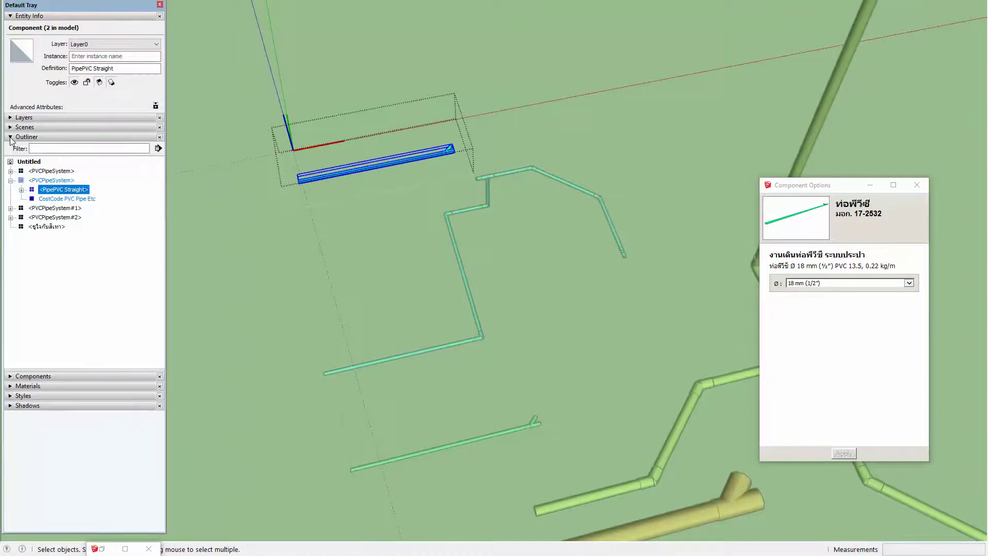
{"action": "left_click", "coordinate": [21, 189]}
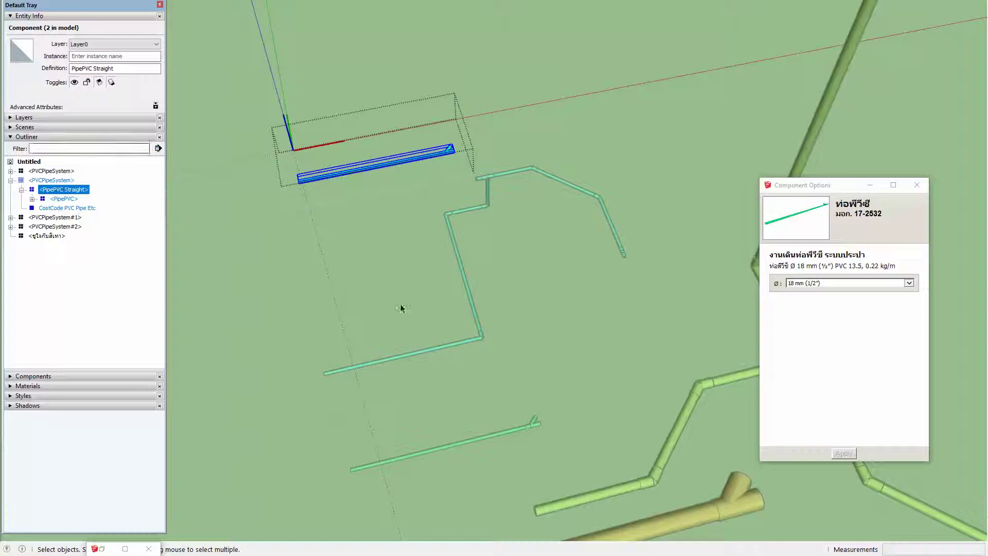
{"action": "left_click", "coordinate": [281, 274]}
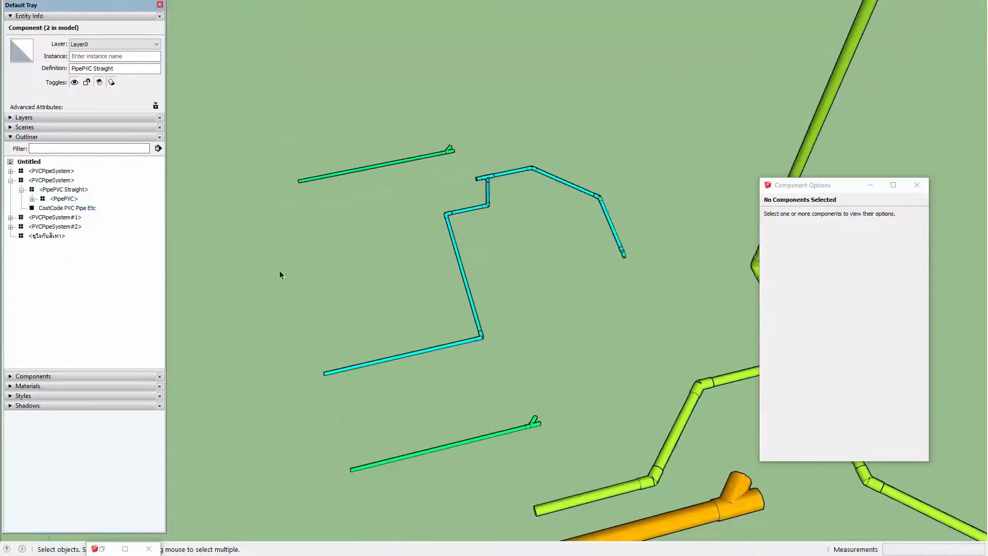
{"action": "left_click", "coordinate": [44, 137]}
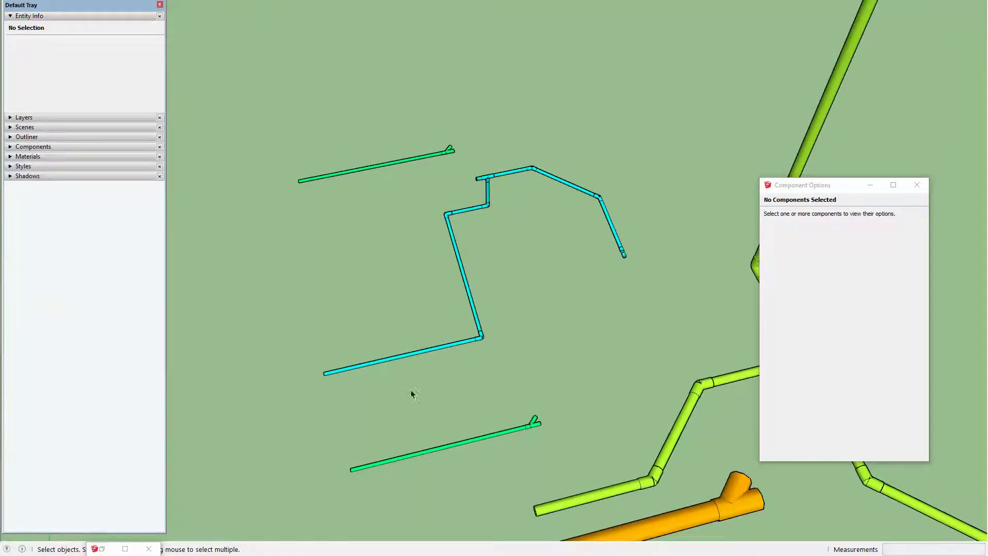
{"action": "mouse_move", "coordinate": [336, 305]}
{"action": "middle_mouse_down"}
{"action": "mouse_move", "coordinate": [309, 276]}
{"action": "mouse_move", "coordinate": [412, 351]}
{"action": "middle_mouse_up"}
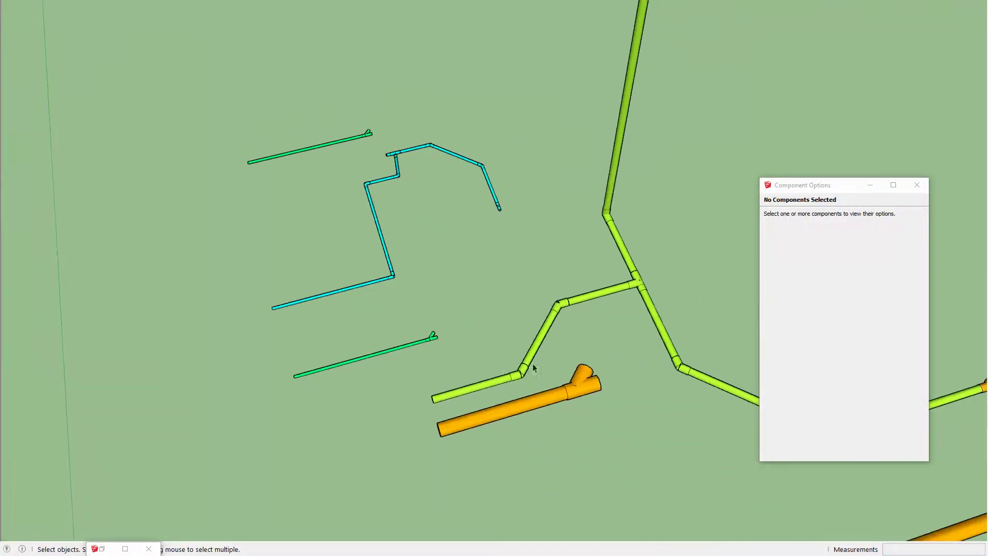
Enter the cyan supply network and expand segments PipePVC#4 and #5 in the Outliner
{"action": "left_click", "coordinate": [518, 378]}
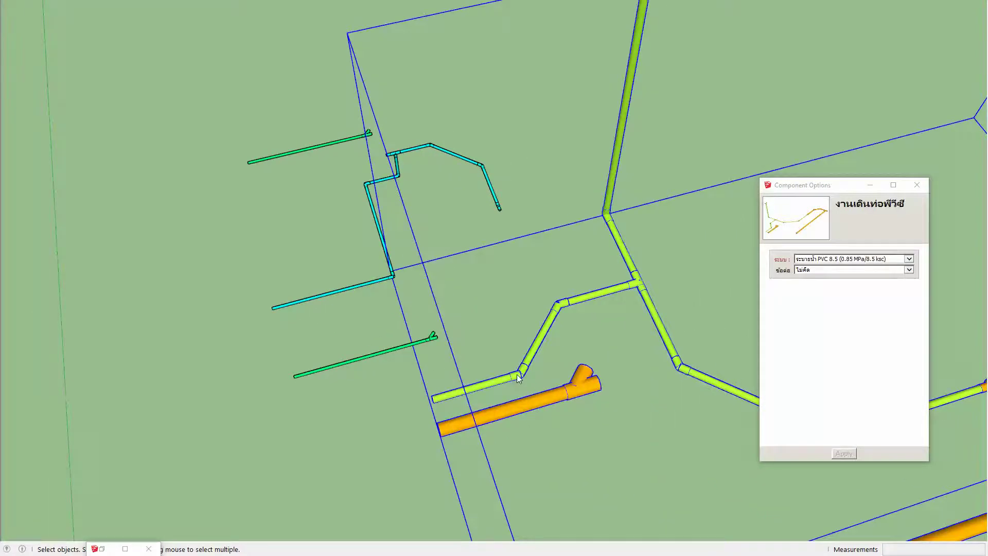
{"action": "left_click", "coordinate": [381, 226]}
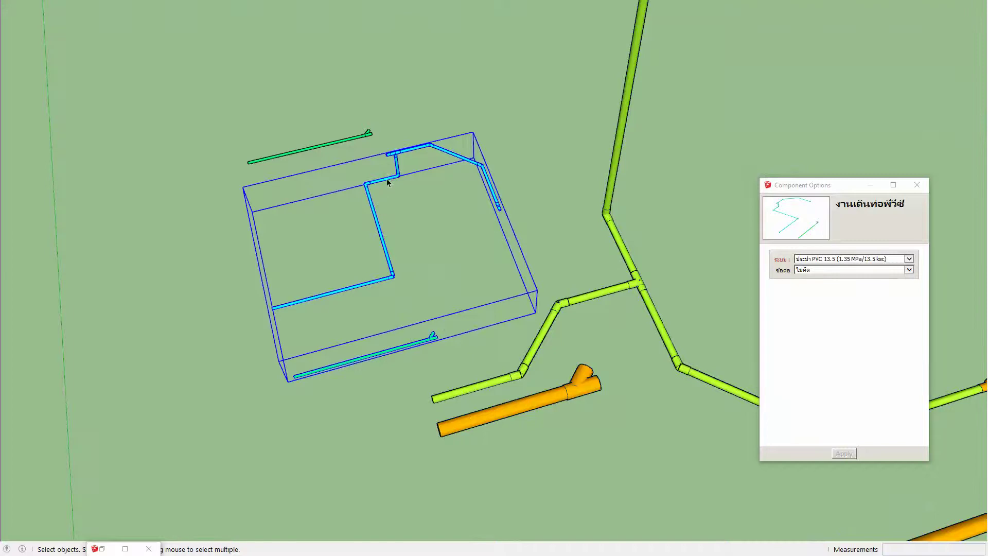
{"action": "double_click", "coordinate": [446, 154]}
{"action": "left_click", "coordinate": [440, 150]}
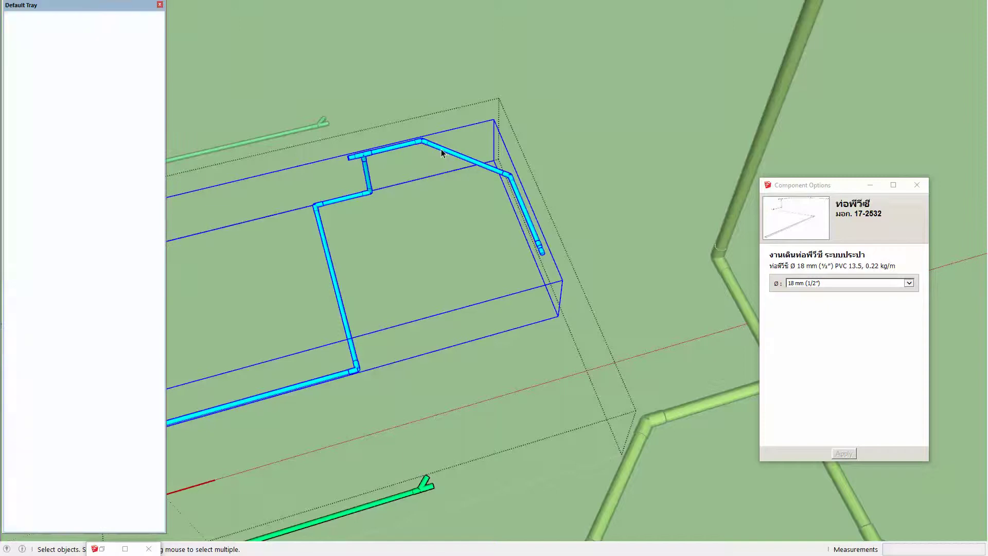
{"action": "left_click", "coordinate": [14, 138]}
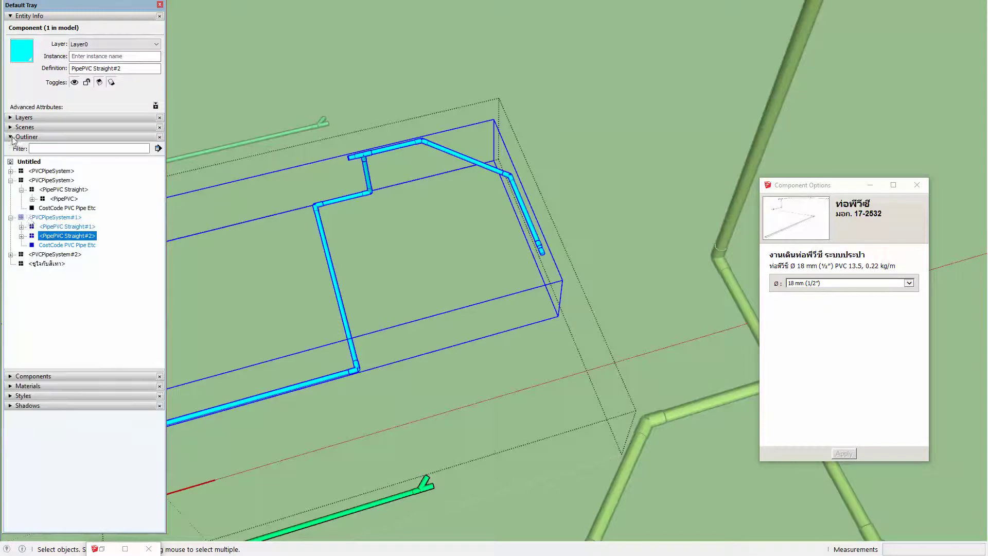
{"action": "left_click", "coordinate": [21, 236]}
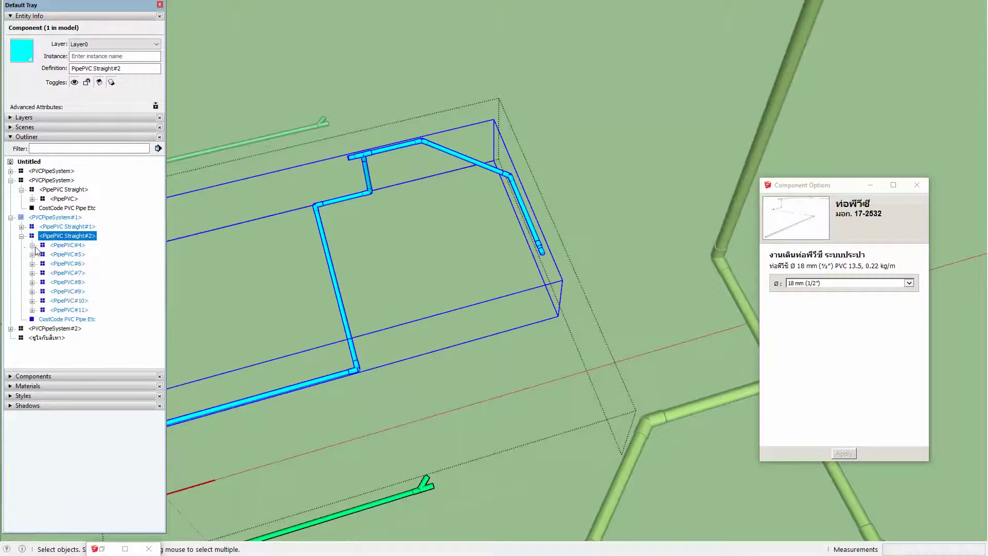
{"action": "left_click", "coordinate": [32, 245]}
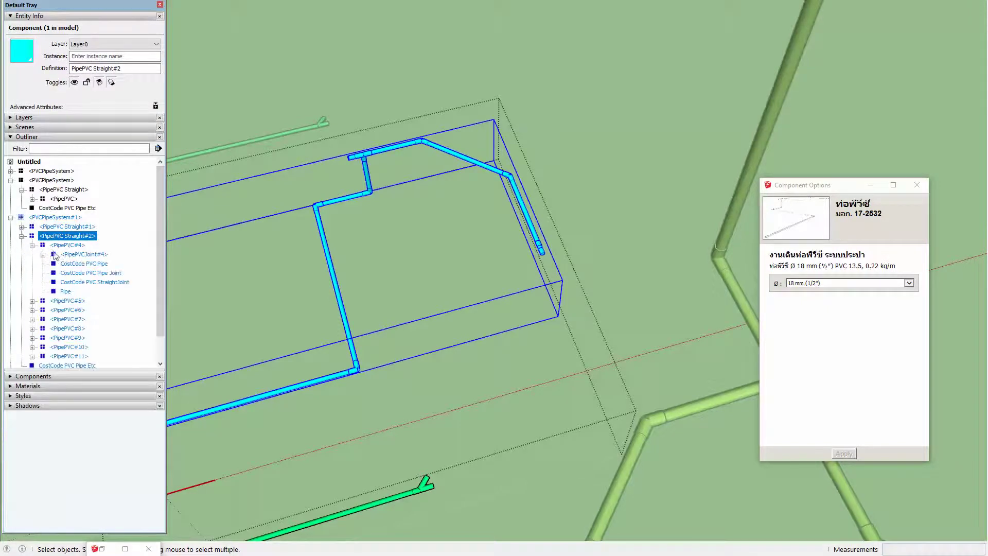
{"action": "left_click", "coordinate": [32, 301]}
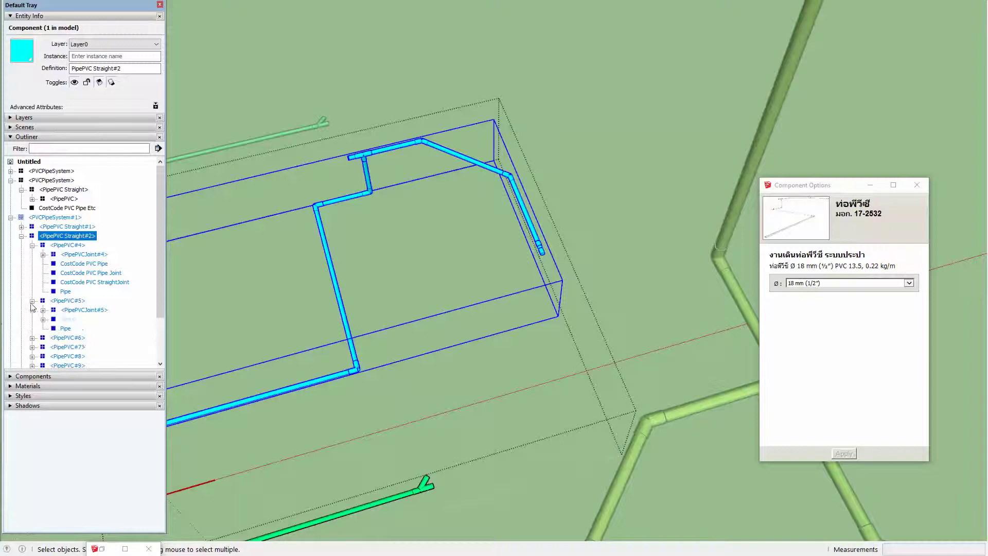
Explode the hidden group inside PipePVC#5 and select the one inside PipePVC#6
{"action": "left_click", "coordinate": [69, 320]}
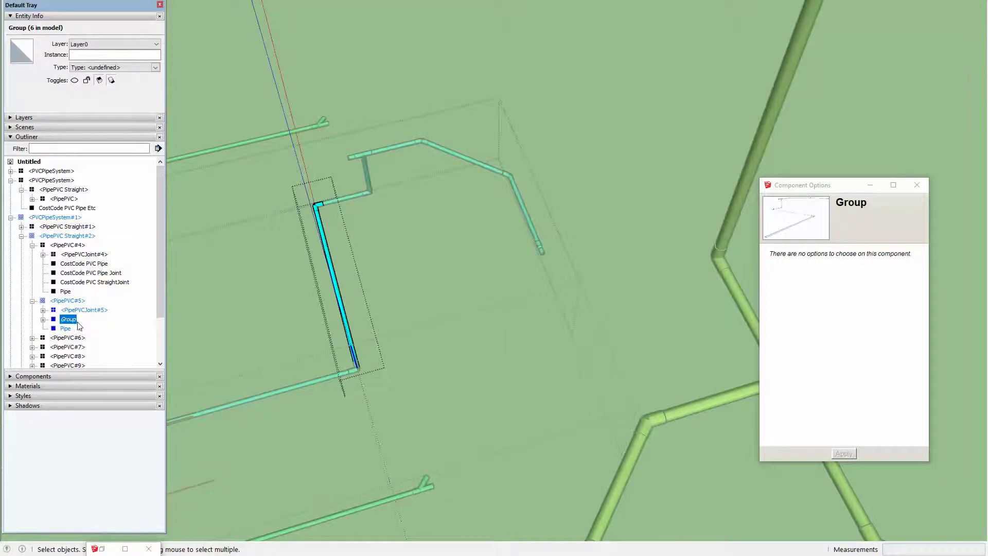
{"action": "middle_click_drag", "start_coordinate": [245, 318], "coordinate": [295, 316]}
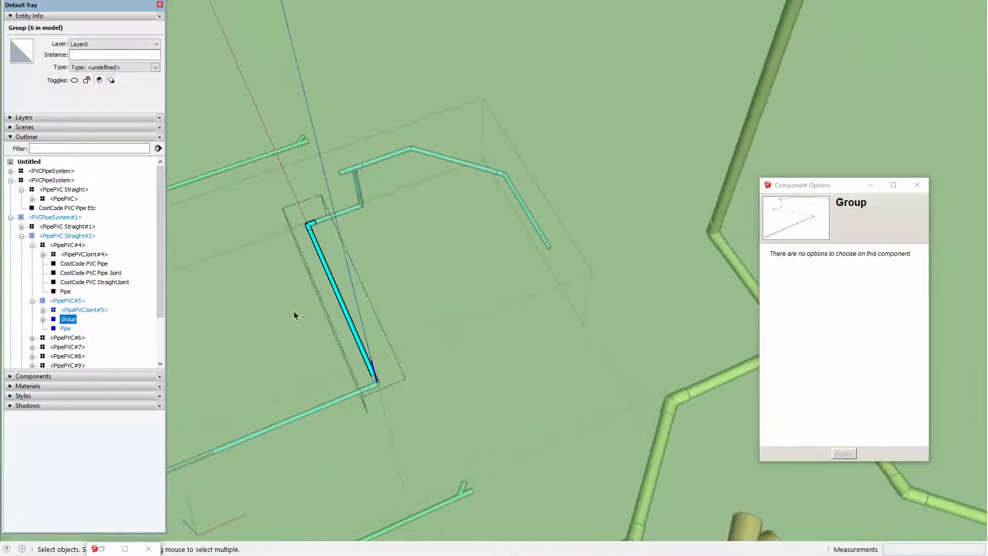
{"action": "key", "text": "x"}
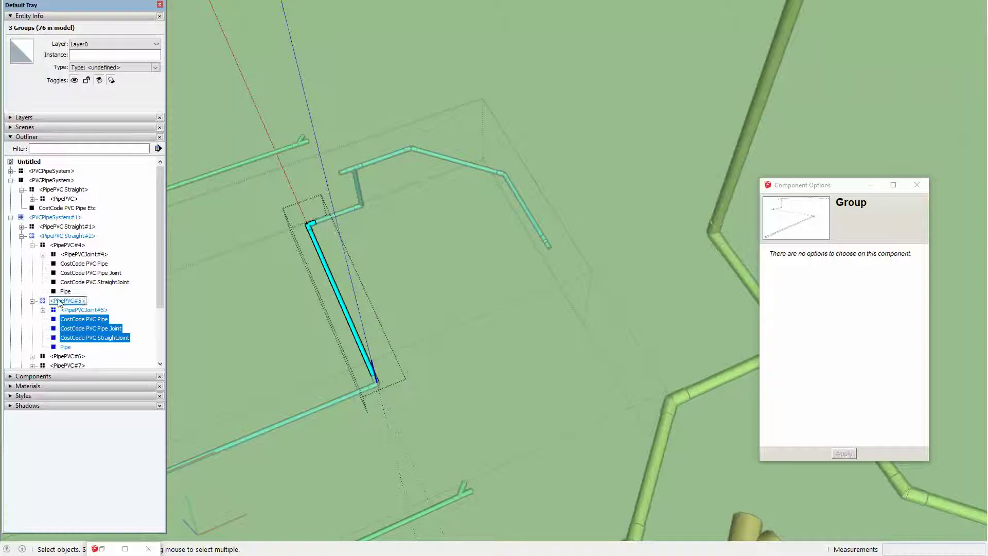
{"action": "left_click", "coordinate": [58, 303]}
{"action": "left_click", "coordinate": [32, 301]}
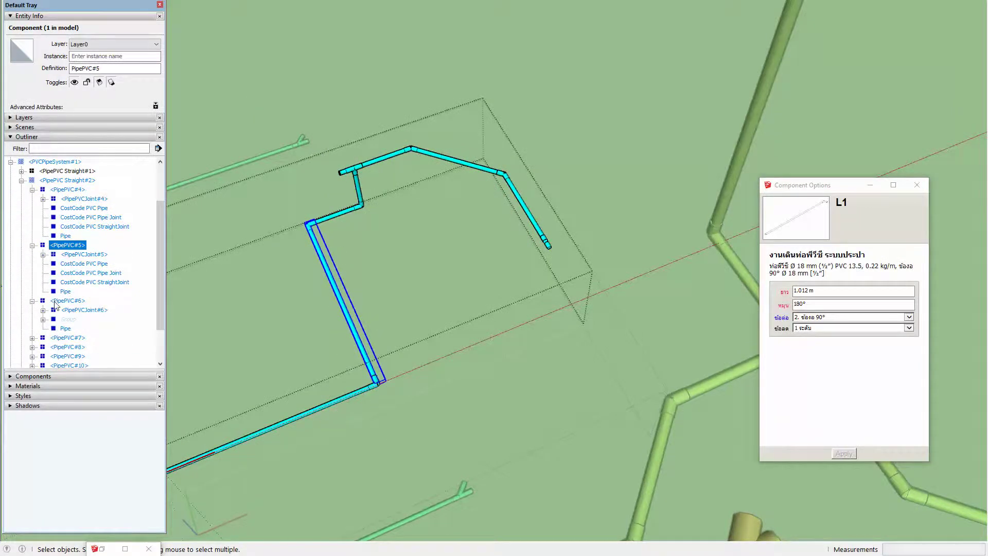
{"action": "left_click", "coordinate": [72, 322]}
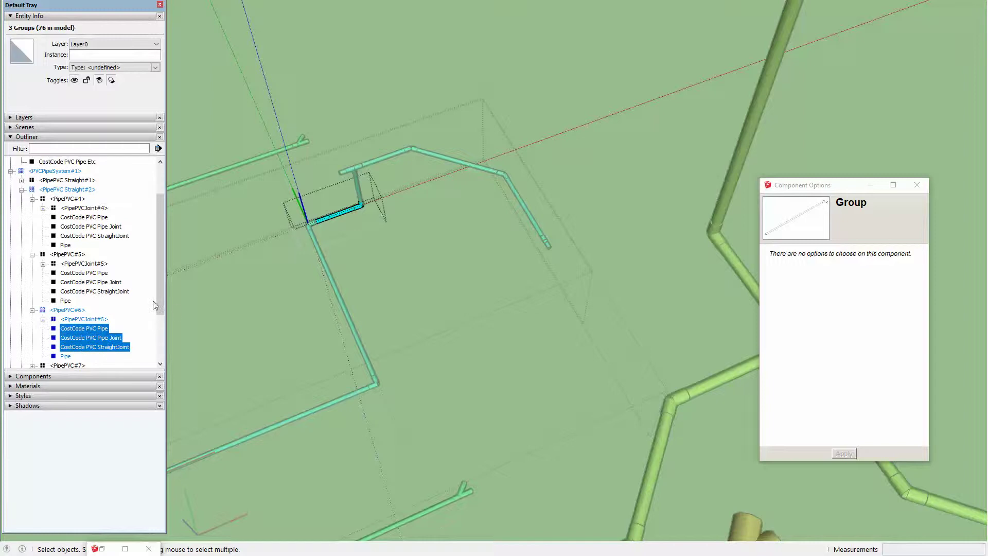
{"action": "left_click_drag", "start_coordinate": [159, 302], "coordinate": [163, 332]}
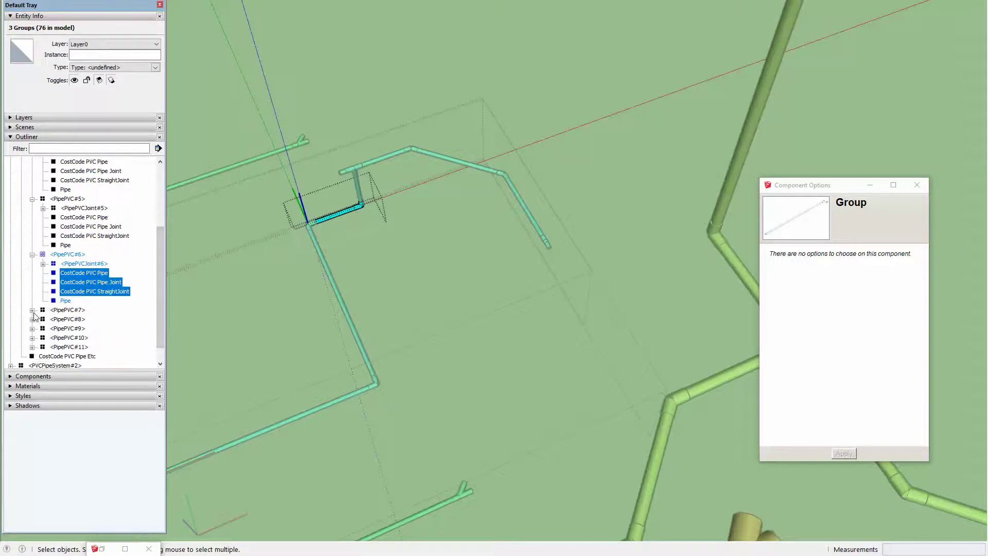
Explode the hidden groups inside PipePVC#7 through #9 into their CostCode items
{"action": "left_click", "coordinate": [32, 310]}
{"action": "left_click", "coordinate": [70, 329]}
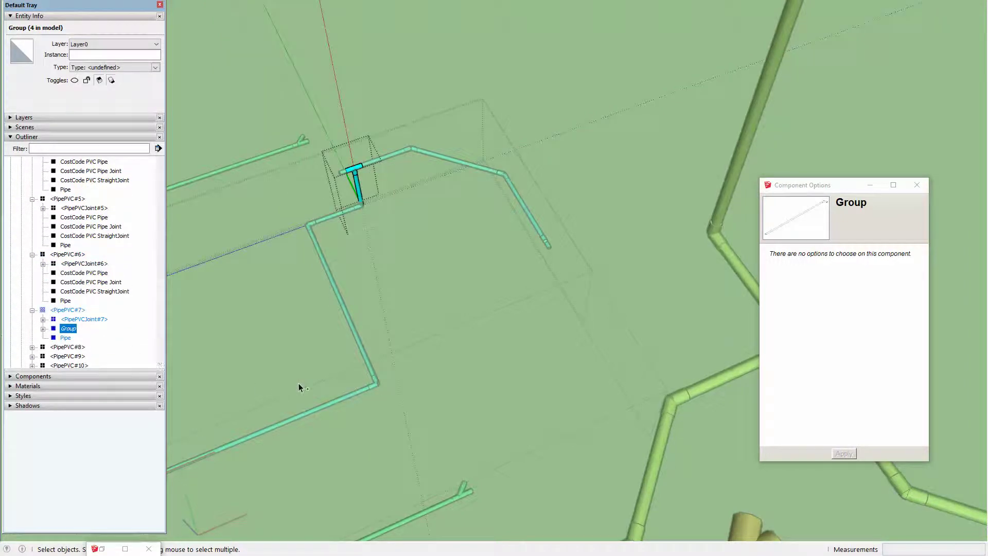
{"action": "key", "text": "shift+e"}
{"action": "left_click_drag", "start_coordinate": [163, 315], "coordinate": [162, 339]}
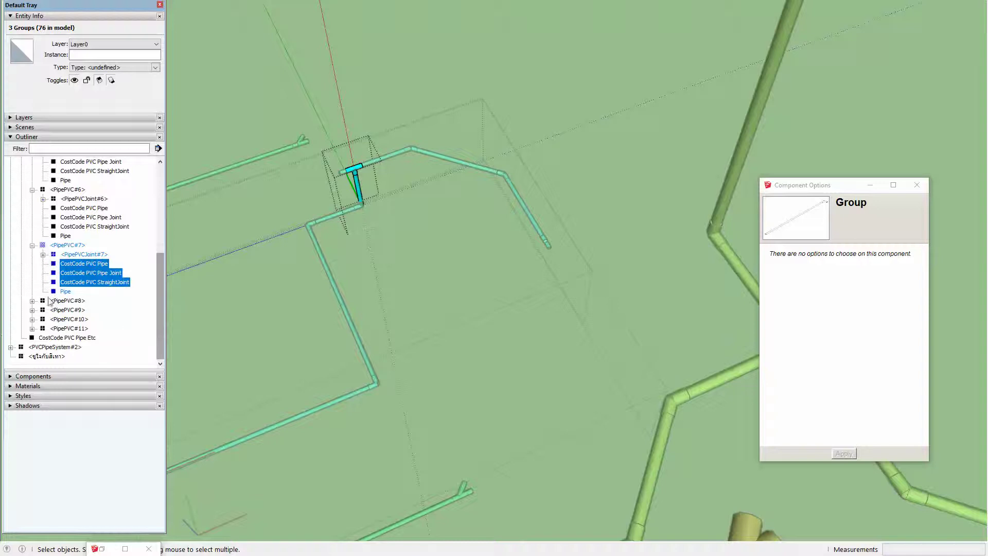
{"action": "left_click", "coordinate": [33, 301]}
{"action": "scroll", "coordinate": [60, 353], "scroll_direction": "down", "scroll_amount": 2}
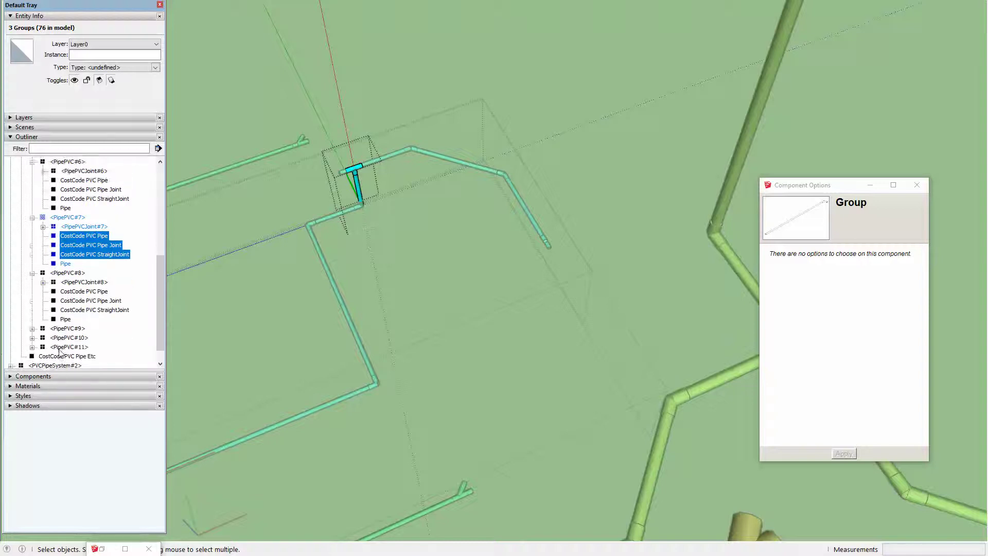
{"action": "left_click", "coordinate": [32, 310]}
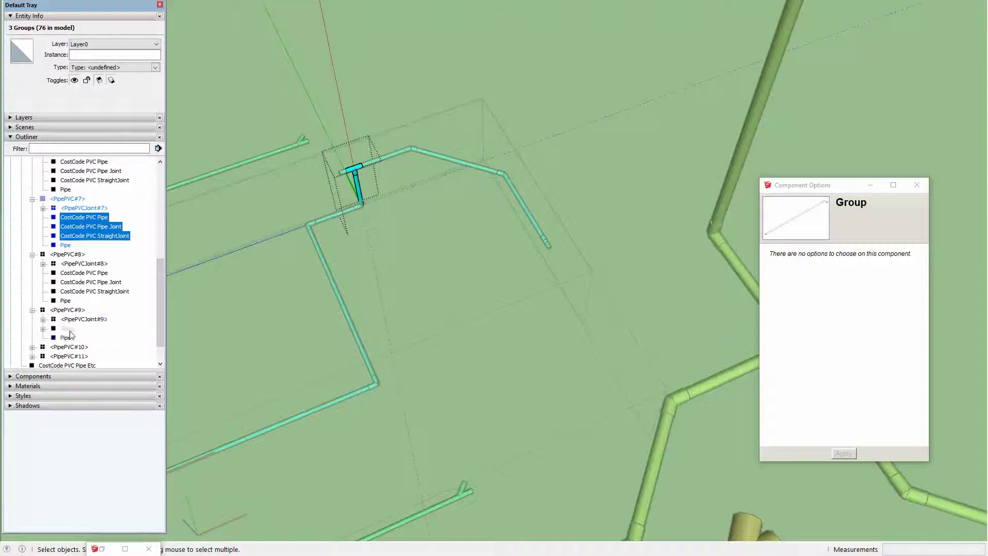
{"action": "left_click", "coordinate": [69, 329]}
{"action": "middle_click_drag", "start_coordinate": [321, 309], "coordinate": [327, 311]}
{"action": "key", "text": "e"}
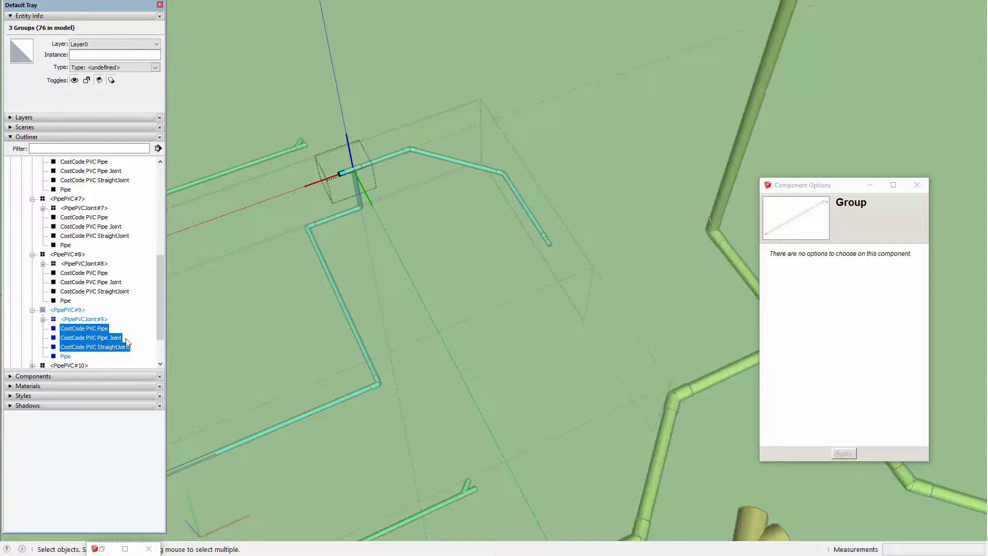
Explode the hidden groups inside PipePVC#10 and #11, then exit the network edit
{"action": "scroll", "coordinate": [124, 332], "scroll_direction": "down", "scroll_amount": 2}
{"action": "left_click", "coordinate": [32, 320]}
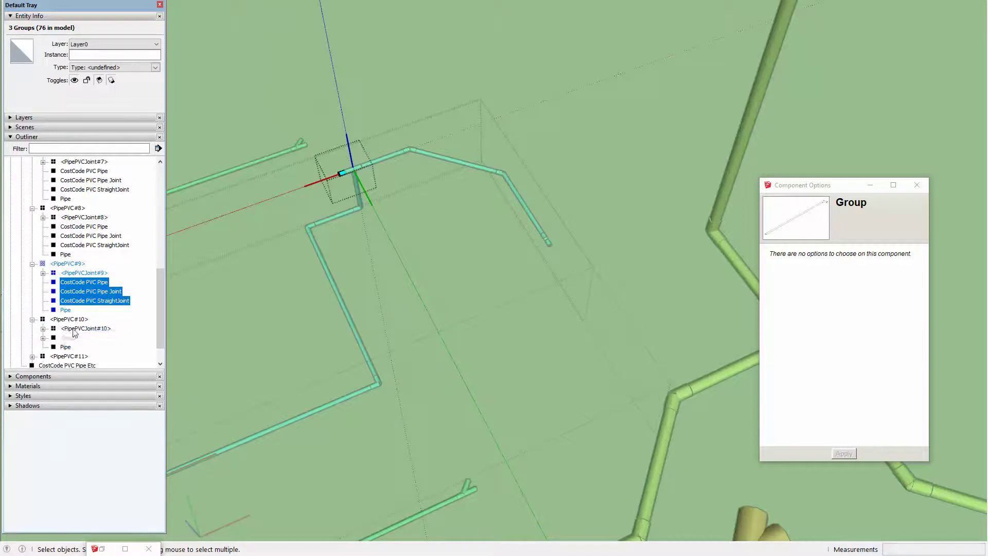
{"action": "left_click", "coordinate": [72, 339]}
{"action": "middle_click_drag", "start_coordinate": [269, 340], "coordinate": [273, 344]}
{"action": "key", "text": "e"}
{"action": "scroll", "coordinate": [109, 298], "scroll_direction": "down", "scroll_amount": 2}
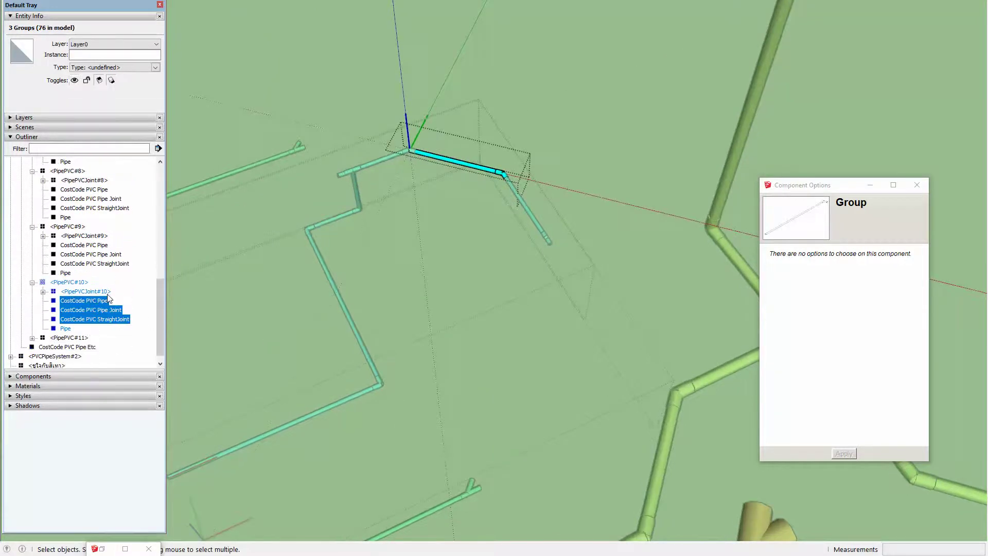
{"action": "left_click", "coordinate": [32, 338]}
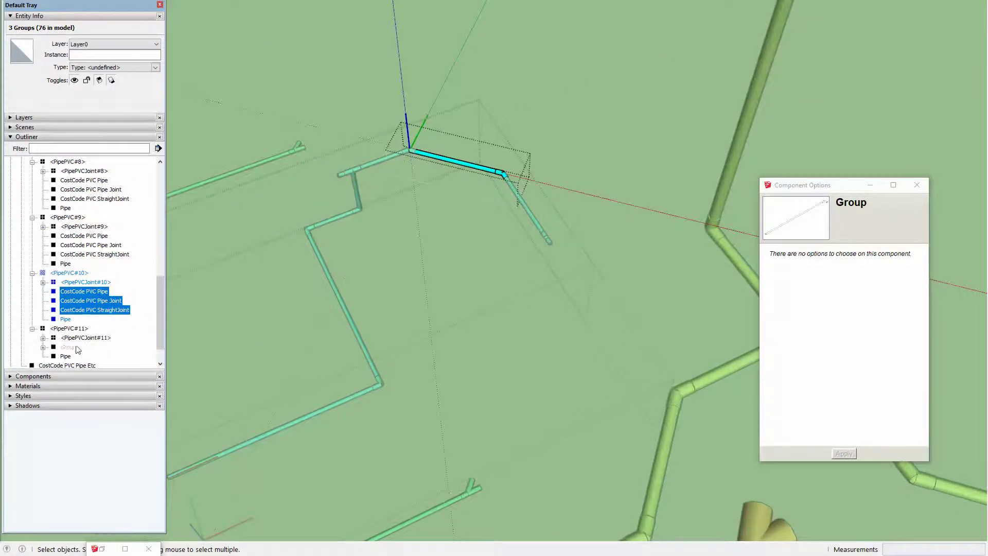
{"action": "left_click", "coordinate": [69, 346]}
{"action": "mouse_move", "coordinate": [309, 355]}
{"action": "middle_mouse_down"}
{"action": "mouse_move", "coordinate": [335, 359]}
{"action": "mouse_move", "coordinate": [304, 296]}
{"action": "mouse_move", "coordinate": [379, 191]}
{"action": "middle_mouse_up"}
{"action": "key", "text": "e"}
{"action": "left_click", "coordinate": [379, 192]}
{"action": "key", "text": "Escape"}
{"action": "key", "text": "Escape"}
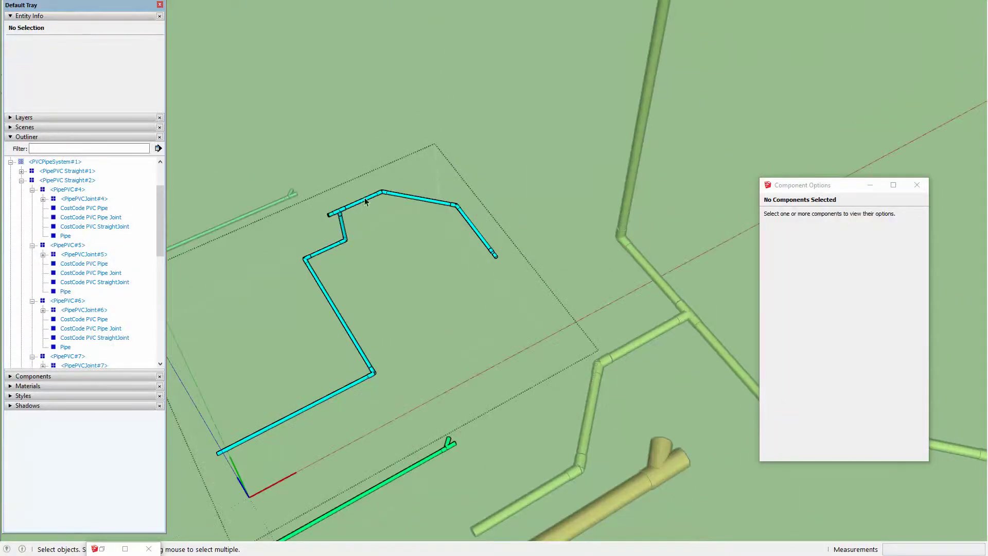
Run the bill of materials report for the selected supply pipe system
{"action": "left_click", "coordinate": [362, 205]}
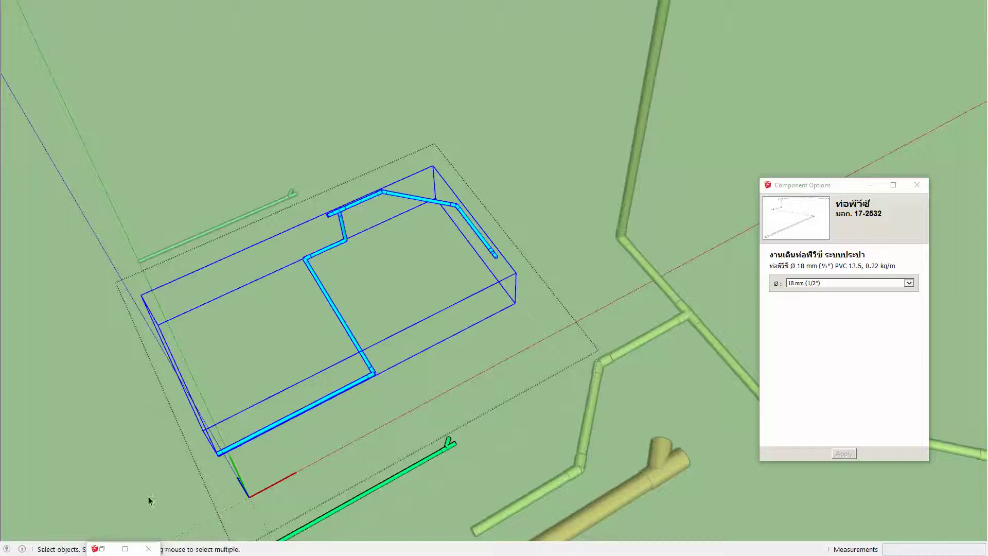
{"action": "left_click", "coordinate": [102, 548]}
{"action": "left_click", "coordinate": [50, 509]}
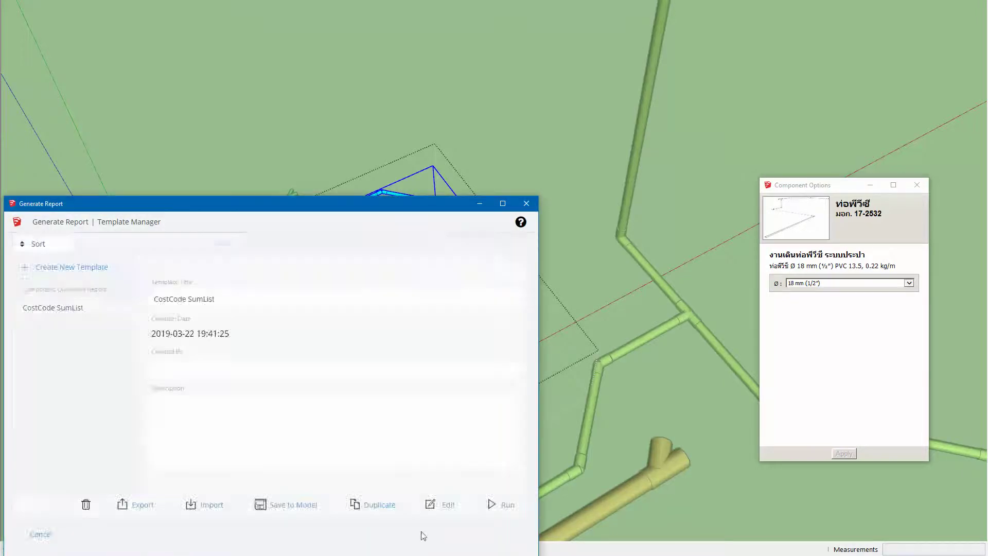
{"action": "left_click", "coordinate": [507, 504]}
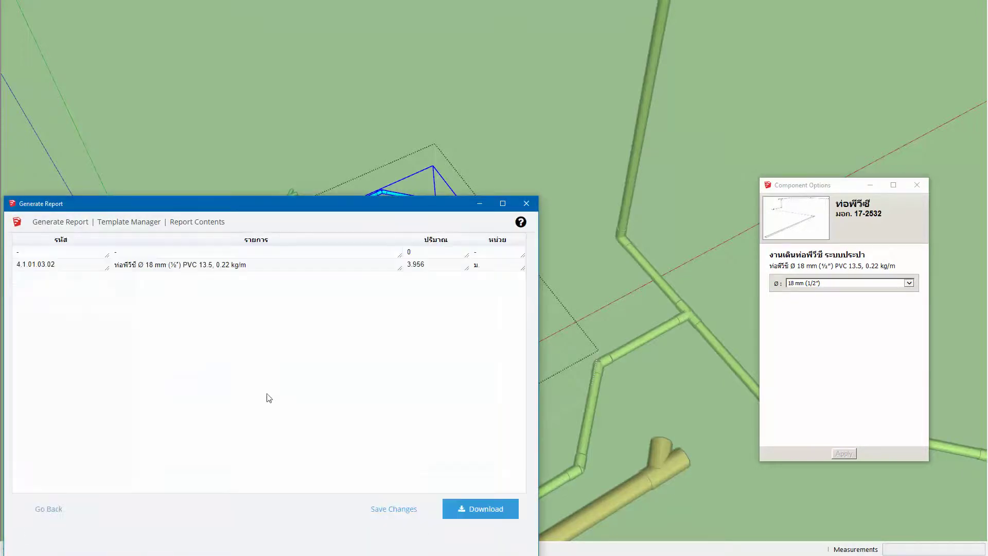
Rerun the report for both supply and drainage networks, listing 18, 55 and 100 mm pipes
{"action": "left_click", "coordinate": [480, 203]}
{"action": "left_click", "coordinate": [341, 113]}
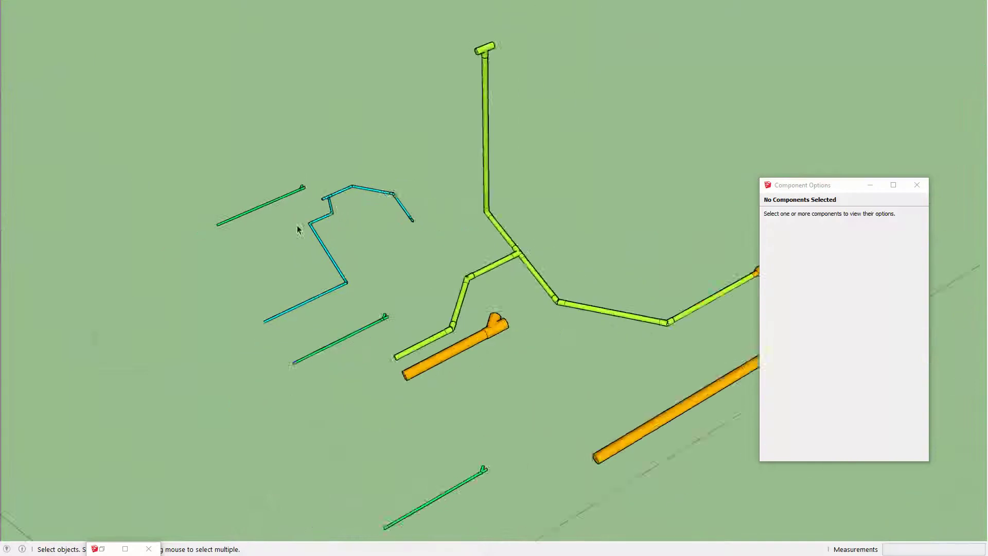
{"action": "scroll", "coordinate": [298, 231], "scroll_direction": "down", "scroll_amount": 2}
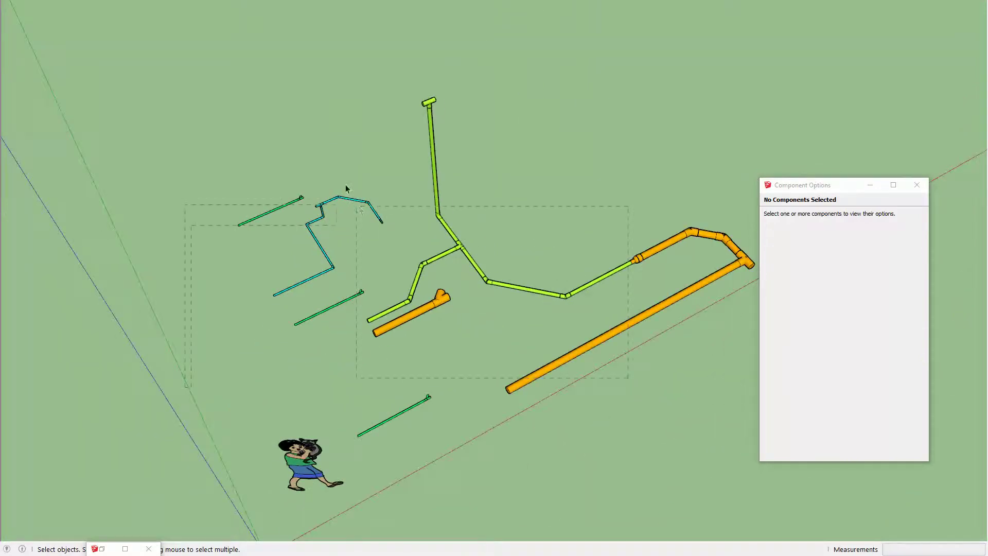
{"action": "left_click_drag", "start_coordinate": [359, 211], "coordinate": [360, 211]}
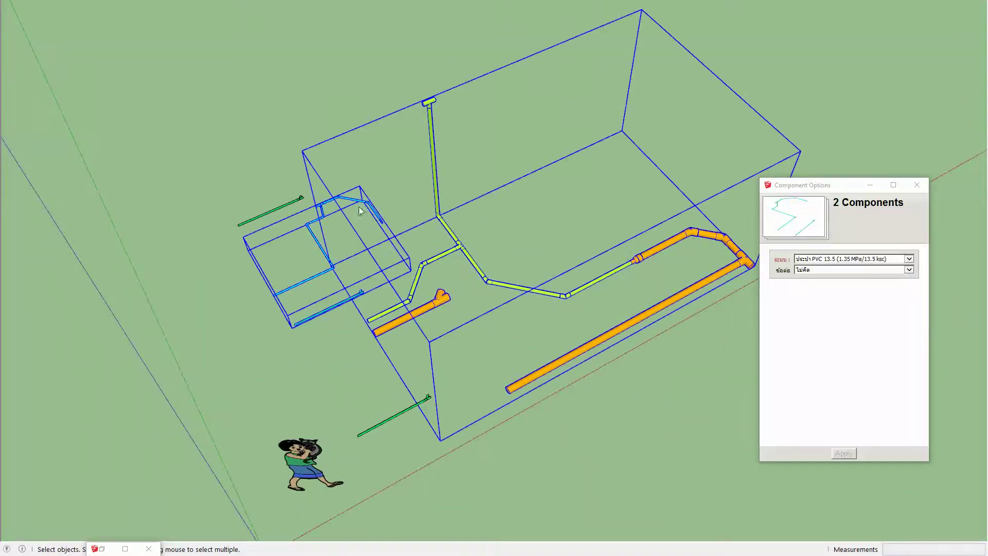
{"action": "left_click", "coordinate": [102, 549]}
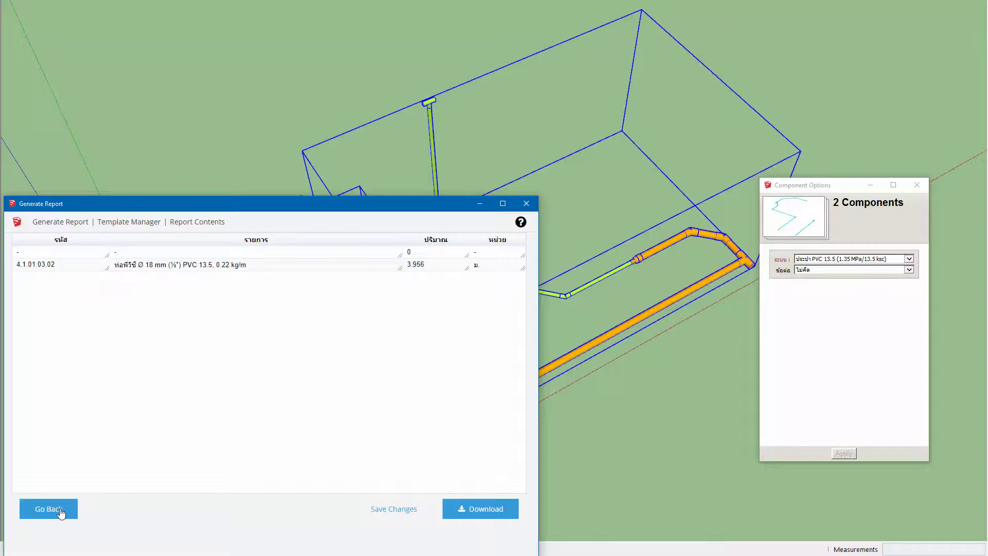
{"action": "left_click", "coordinate": [60, 513]}
{"action": "left_click", "coordinate": [514, 514]}
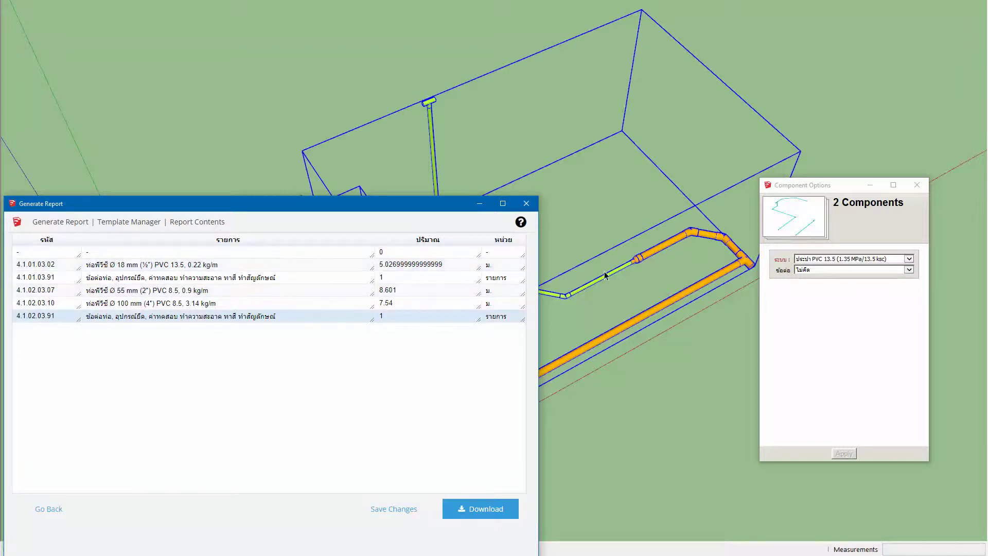
Set the drainage network's fittings option to คิด and apply it
{"action": "left_click", "coordinate": [634, 264]}
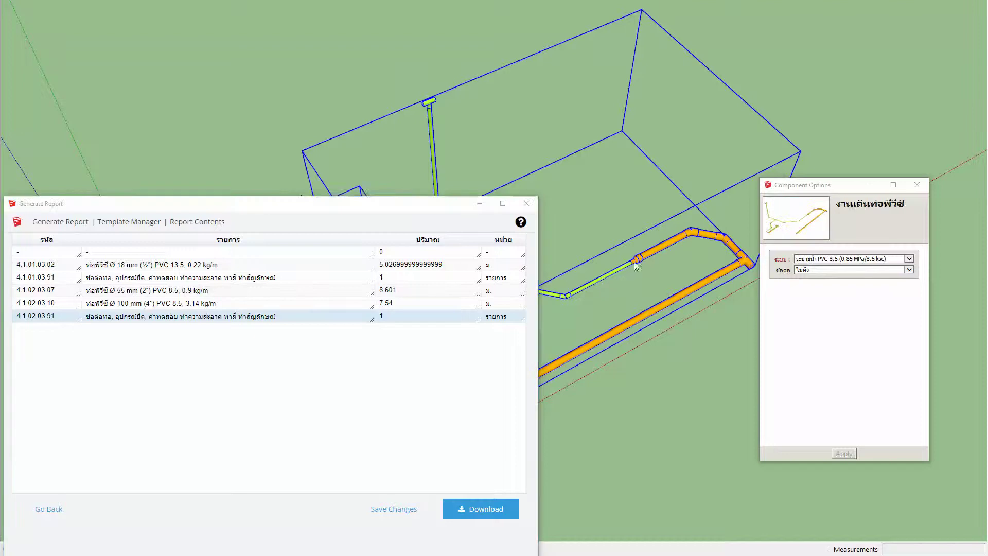
{"action": "left_click", "coordinate": [810, 270]}
{"action": "left_click", "coordinate": [844, 455]}
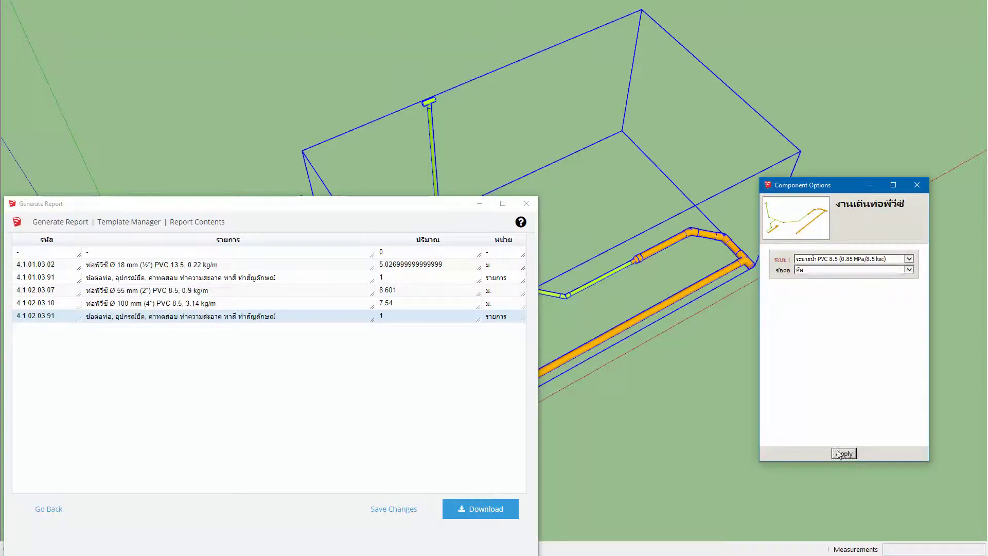
Set the supply network to count fittings too, then select both networks
{"action": "mouse_move", "coordinate": [693, 222]}
{"action": "middle_mouse_down"}
{"action": "mouse_move", "coordinate": [688, 260]}
{"action": "mouse_move", "coordinate": [618, 333]}
{"action": "mouse_move", "coordinate": [417, 156]}
{"action": "middle_mouse_up"}
{"action": "left_click", "coordinate": [403, 164]}
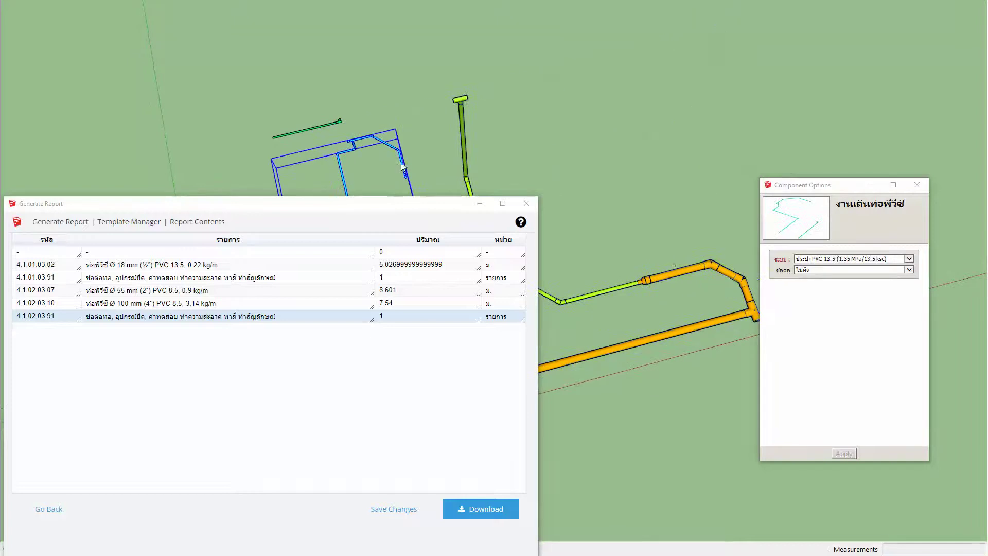
{"action": "left_click", "coordinate": [818, 269]}
{"action": "left_click", "coordinate": [813, 260]}
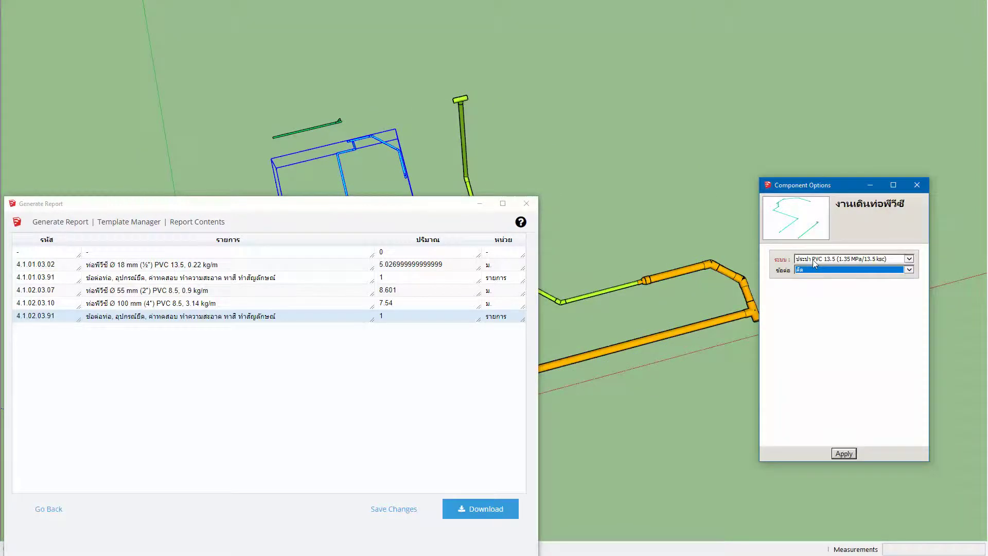
{"action": "left_click", "coordinate": [844, 454]}
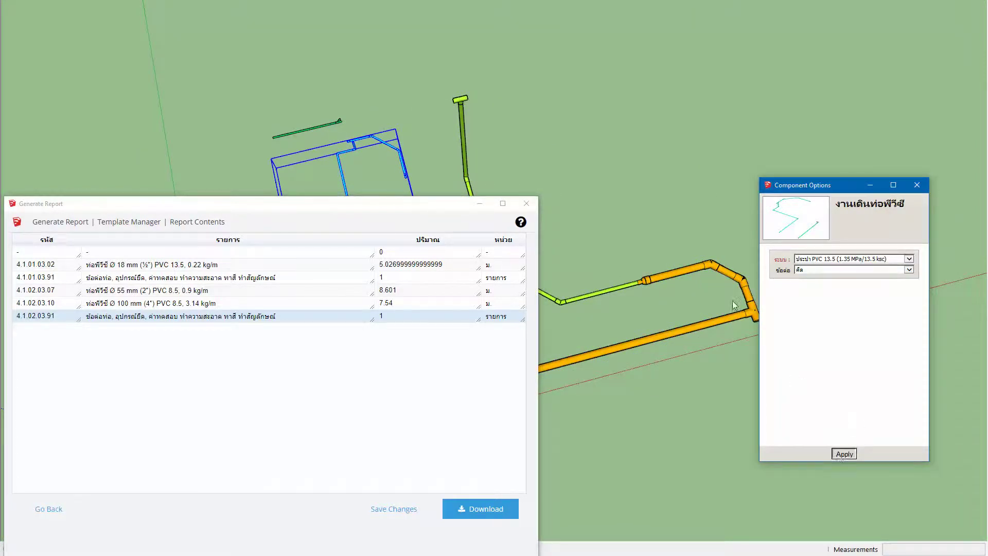
{"action": "left_click_drag", "start_coordinate": [548, 206], "coordinate": [413, 135]}
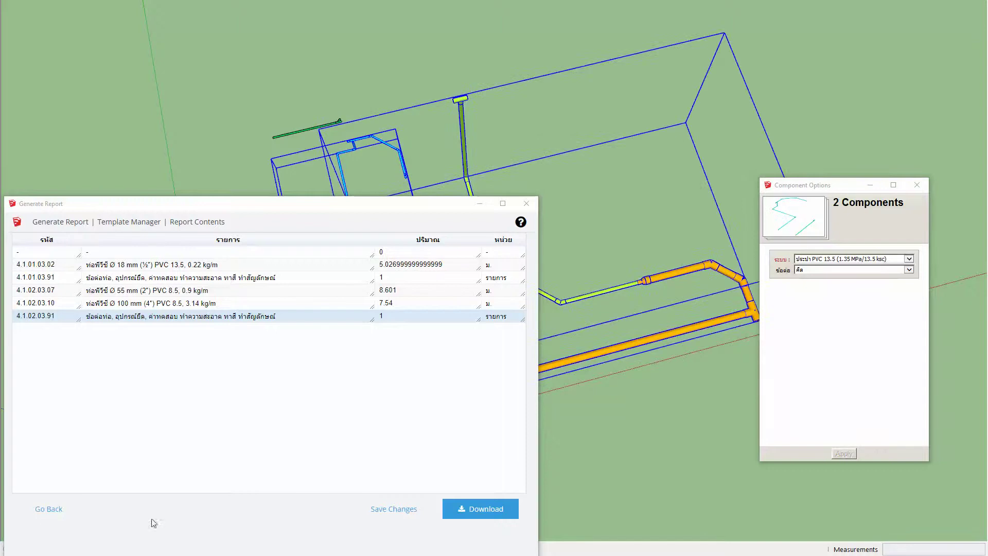
Rerun the report including fittings and sort it by code (รหัส)
{"action": "left_click", "coordinate": [49, 516]}
{"action": "left_click", "coordinate": [500, 507]}
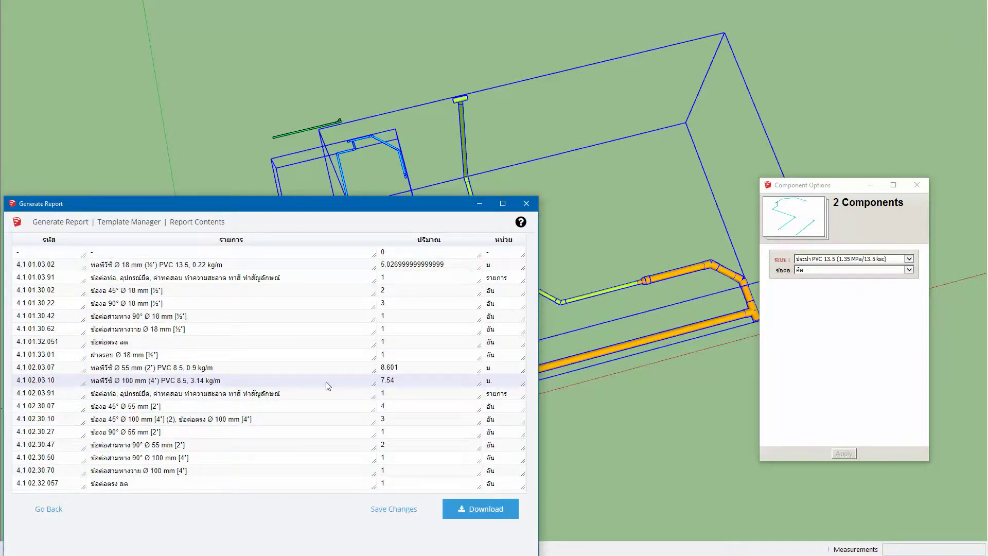
{"action": "left_click", "coordinate": [429, 241]}
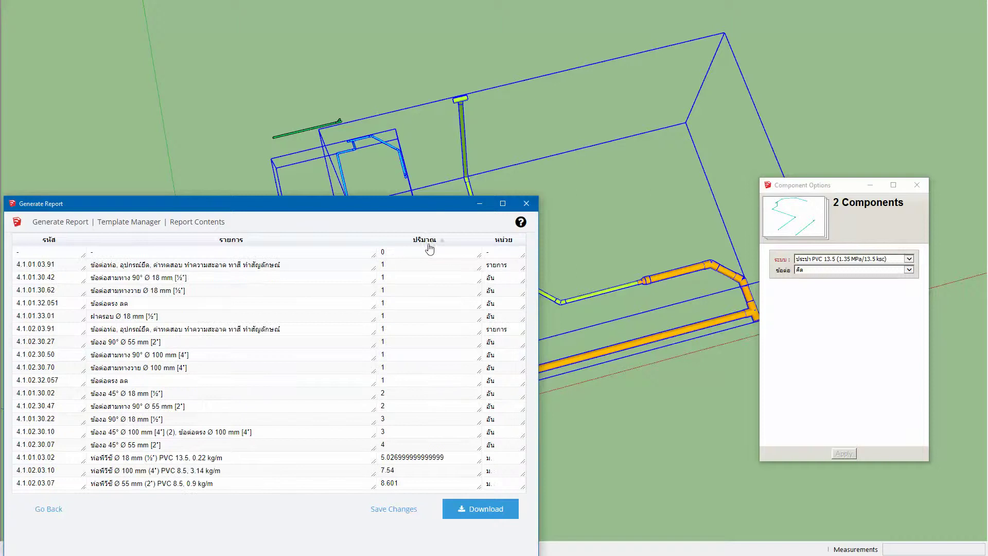
{"action": "left_click", "coordinate": [495, 242]}
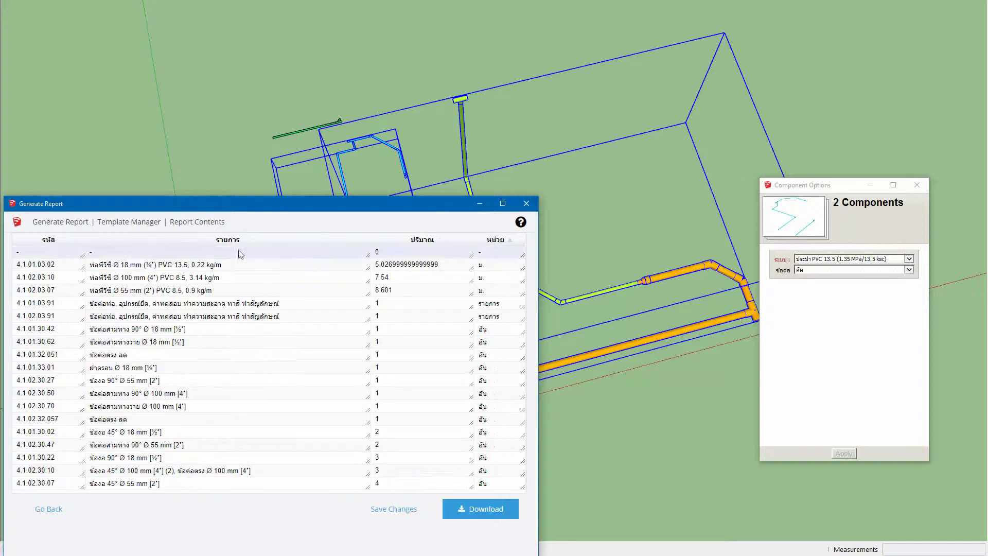
{"action": "left_click", "coordinate": [56, 240]}
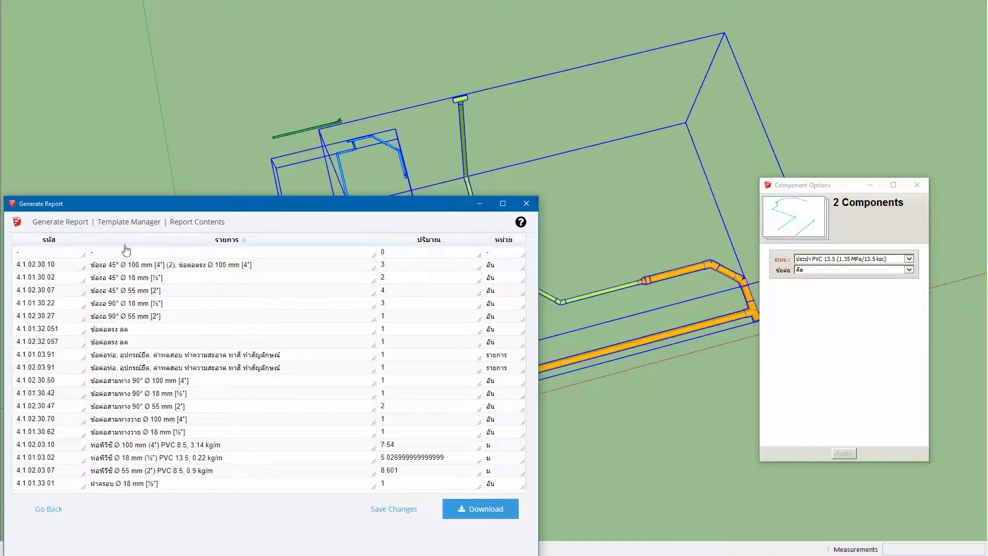
{"action": "left_click", "coordinate": [59, 241]}
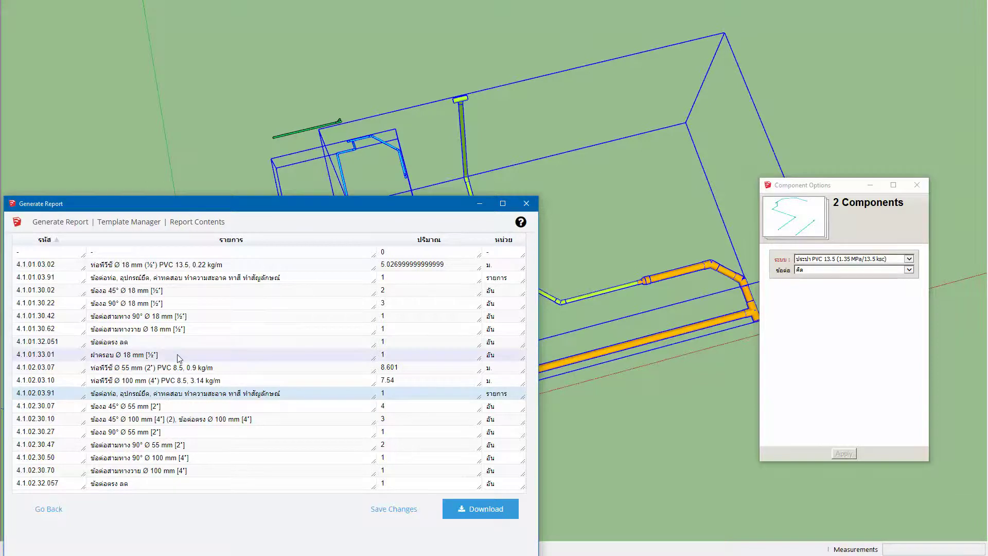
Inspect the supply rows 4.1.01.03.02–4.1.01.33.01, including the 18 mm pipe row
{"action": "left_click_drag", "start_coordinate": [179, 359], "coordinate": [15, 266]}
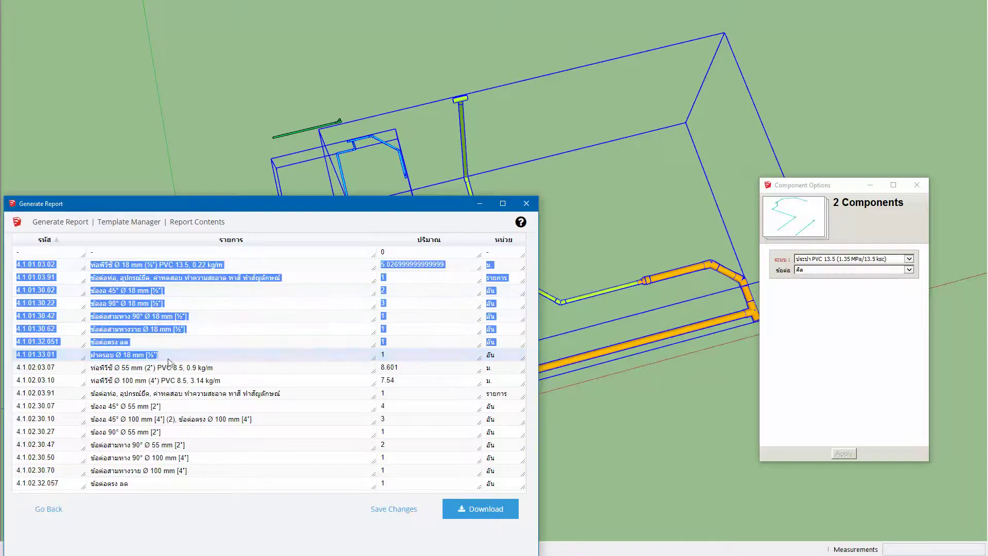
{"action": "left_click", "coordinate": [173, 395]}
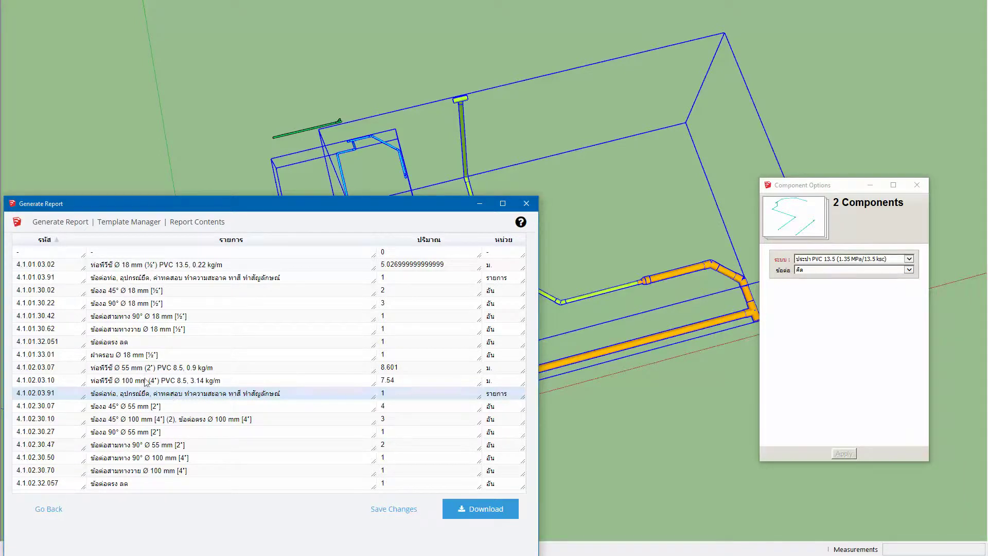
{"action": "left_click", "coordinate": [117, 330]}
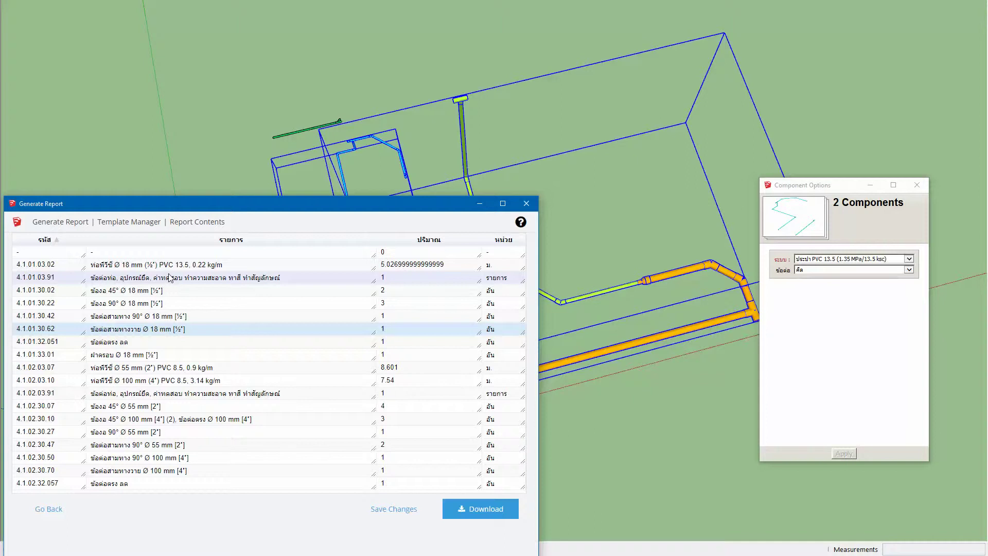
{"action": "left_click_drag", "start_coordinate": [157, 278], "coordinate": [158, 265]}
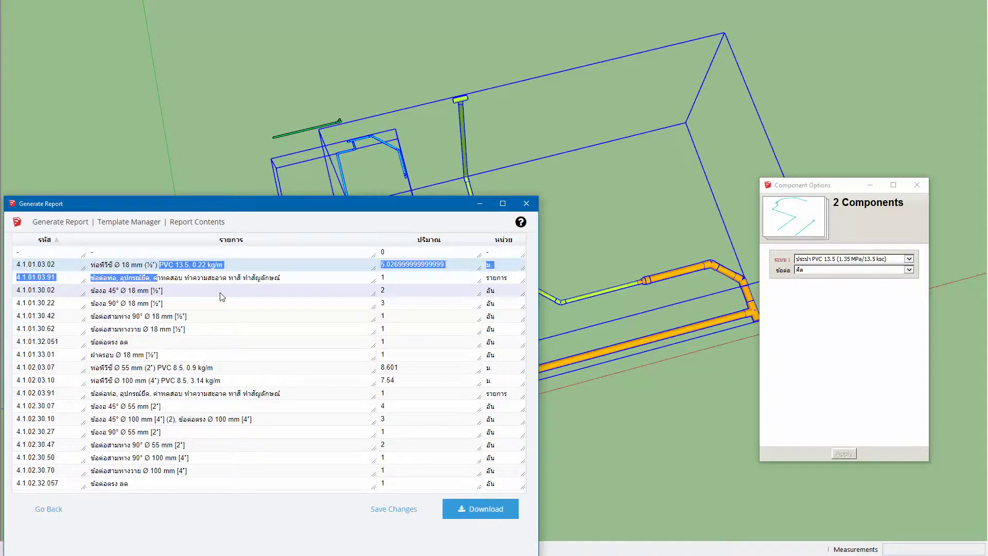
{"action": "left_click", "coordinate": [404, 166]}
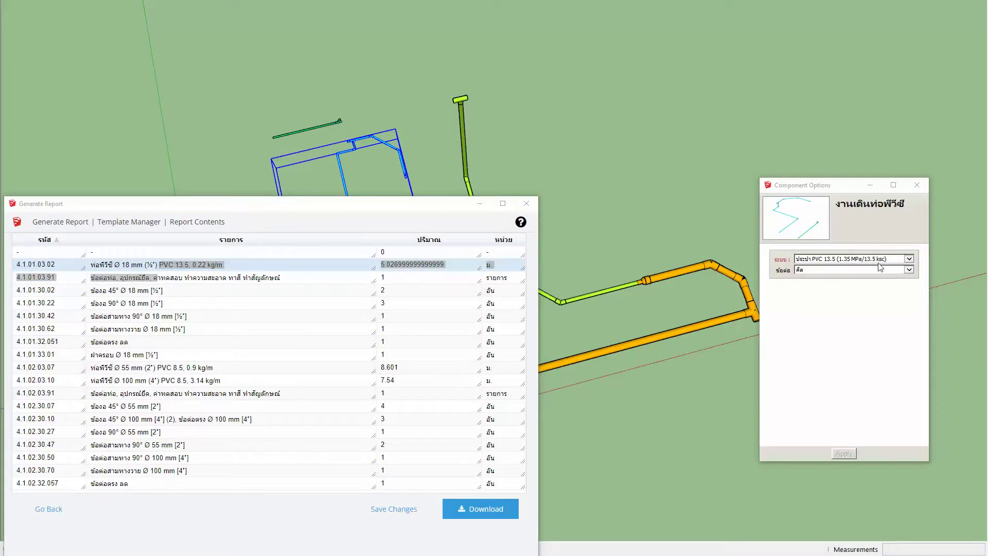
Set the supply network to ไม่คิด, rerun the report for both networks, and minimize it
{"action": "left_click", "coordinate": [844, 269]}
{"action": "left_click", "coordinate": [841, 453]}
{"action": "left_click", "coordinate": [366, 182]}
{"action": "left_click", "coordinate": [49, 509]}
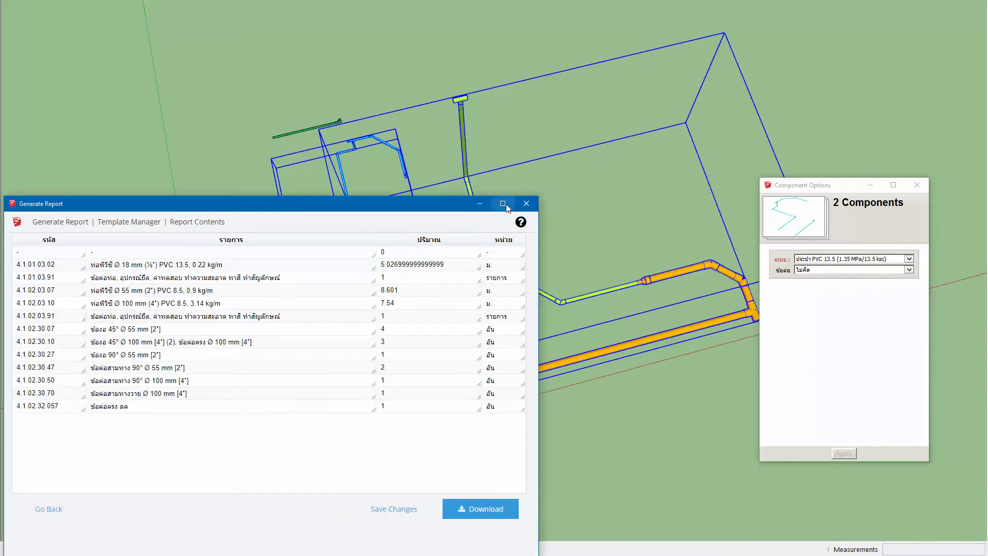
{"action": "left_click", "coordinate": [479, 203]}
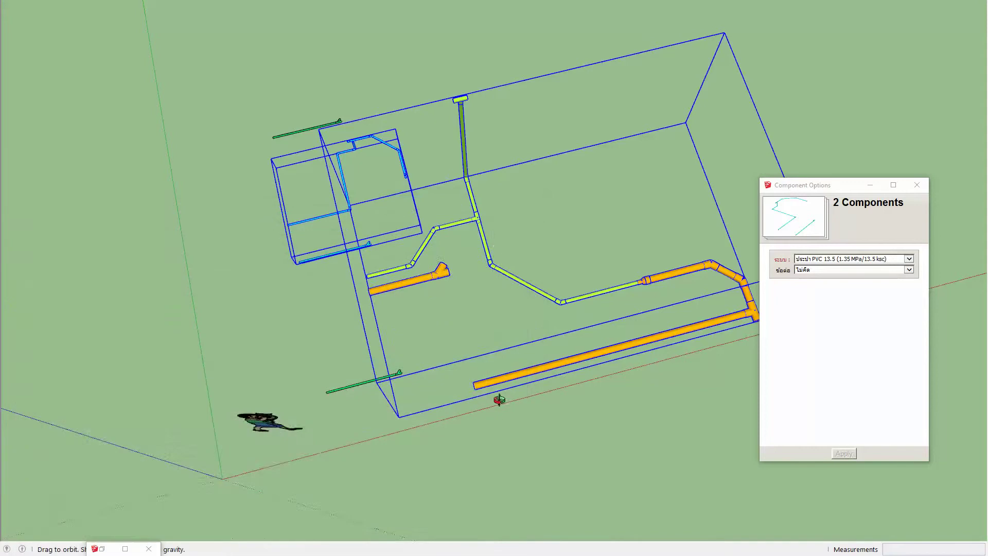